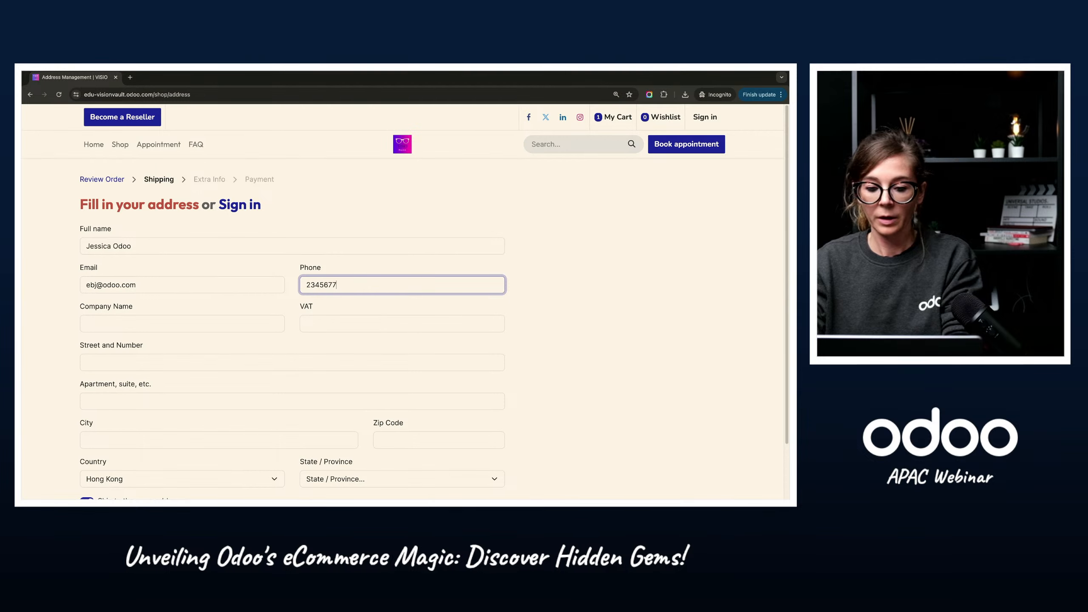
Step: Fill in the customer's street and number and the city in the checkout address form
click(165, 362)
text(A)
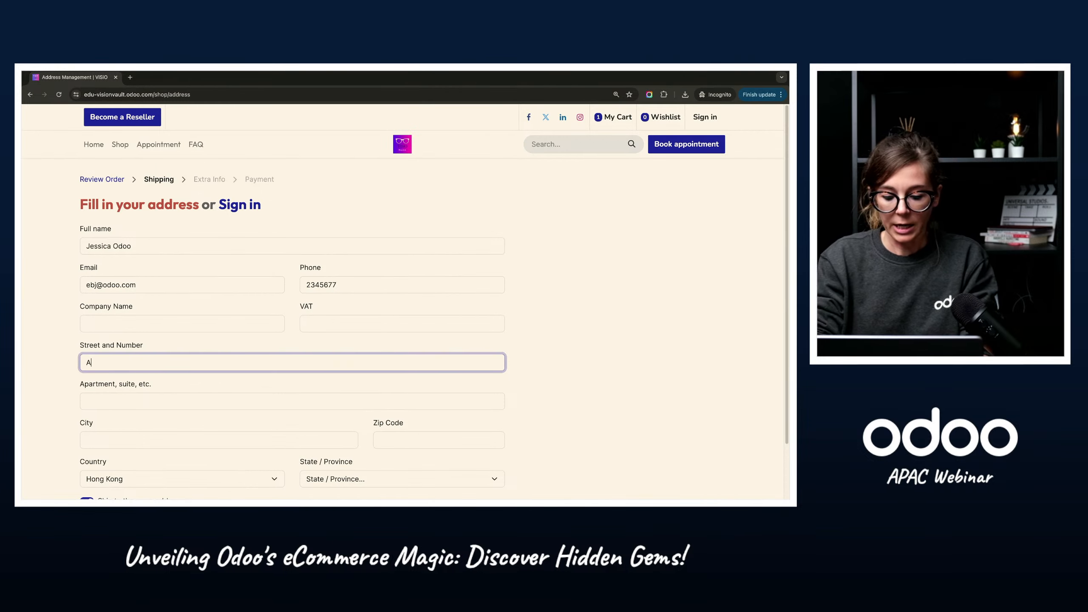
text(veunue 123)
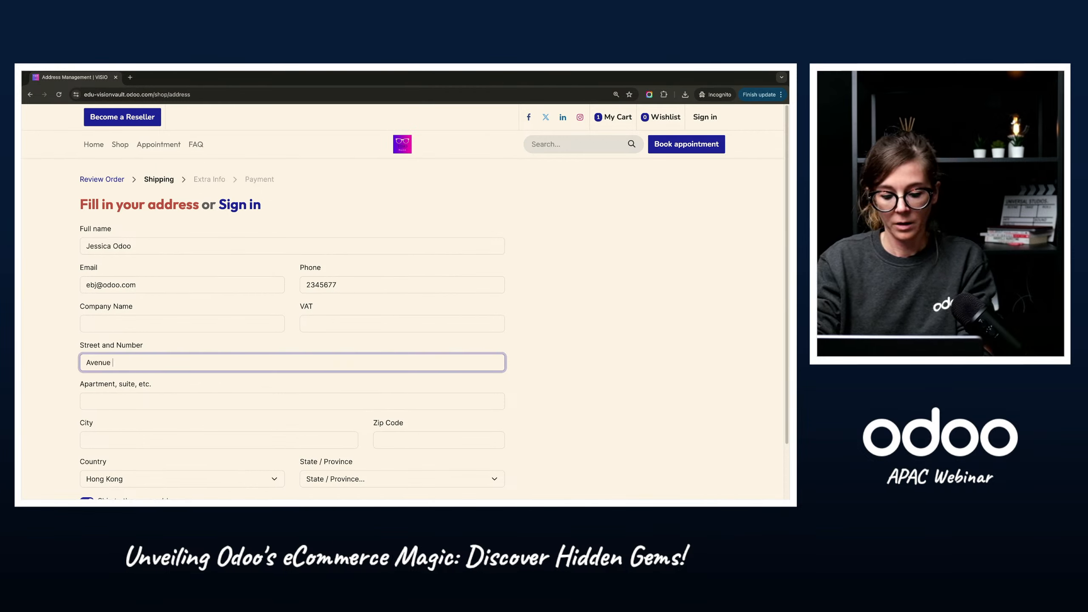
scroll(162, 434, down, 1)
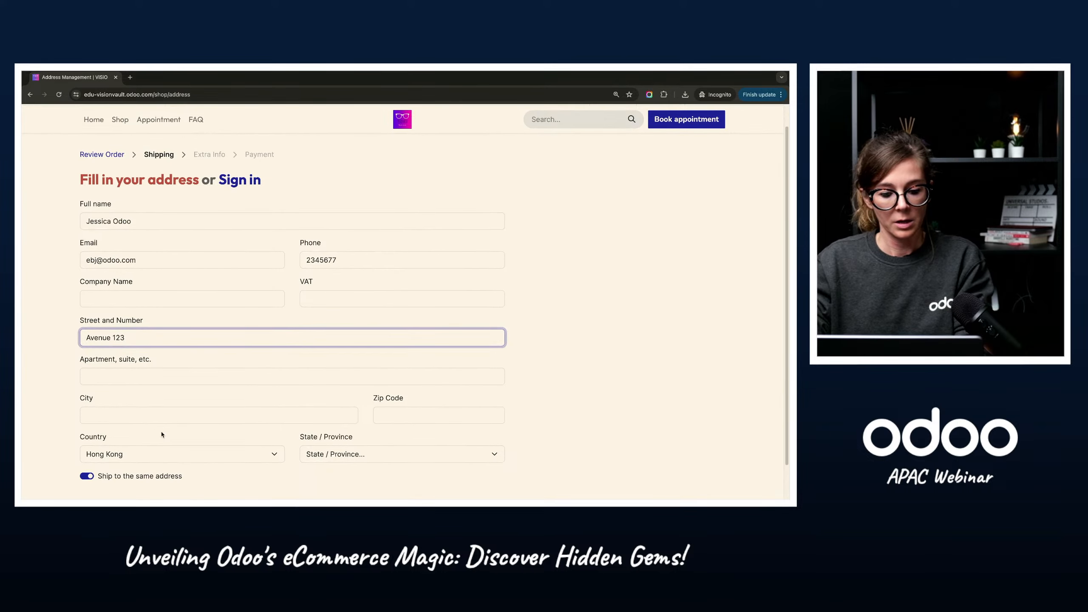
click(141, 414)
text(Hong )
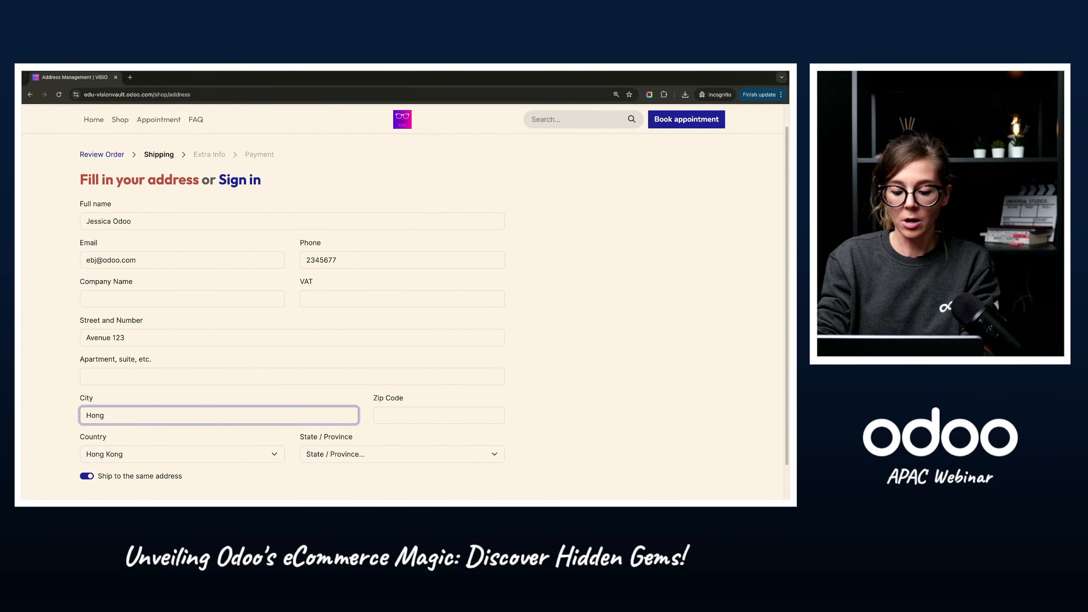
text(Kong)
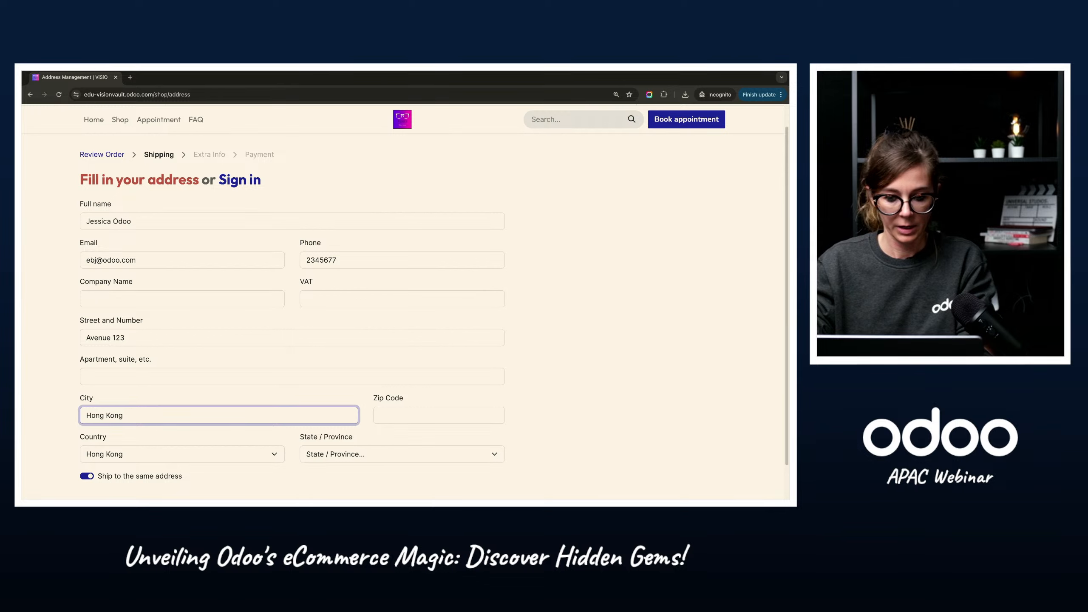
Step: Enter the zip code, choose the state or province, and continue the checkout
key(Tab)
text(000)
scroll(346, 427, down, 2)
click(344, 414)
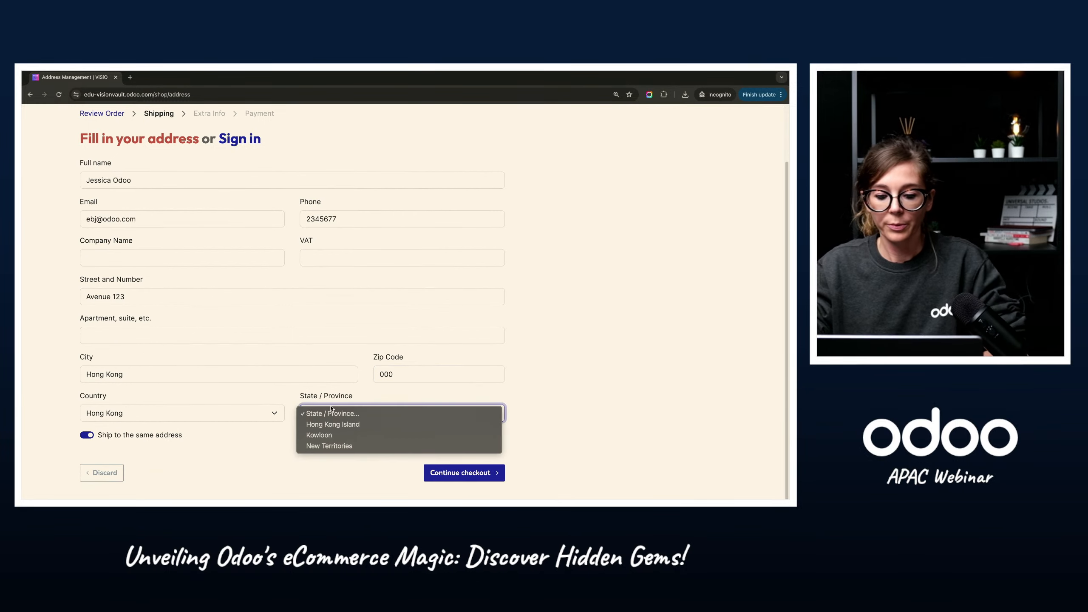
click(344, 424)
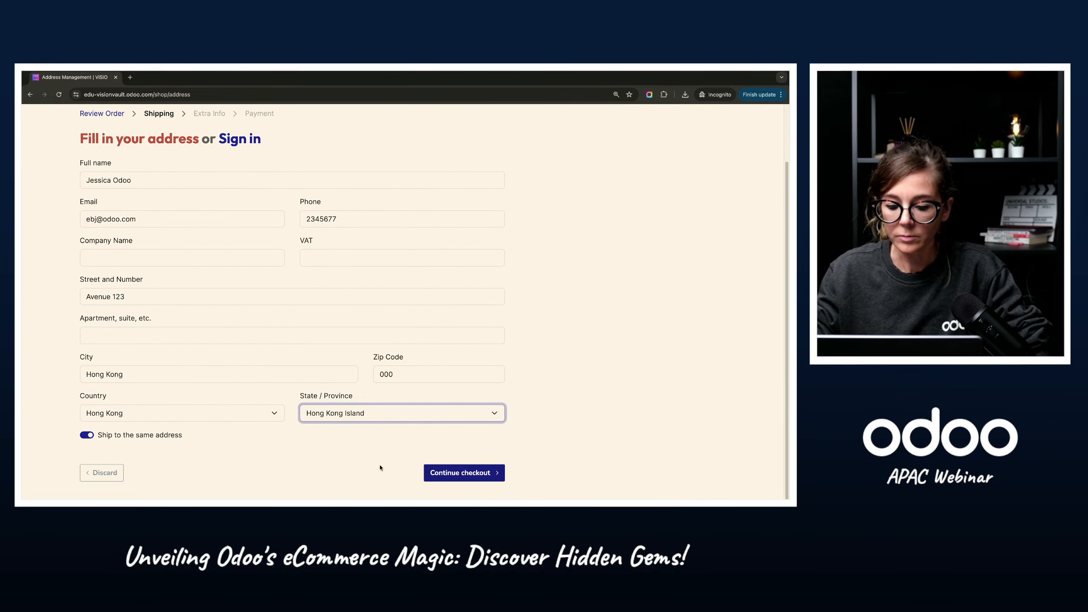
click(477, 472)
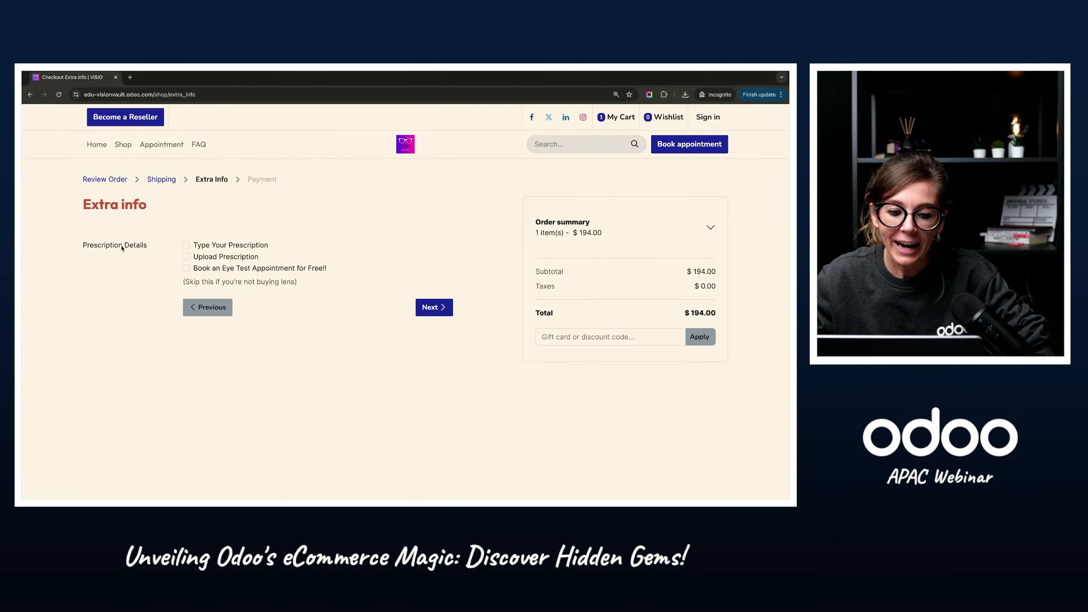
Step: Switch to the Odoo backend and search the Website settings for "extr" to view the Extra Step During Checkout option
drag(87, 207, 149, 210)
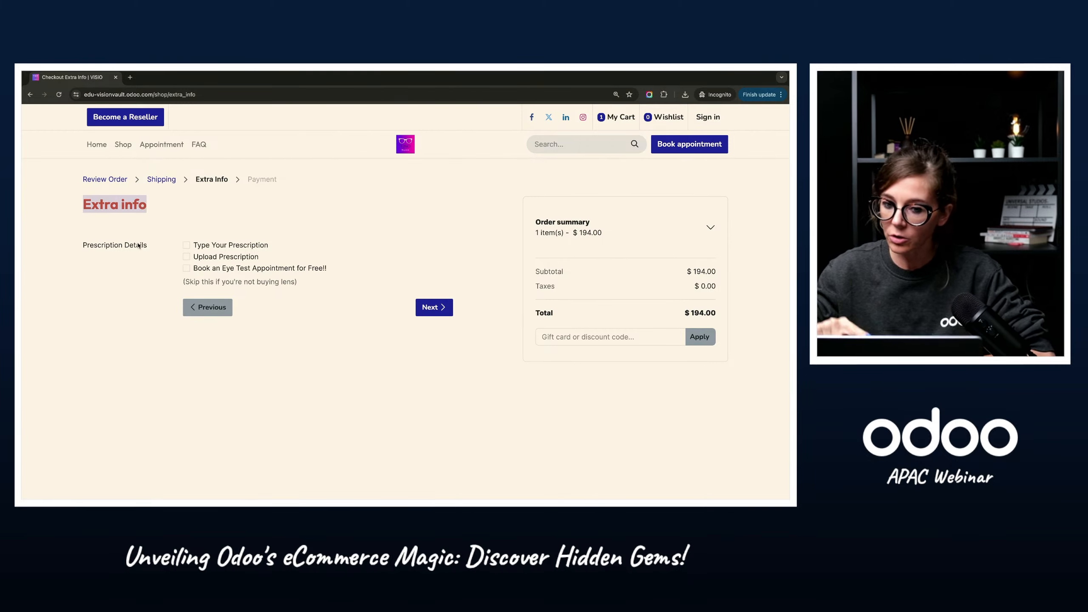
key(ctrl+Left)
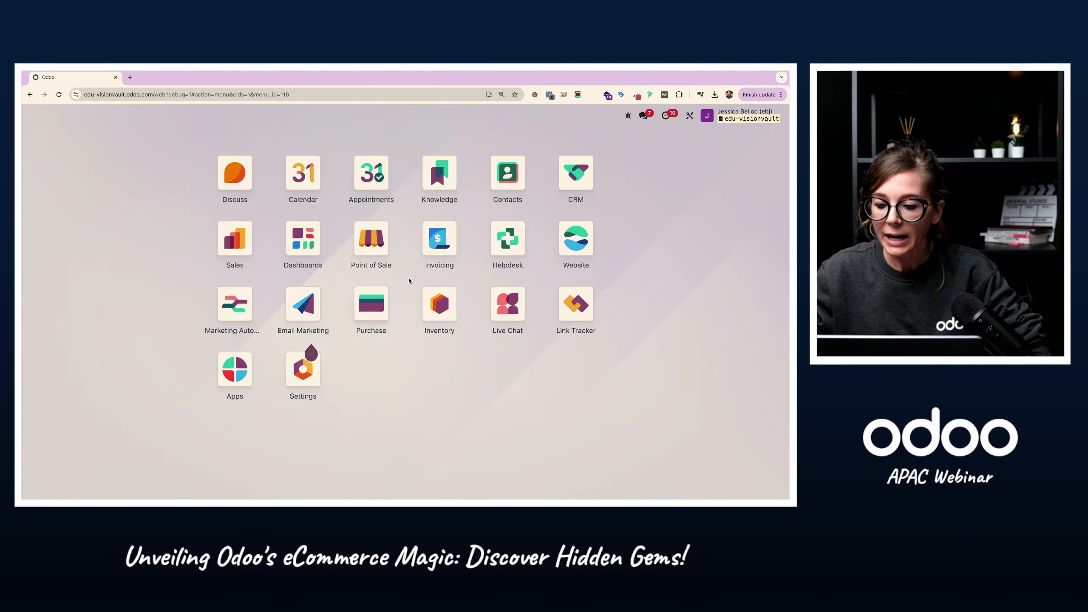
click(575, 254)
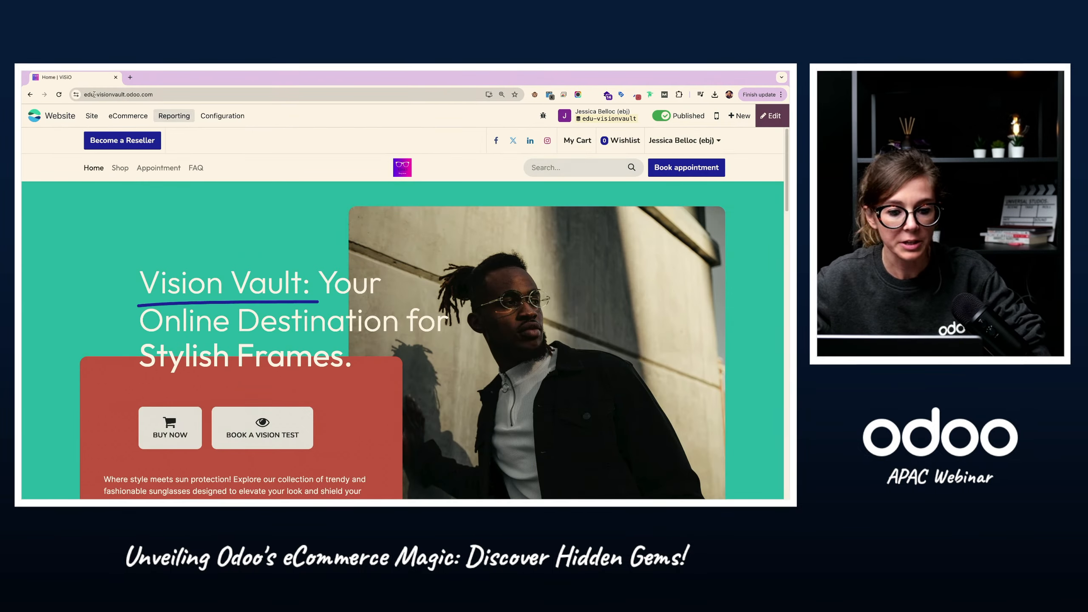
click(203, 116)
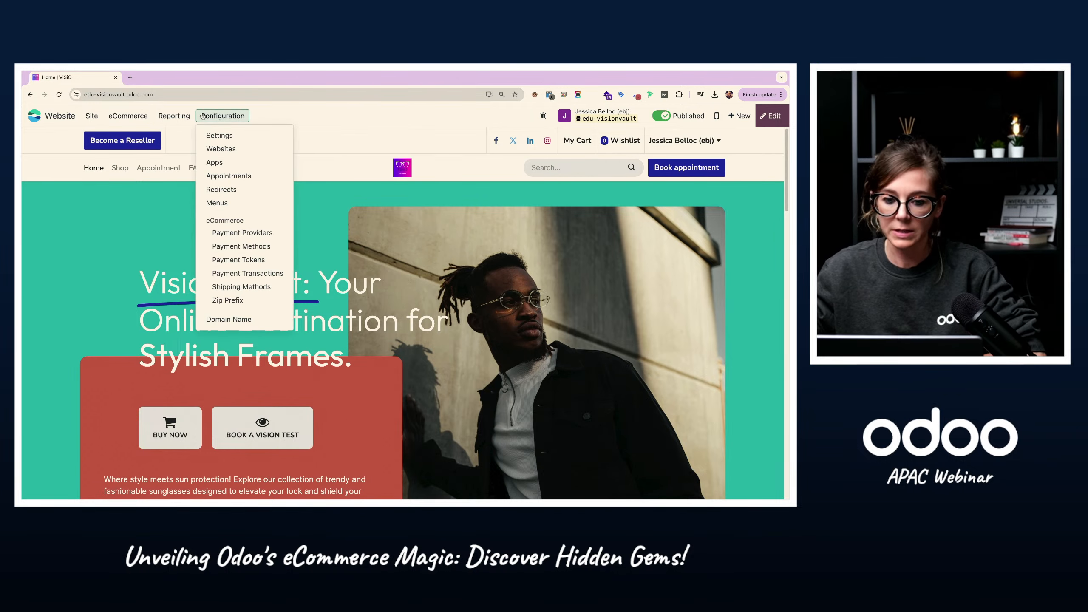
click(230, 136)
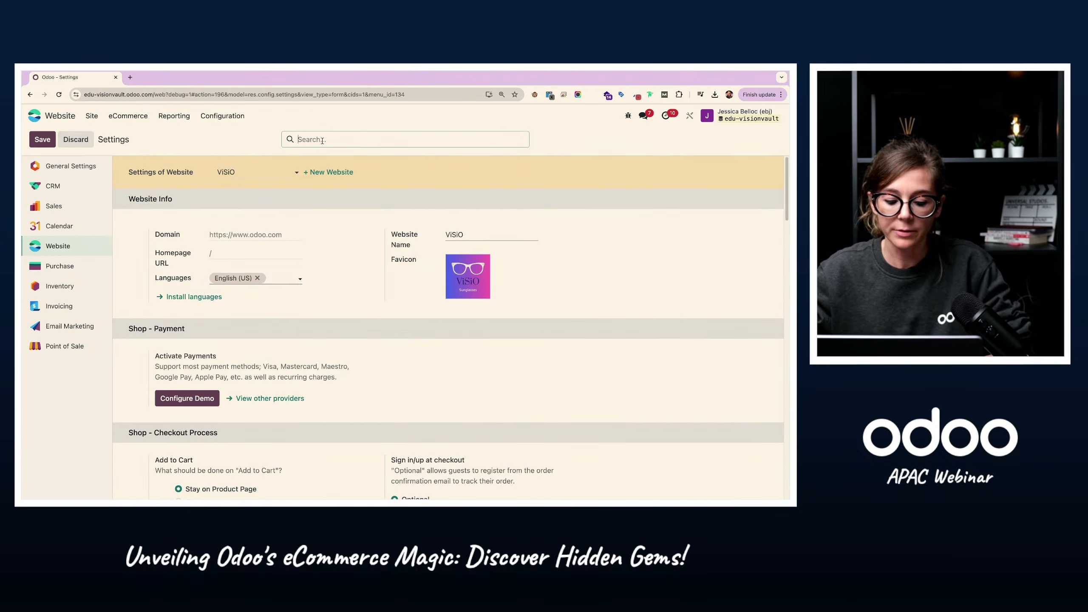
text(extr)
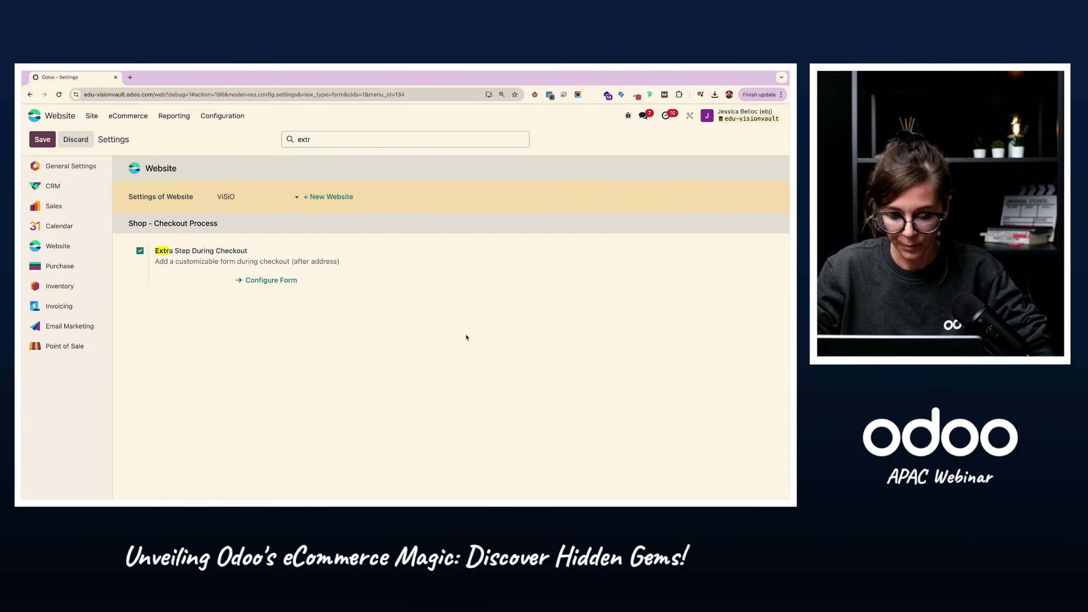
Step: Return to the checkout's Extra info page and briefly show the fields of the Type Your Prescription option
key(ctrl+Right)
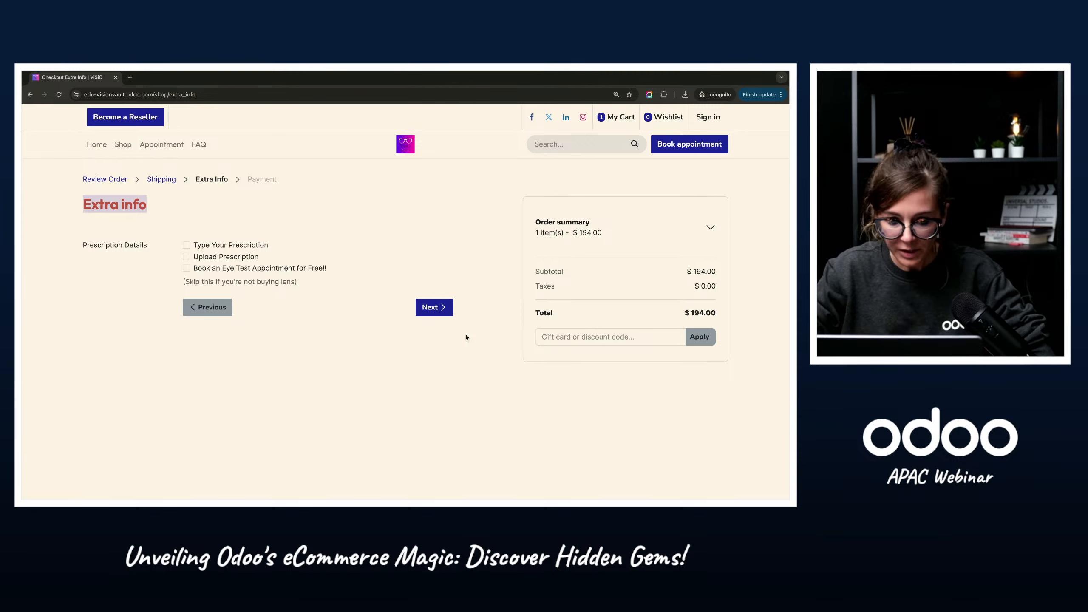
click(148, 231)
drag(84, 203, 142, 199)
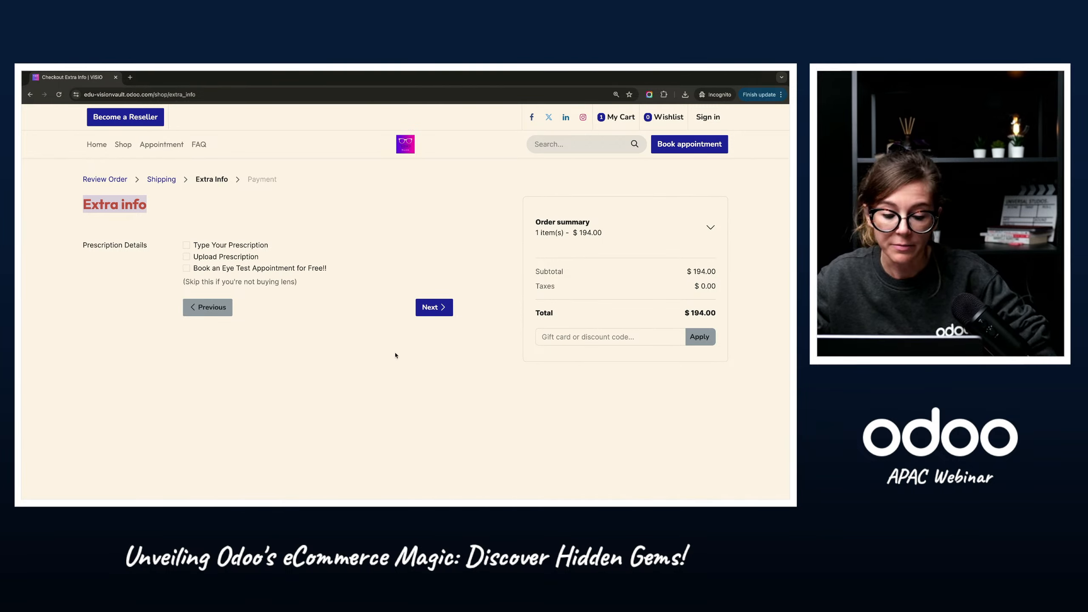
click(329, 351)
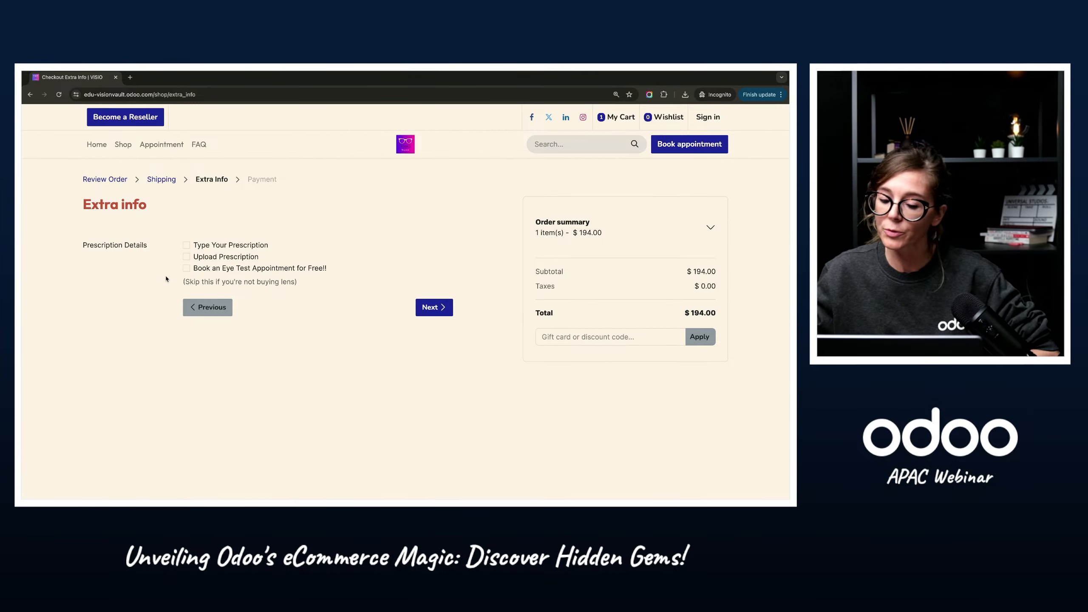
click(187, 245)
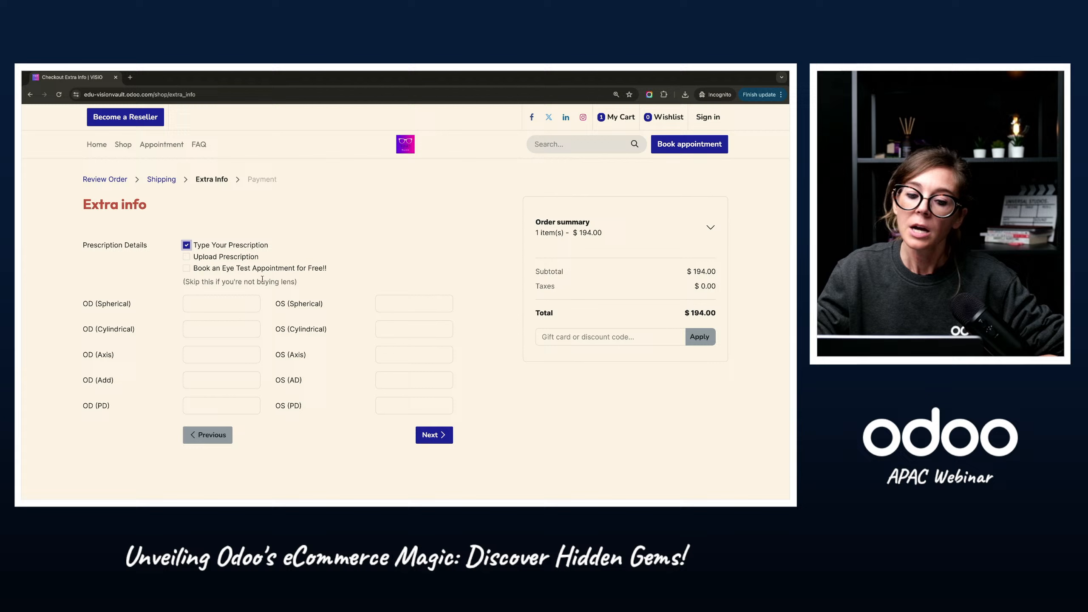
click(187, 245)
Step: Select Upload Prescription and attach the file glasses-prescription (1).jpg from Downloads
click(186, 256)
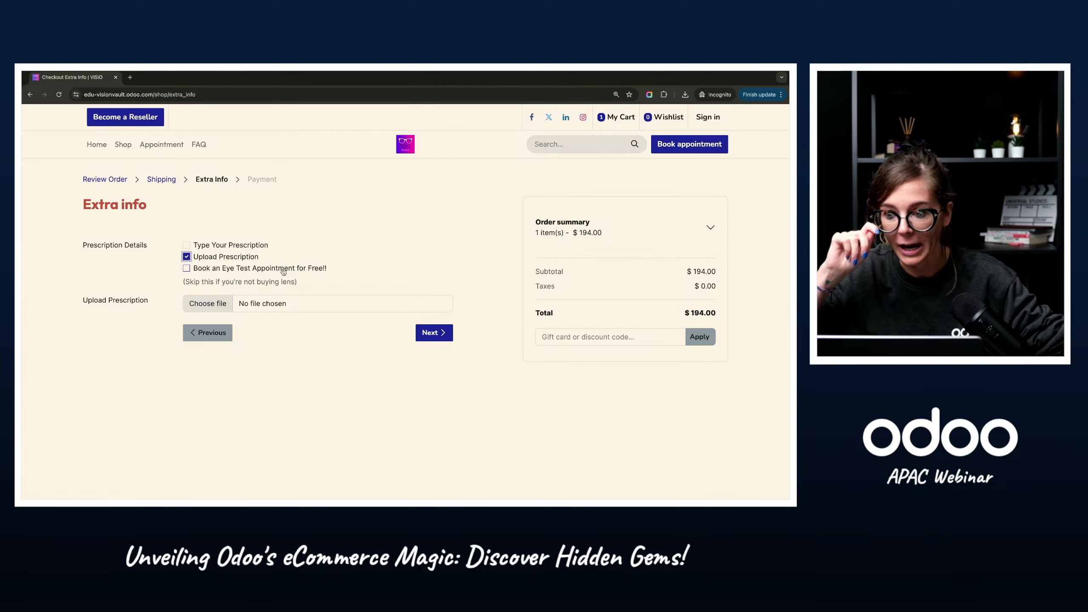
click(212, 312)
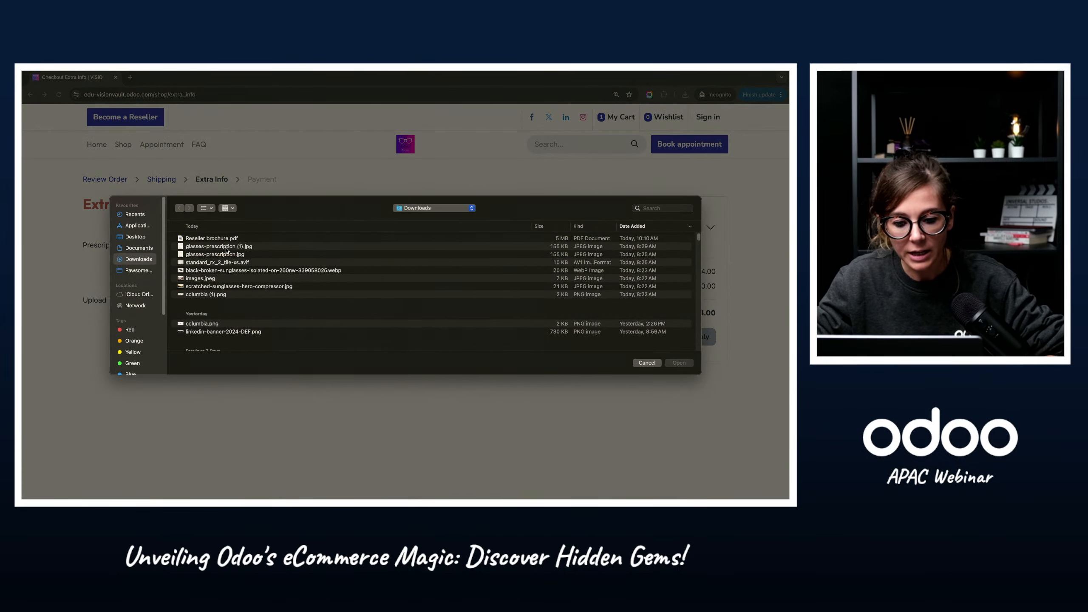
click(226, 247)
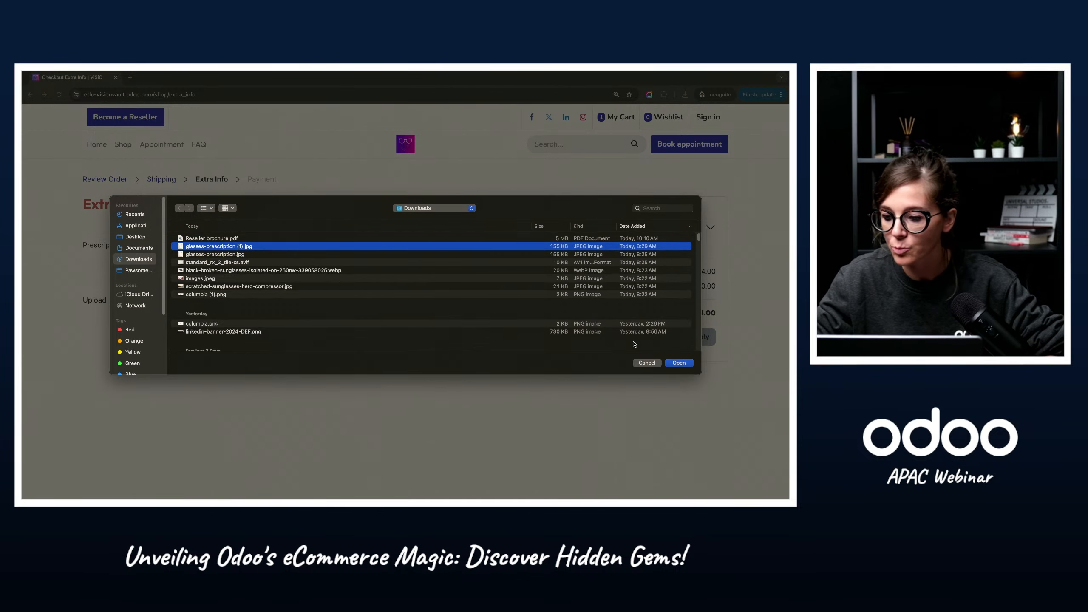
click(679, 363)
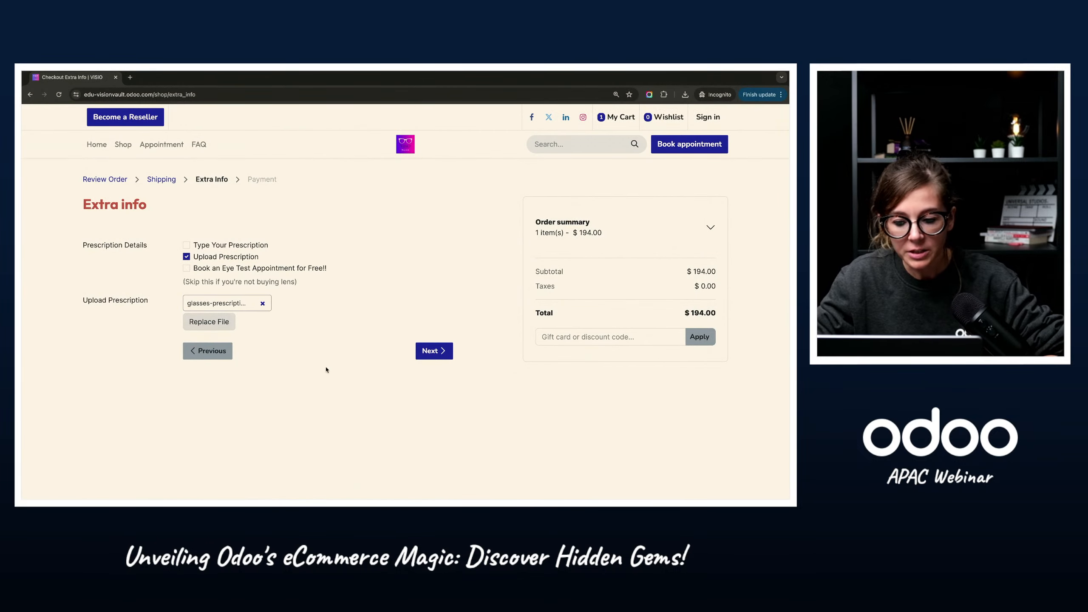
Step: Submit the extra info, pay for the order with the Demo payment method, and highlight the order reference
click(435, 357)
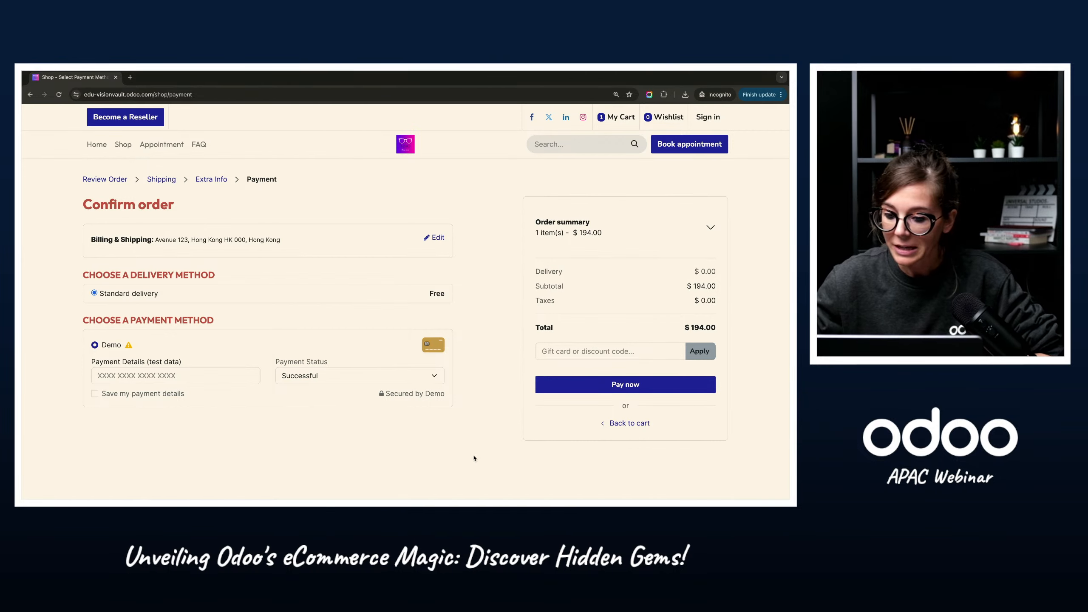
click(616, 385)
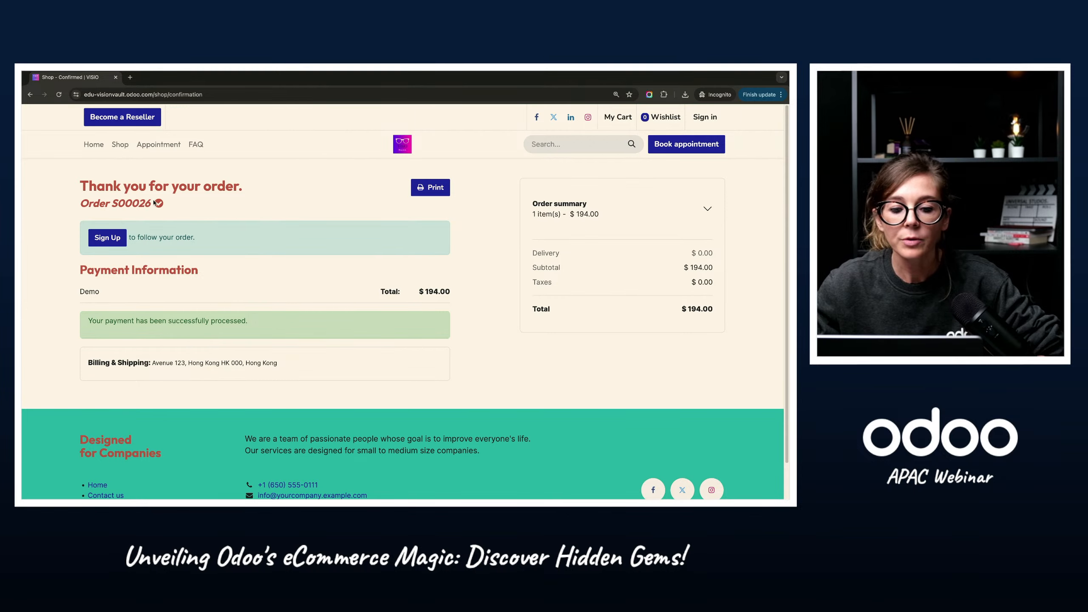
drag(153, 204, 80, 203)
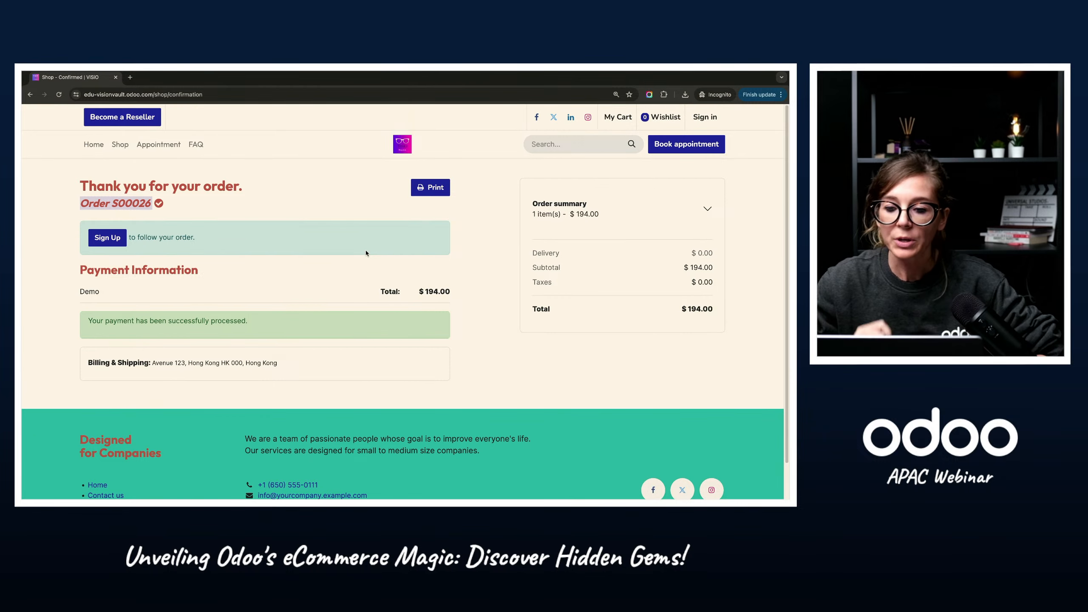
Step: Switch to the Odoo backend, list the website's eCommerce orders, and open the most recent one
key(ctrl+Left)
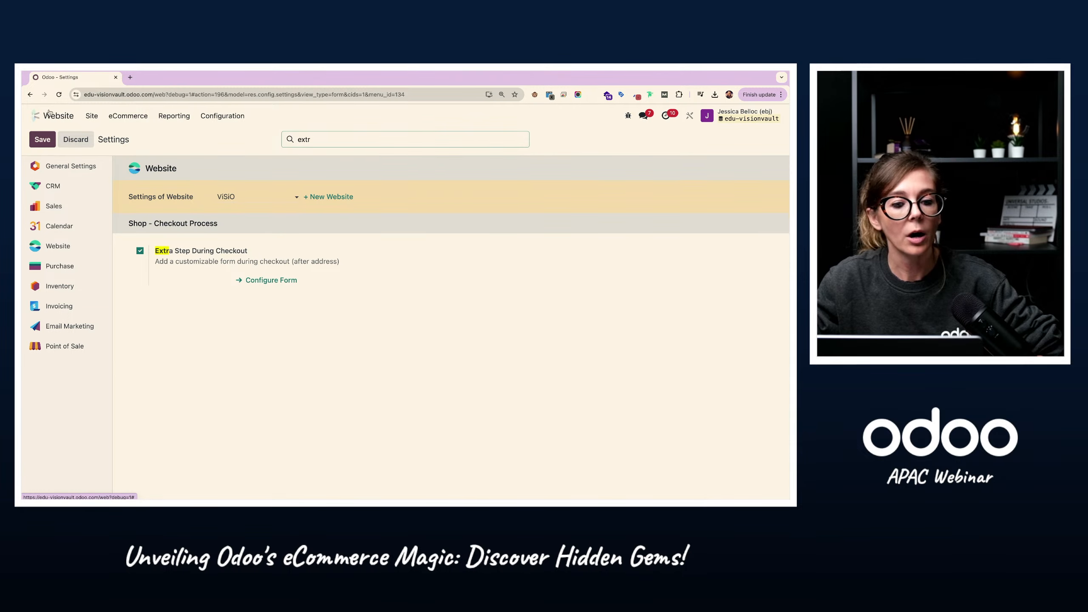
click(52, 116)
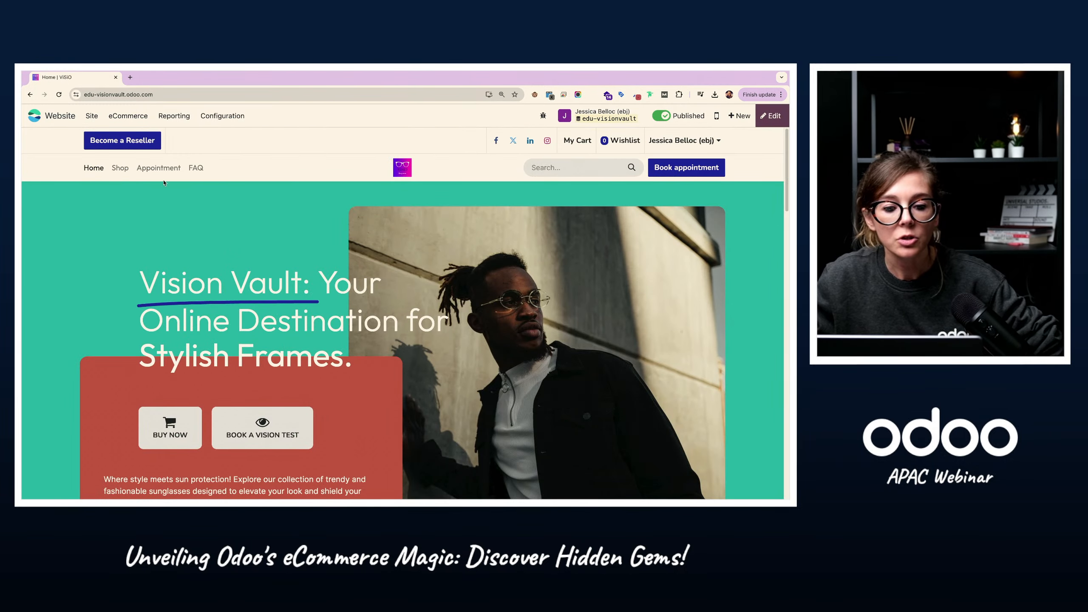
click(127, 115)
click(138, 148)
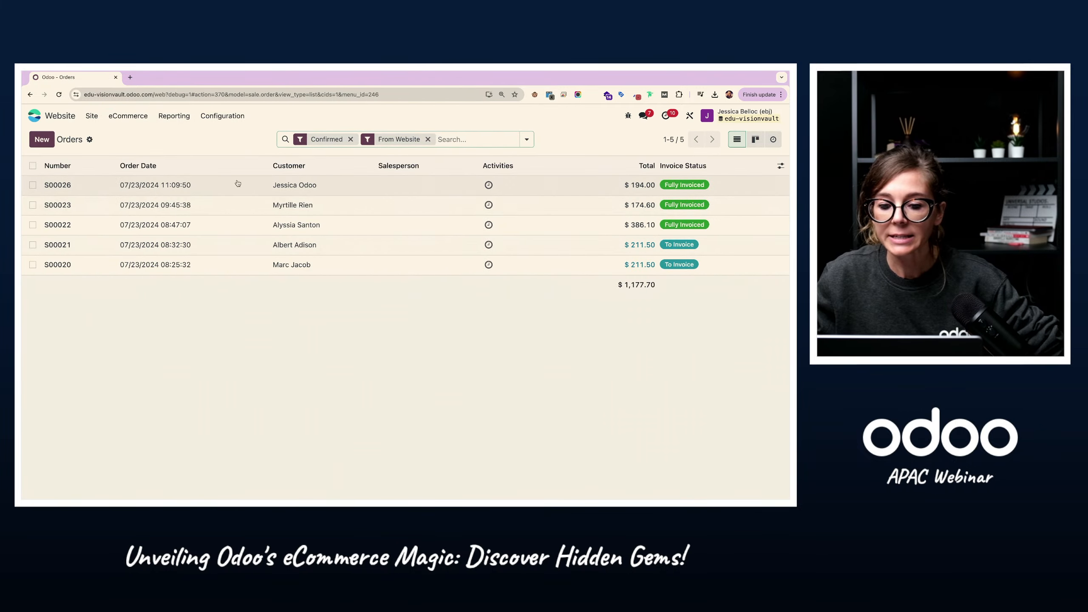
click(290, 190)
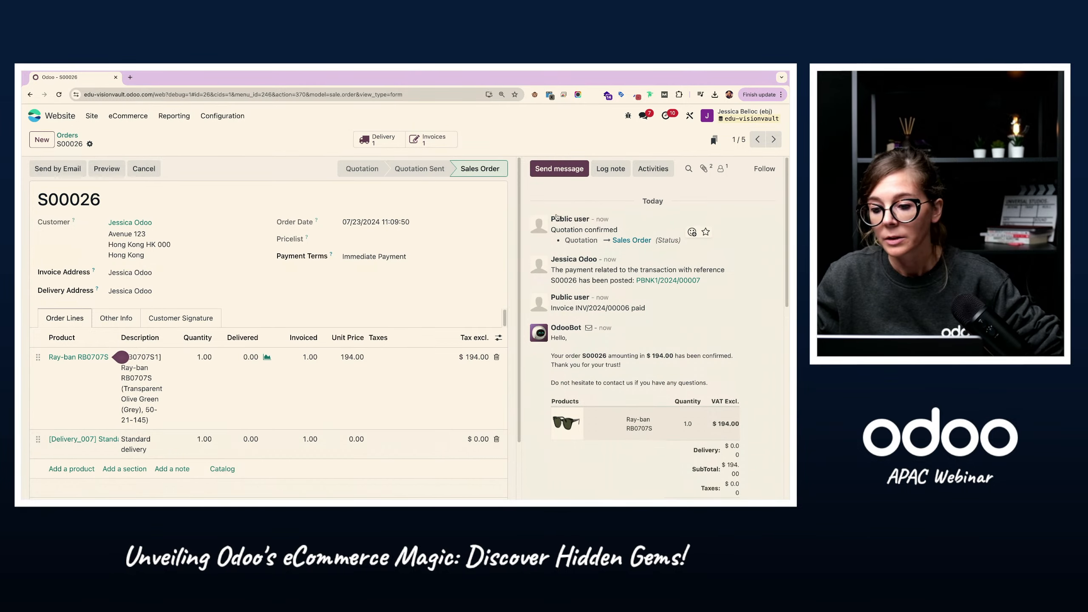
Step: Examine the order's message history, including the payment, invoice and confirmation email entries
scroll(555, 333, down, 1)
drag(555, 334, 622, 424)
scroll(622, 442, down, 1)
click(623, 424)
scroll(644, 430, down, 3)
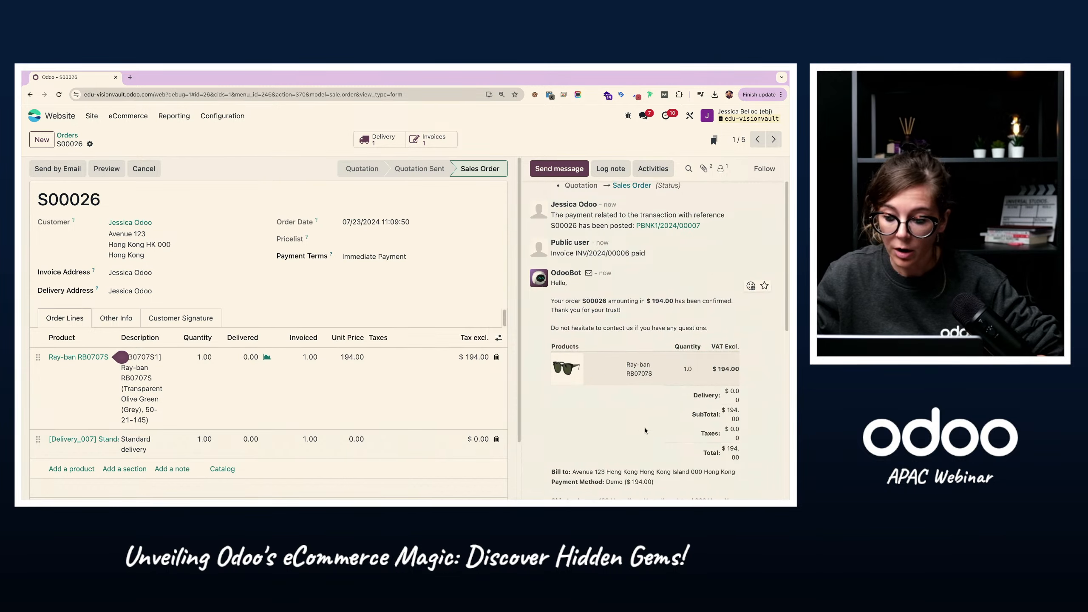
scroll(595, 316, up, 4)
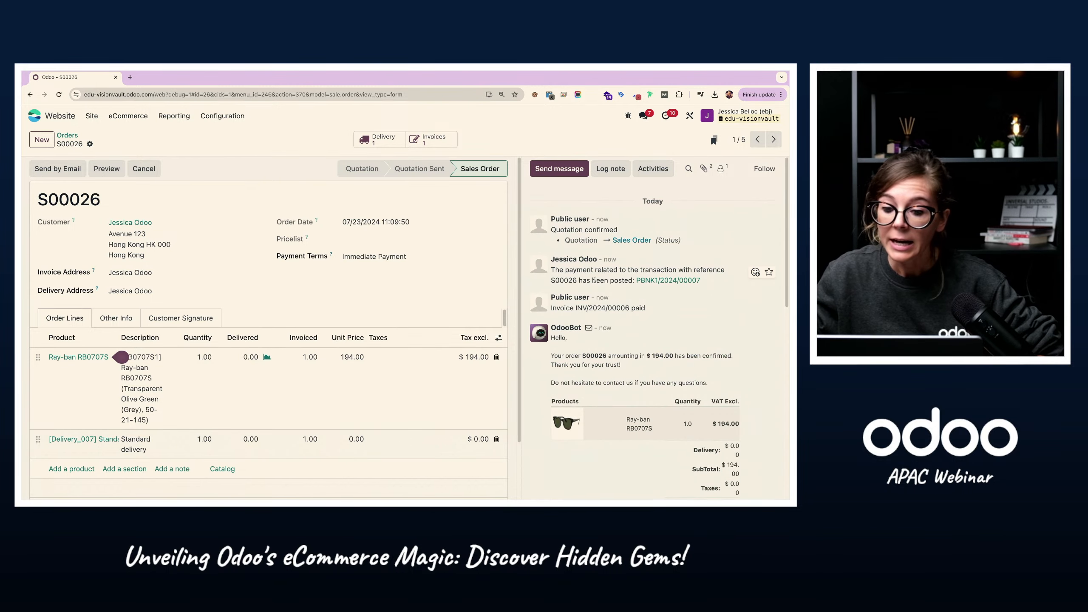
Step: Show the order's attached files, preview the uploaded glasses prescription image, and close the preview
click(703, 169)
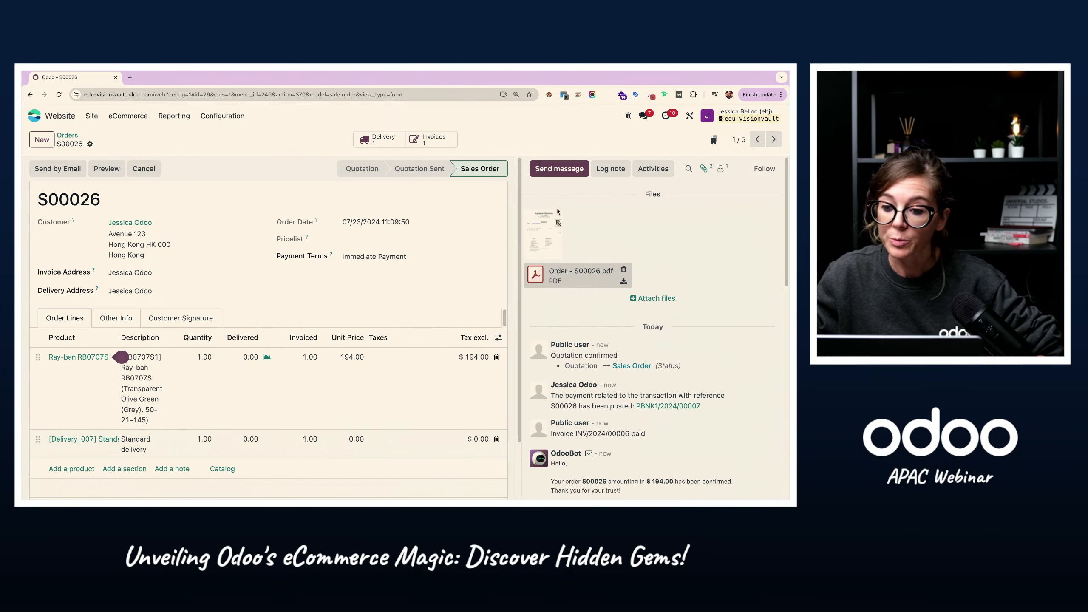
click(543, 237)
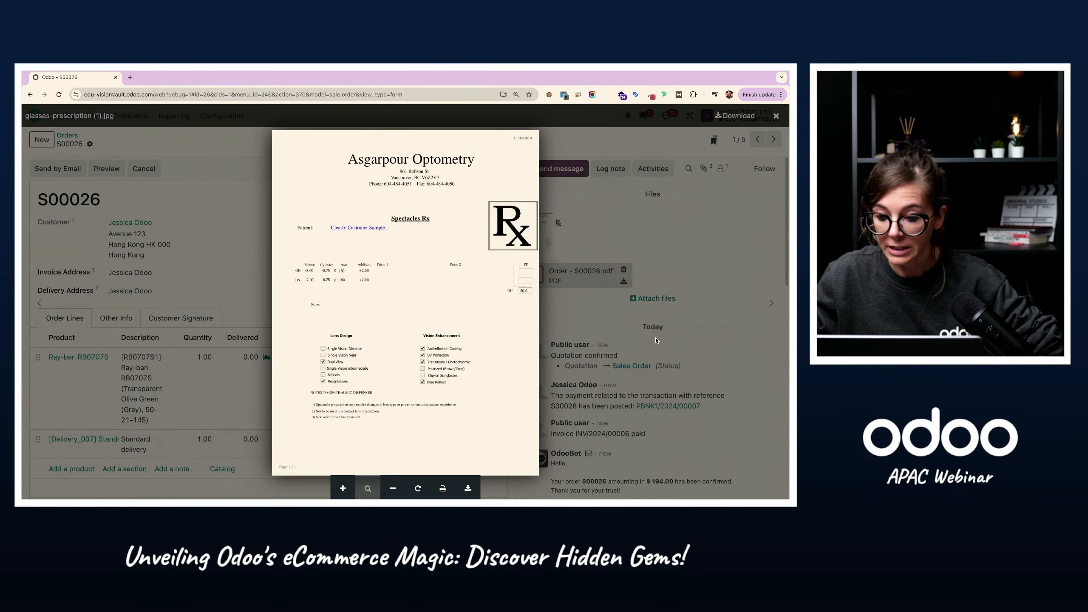
click(543, 382)
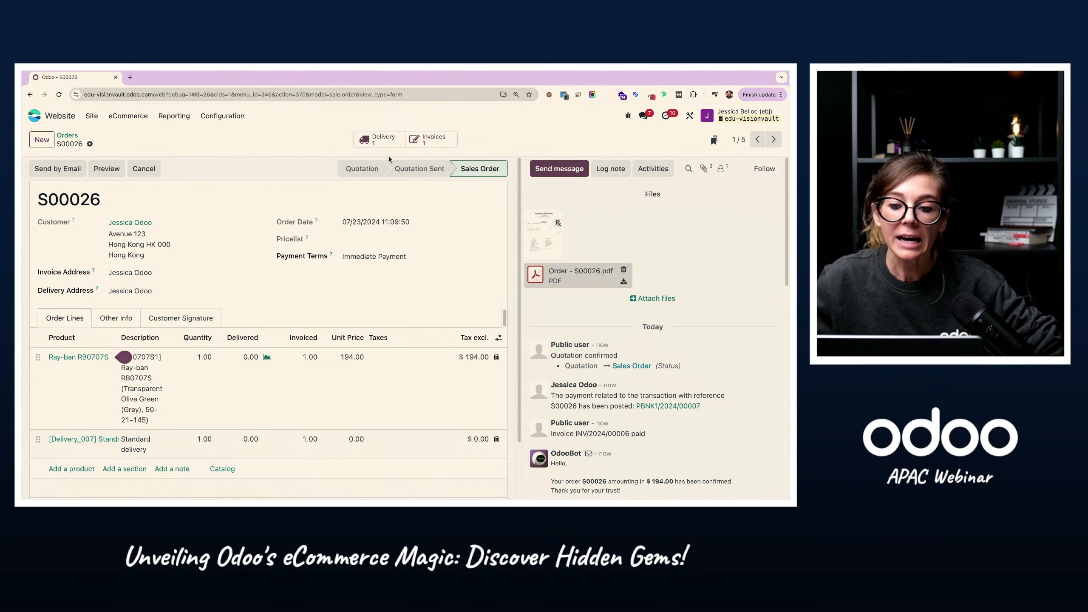
Step: Validate the order's delivery and return to the list of website orders
click(377, 139)
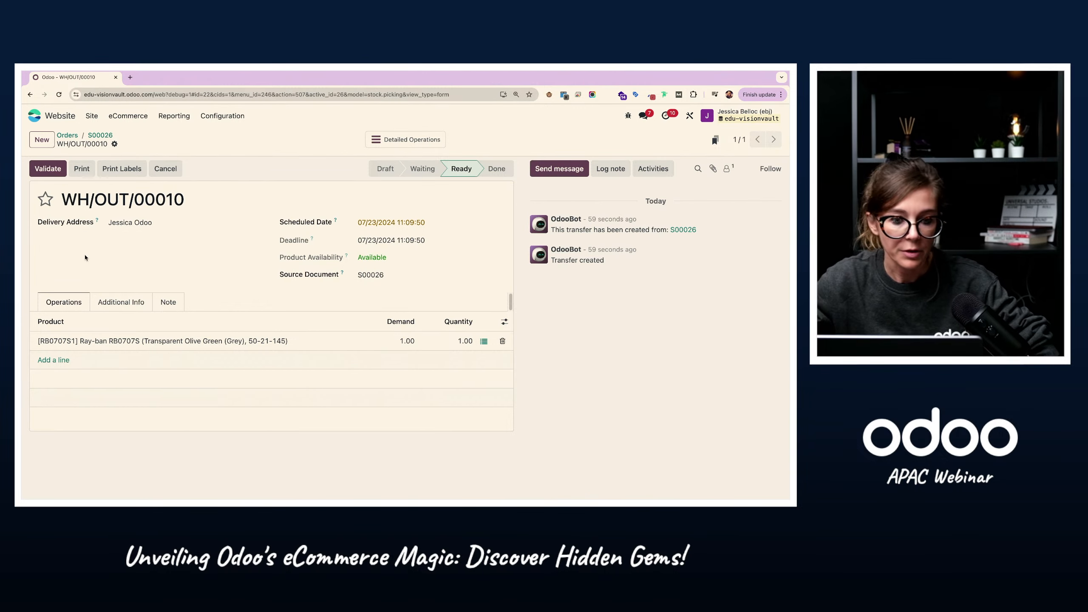
click(51, 169)
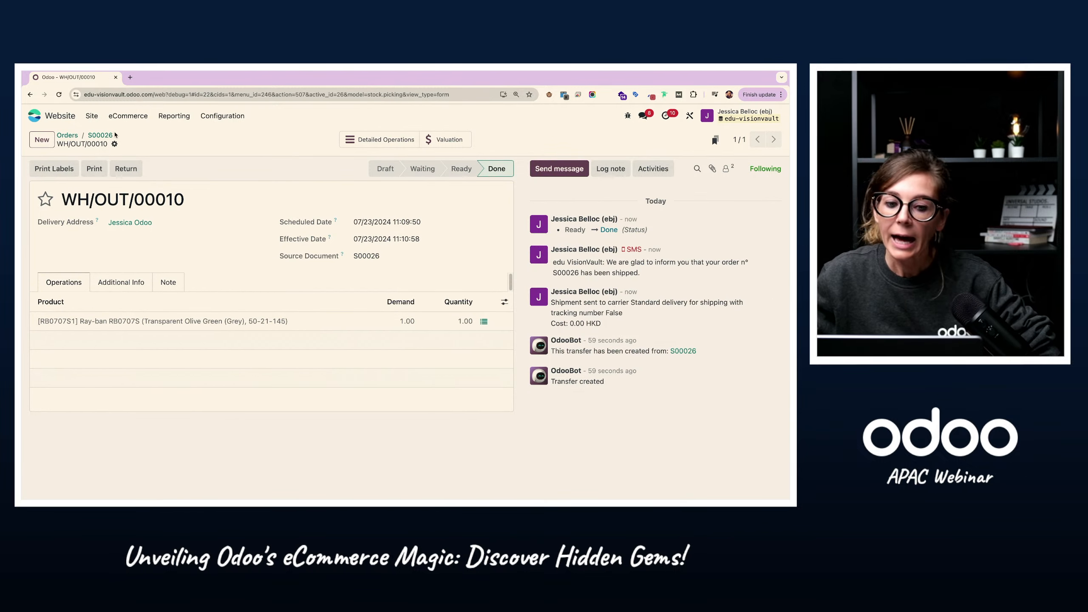
click(99, 135)
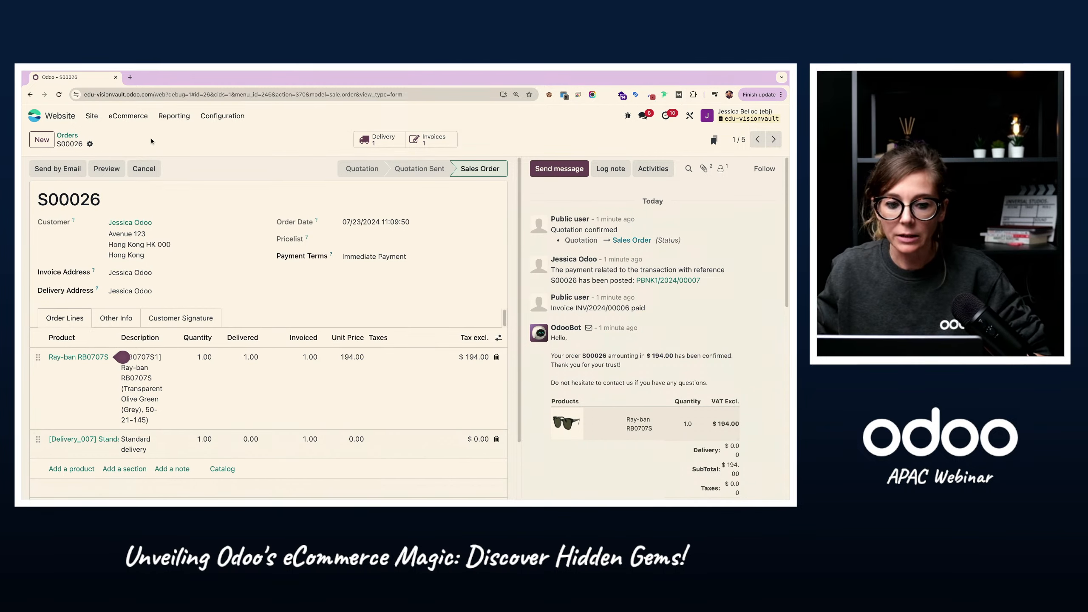
drag(109, 222, 151, 222)
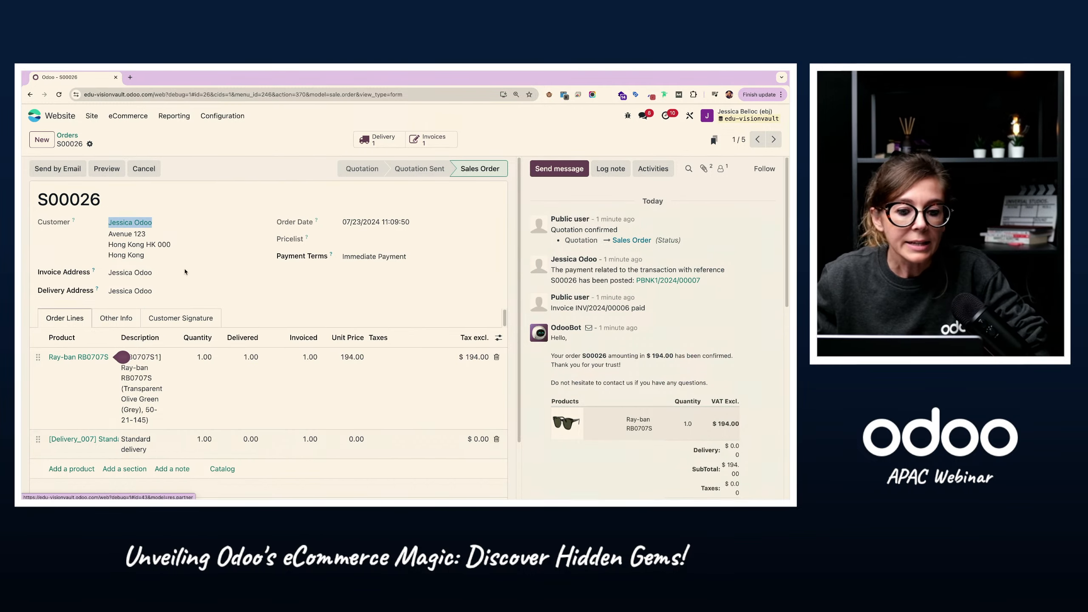
click(67, 136)
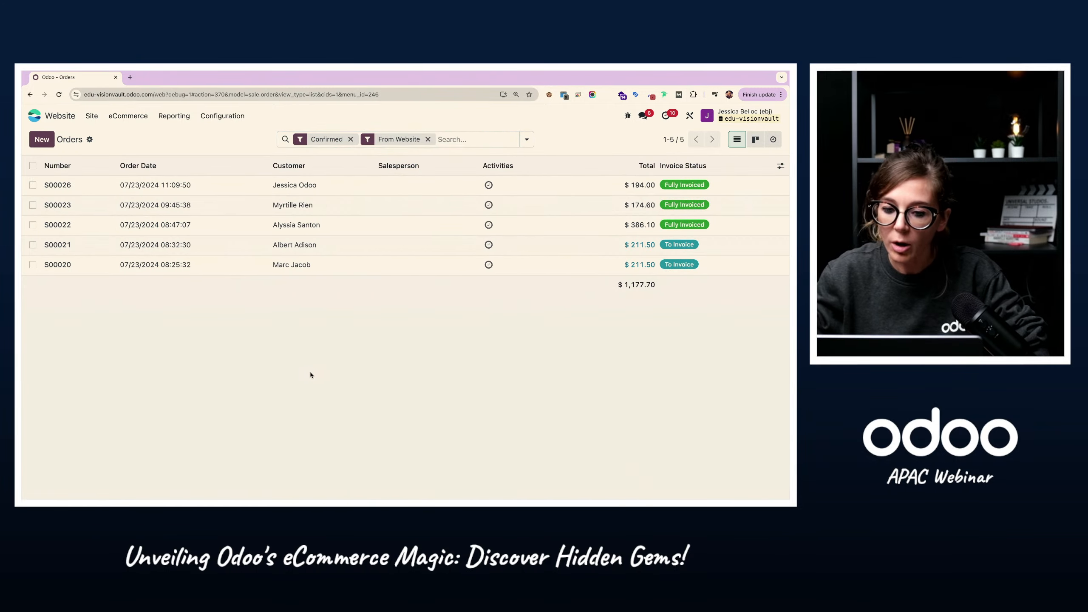
Step: Switch to the webshop window, open its home page and look through the sections down to the popular brands
key(ctrl+Right)
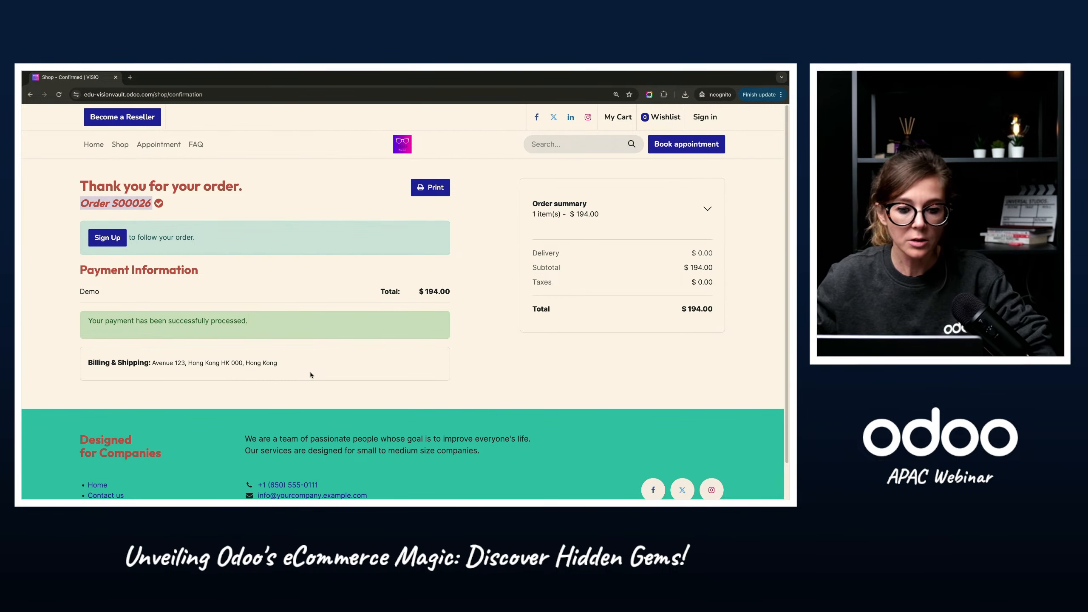
click(94, 144)
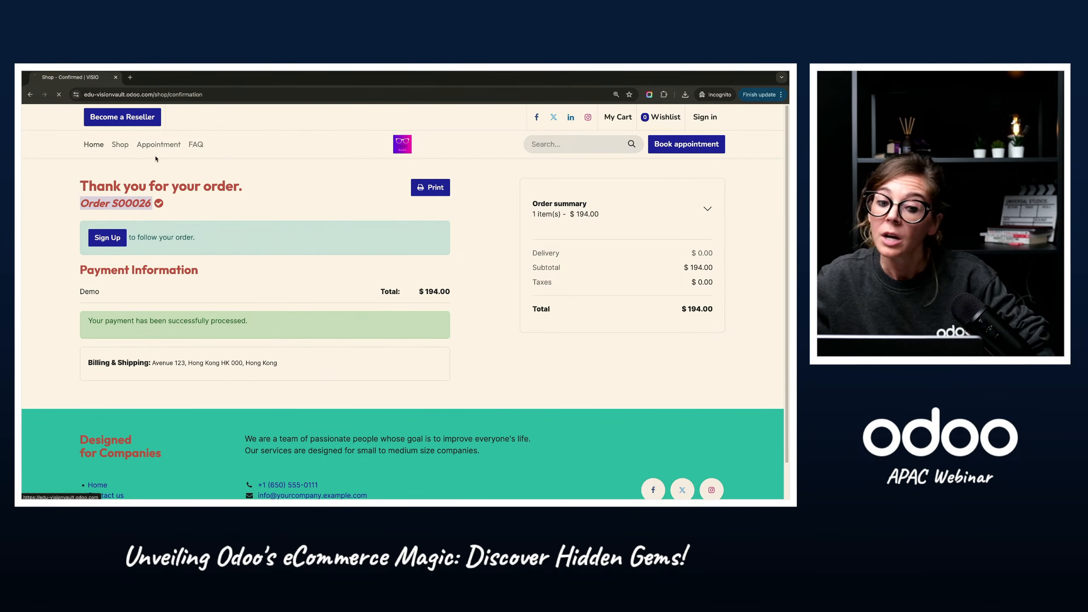
scroll(279, 260, down, 15)
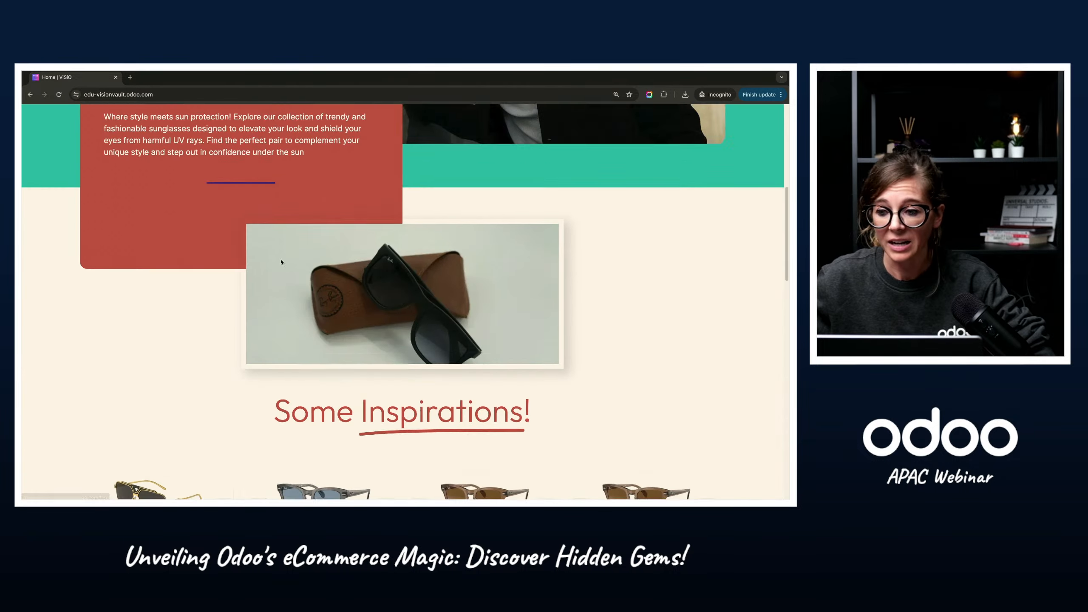
scroll(297, 400, down, 10)
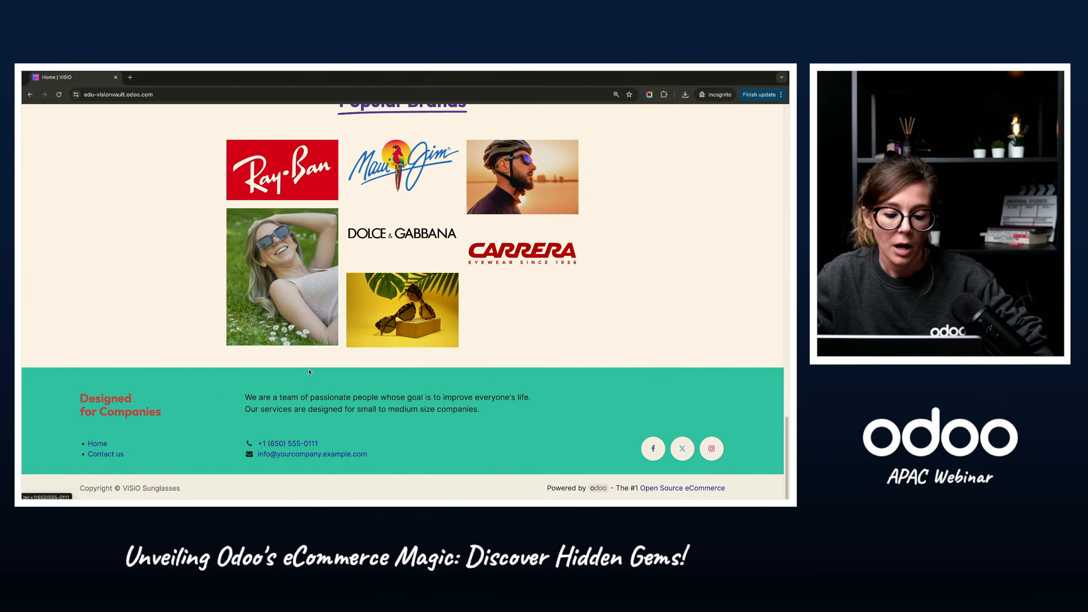
scroll(232, 287, up, 20)
scroll(232, 288, up, 5)
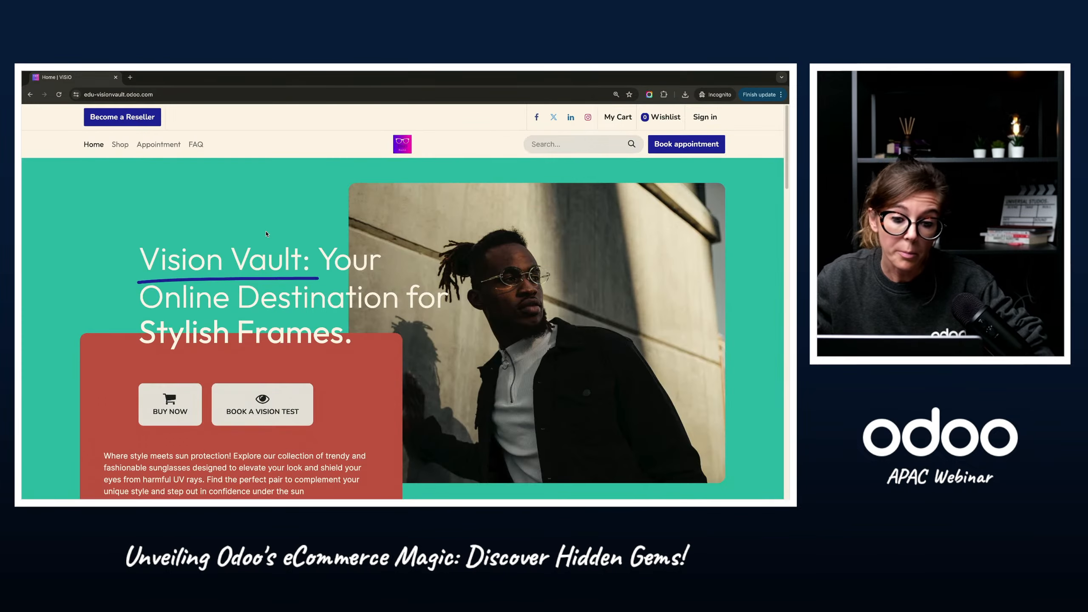
Step: Open the help contact form from the FAQ question about changing, exchanging or cancelling an order
click(200, 145)
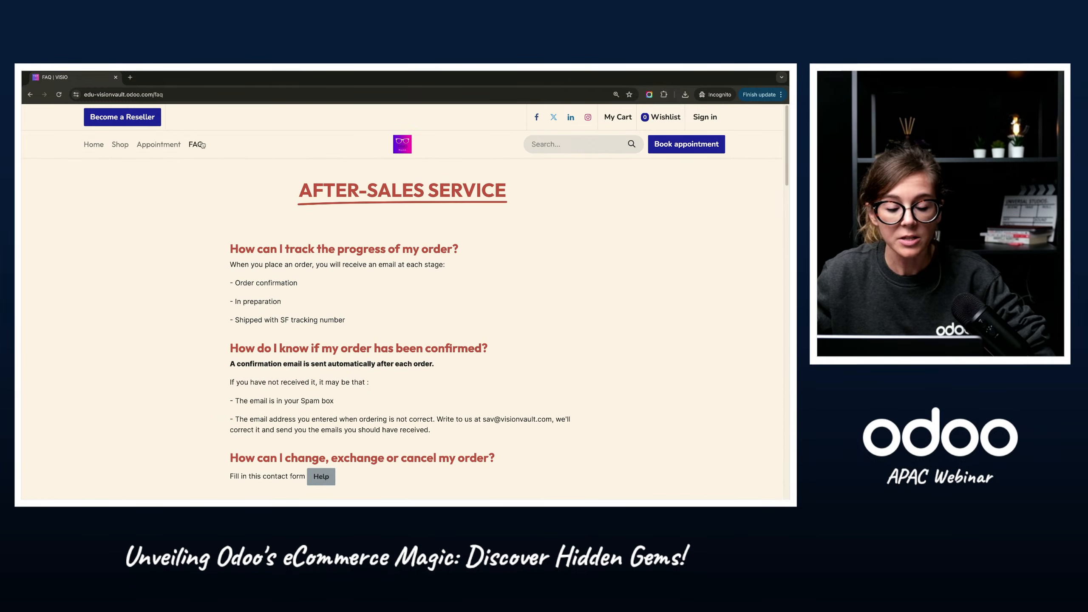
scroll(377, 433, down, 1)
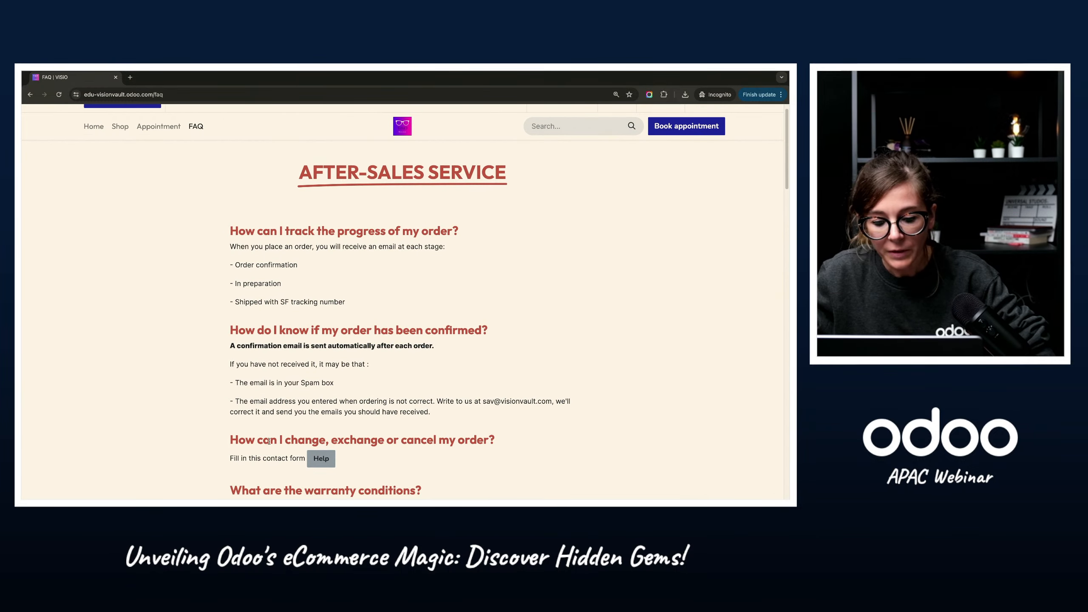
drag(270, 440, 542, 450)
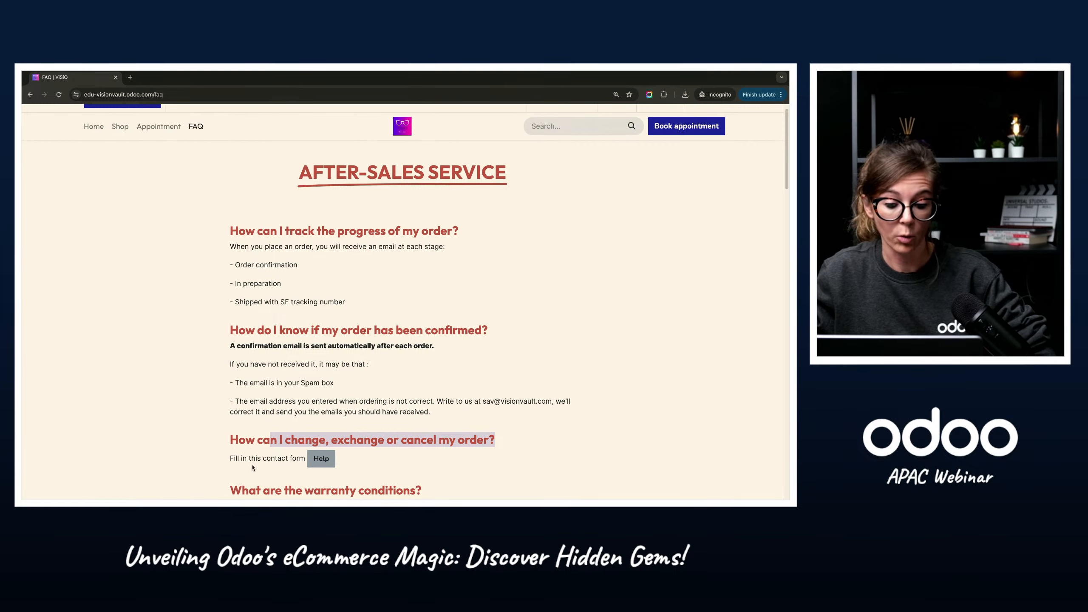
click(321, 460)
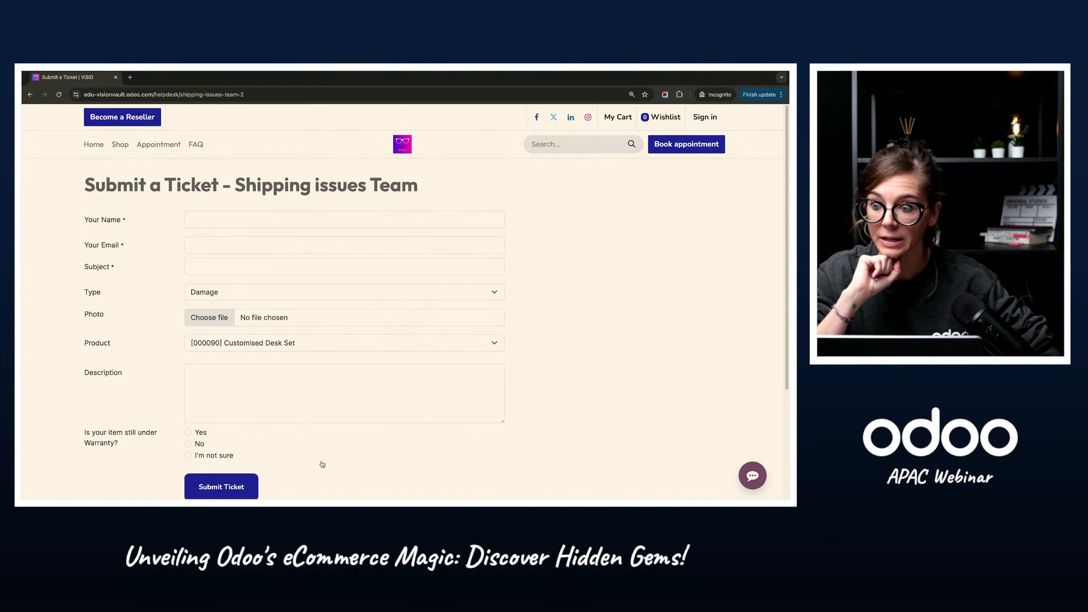
Step: Fill in the customer's name and e-mail address on the Shipping issues Team ticket form
click(231, 219)
text(Jessica Odoo)
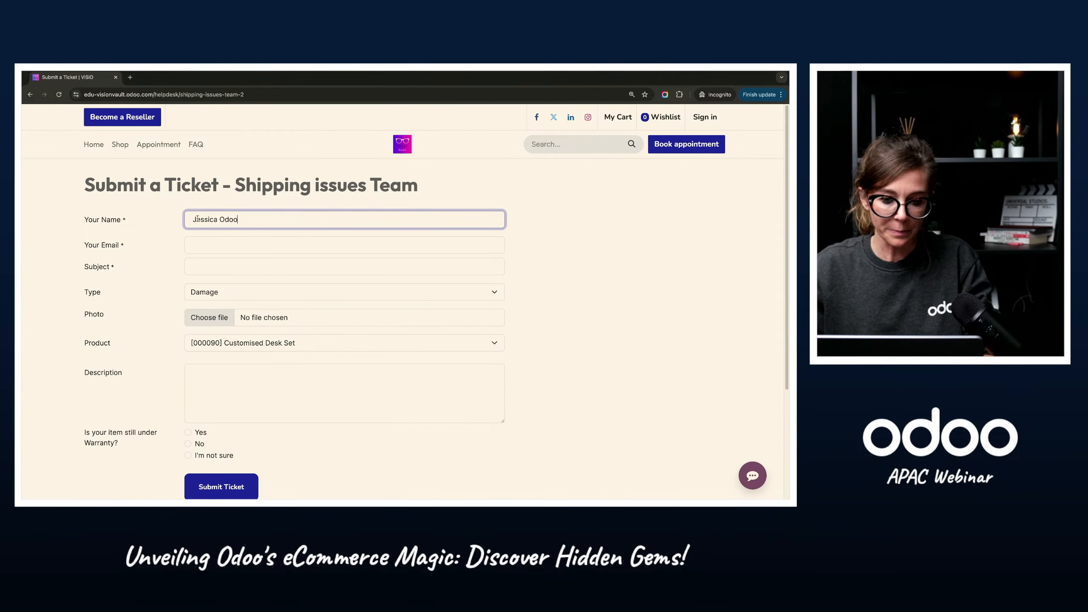
click(227, 249)
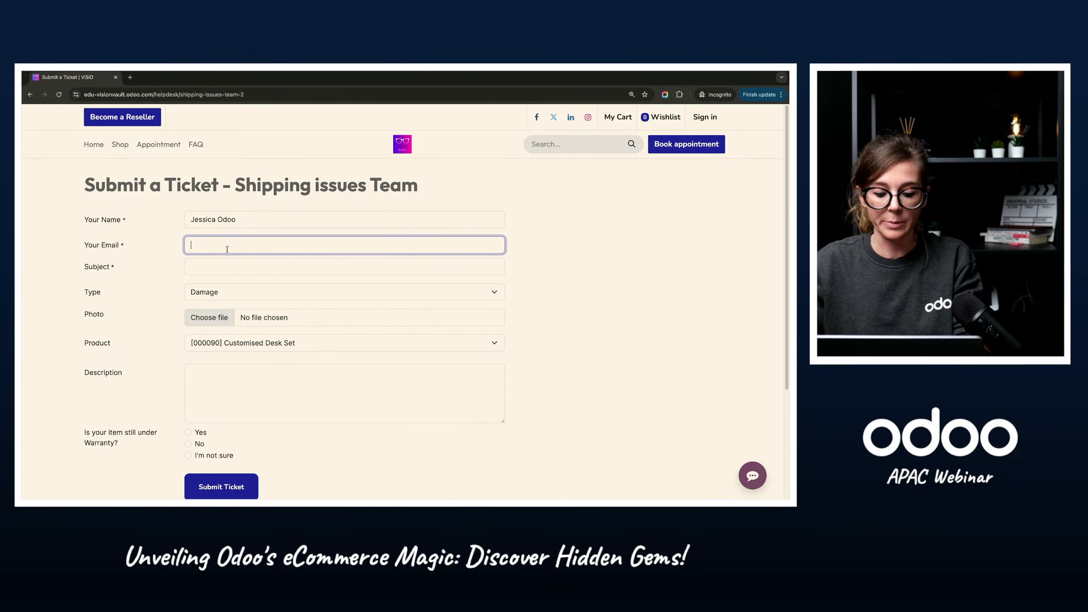
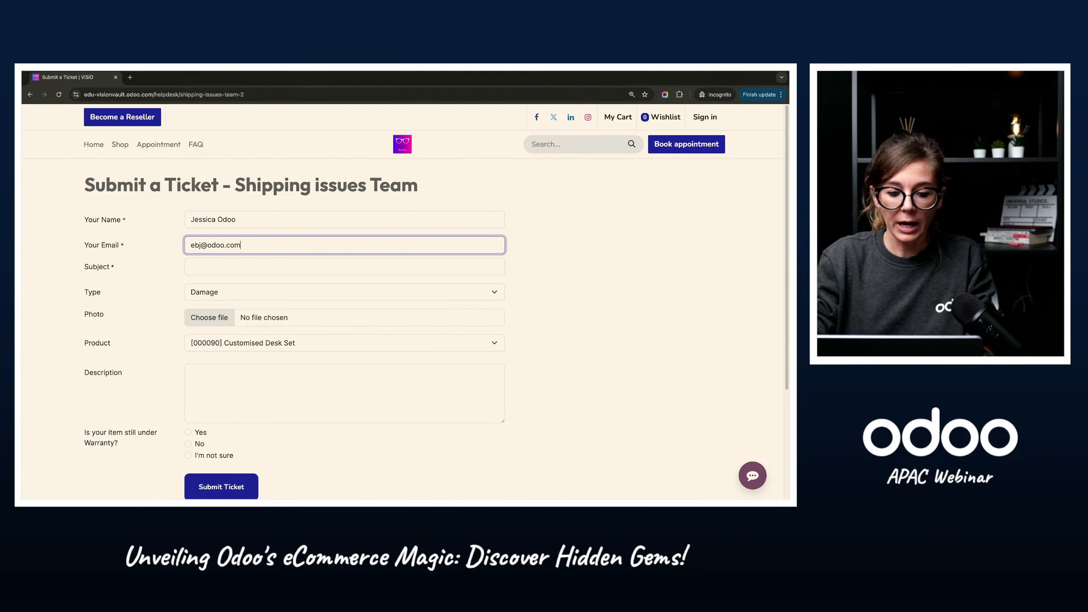
Step: Enter "Damaged glasses" as the ticket subject and choose Damage as its type
click(221, 262)
text(Damaged )
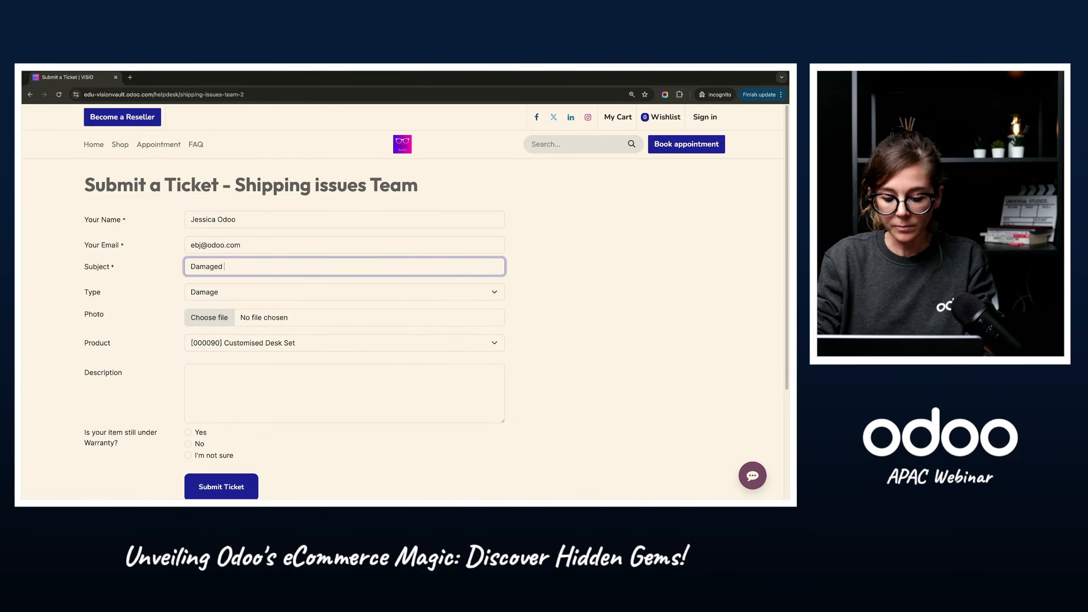
text(glasses)
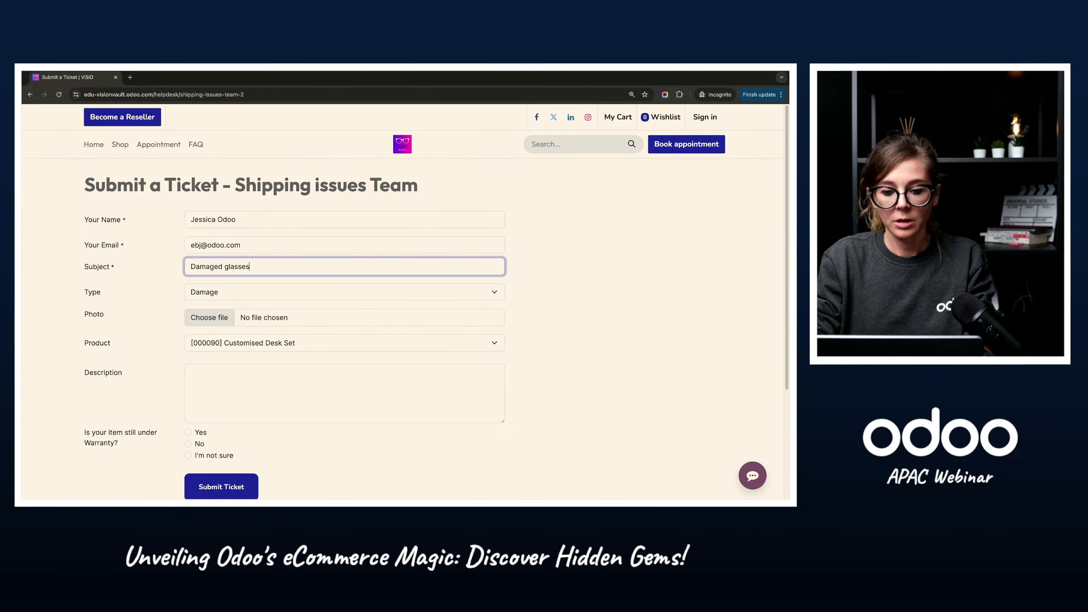
click(239, 292)
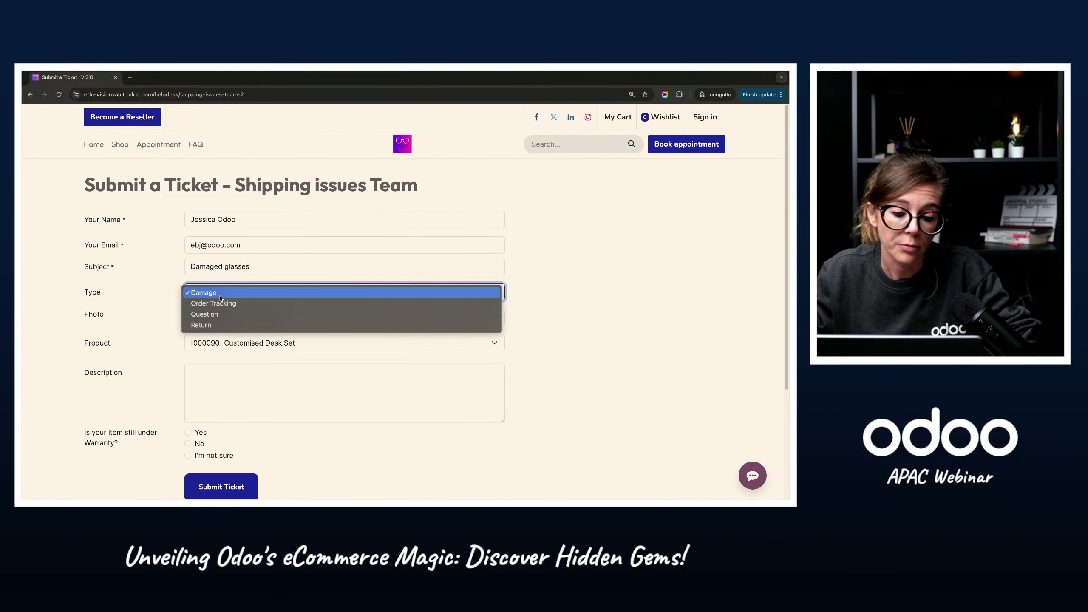
click(219, 295)
click(212, 295)
click(207, 293)
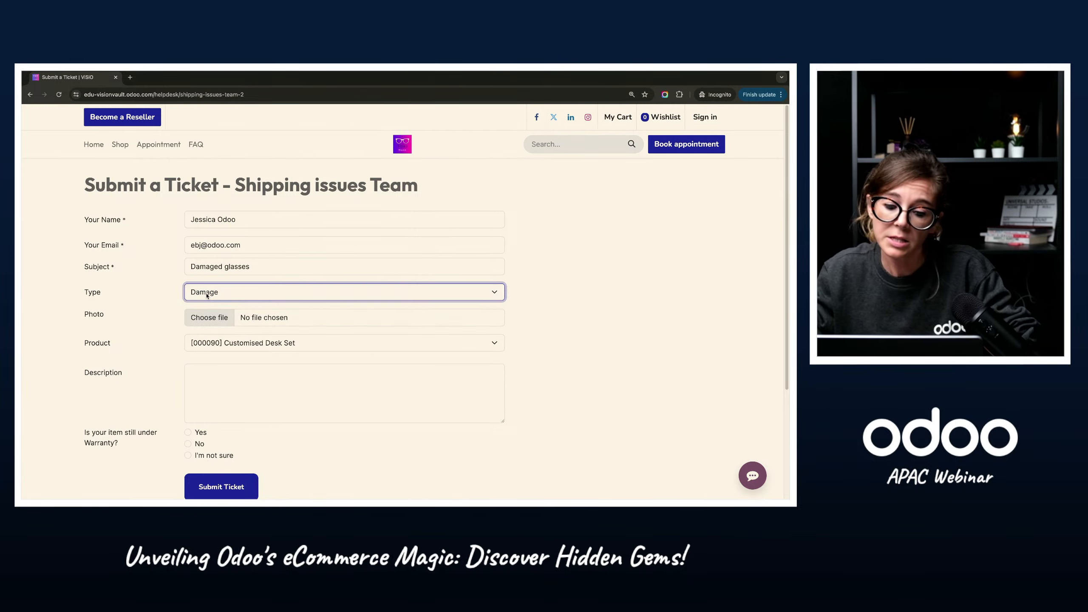
Step: Attach the file standard_rx_2_tile-xs.avif from Downloads as the ticket's photo
click(211, 319)
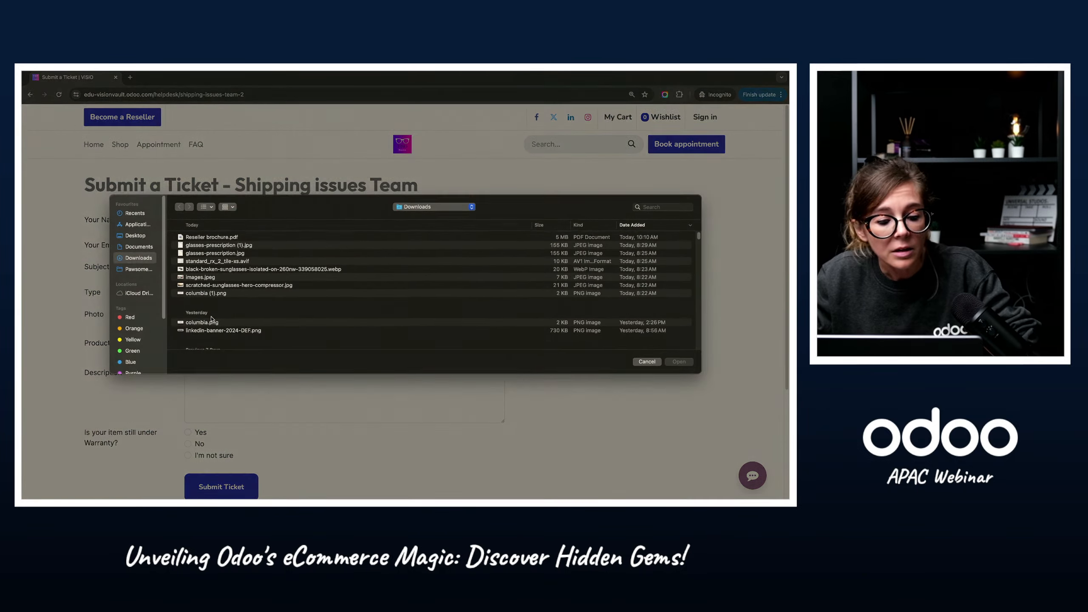
click(215, 267)
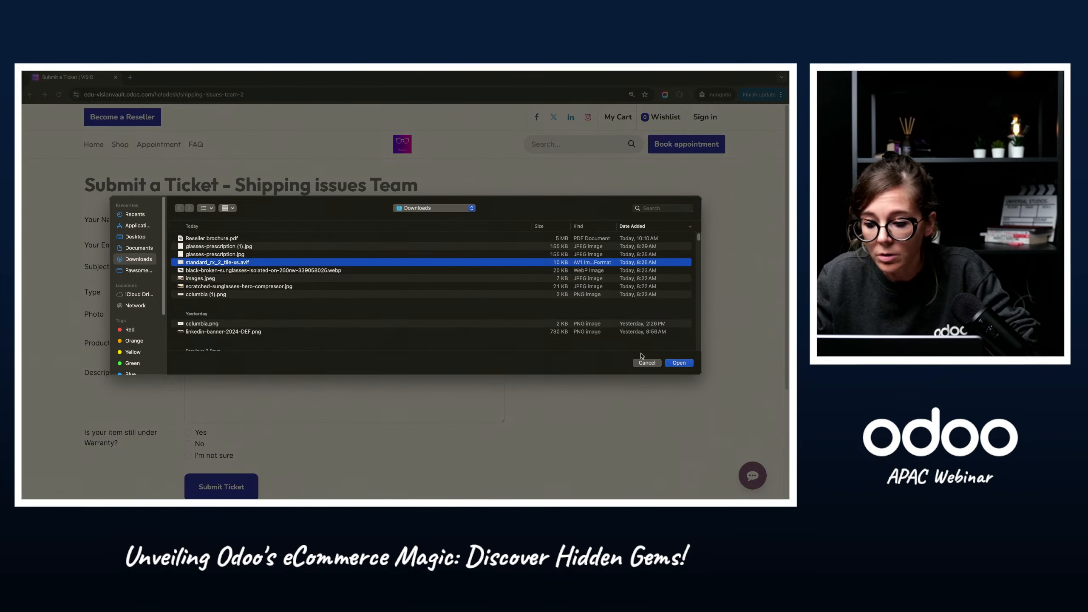
click(679, 363)
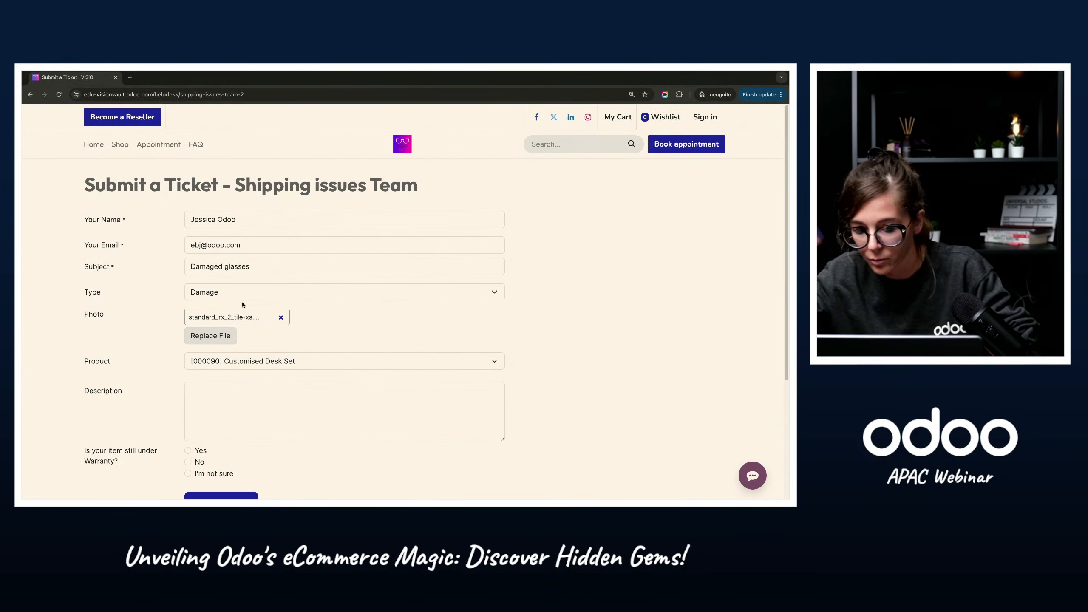
Step: Look up the purchased product on the most recent website order in the Odoo backend and return to the ticket form
double_click(88, 361)
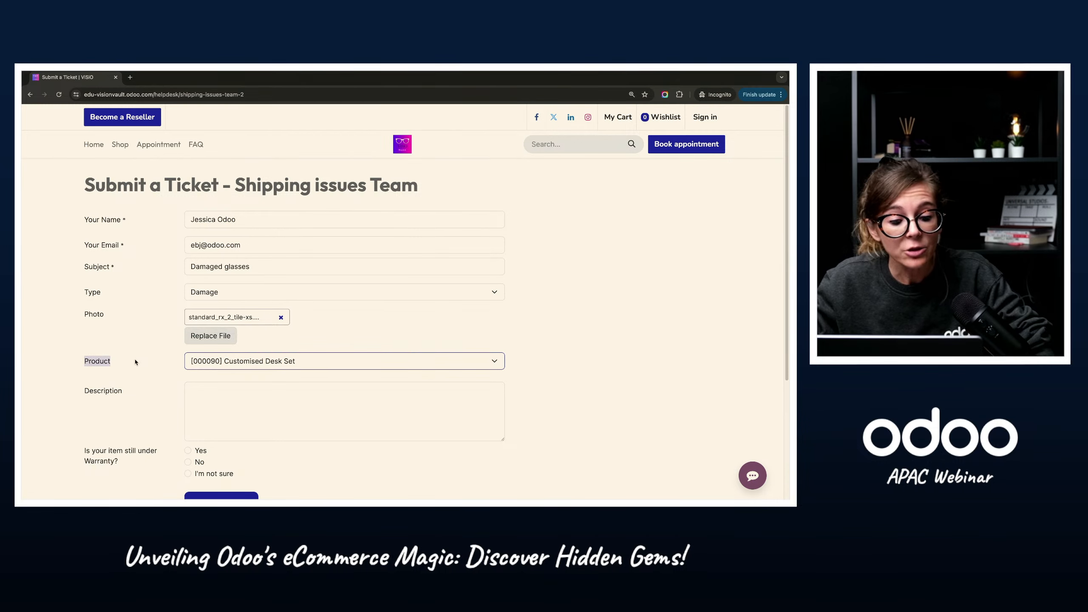
click(293, 361)
click(82, 281)
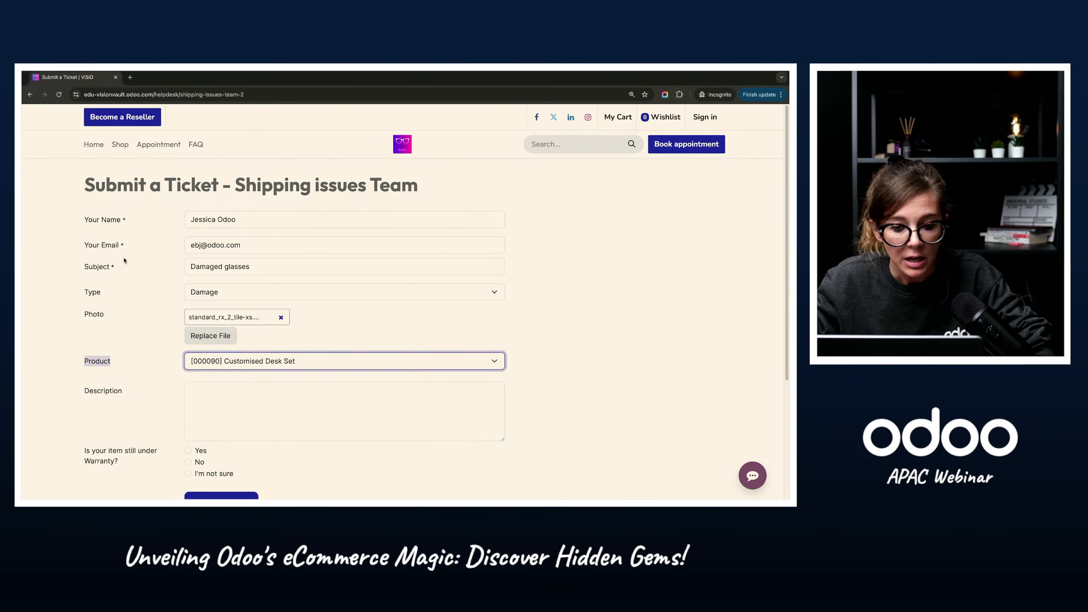
key(ctrl+Left)
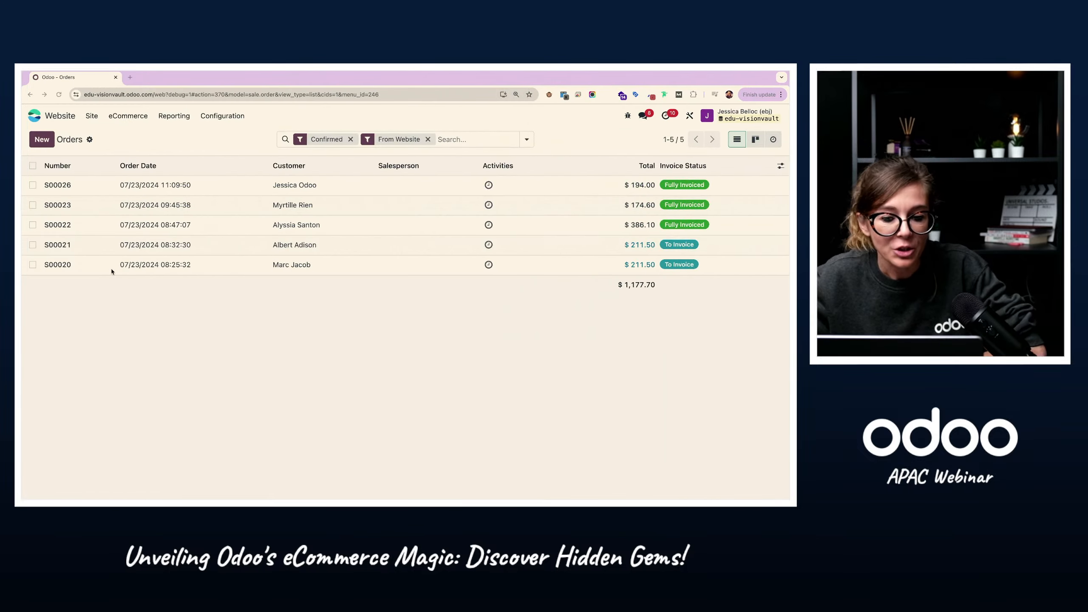
click(194, 189)
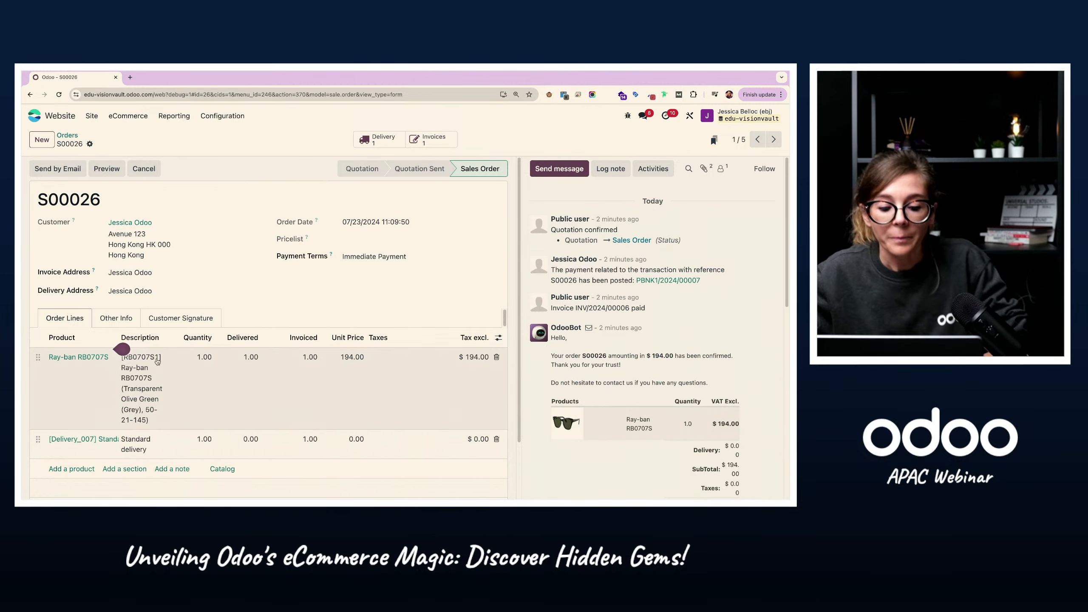
key(ctrl+Right)
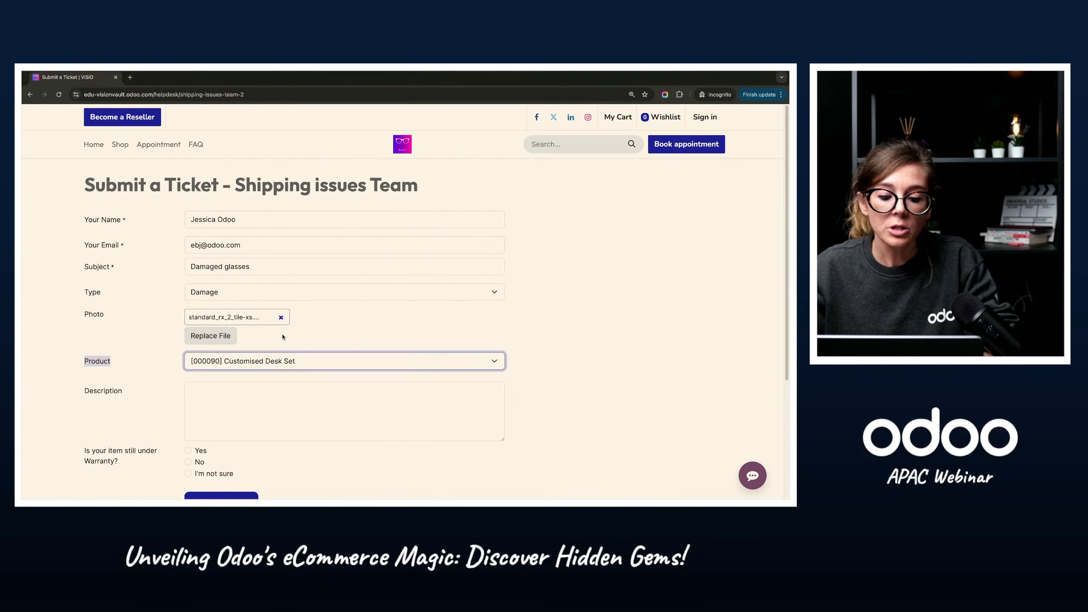
Step: Set the ticket's product to [RB0707S1] Ray-ban RB0707S (Transparent Olive Green (Grey), 50-21-145)
click(276, 362)
scroll(275, 441, down, 5)
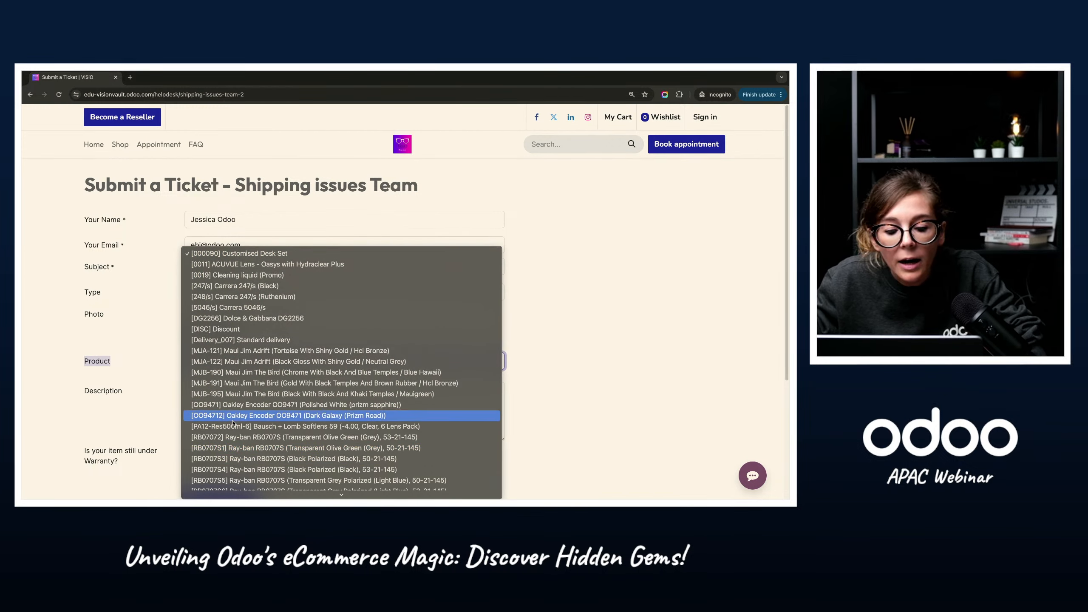
click(244, 448)
Step: Enter "When receved the glasses were broken" as the ticket's description
key(Tab)
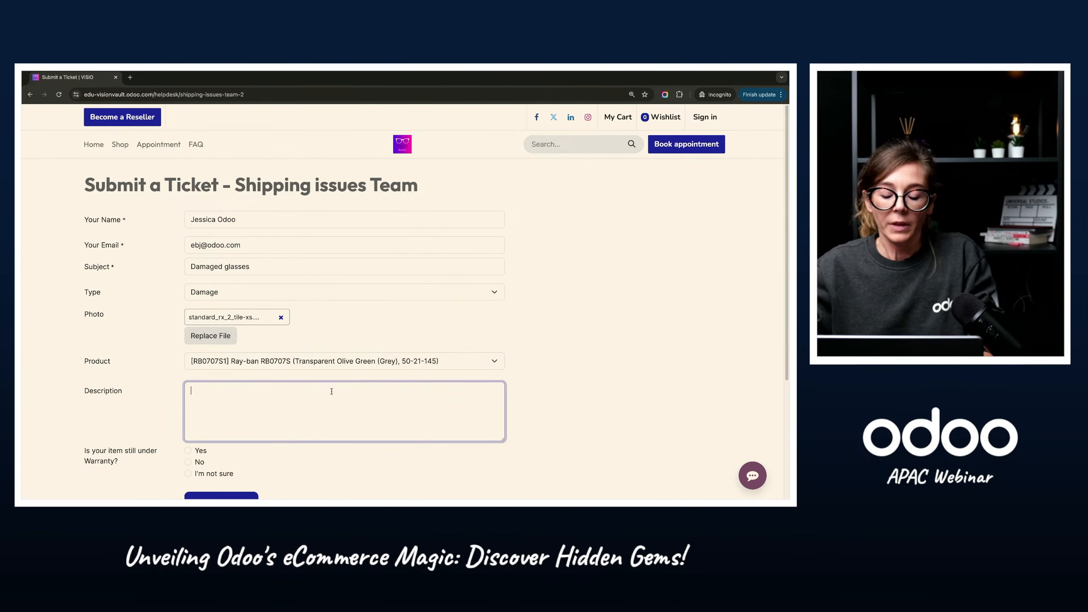
text(When )
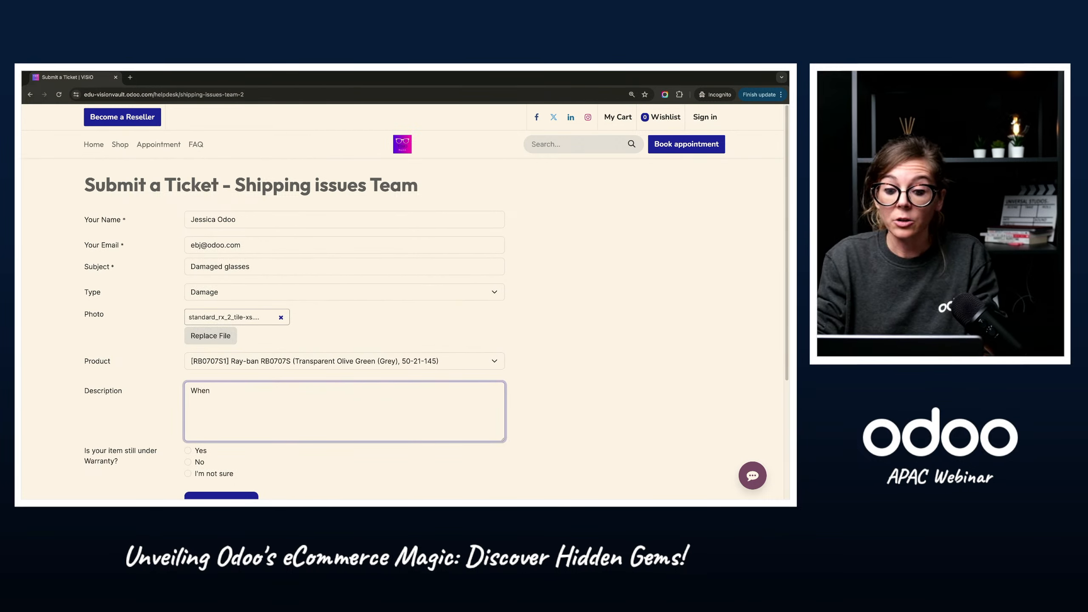
text(recei)
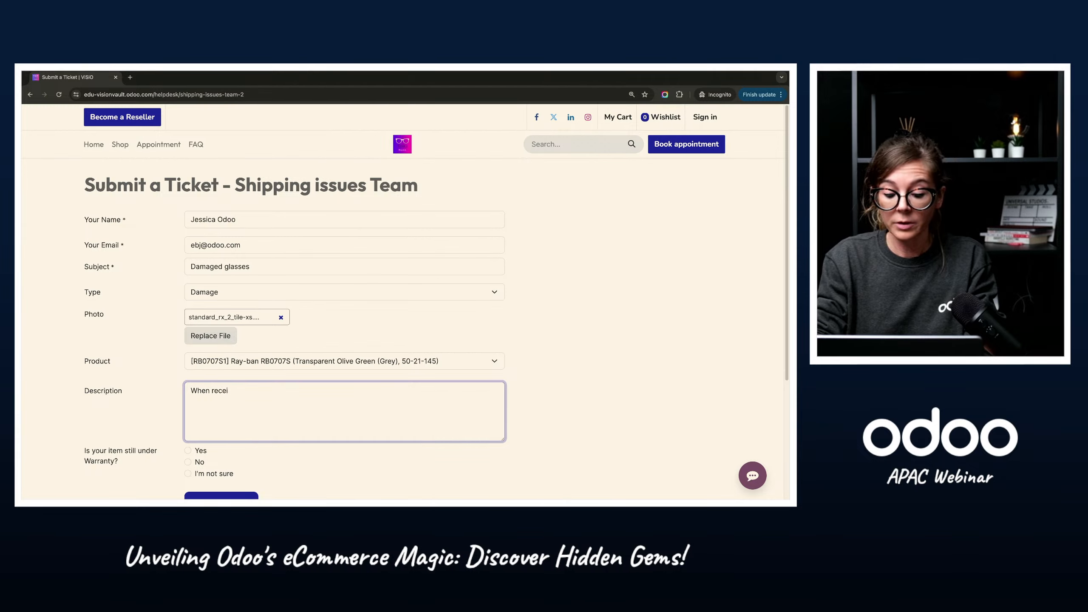
text(vd the g)
key(BackSpace)
key(BackSpace)
key(BackSpace)
key(BackSpace)
key(BackSpace)
key(BackSpace)
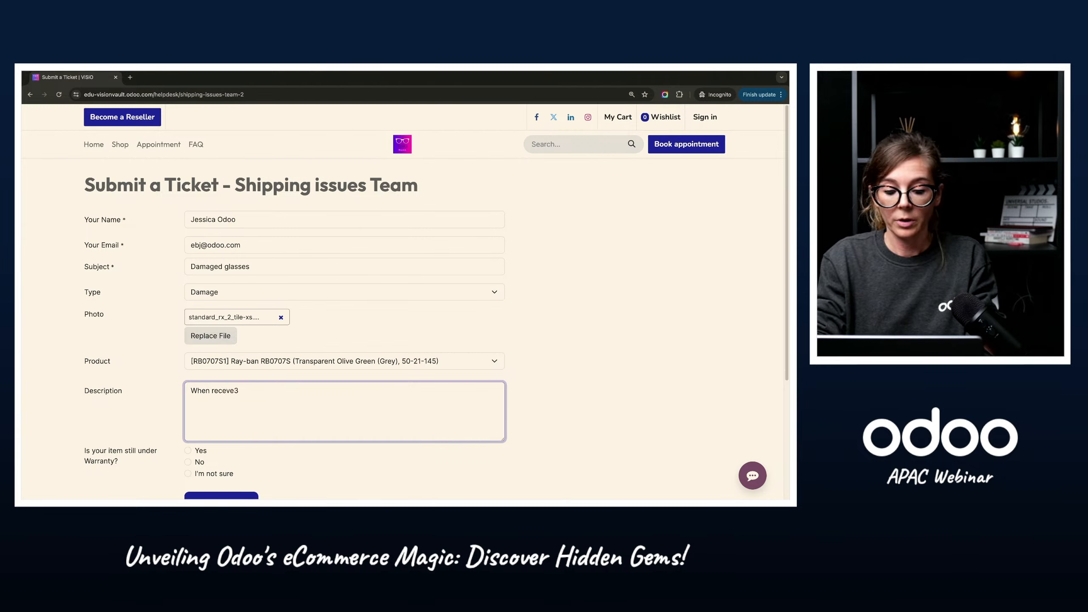
key(BackSpace)
text(ed the gl)
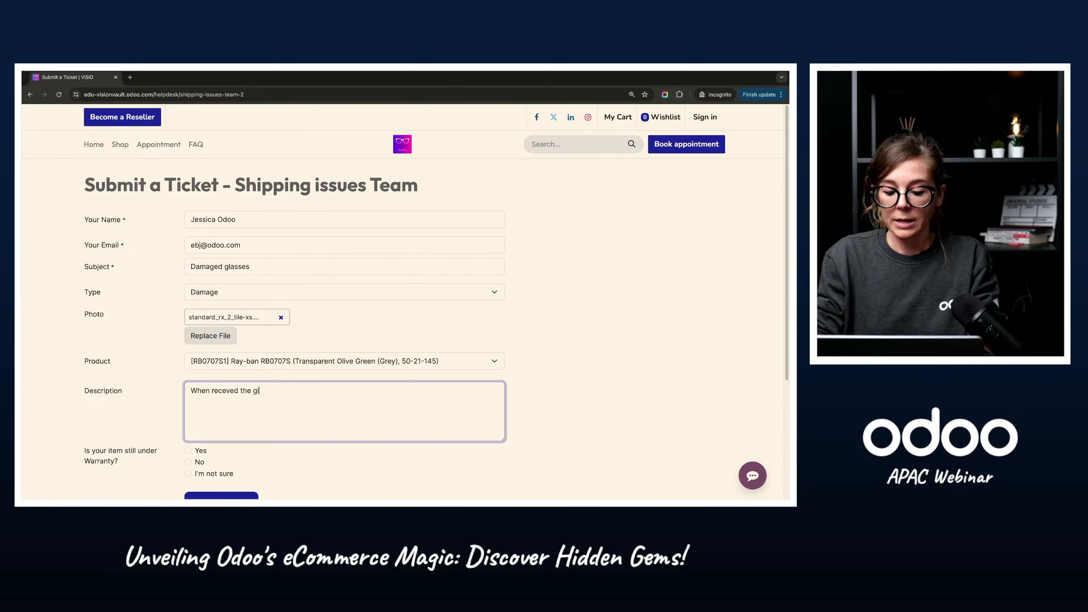
text(asses were)
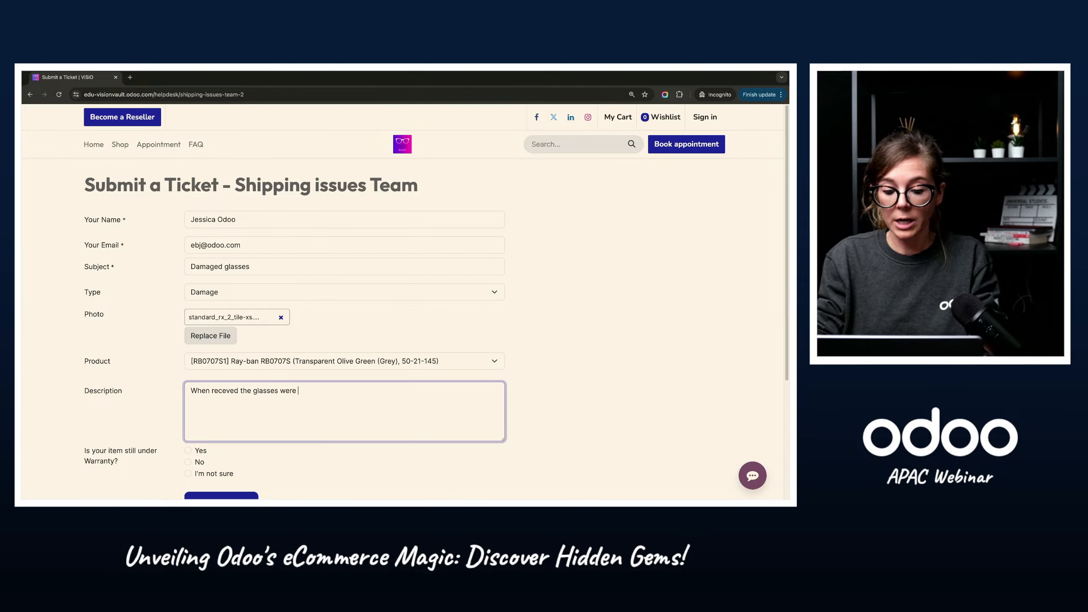
text( broken)
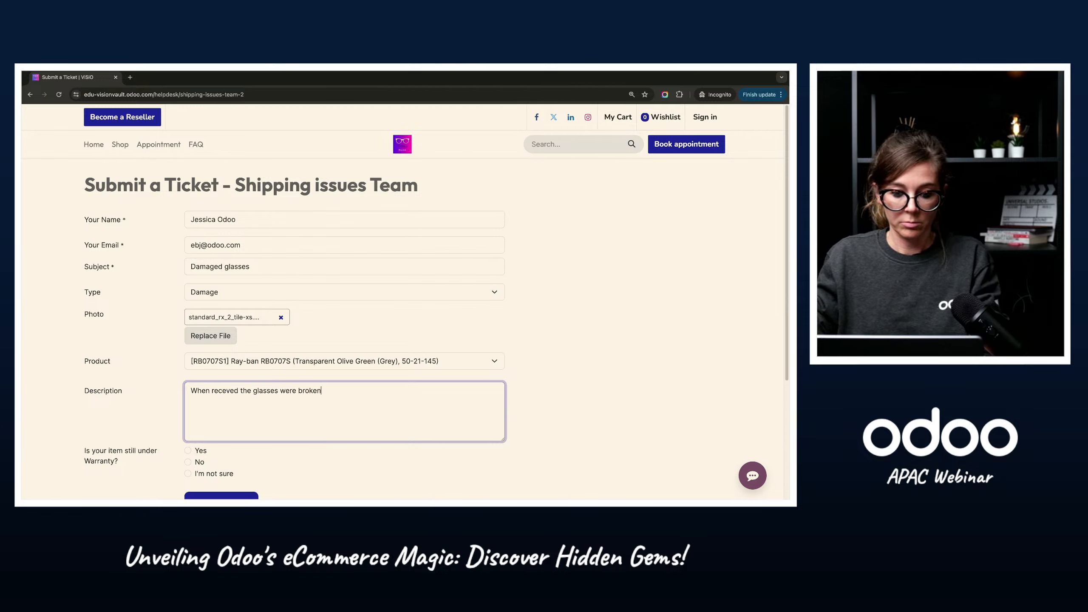
Step: Answer Yes to the question whether the item is still under warranty and submit the ticket
scroll(242, 415, down, 3)
drag(82, 318, 139, 330)
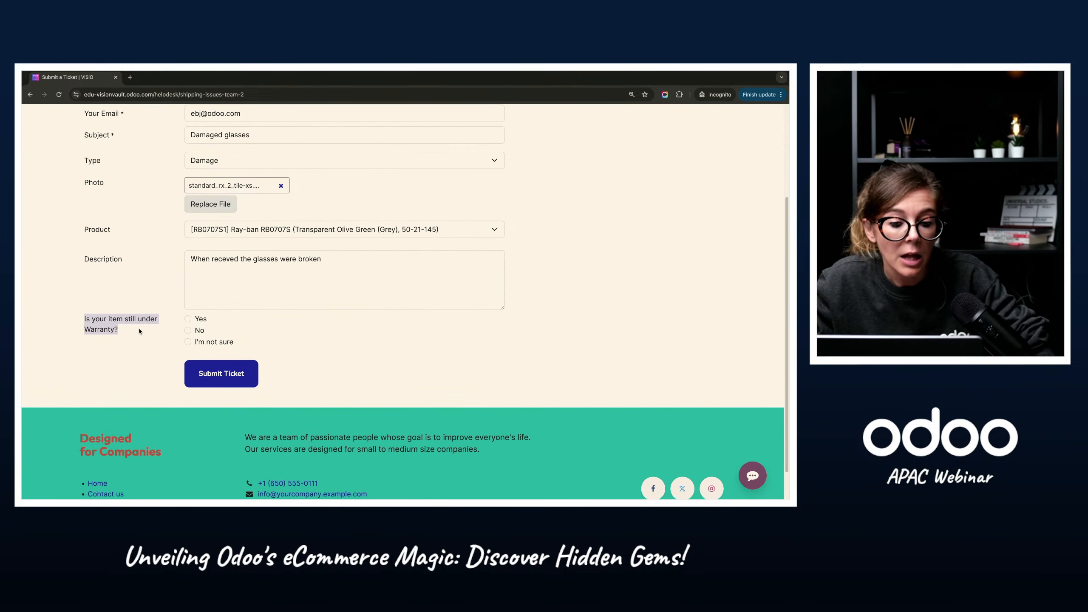
click(123, 360)
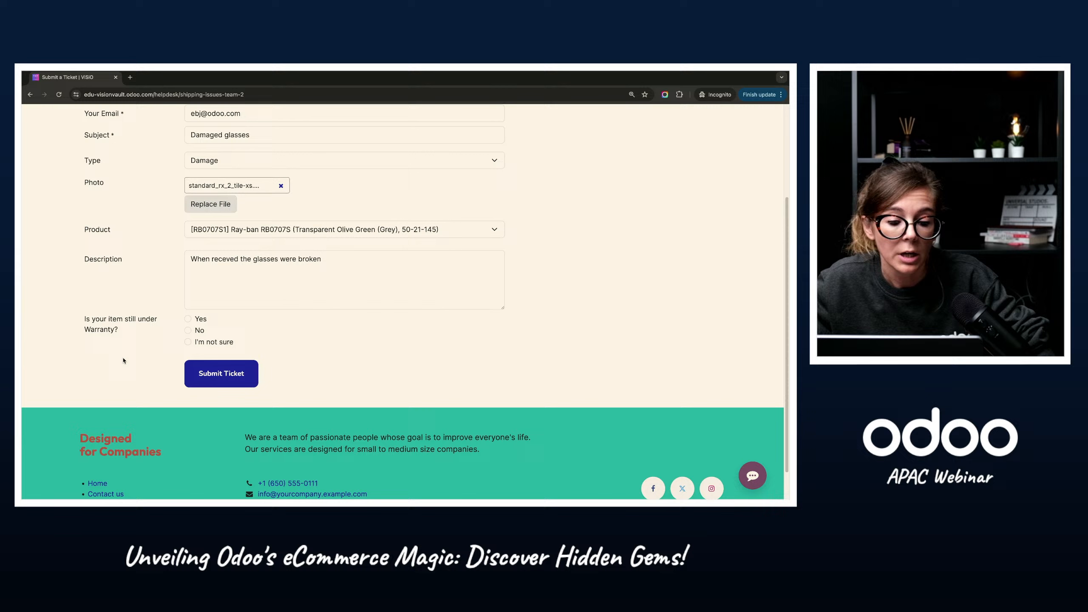
click(187, 319)
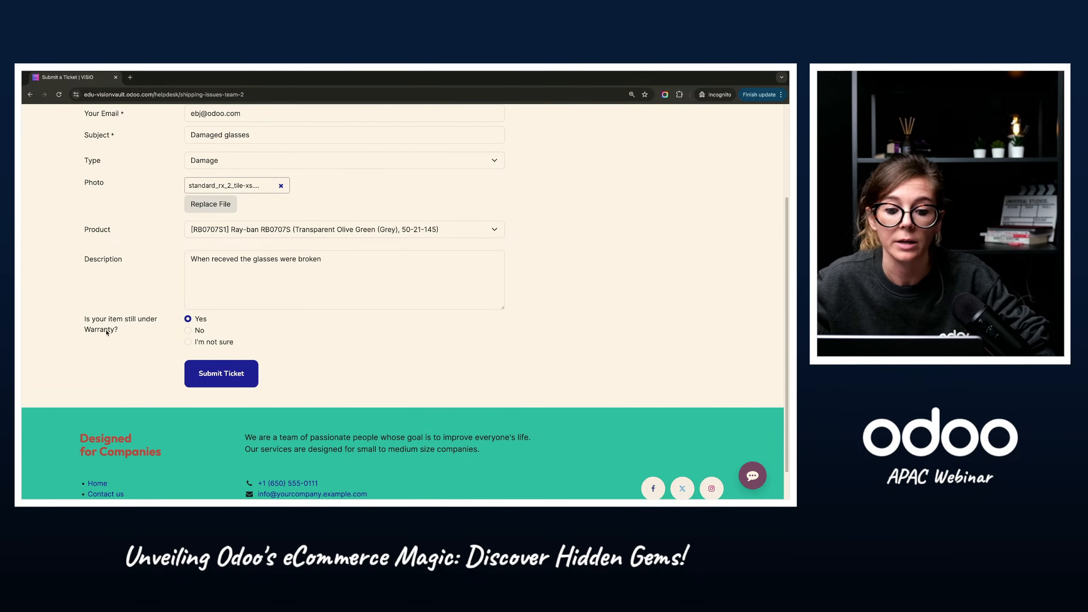
scroll(193, 364, up, 1)
click(224, 401)
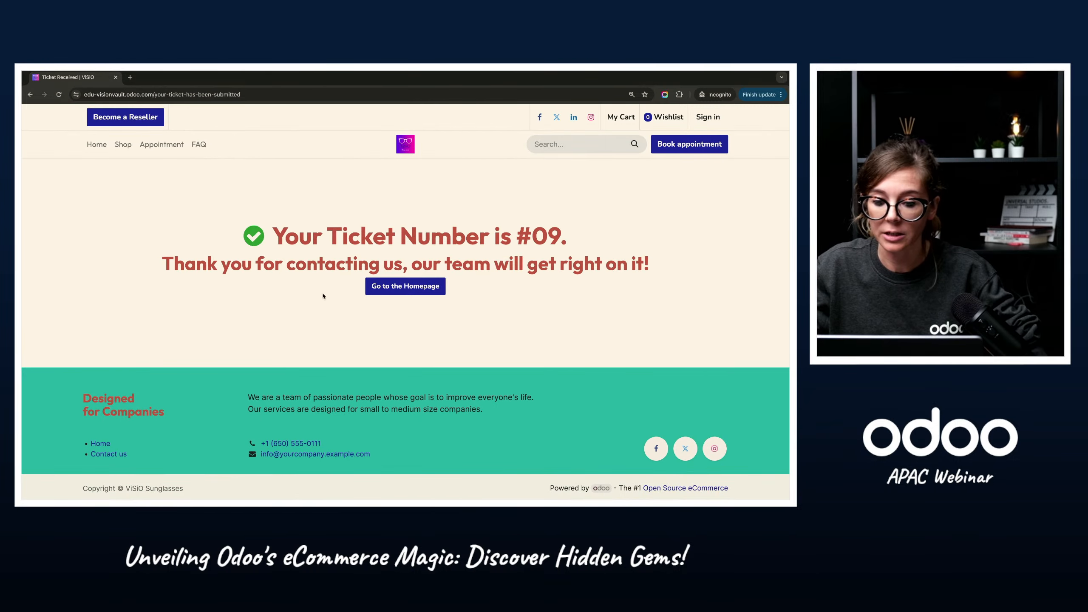
Step: Switch to the Odoo backend and open the settings of the Shipping issues Team in Helpdesk
key(ctrl+Left)
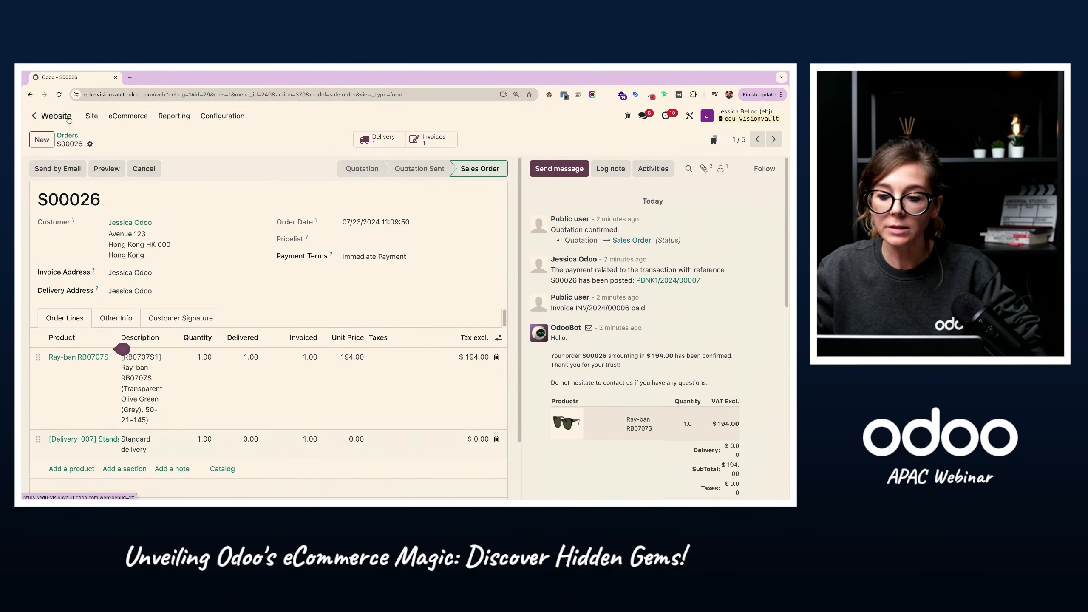
click(35, 115)
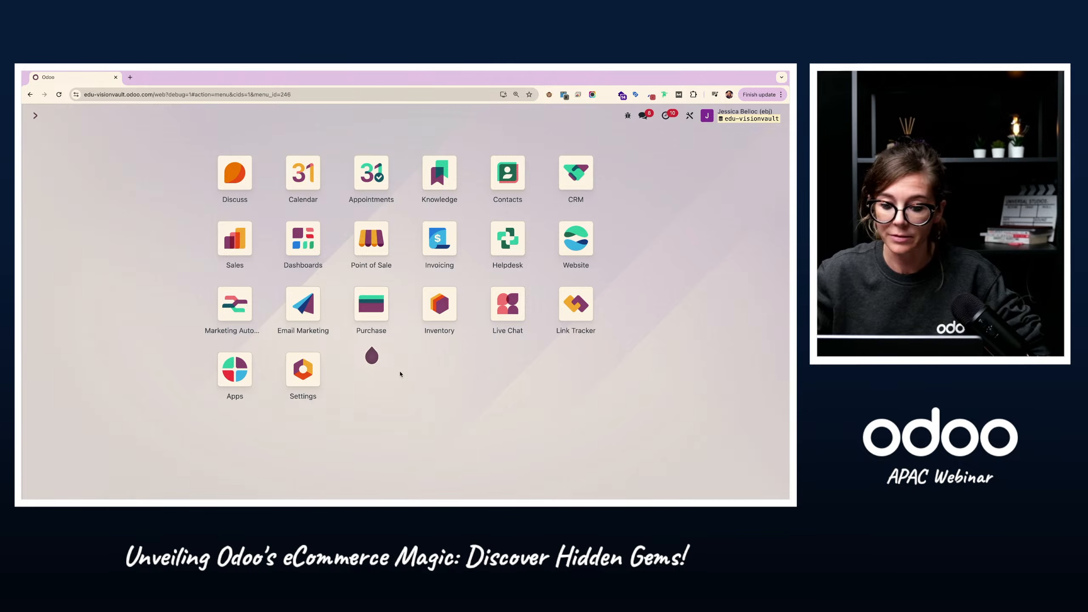
click(524, 251)
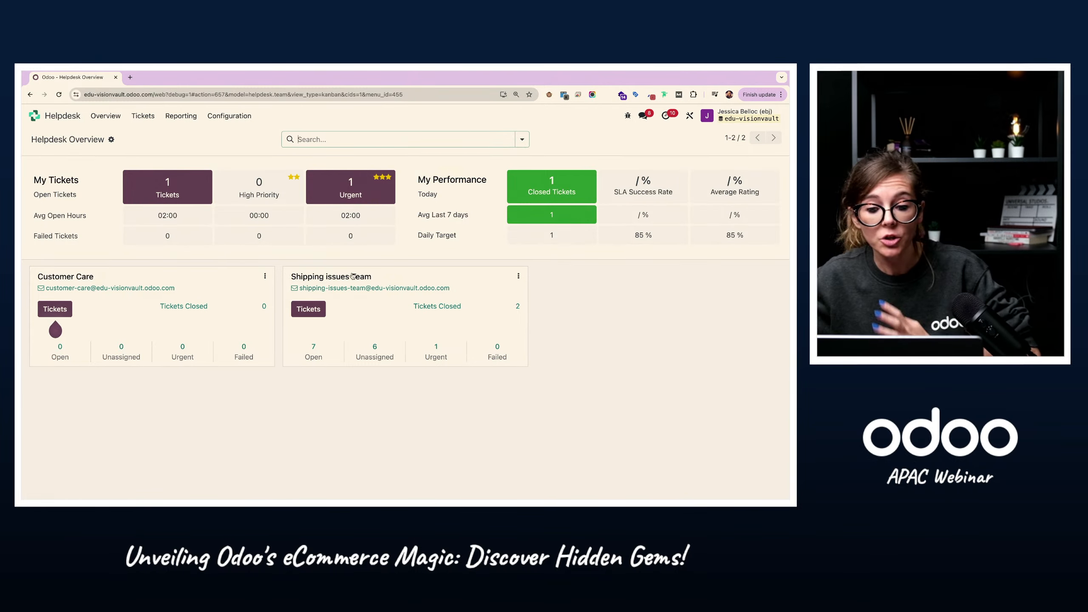
click(518, 276)
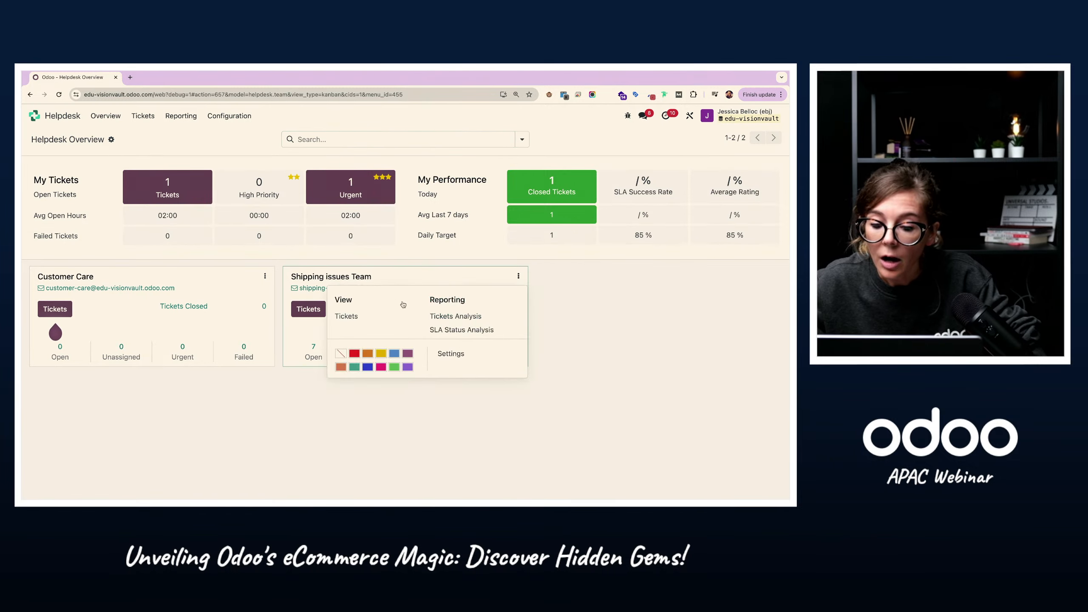
click(451, 354)
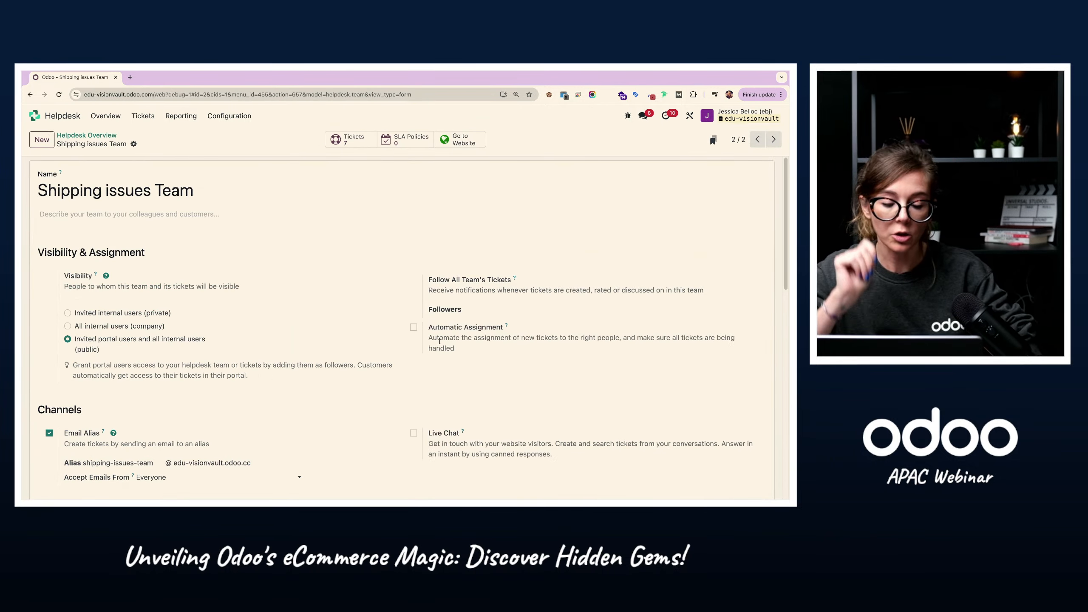
Step: Examine the Shipping issues Team's visibility, channel, help center, performance, self-service and after-sales options
scroll(245, 339, down, 3)
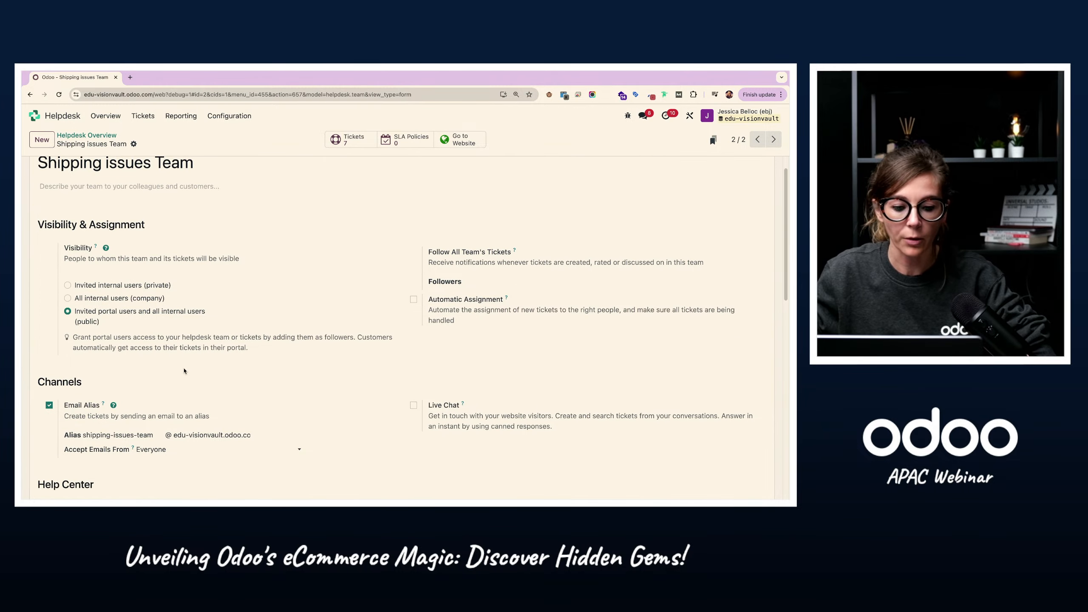
scroll(237, 360, down, 1)
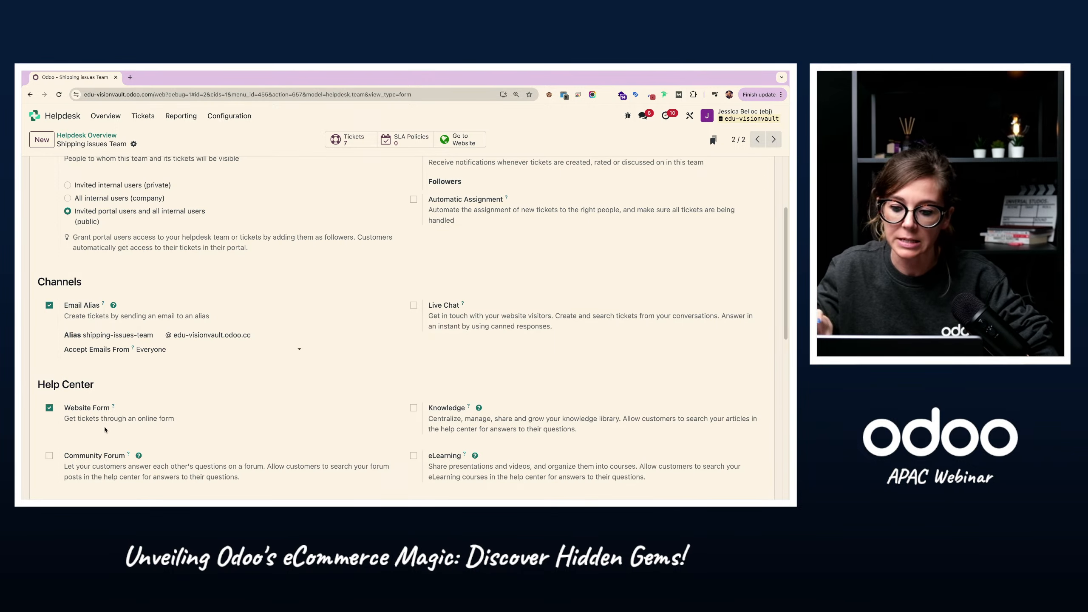
scroll(254, 347, down, 6)
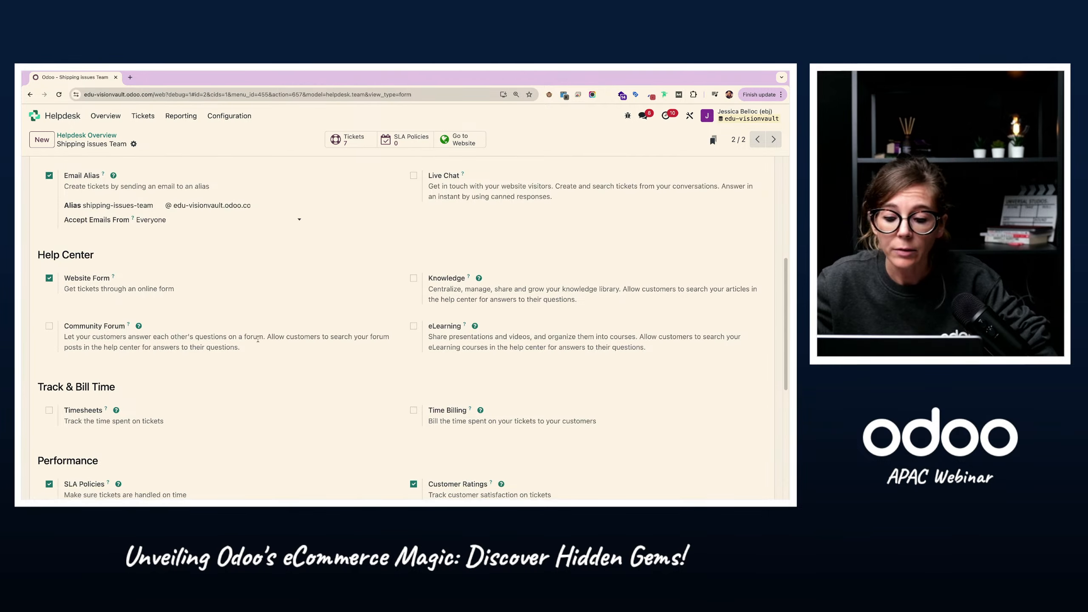
scroll(129, 312, down, 1)
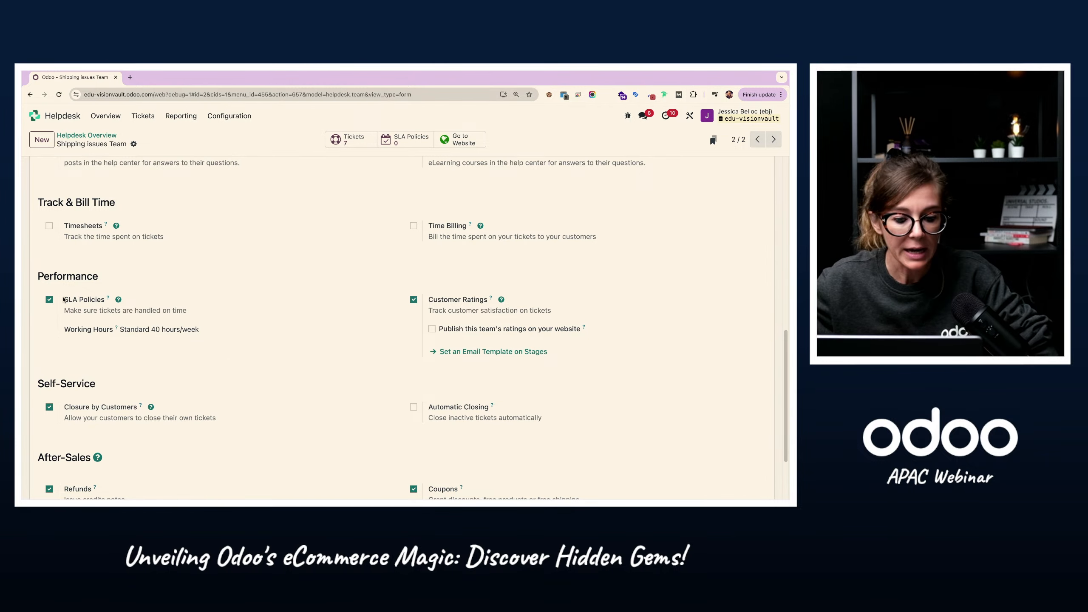
scroll(245, 390, down, 2)
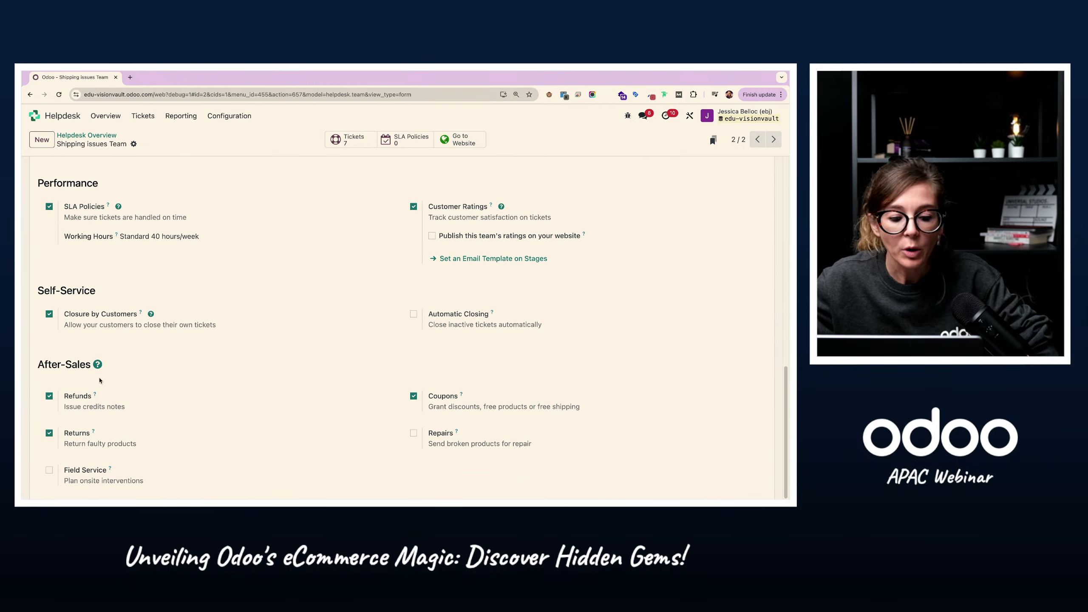
drag(38, 364, 90, 362)
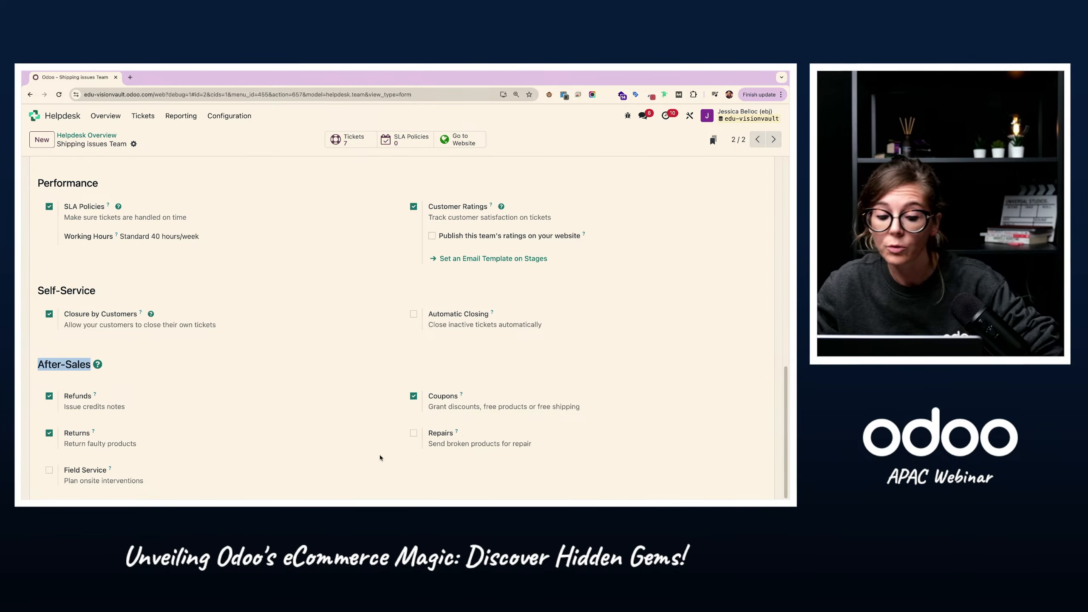
scroll(380, 457, down, 1)
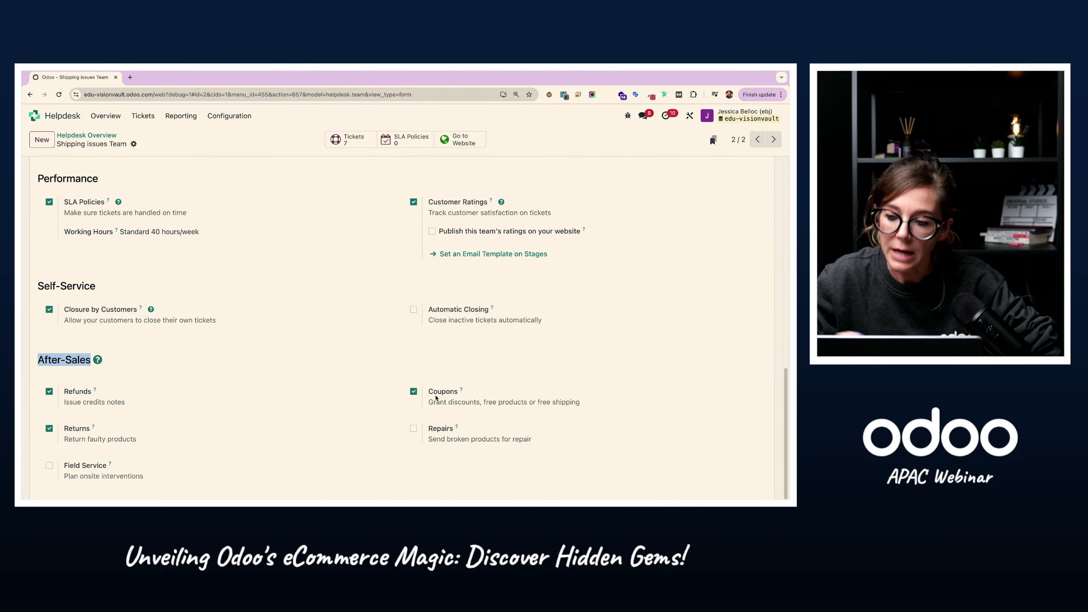
click(268, 395)
scroll(257, 234, up, 15)
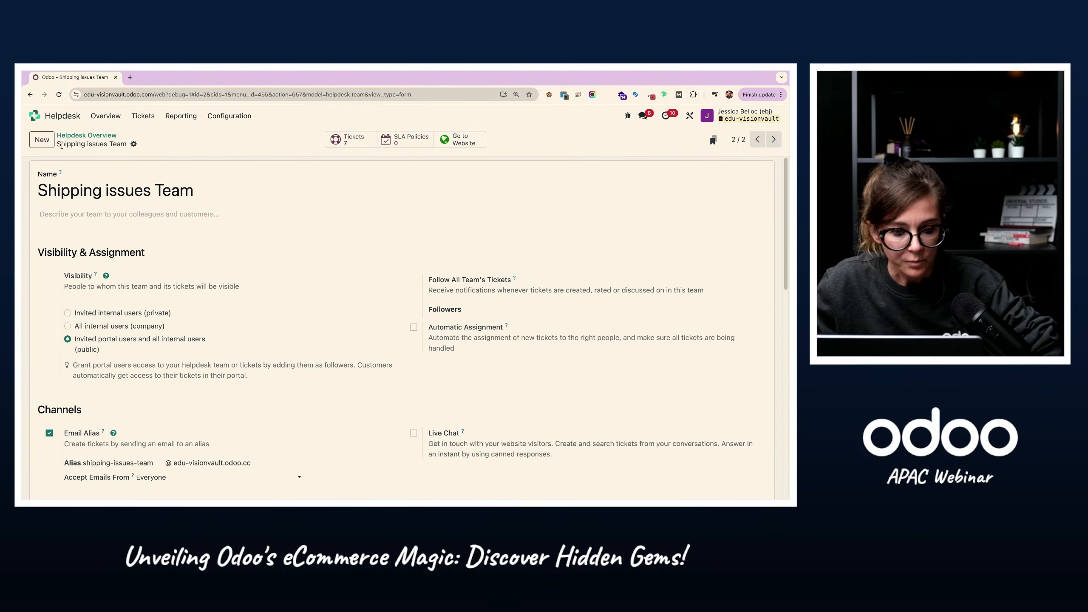
scroll(125, 430, down, 3)
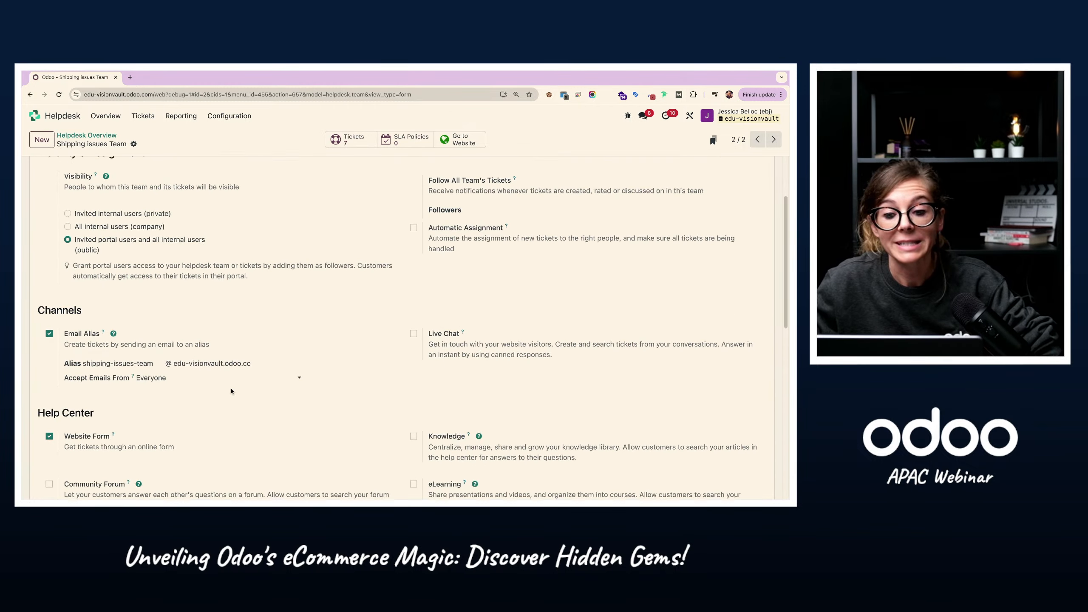
scroll(125, 431, down, 3)
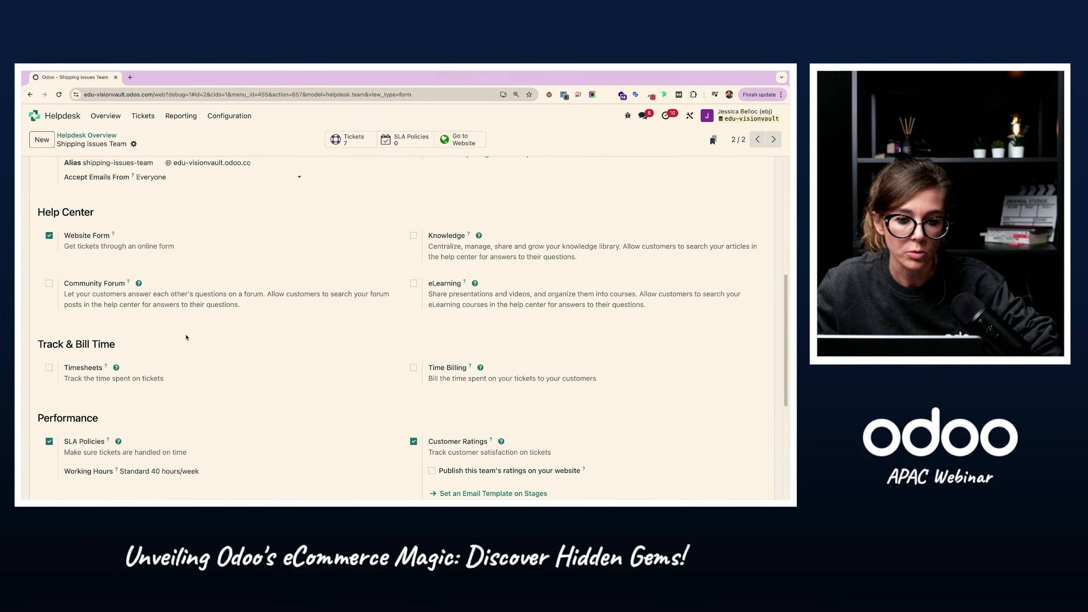
scroll(187, 339, up, 8)
Step: Open the new Damaged glasses ticket among the Shipping issues Team's open tickets and review its details and description
click(116, 121)
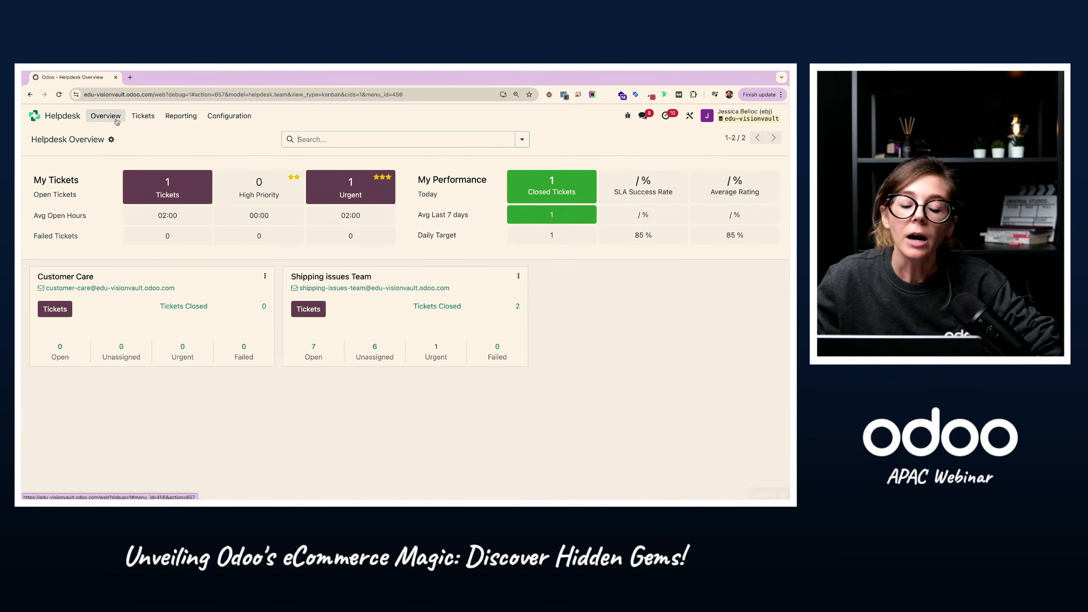
click(312, 355)
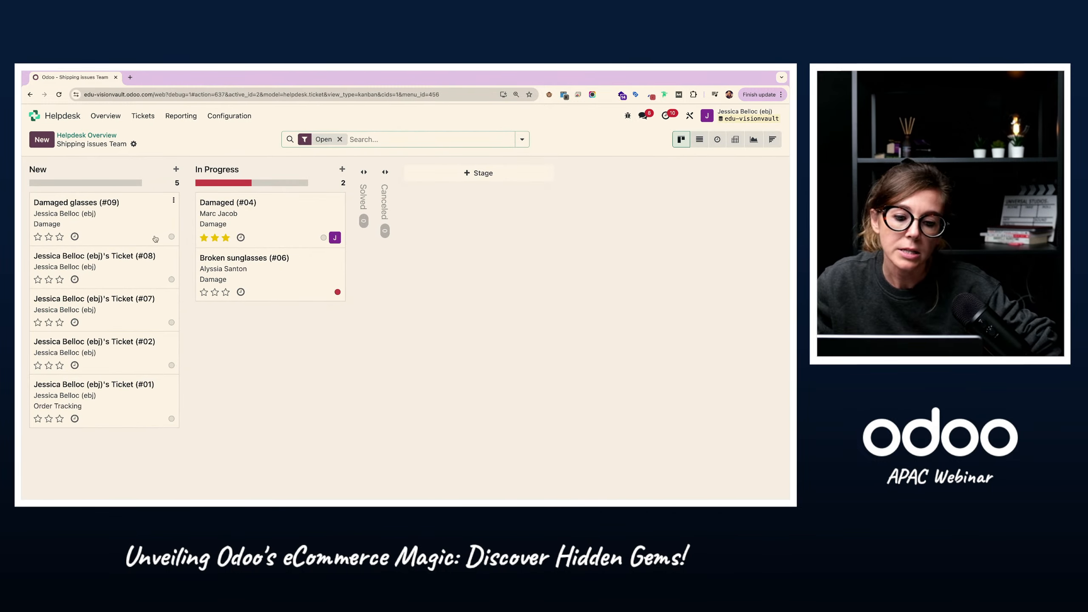
click(106, 225)
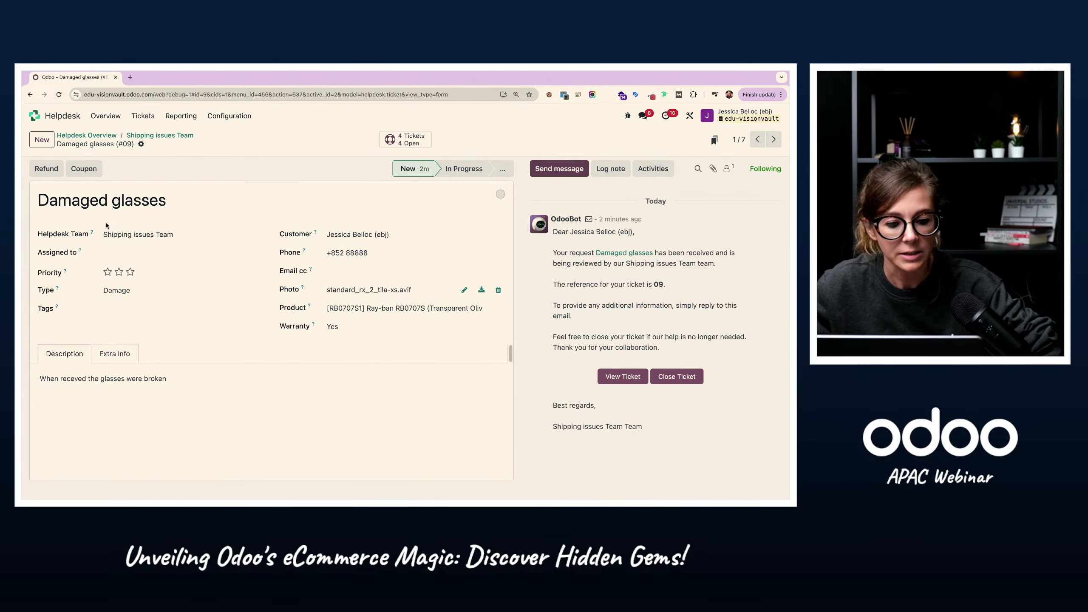
drag(80, 200, 167, 199)
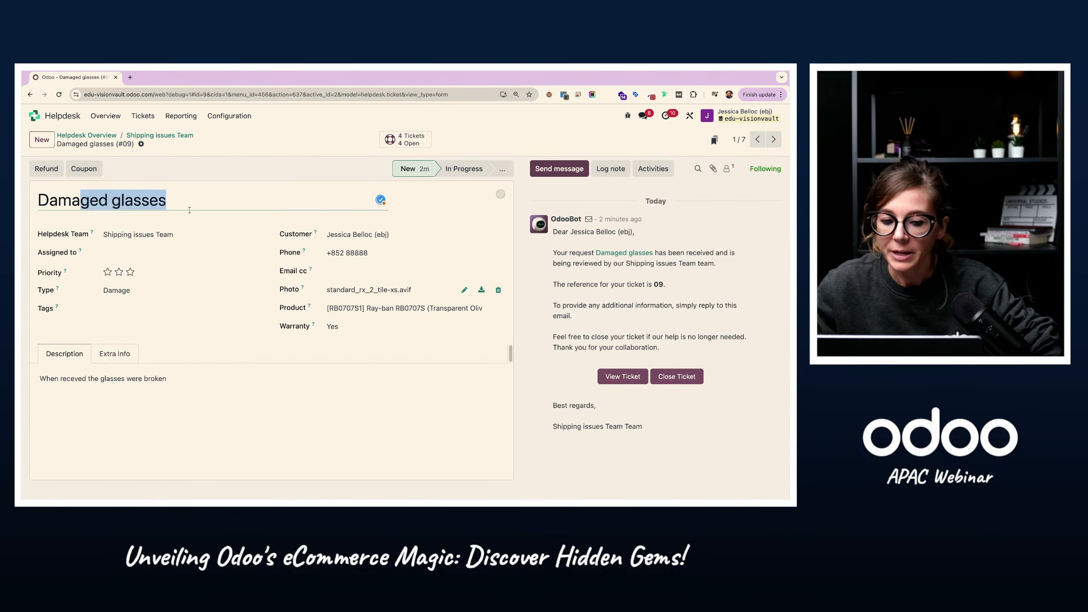
click(63, 377)
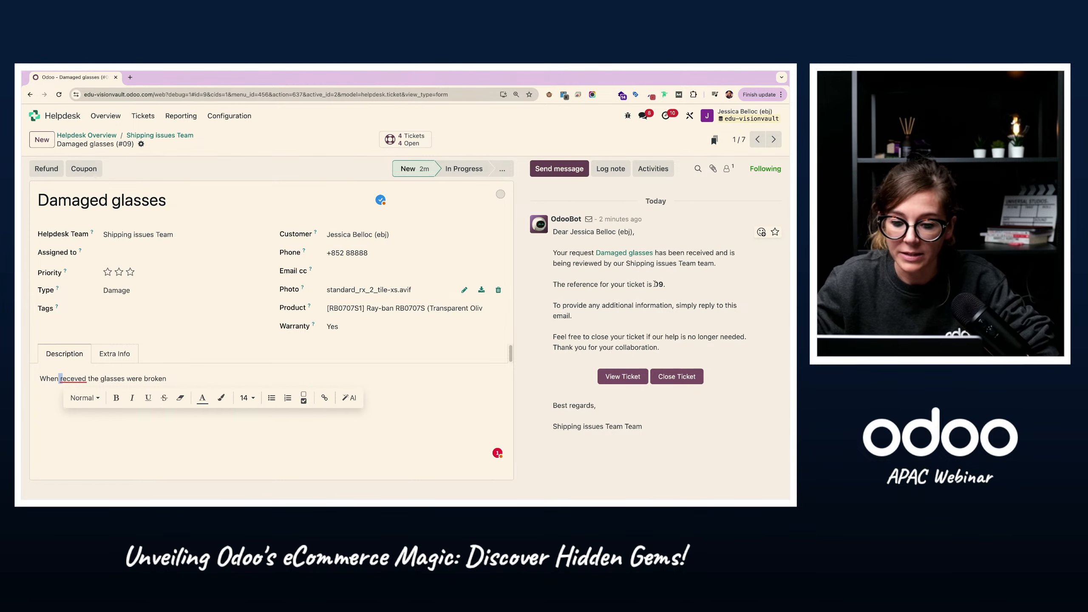
click(437, 341)
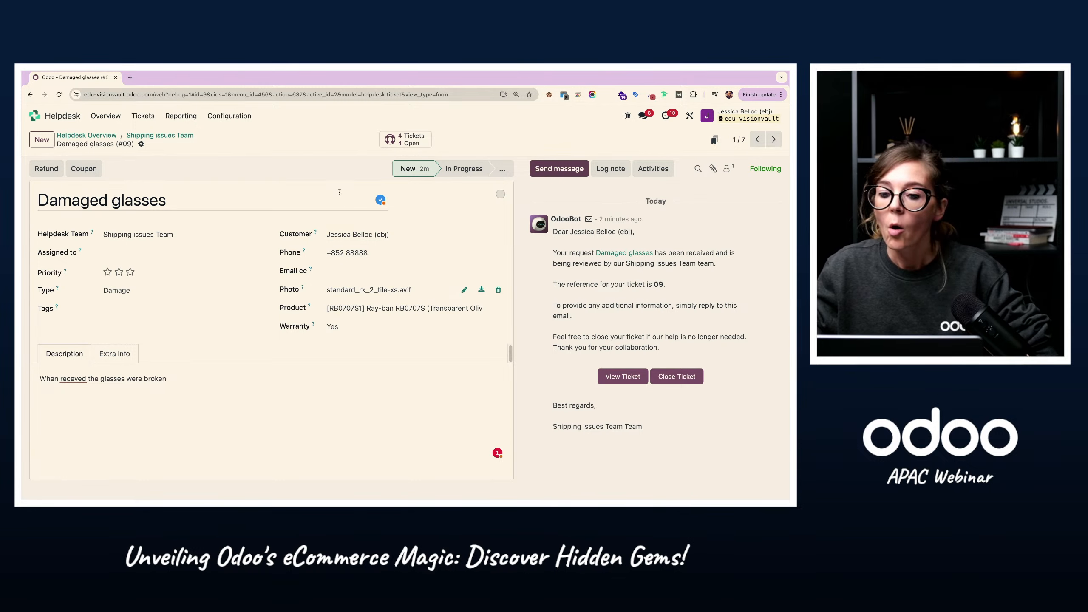
Step: Move the Damaged glasses ticket to the In Progress stage, then view its refund form and close it without issuing a refund
click(460, 171)
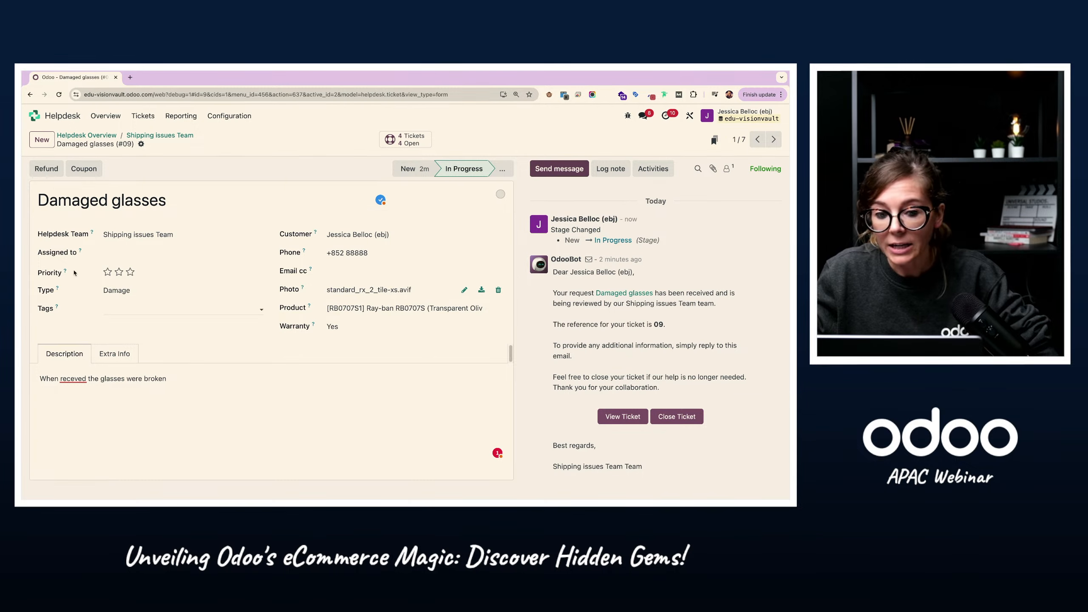
click(47, 168)
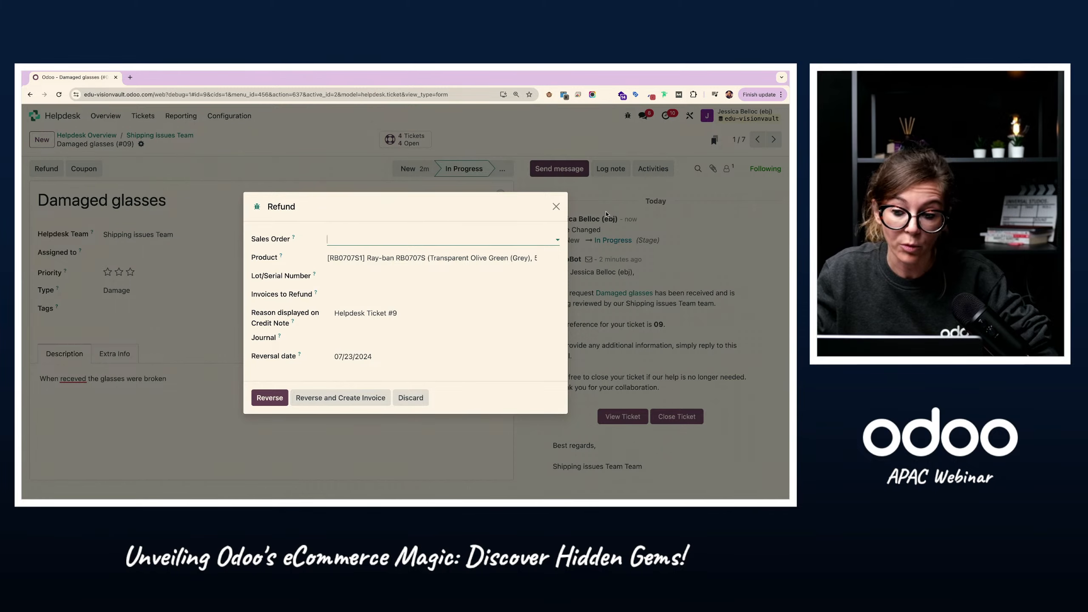
click(556, 207)
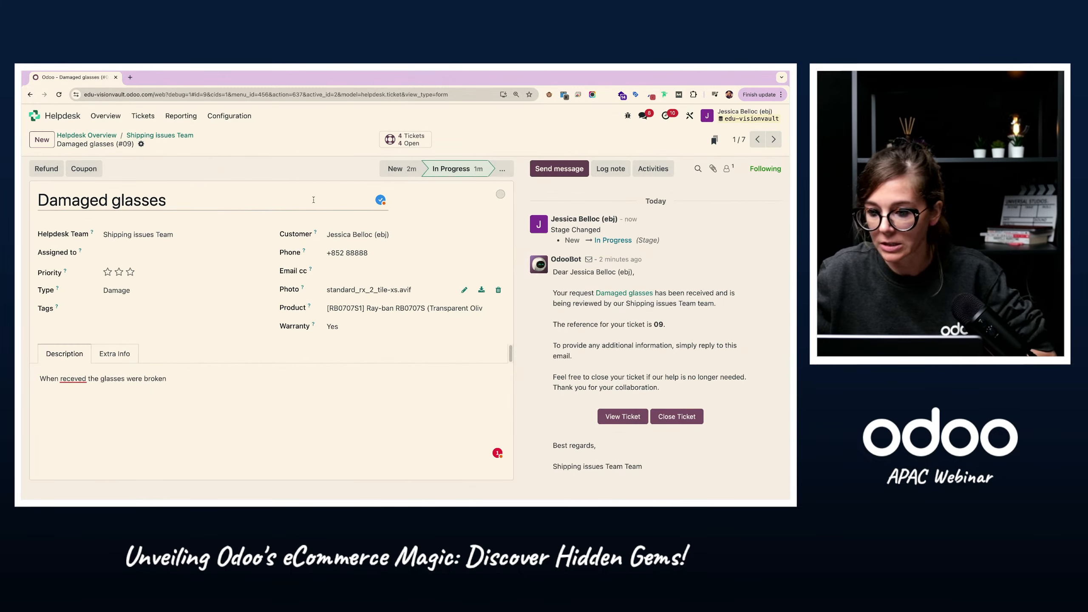
click(52, 173)
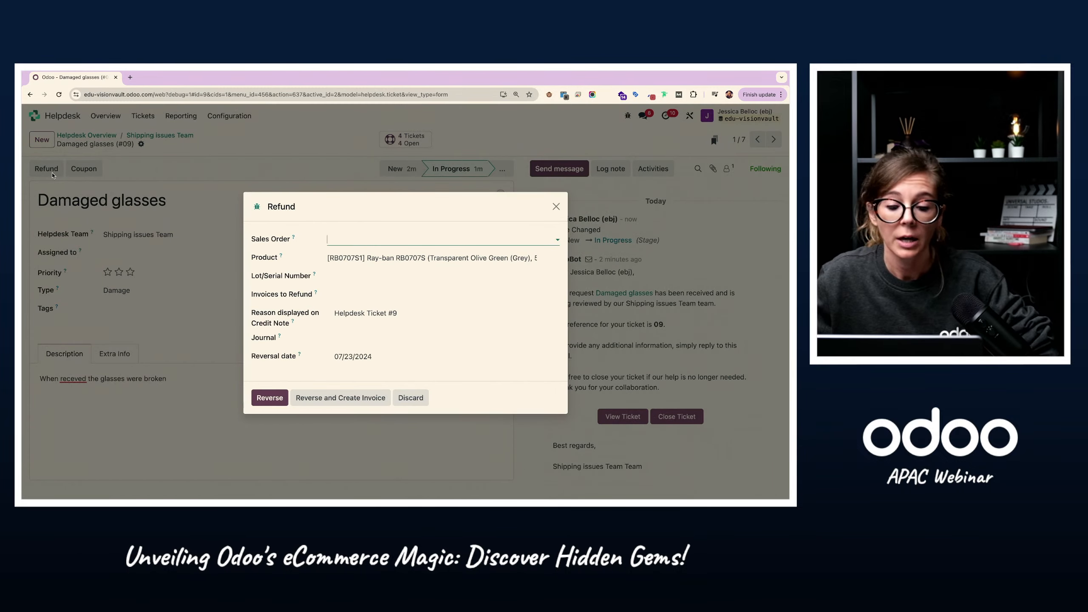
click(351, 239)
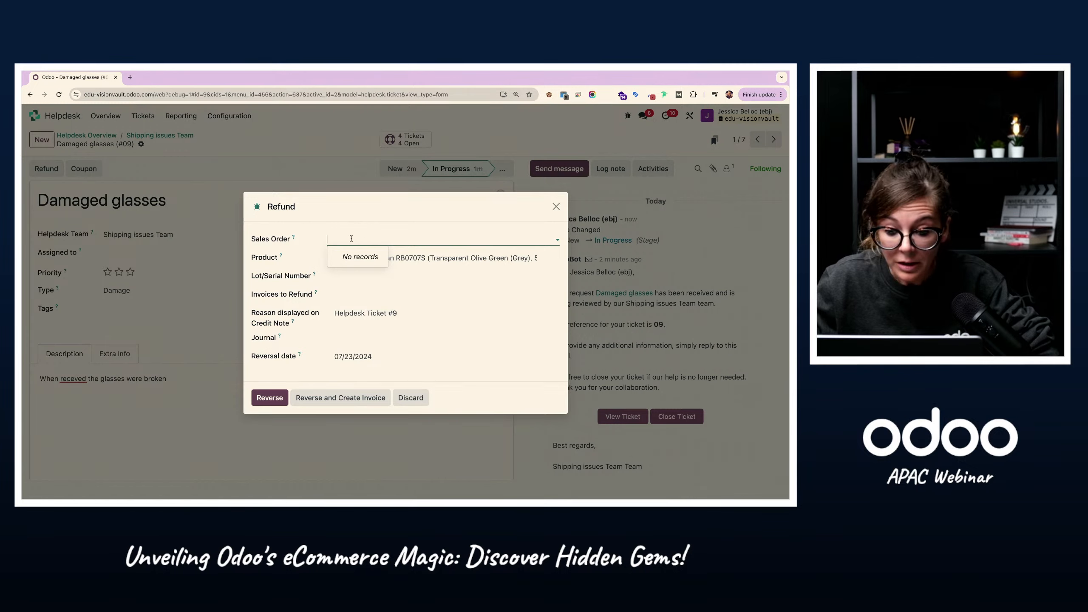
click(327, 240)
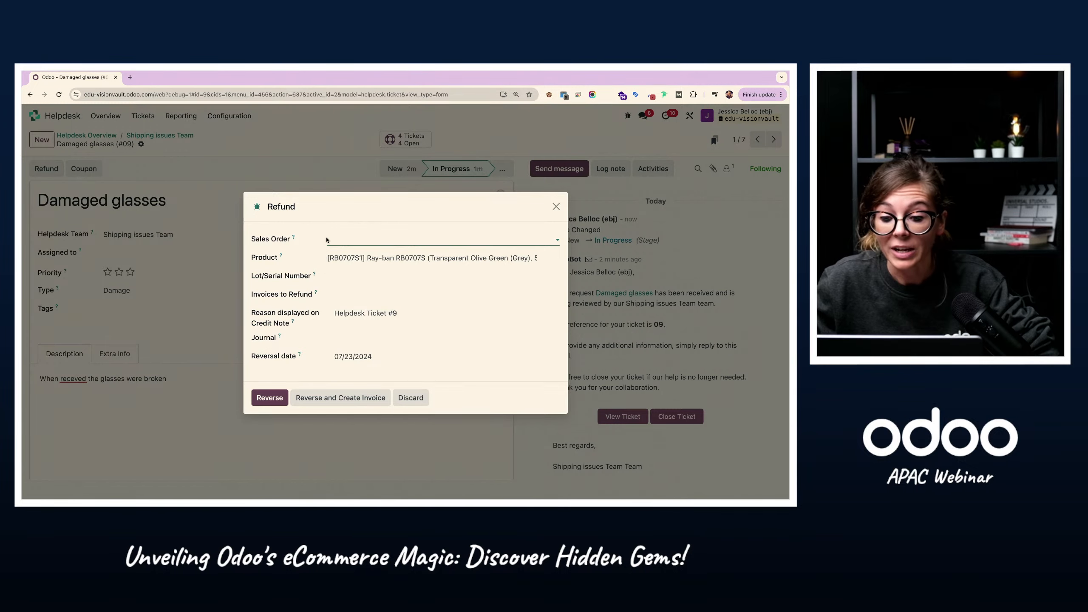
click(556, 206)
Step: Change the Damaged glasses ticket's customer to the contact who placed the order and save the ticket
click(422, 235)
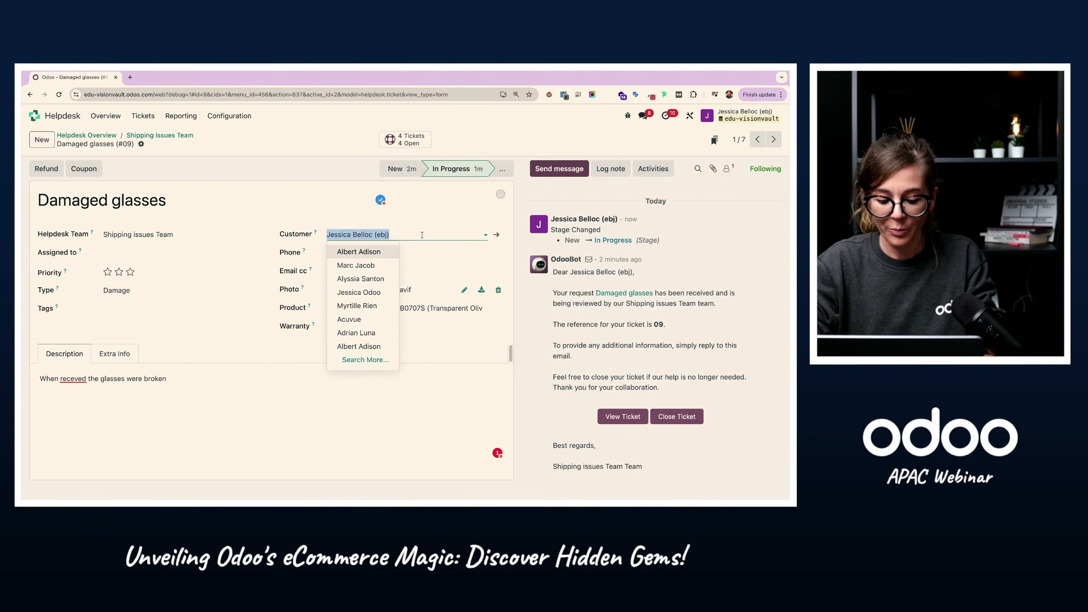
text(Jes)
click(429, 254)
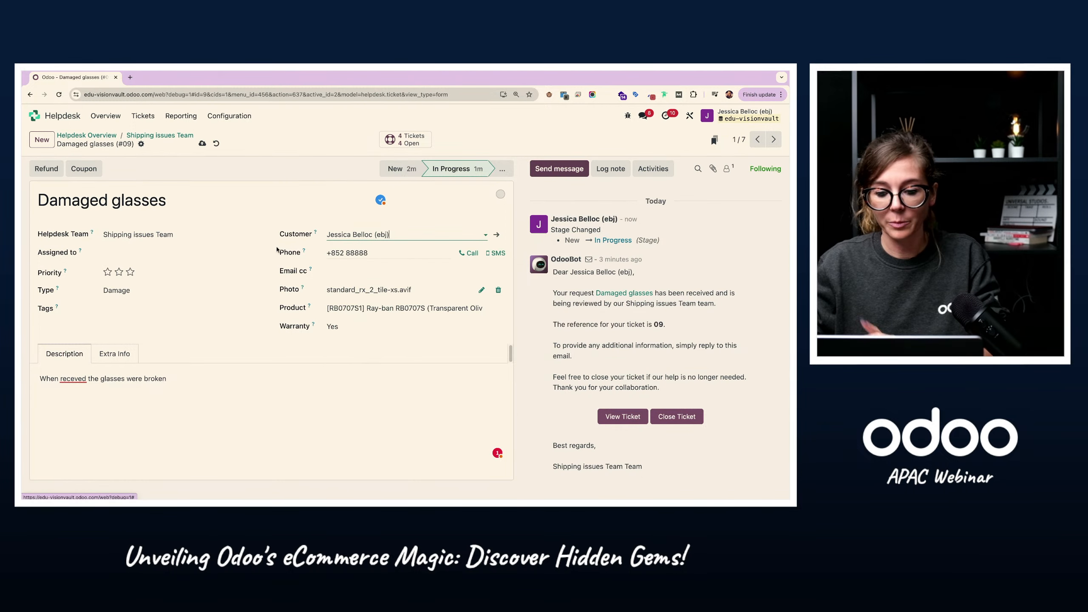
click(323, 165)
click(203, 144)
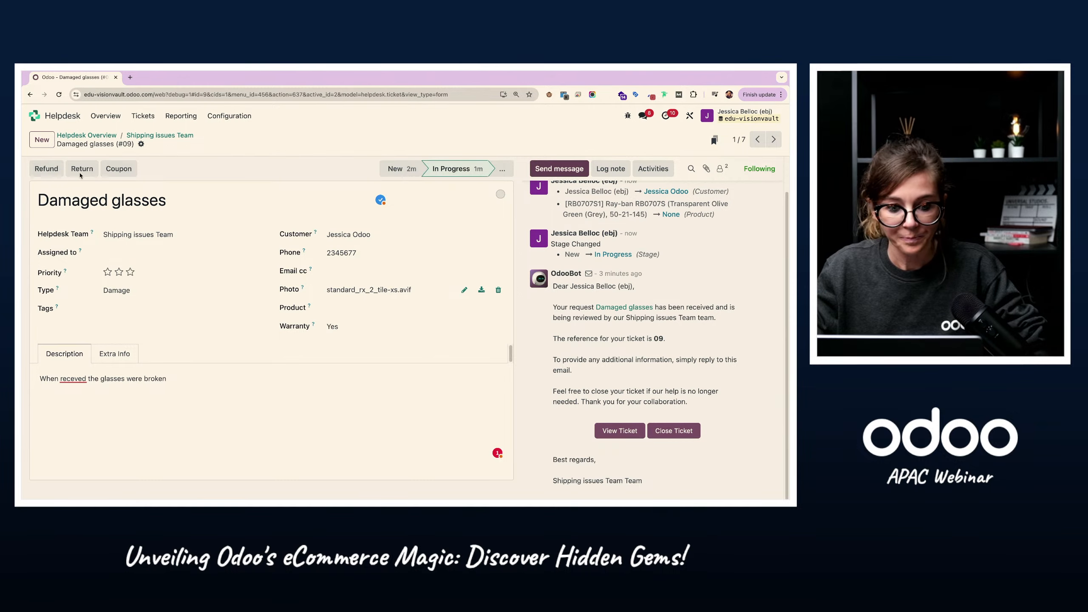
Step: Open the ticket's refund form, review the linked sales order's customer, order lines and total, and return to the refund form
click(46, 169)
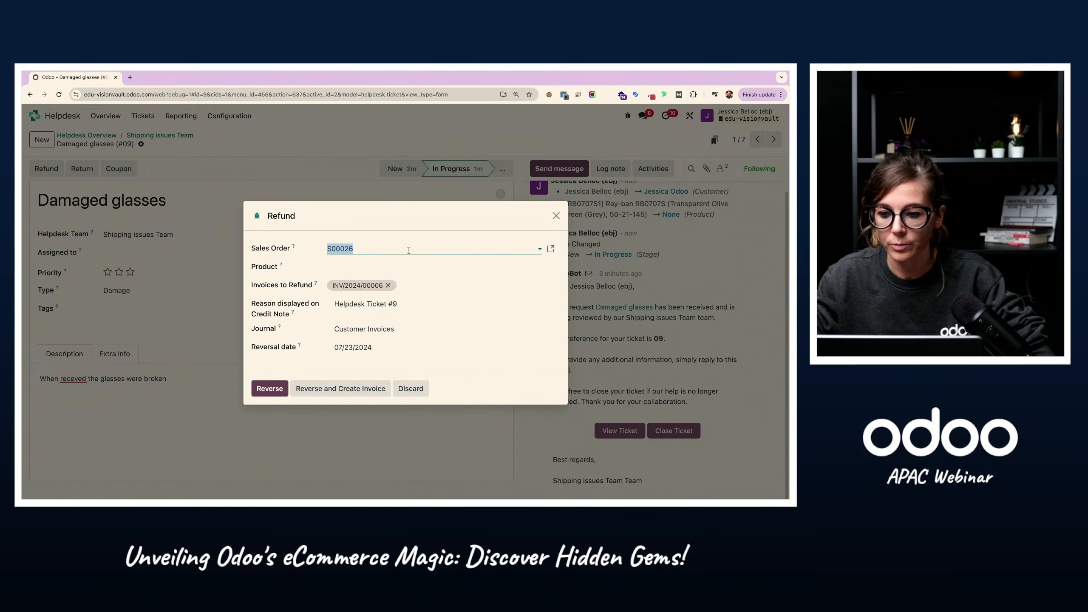
click(551, 249)
drag(172, 186, 233, 192)
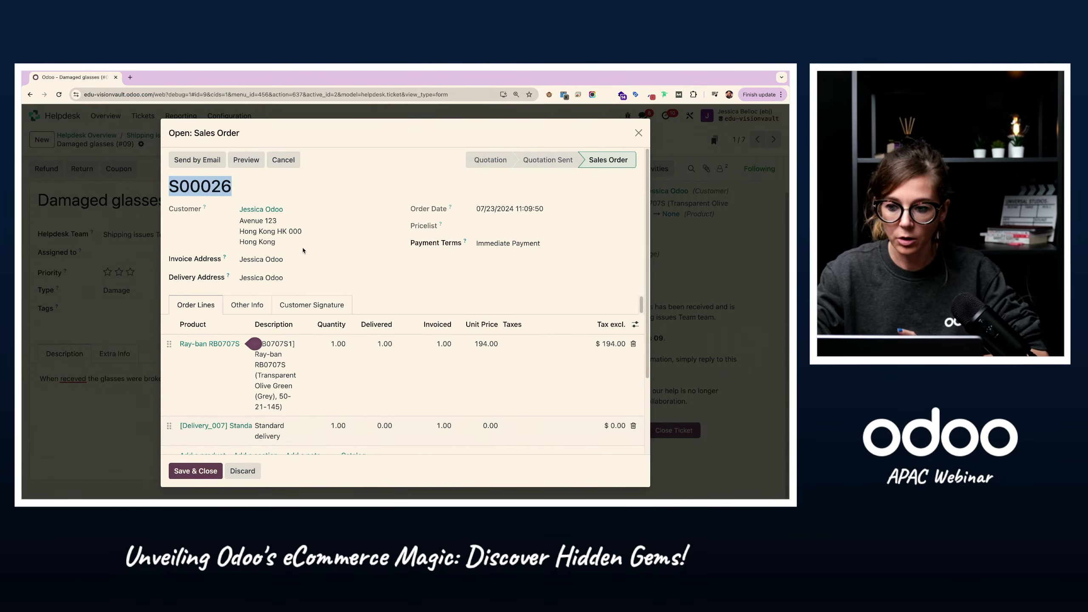
scroll(242, 428, down, 1)
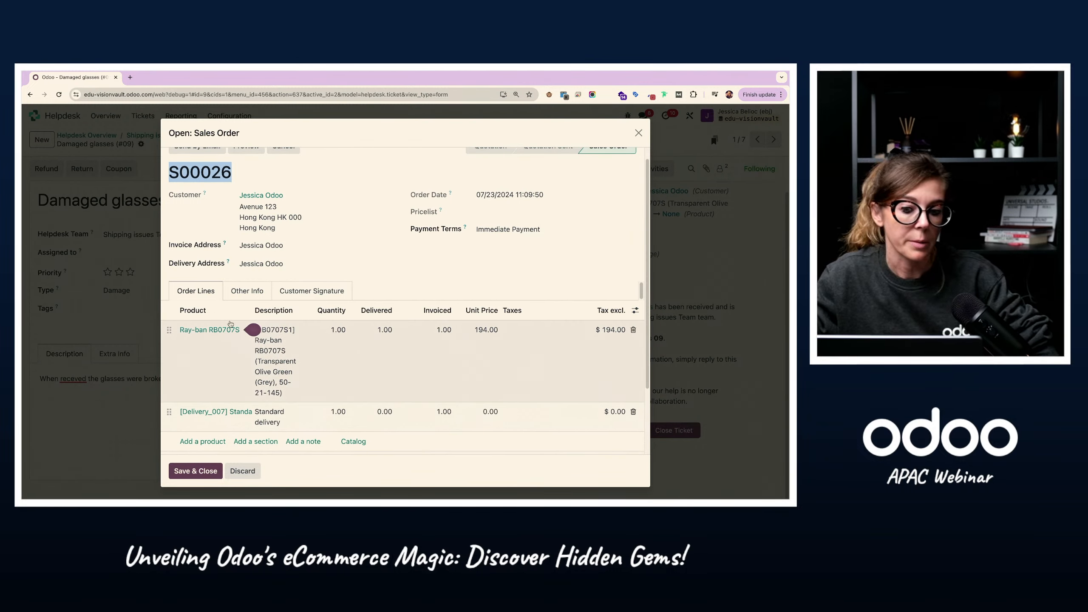
scroll(285, 405, down, 3)
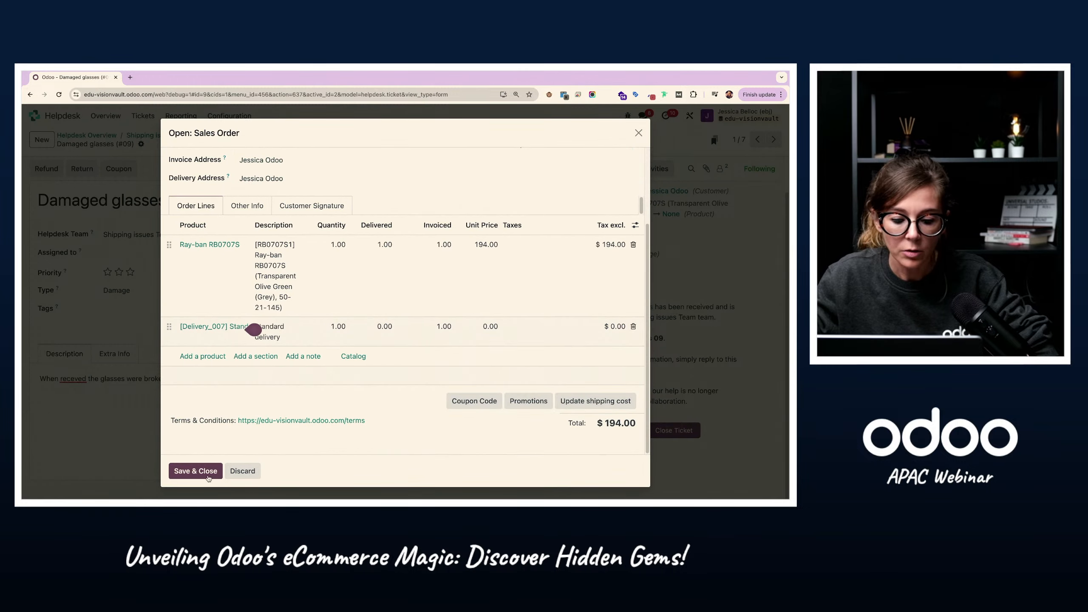
click(196, 471)
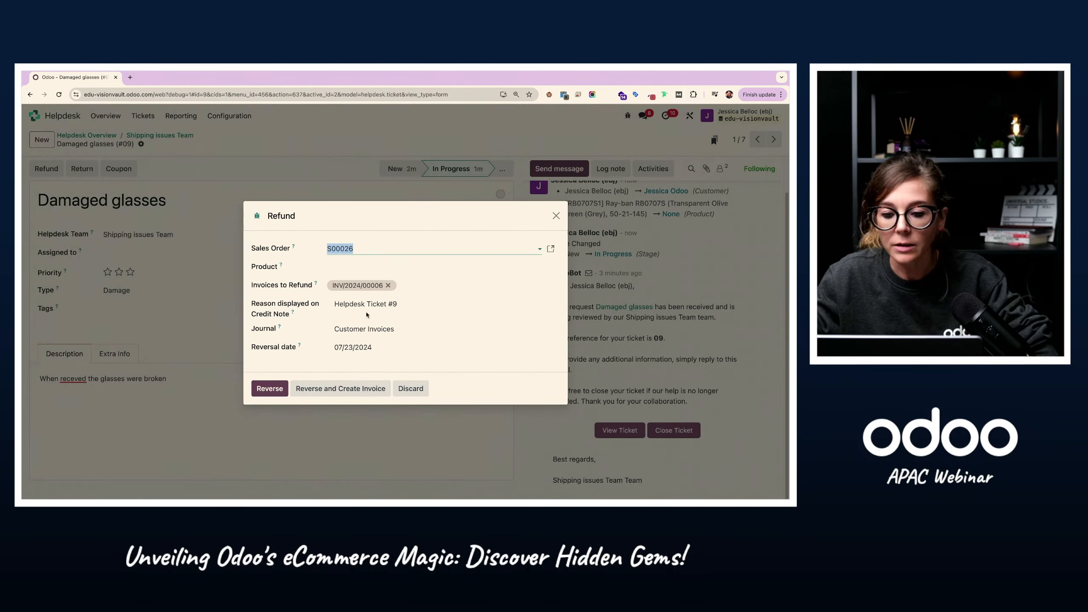
Step: Select the Ray-ban RB0707S as the product to refund and reverse the linked invoice into a credit note
click(369, 265)
click(382, 281)
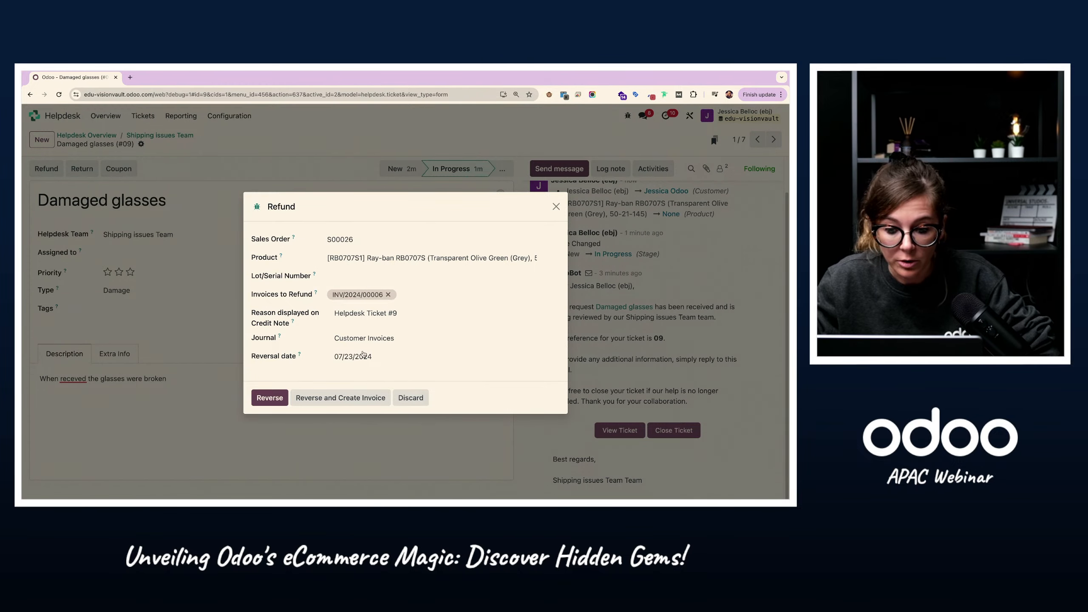
click(266, 398)
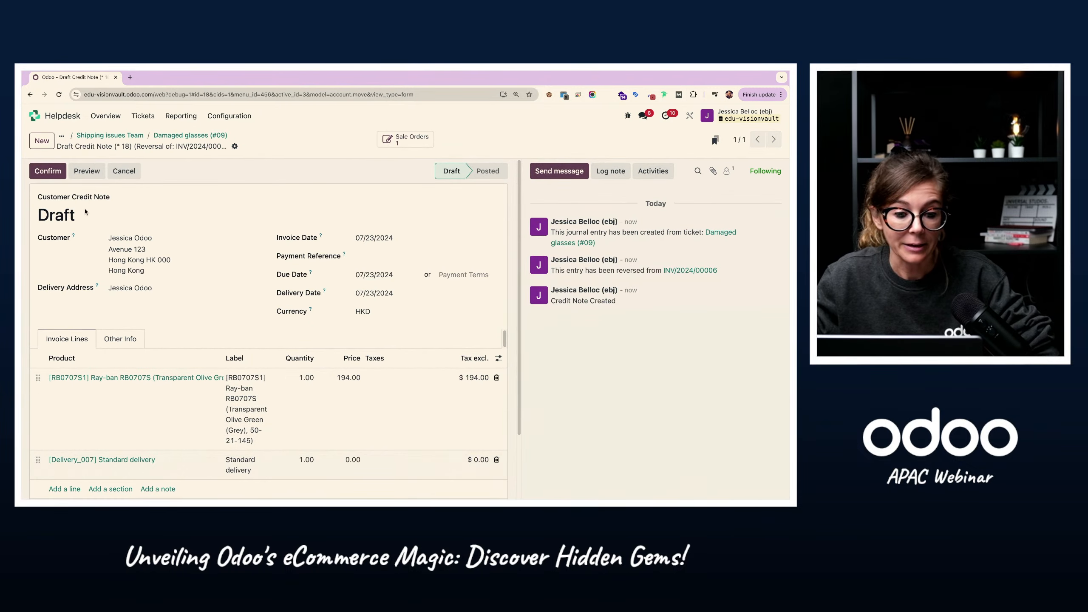
Step: Review and confirm the draft customer credit note, then register its refund payment through the Bank journal
drag(43, 198, 126, 201)
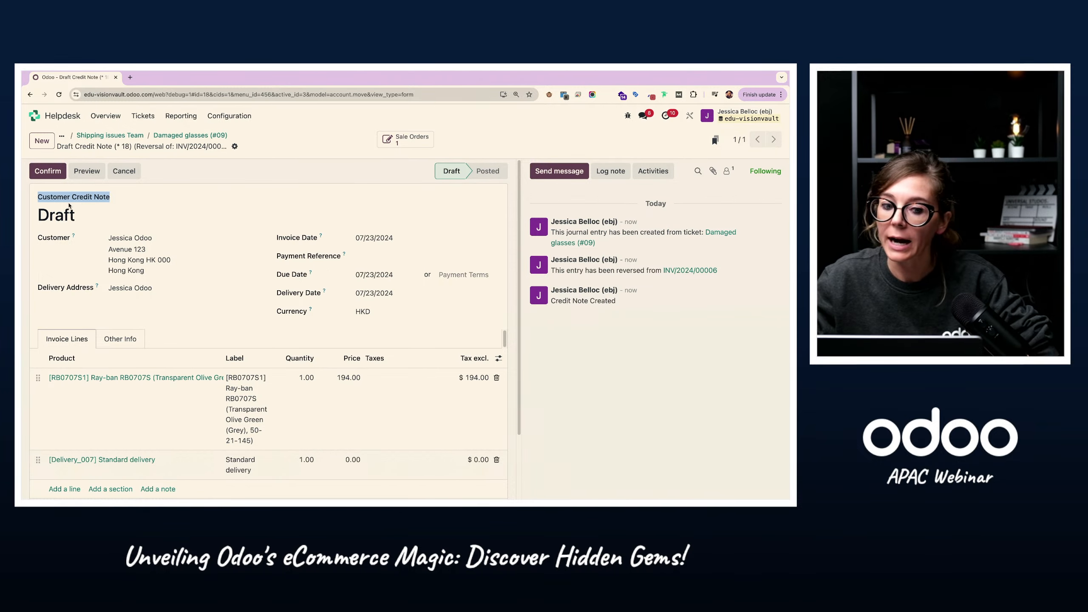
drag(37, 199, 120, 204)
scroll(212, 257, down, 1)
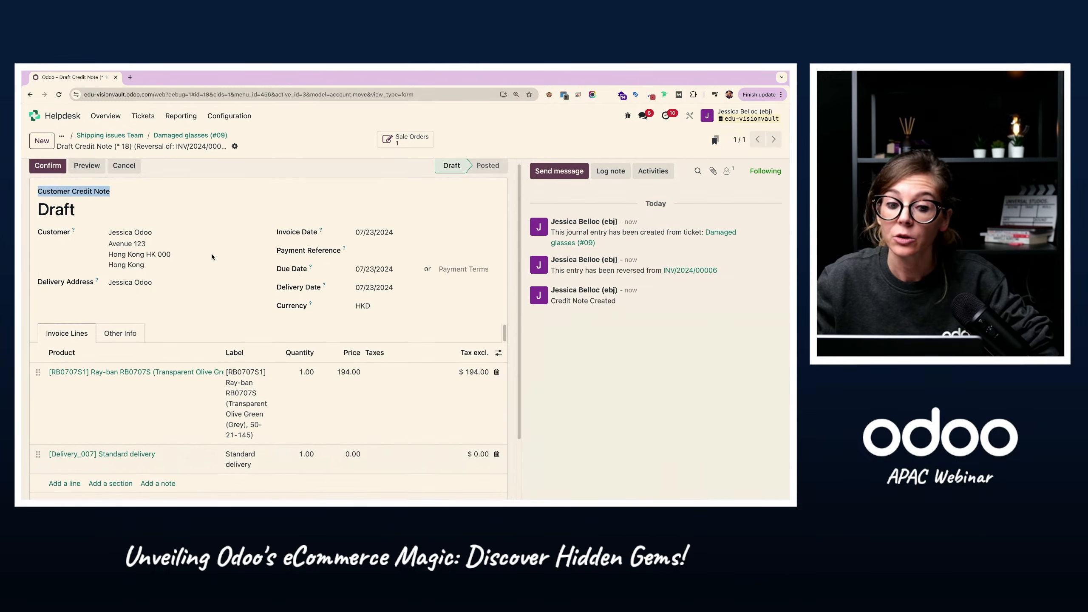
scroll(213, 257, down, 2)
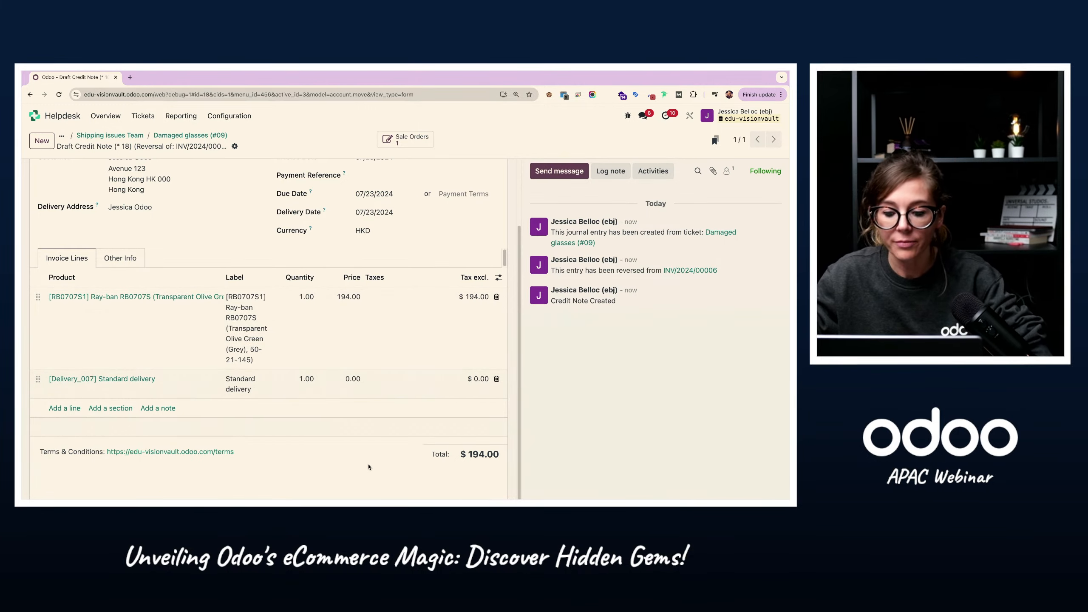
scroll(470, 443, up, 3)
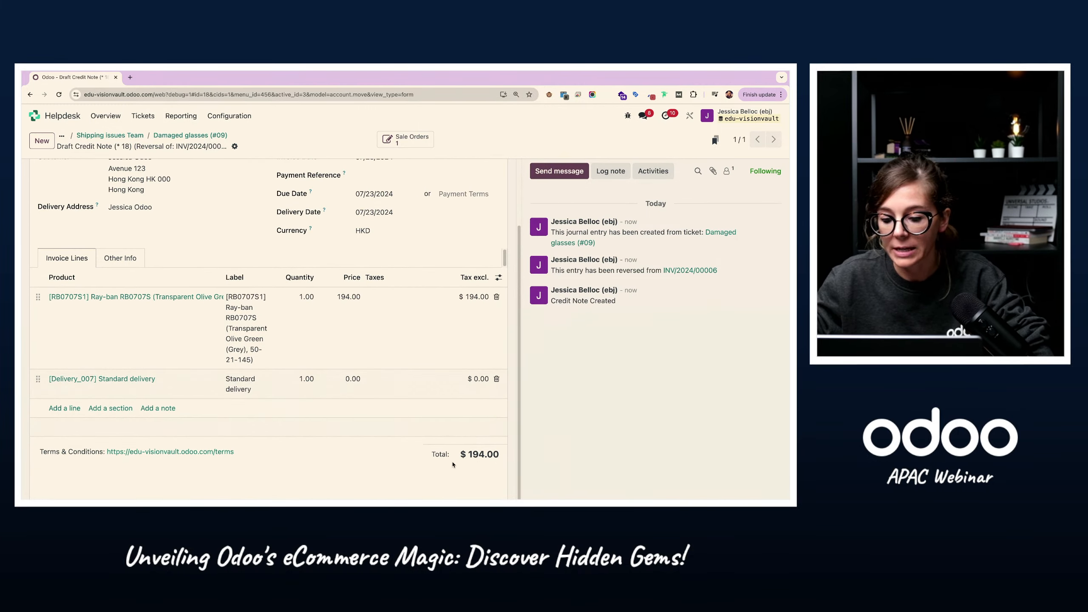
click(47, 168)
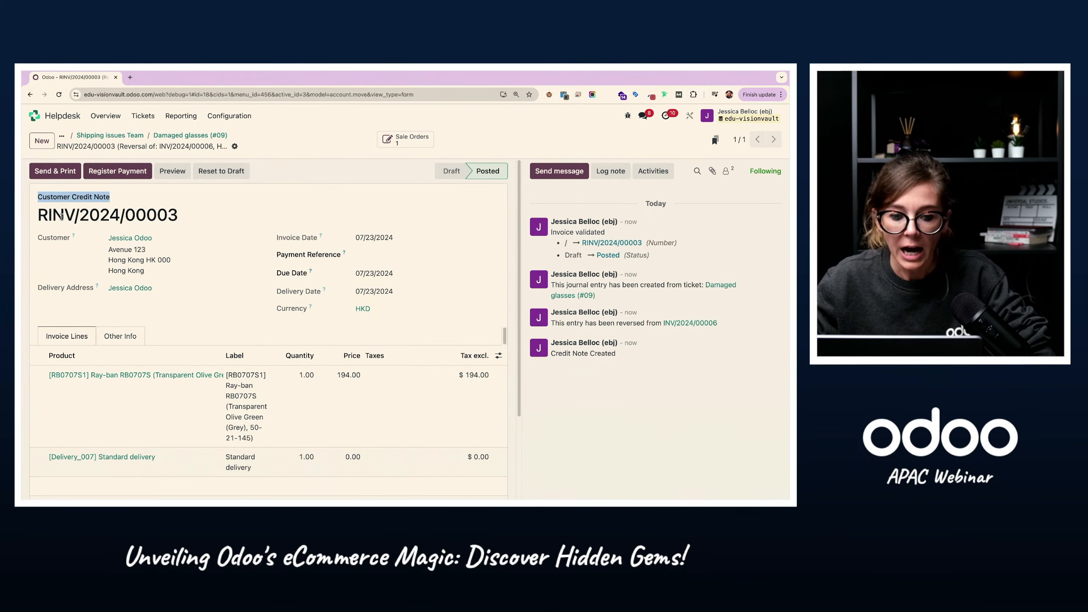
drag(39, 214, 75, 213)
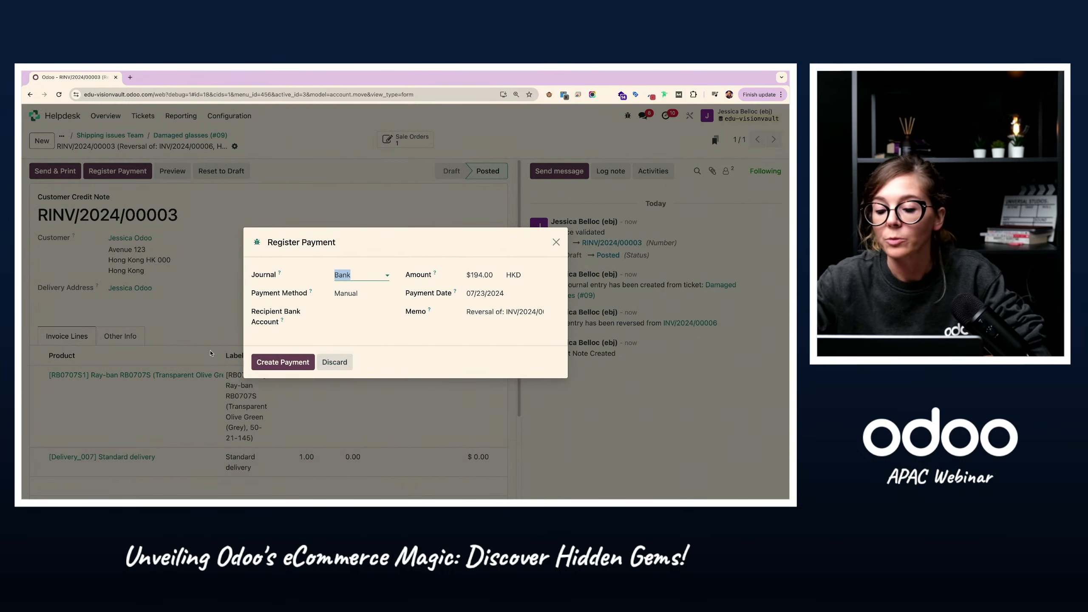
click(283, 363)
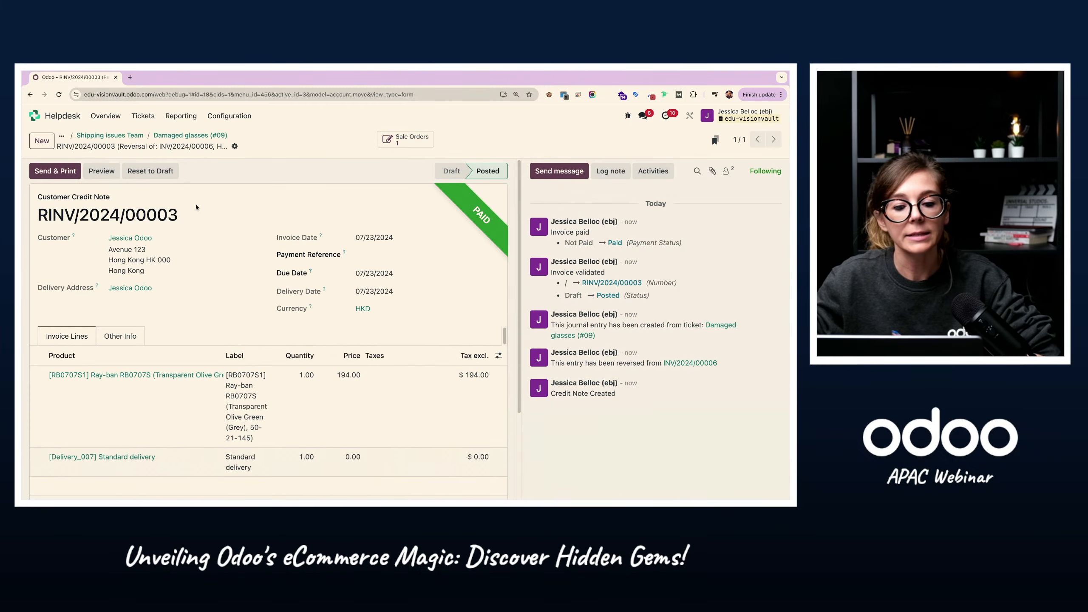
Step: Return to the Damaged glasses ticket, move it to the Solved stage and review its activity log
click(194, 137)
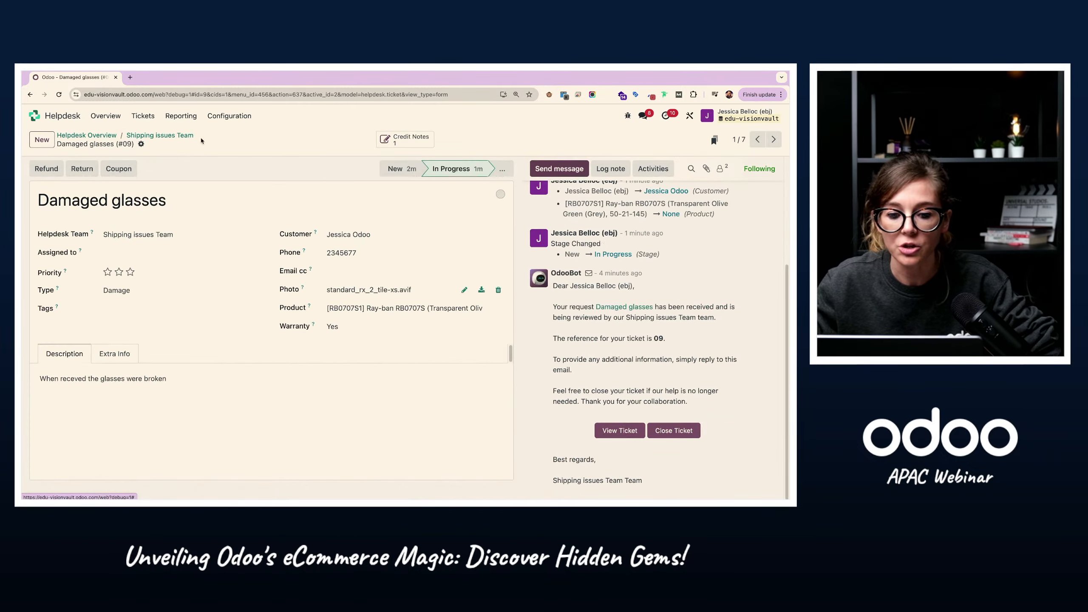
click(502, 169)
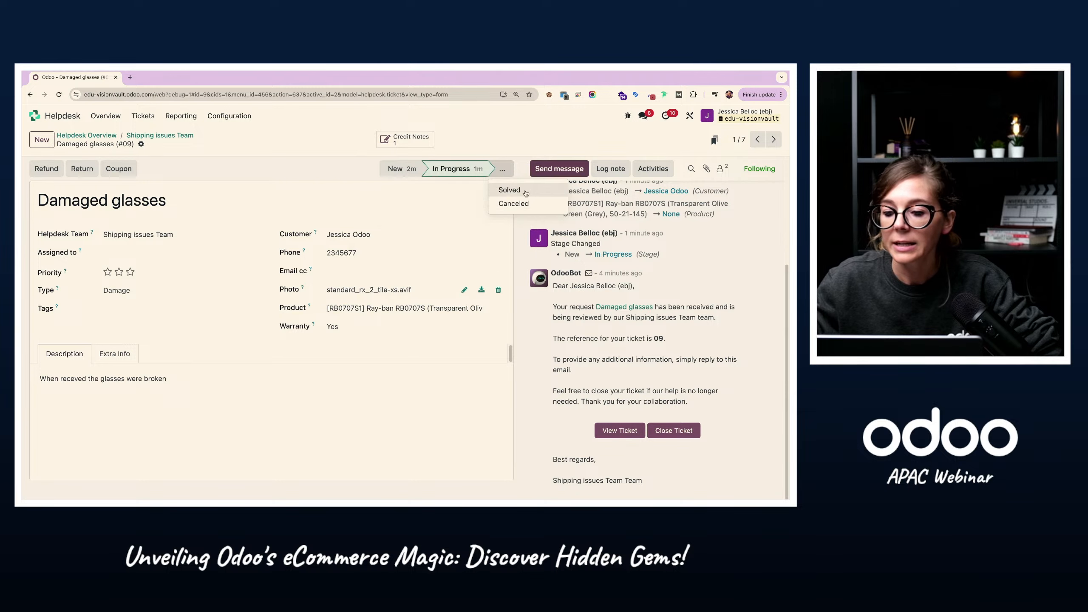
click(523, 190)
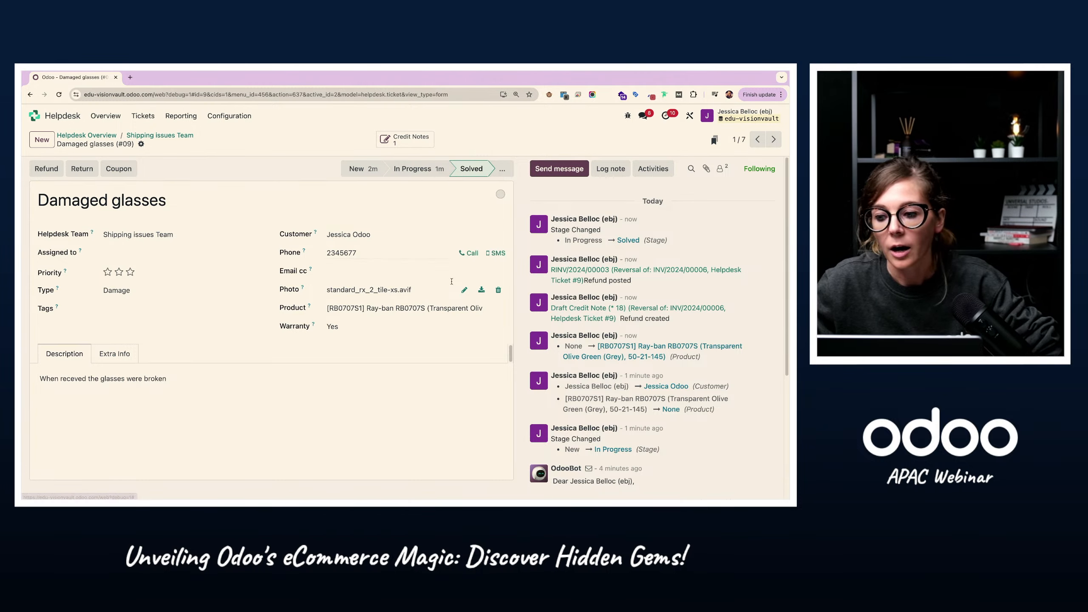
scroll(651, 266, down, 5)
scroll(658, 261, up, 5)
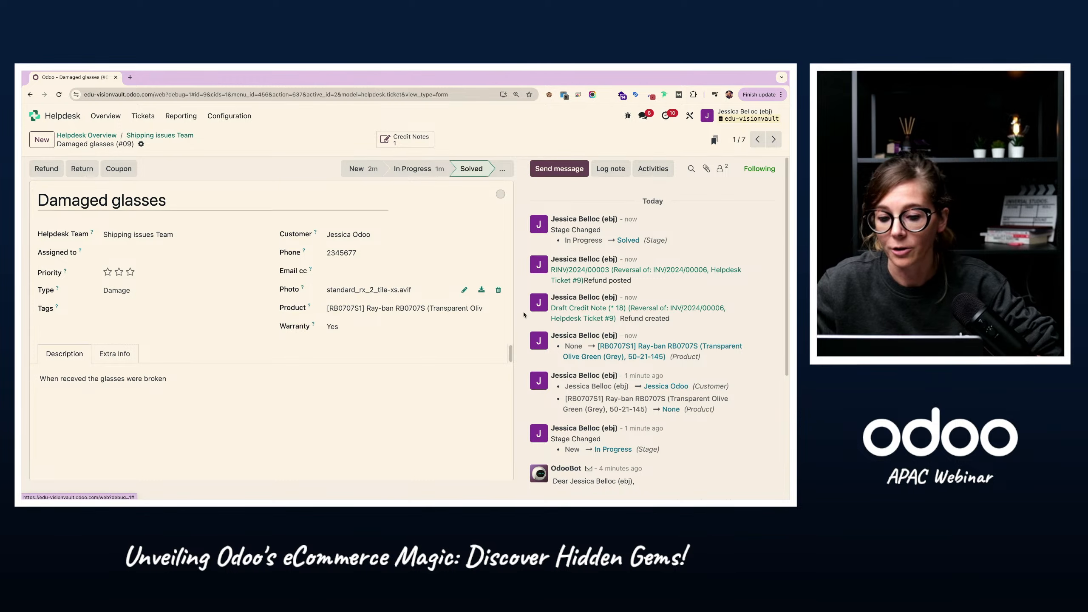
Step: Go back to the Shipping issues Team's ticket board and on to the Helpdesk Overview
click(150, 136)
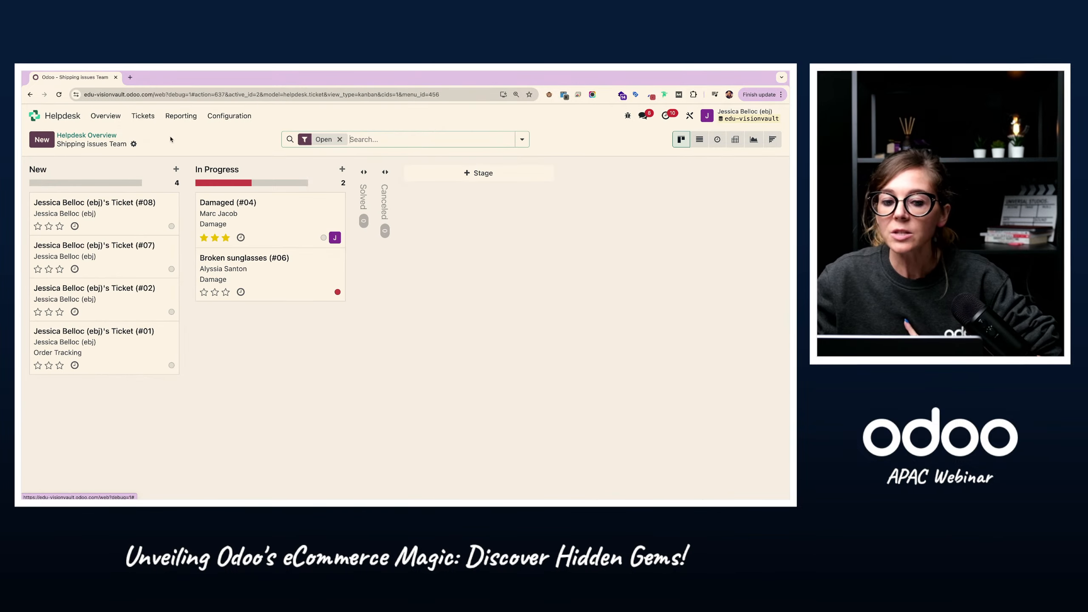
click(90, 136)
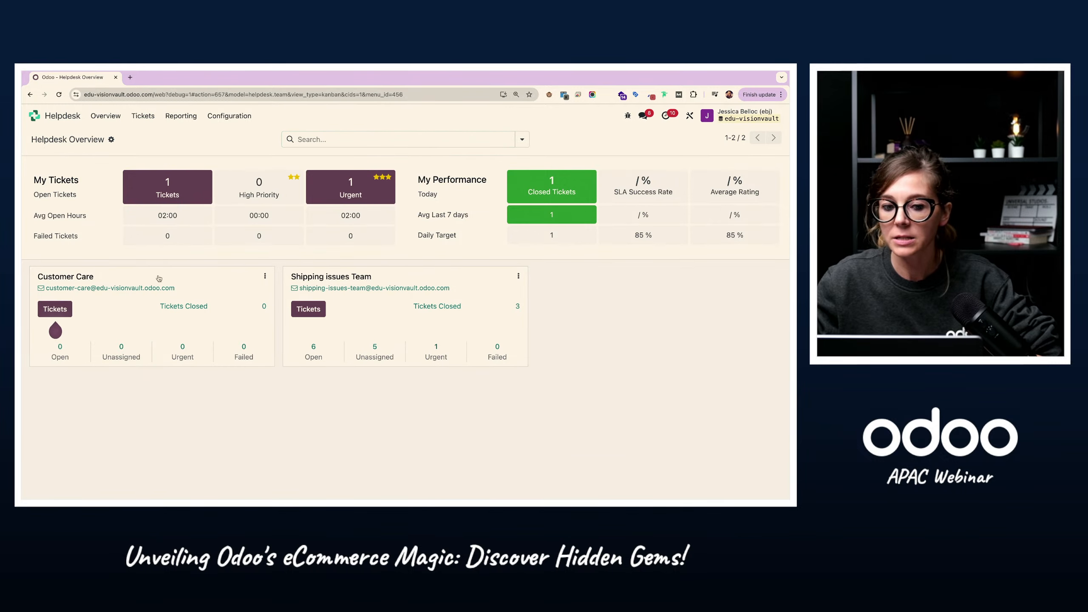
triple_click(91, 136)
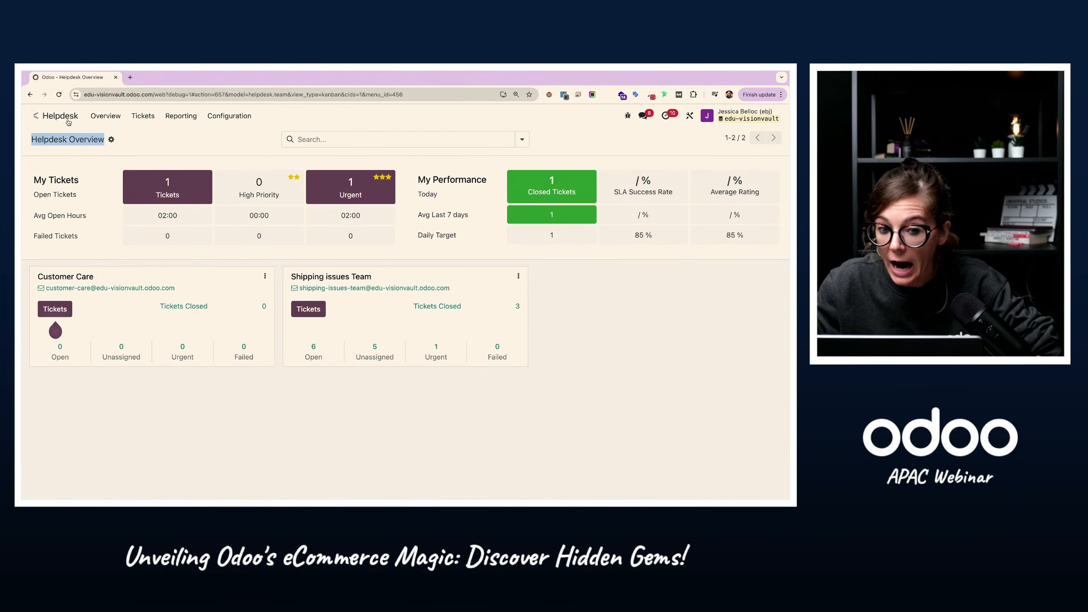
Step: Switch to the storefront website and review the After-Sales Service questions on the FAQ page
click(214, 148)
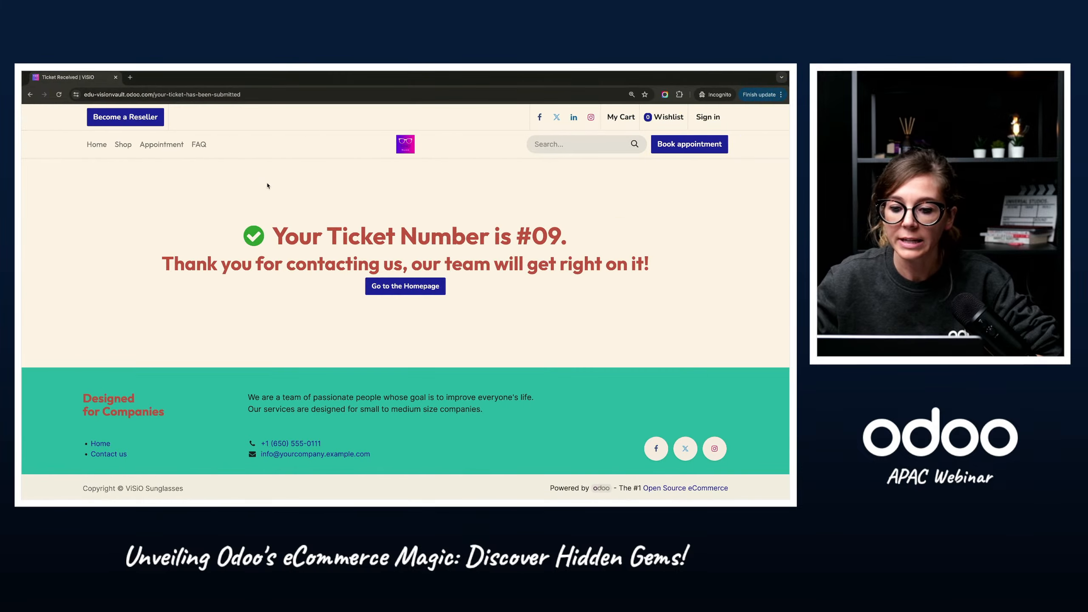
click(197, 144)
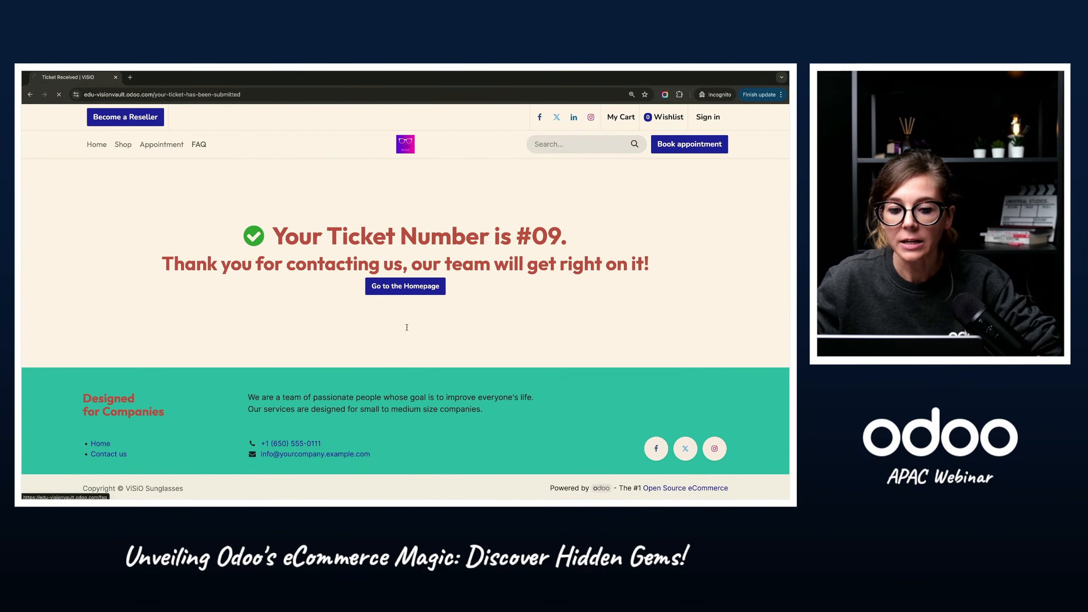
scroll(339, 439, down, 1)
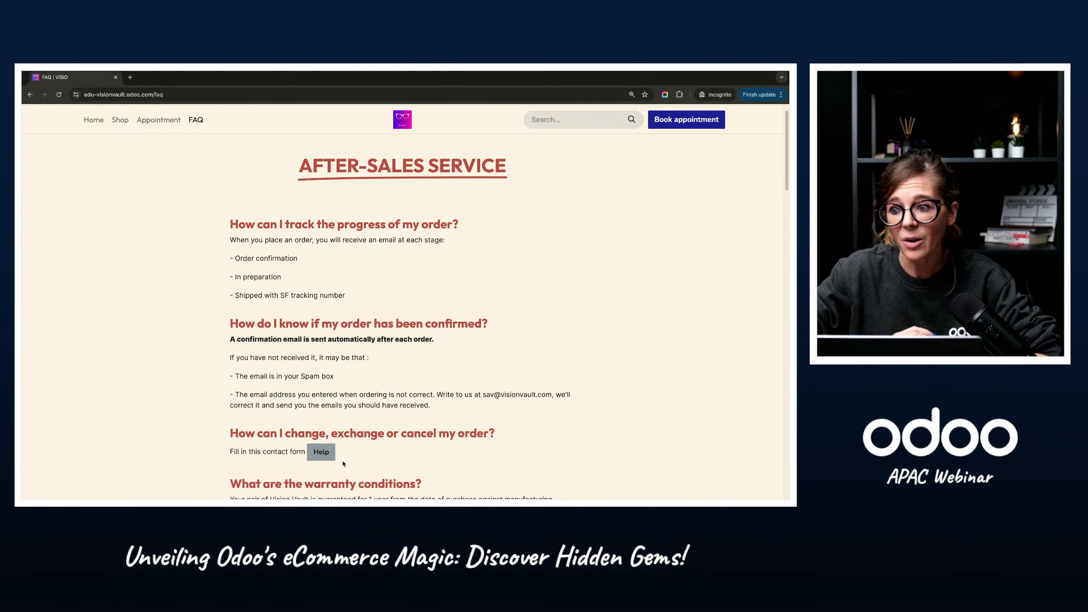
Step: Switch back to the Odoo backend and open the Shipping issues Team's settings from the list of Helpdesk teams
key(ctrl+Left)
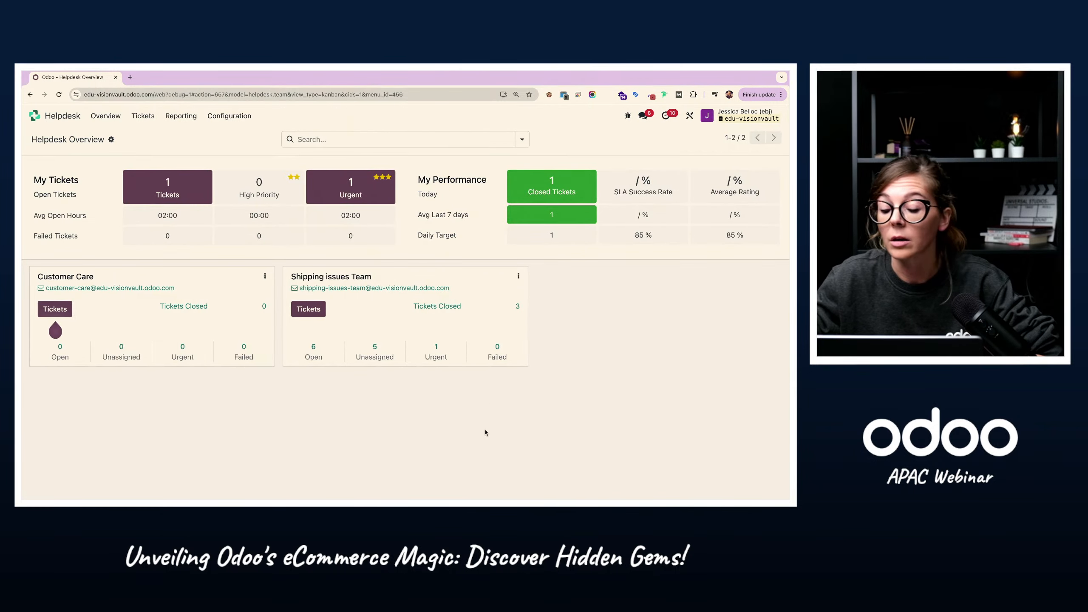
click(519, 276)
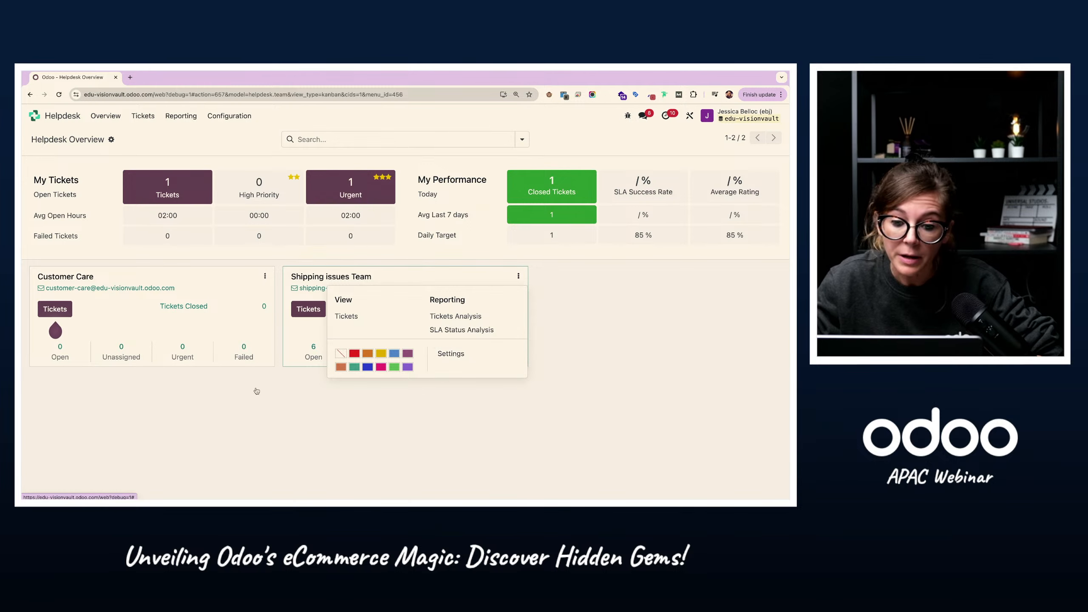
click(244, 374)
click(230, 117)
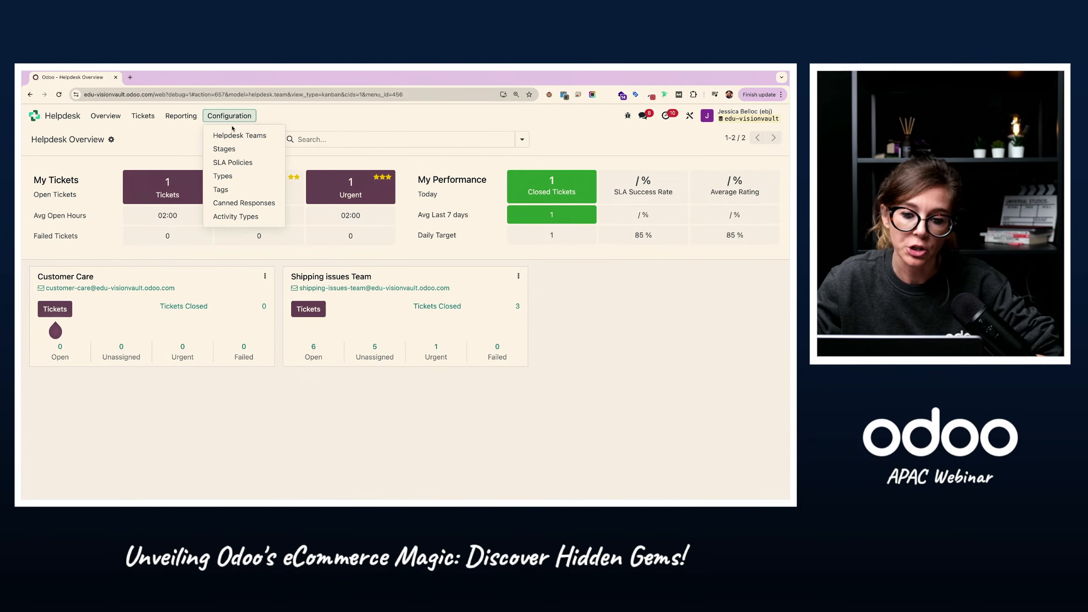
click(236, 135)
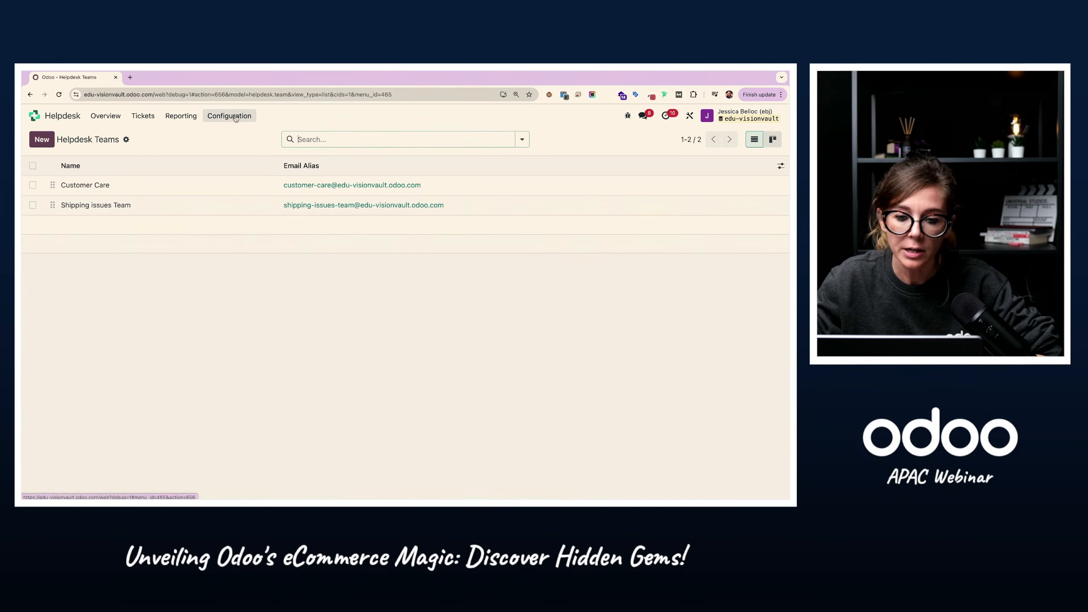
click(79, 211)
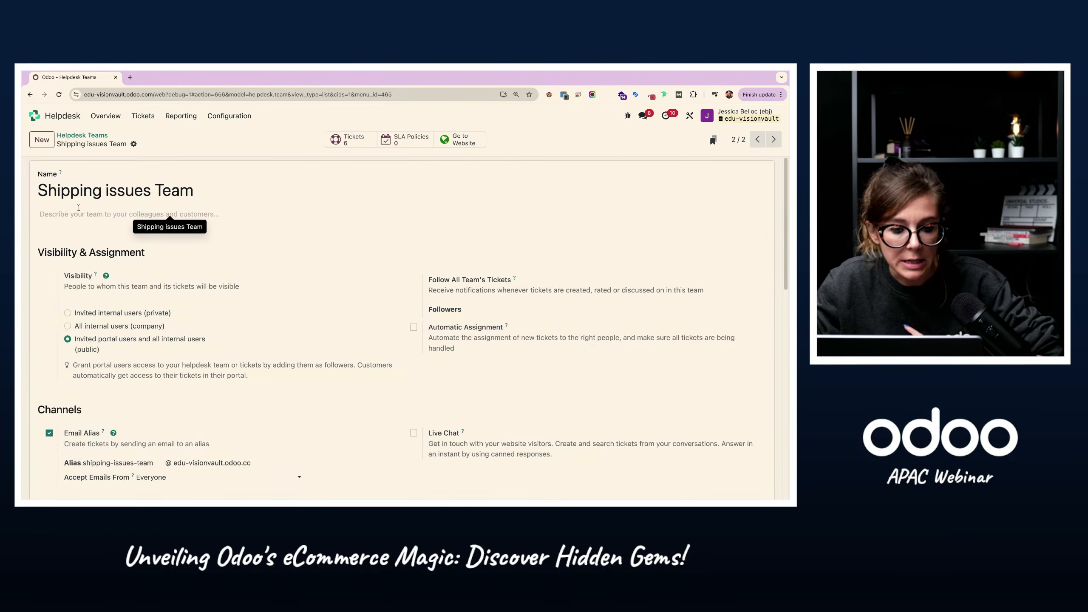
Step: Open the Shipping issues Team's ticket submission form on the website, highlight its heading and select the full page URL
click(466, 147)
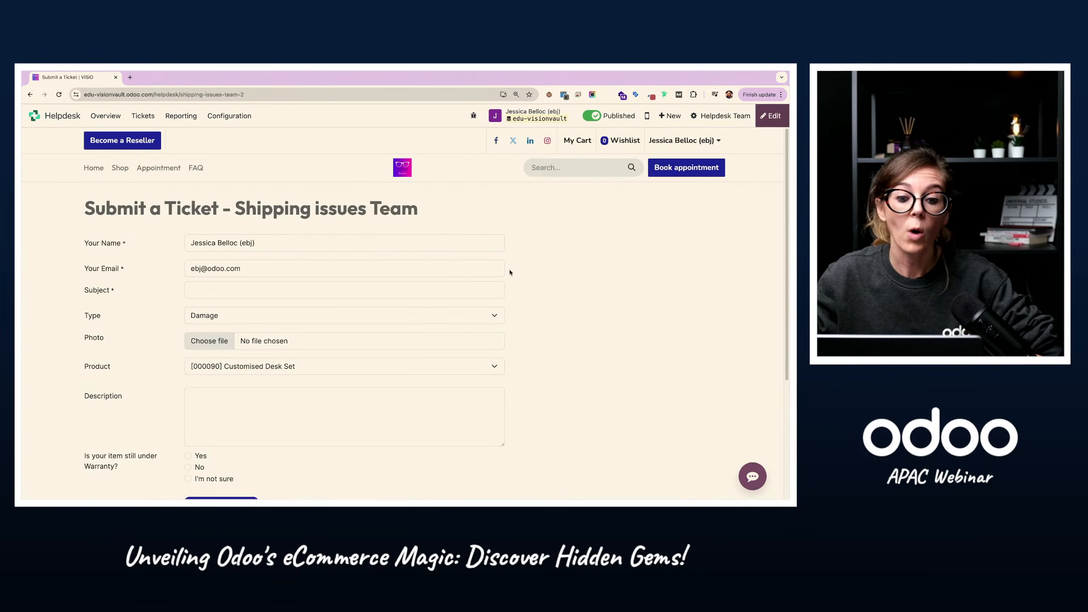
drag(96, 206, 485, 210)
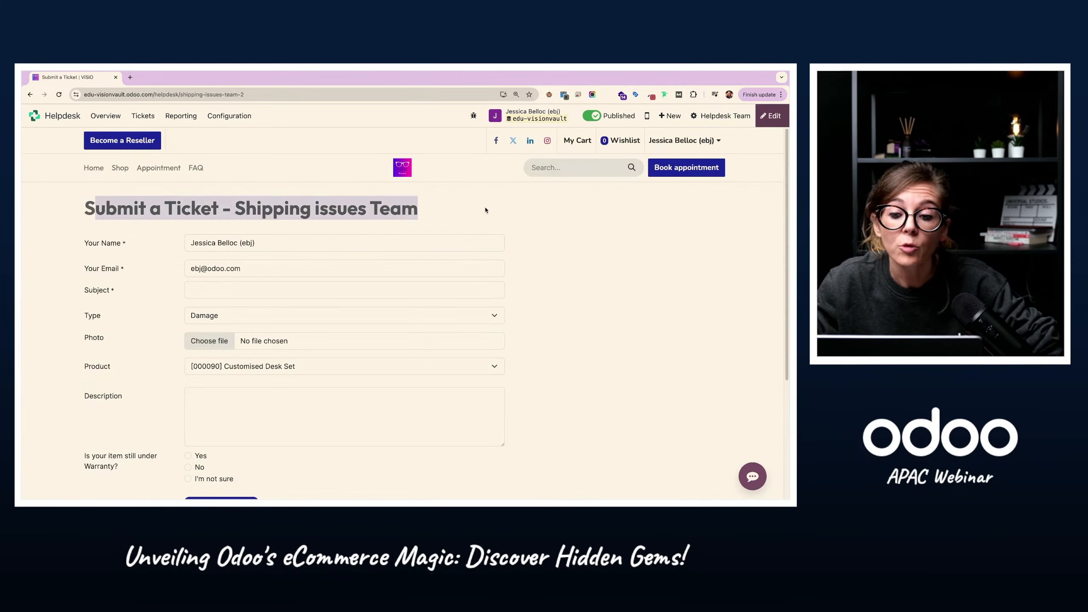
click(146, 95)
click(185, 94)
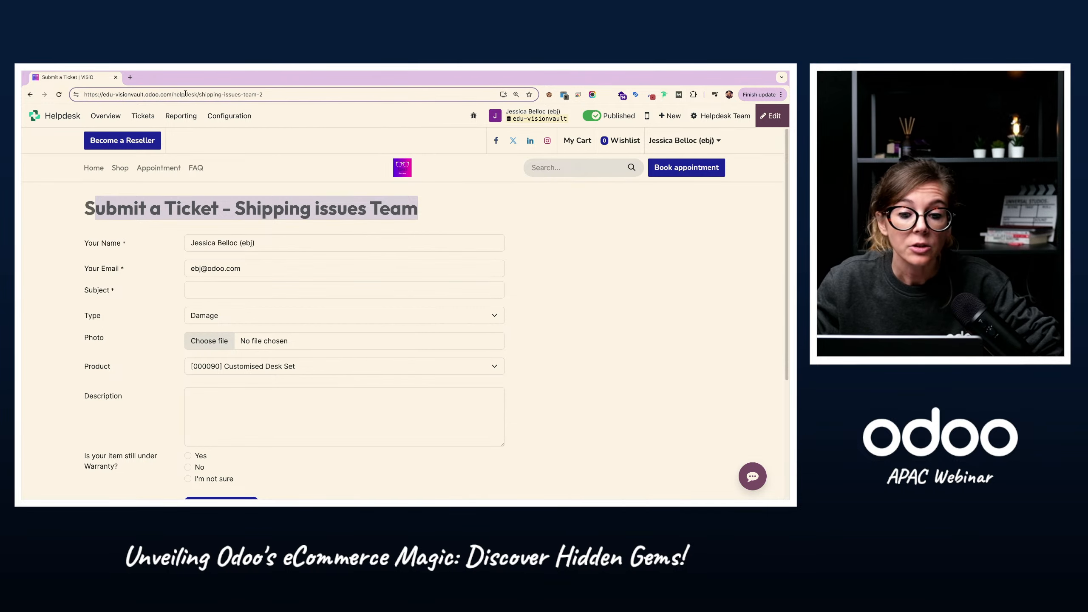
drag(175, 94, 292, 100)
double_click(290, 96)
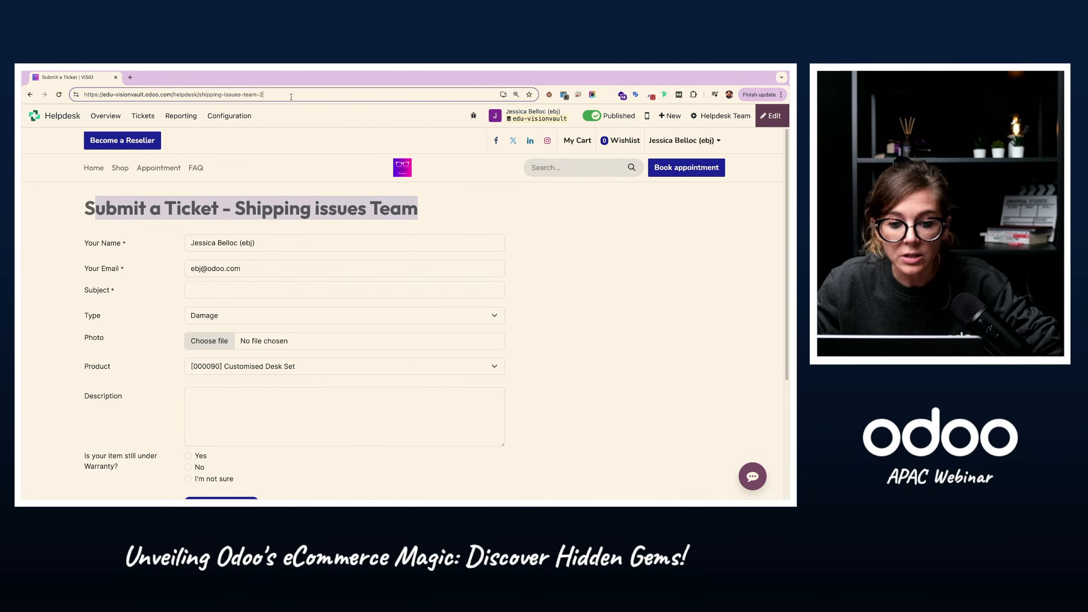
triple_click(290, 97)
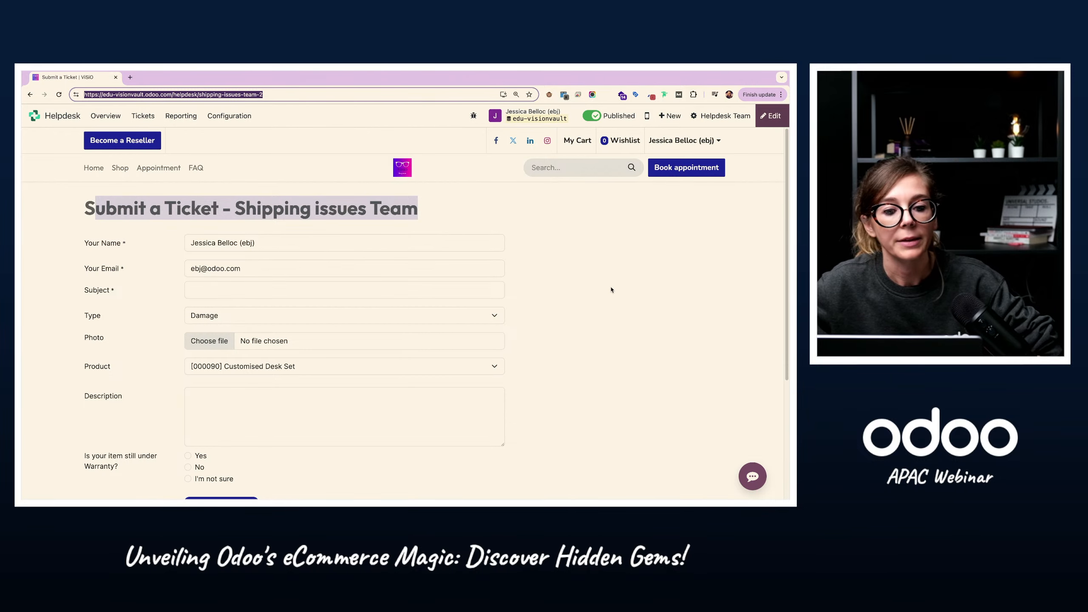
Step: Return to the Odoo home screen with all apps and switch over to the customer services presentation slide
click(82, 116)
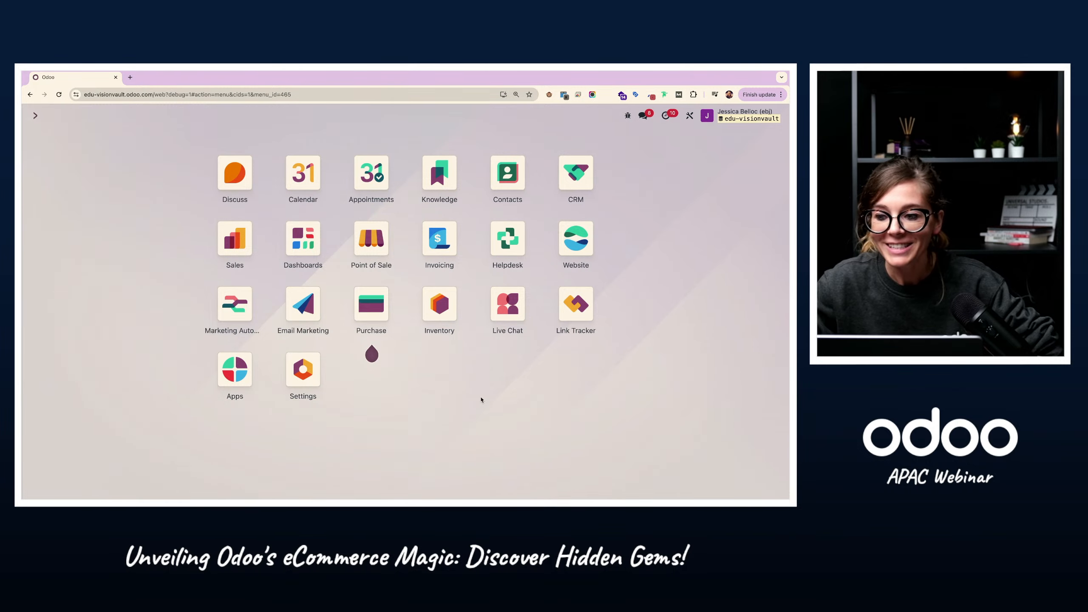
key(ctrl+Left)
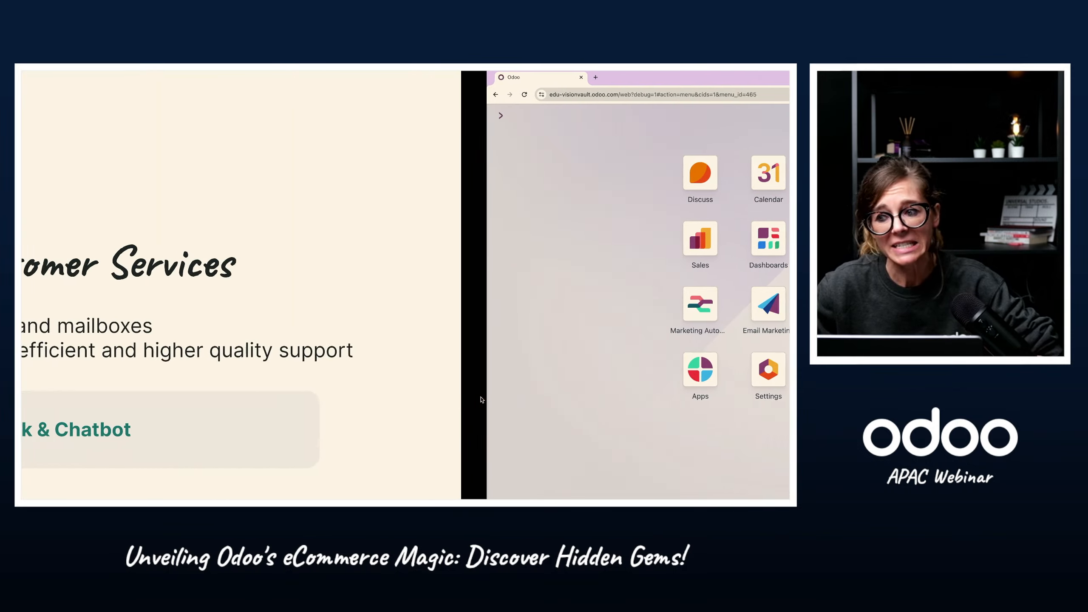
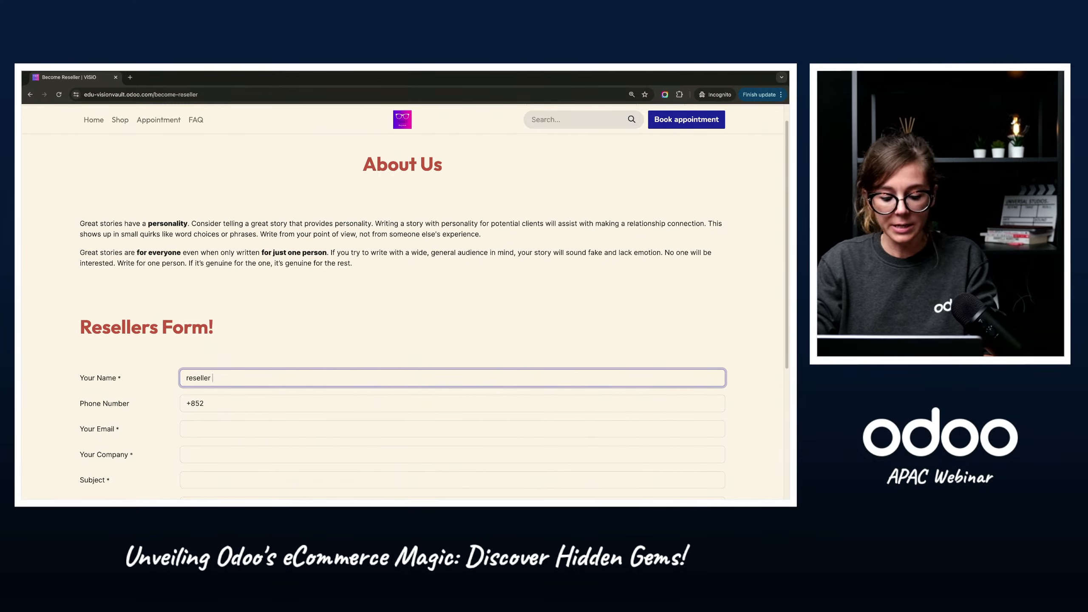
Step: Complete the name as "Reseller ABC" in the Resellers Form and fill in the phone number
text(ABC)
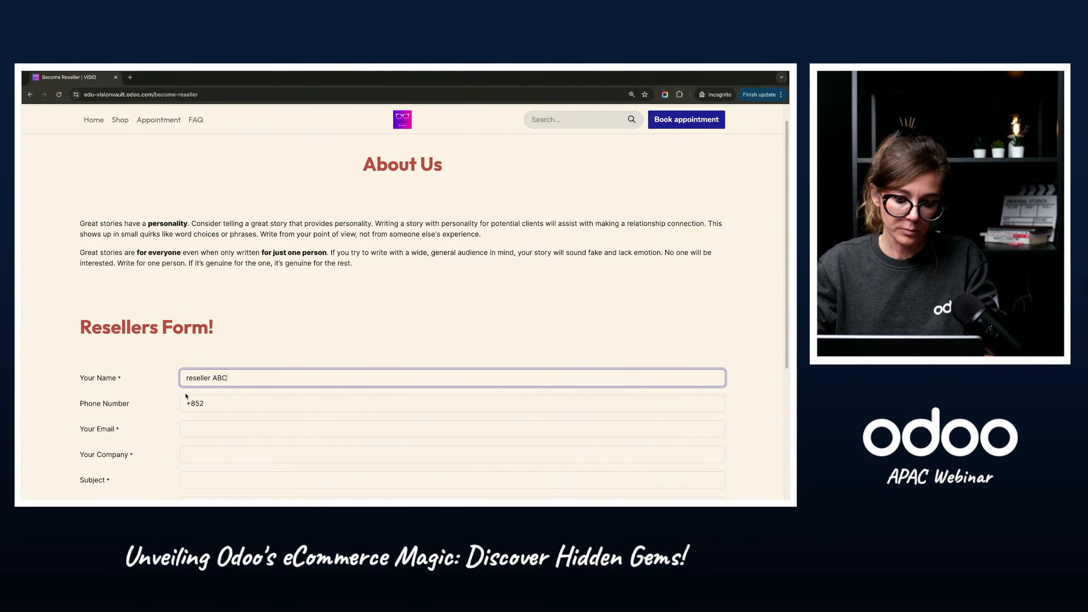
key(BackSpace)
text(R)
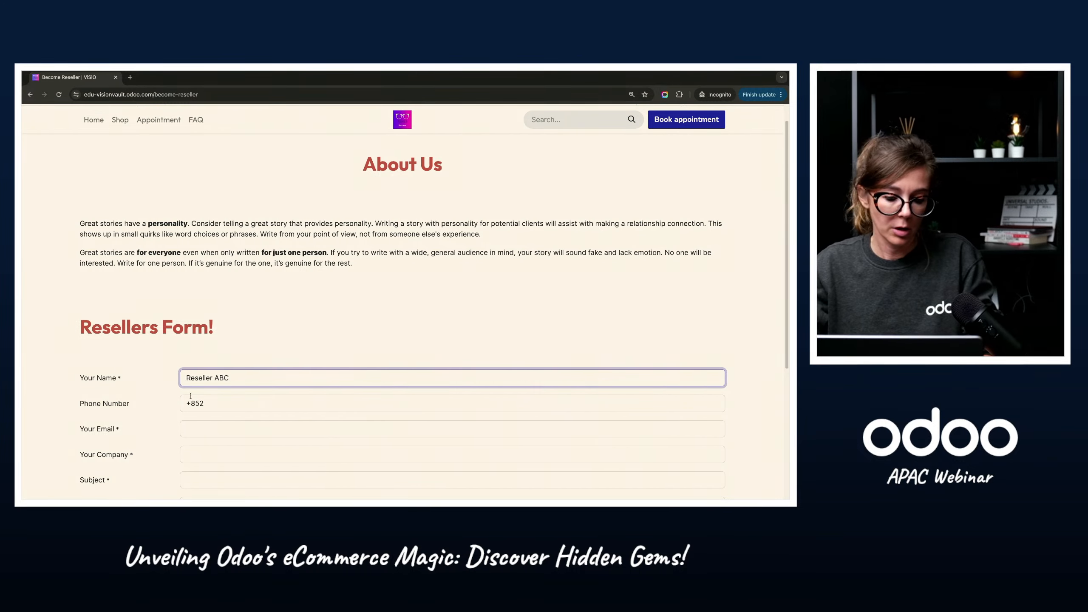
scroll(191, 396, down, 1)
click(247, 381)
text(9999)
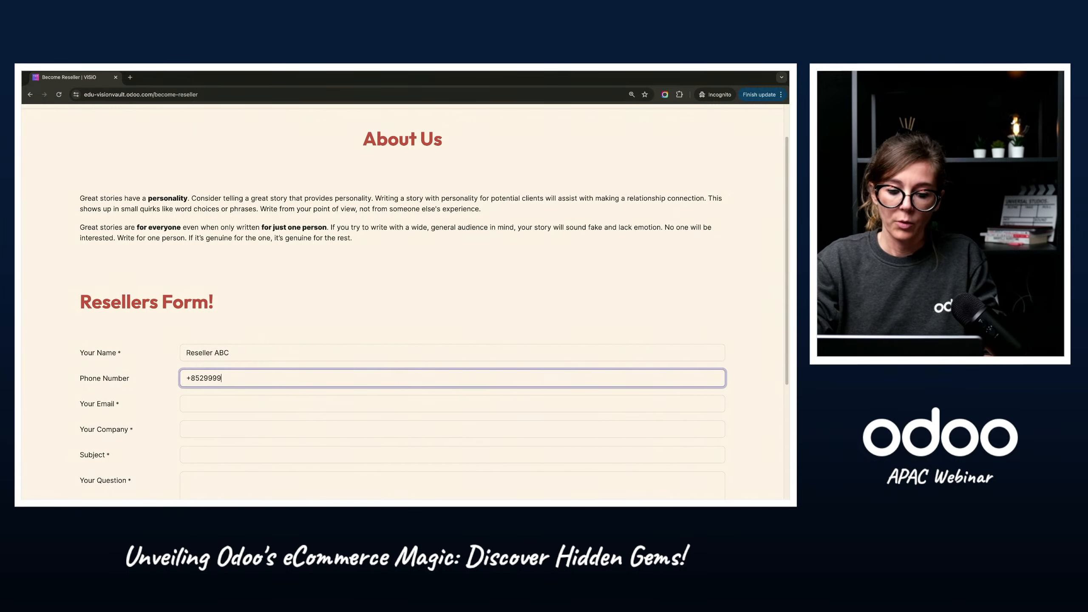
click(239, 411)
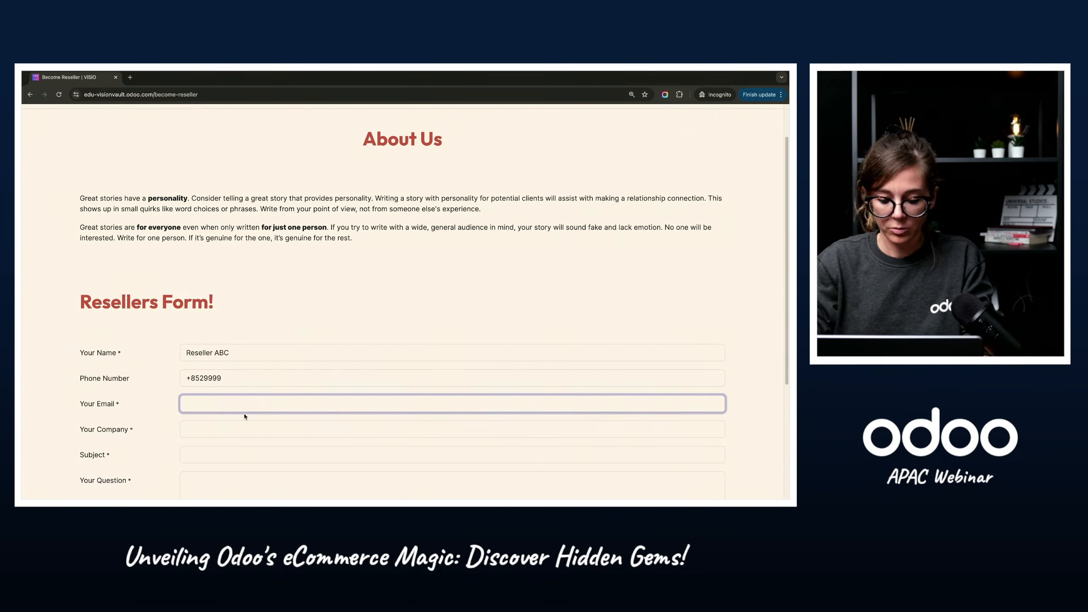
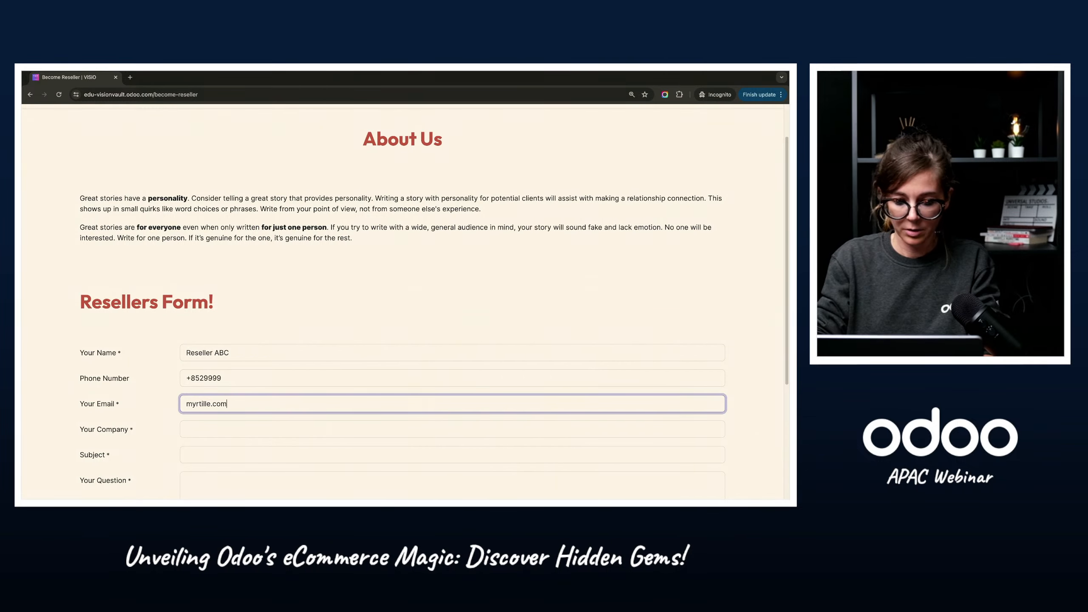
Step: Enter the contact's full email address in the Resellers Form, correcting its domain part
click(211, 404)
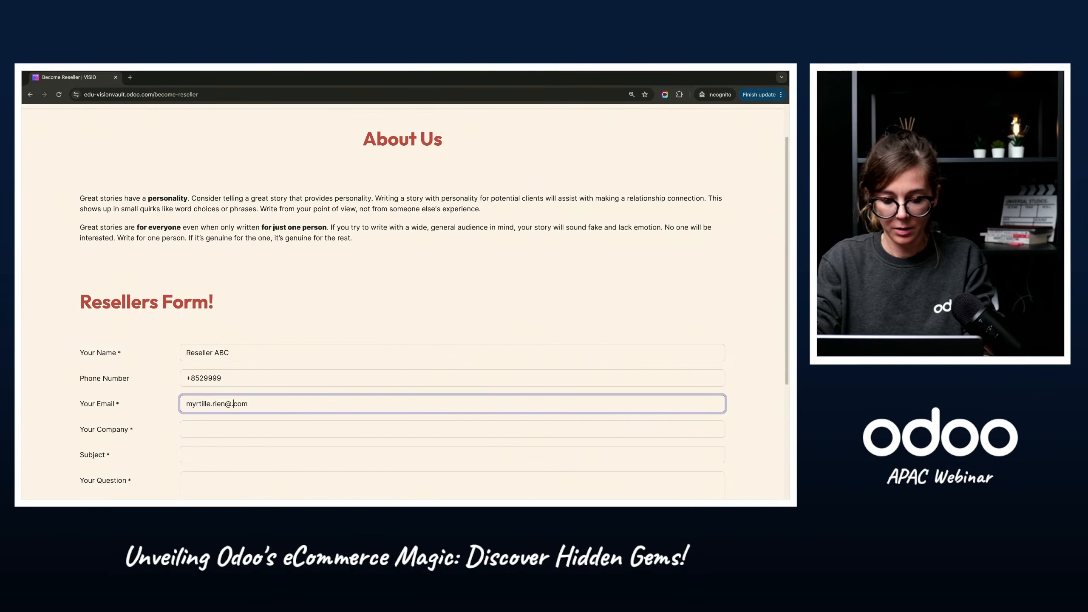
key(Delete)
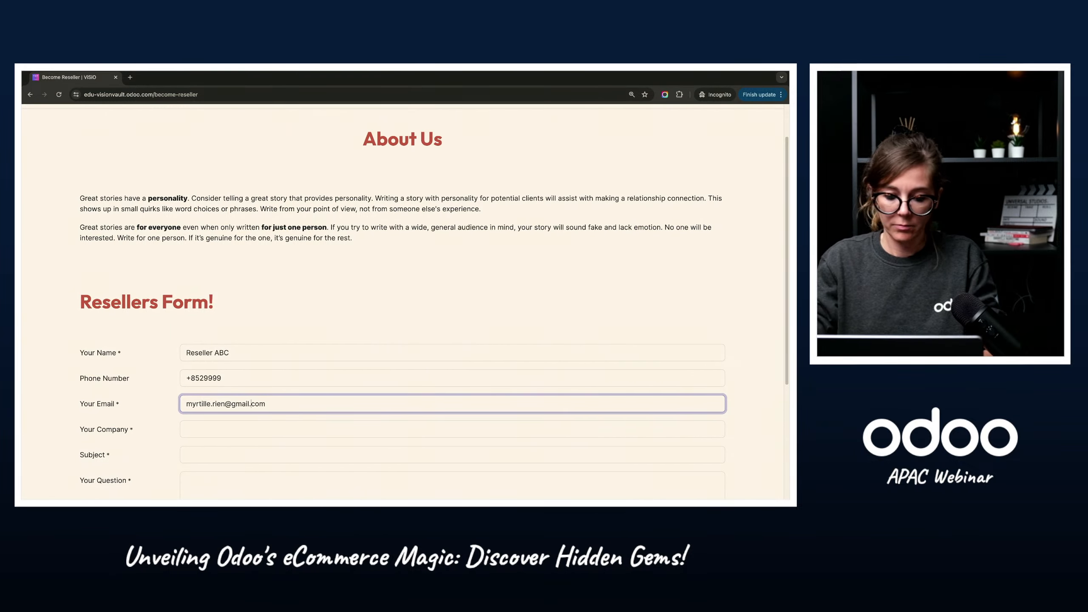
Step: Enter "Rien Vision" as the company and "Partnership details" as the subject in the Resellers Form
click(205, 426)
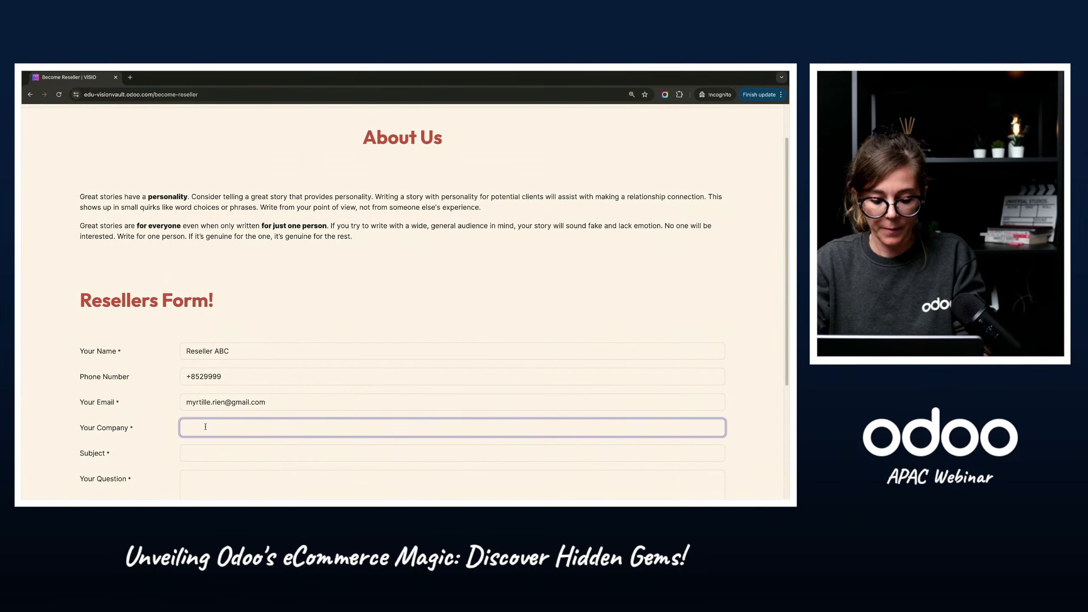
text(Rien)
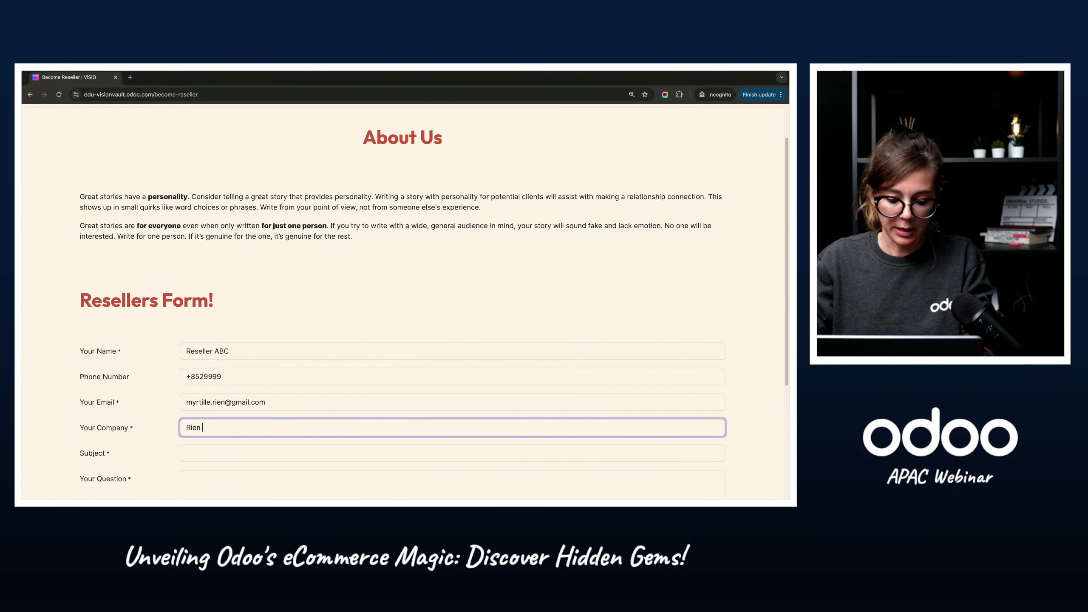
text( Vision)
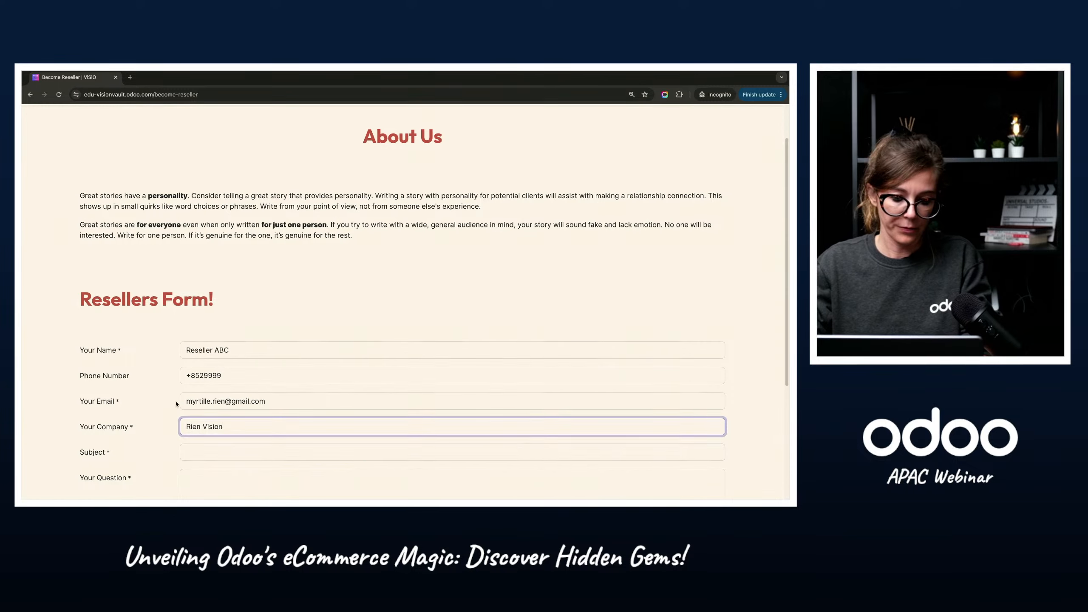
click(219, 452)
text(Part)
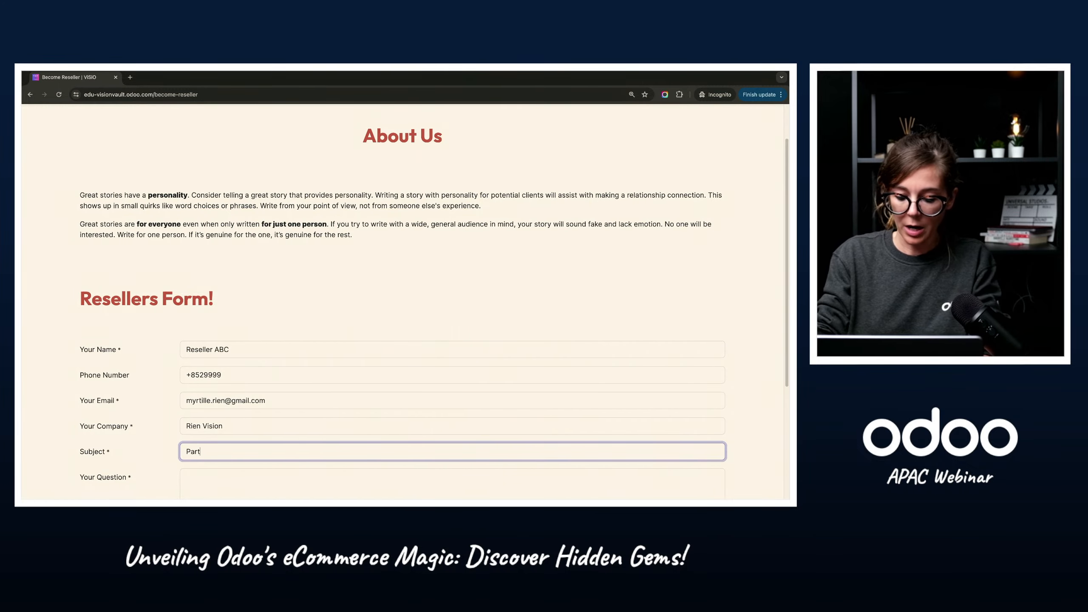
text(nership)
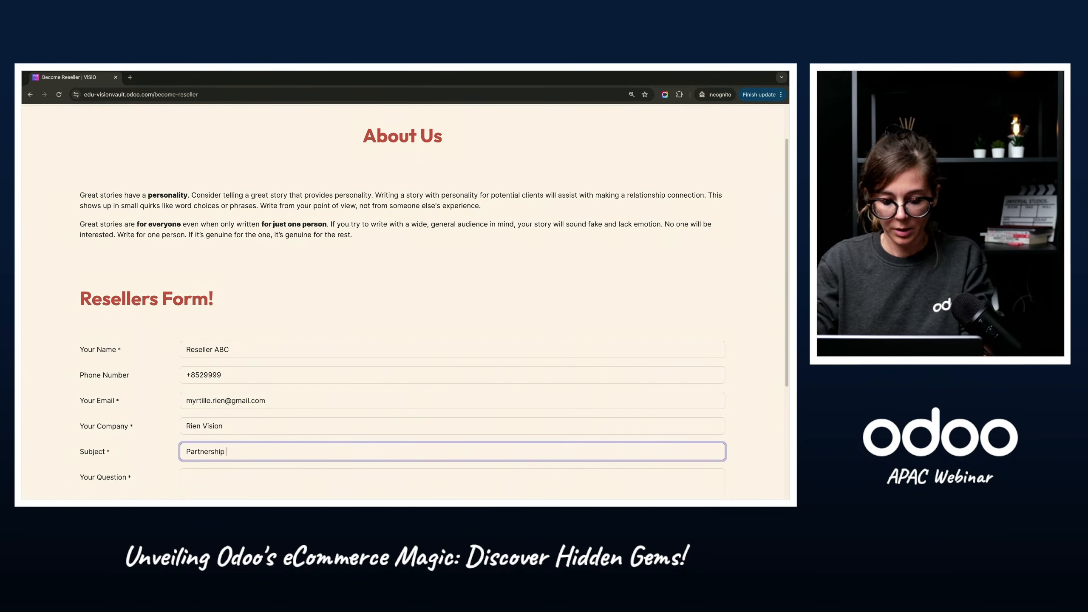
text( details)
Step: Write the question "I want to know more about partnership conditions" and submit the Resellers Form
scroll(232, 317, down, 4)
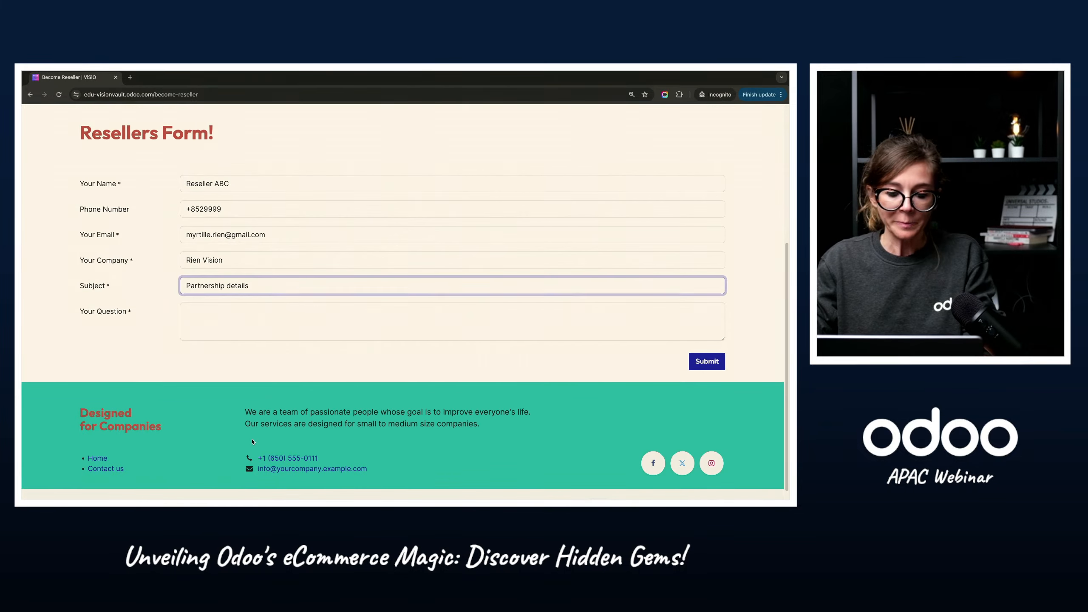
click(232, 317)
text(I w)
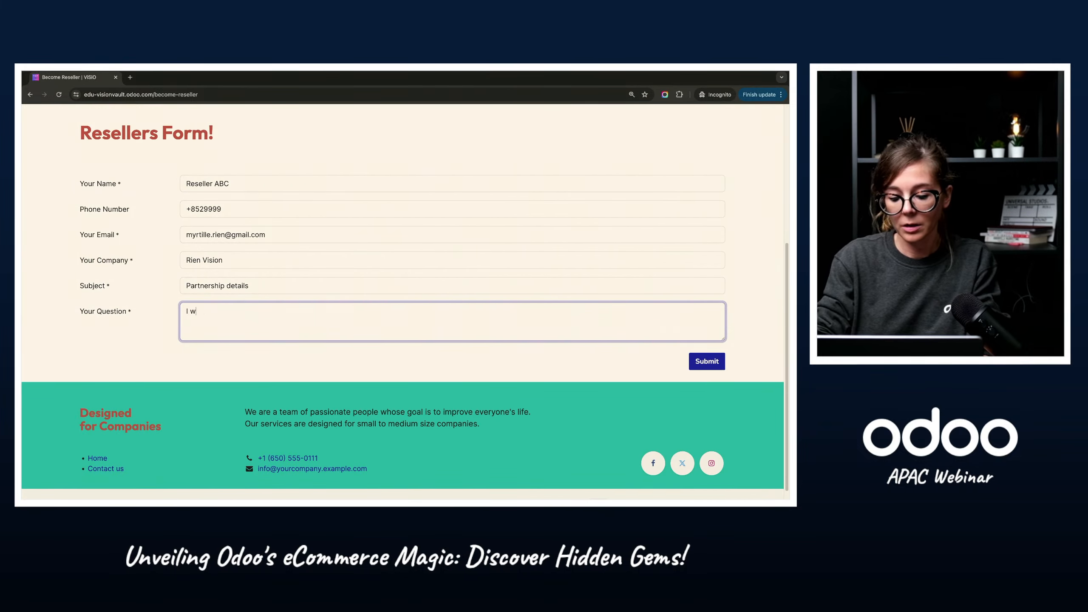
text(ant to know mor)
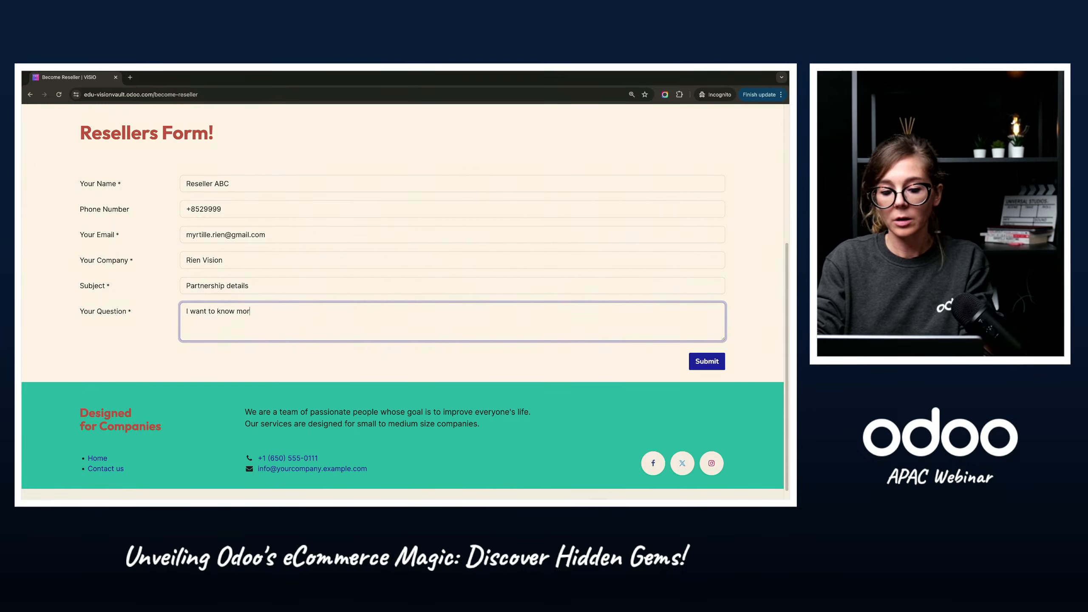
text(e about part)
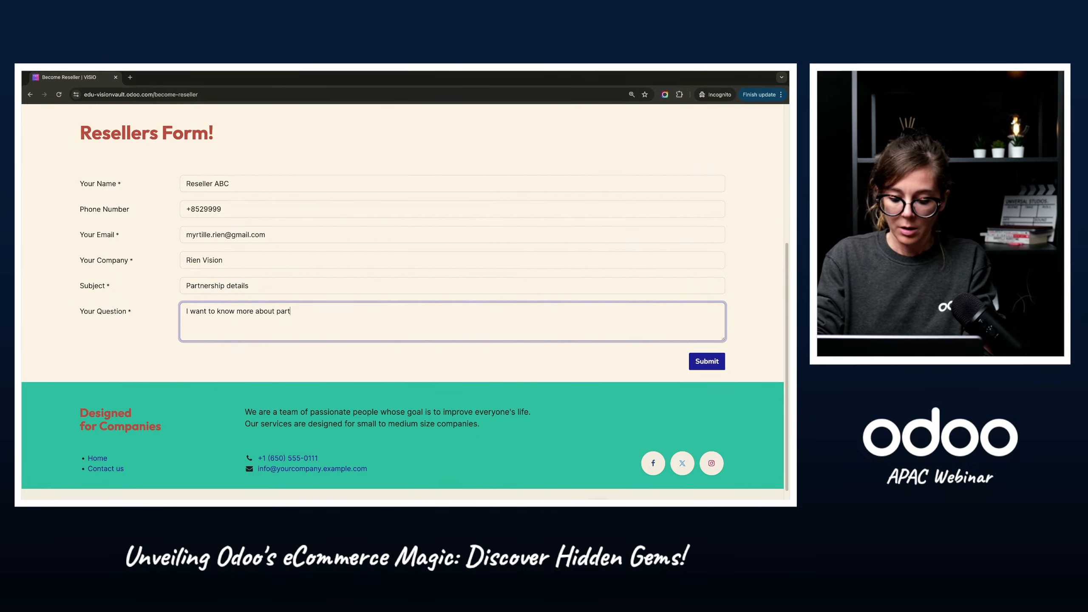
text(nership conditions)
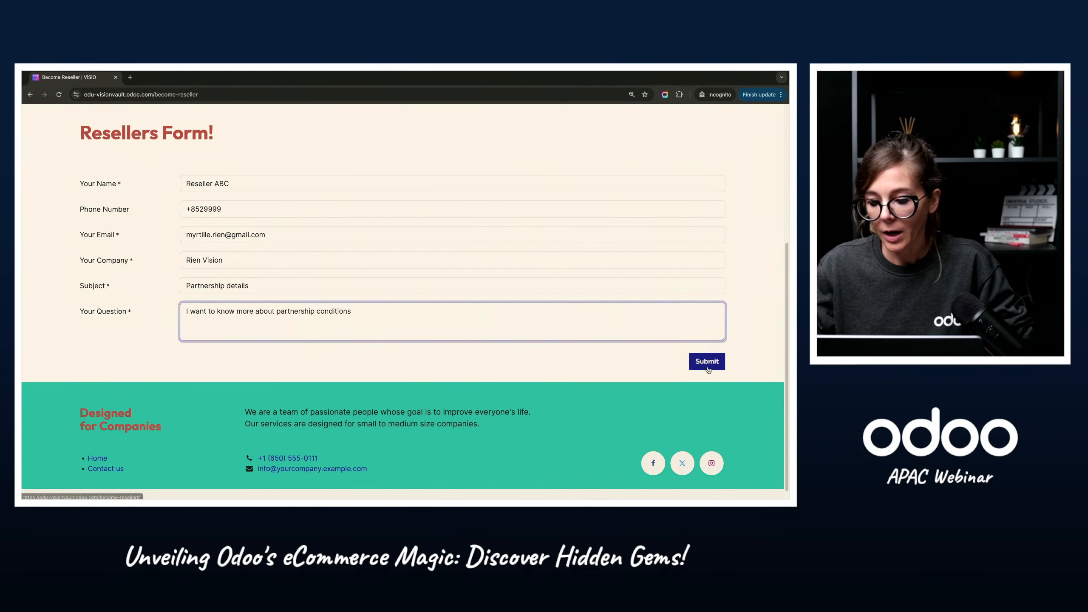
click(710, 366)
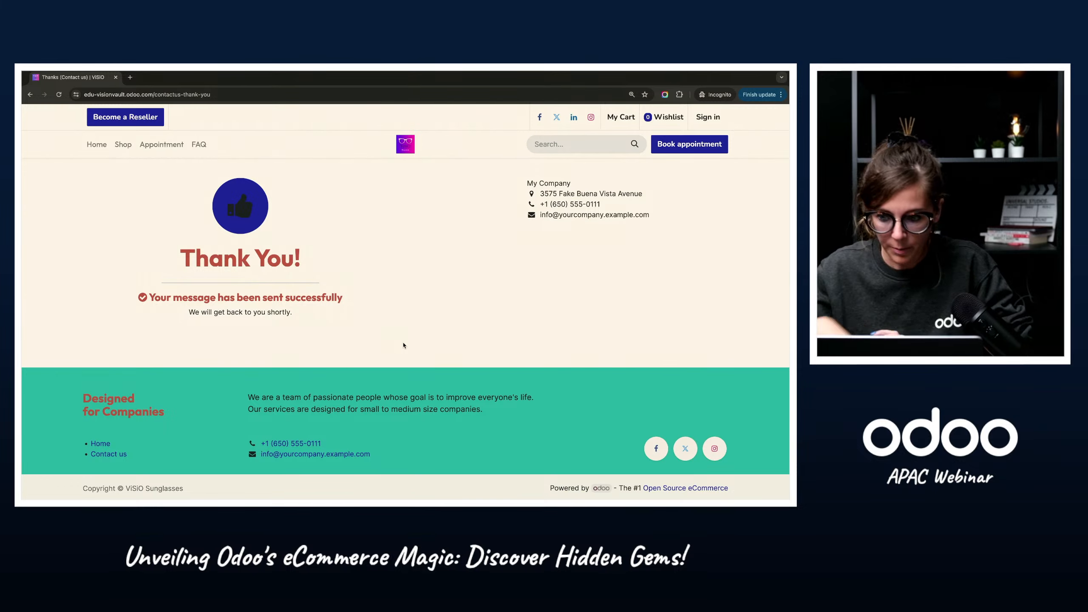
Step: Switch to the Odoo backend, refresh the Resellers pipeline, open the Partnership details opportunity and highlight its internal note
key(ctrl+Left)
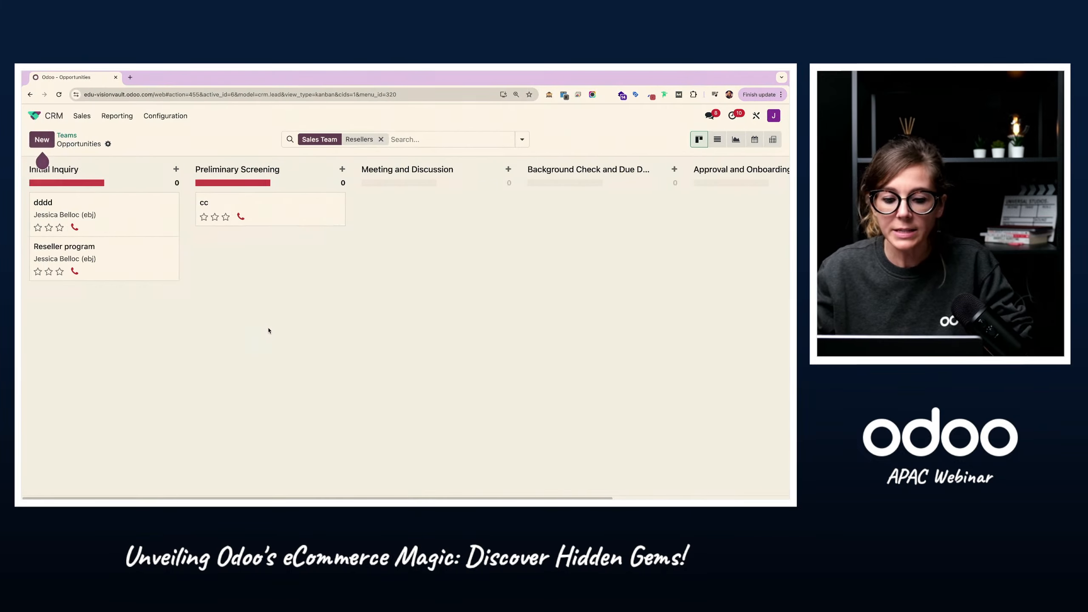
click(59, 95)
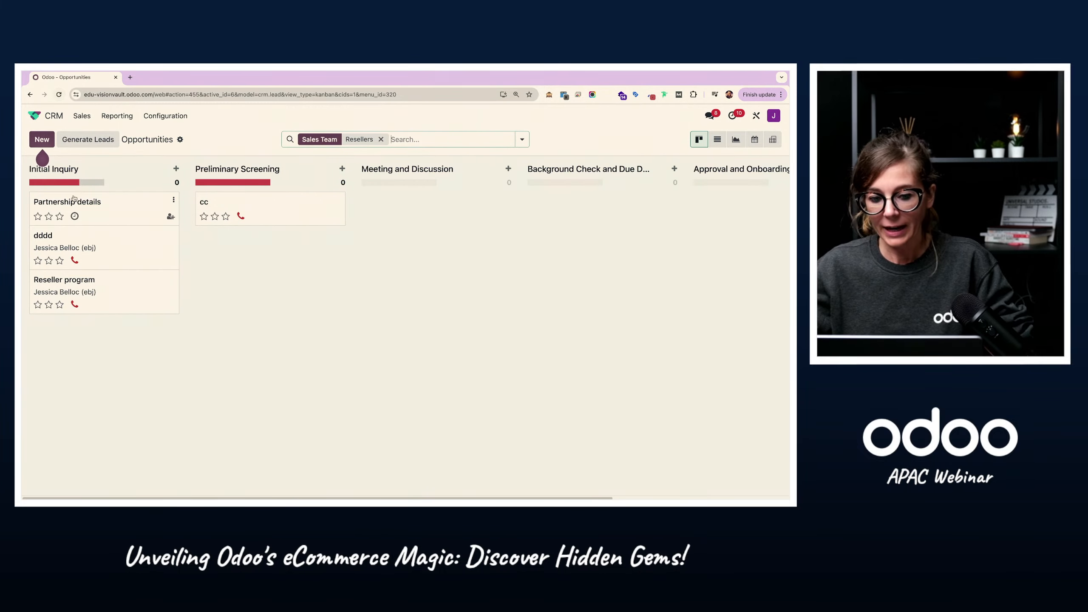
click(108, 216)
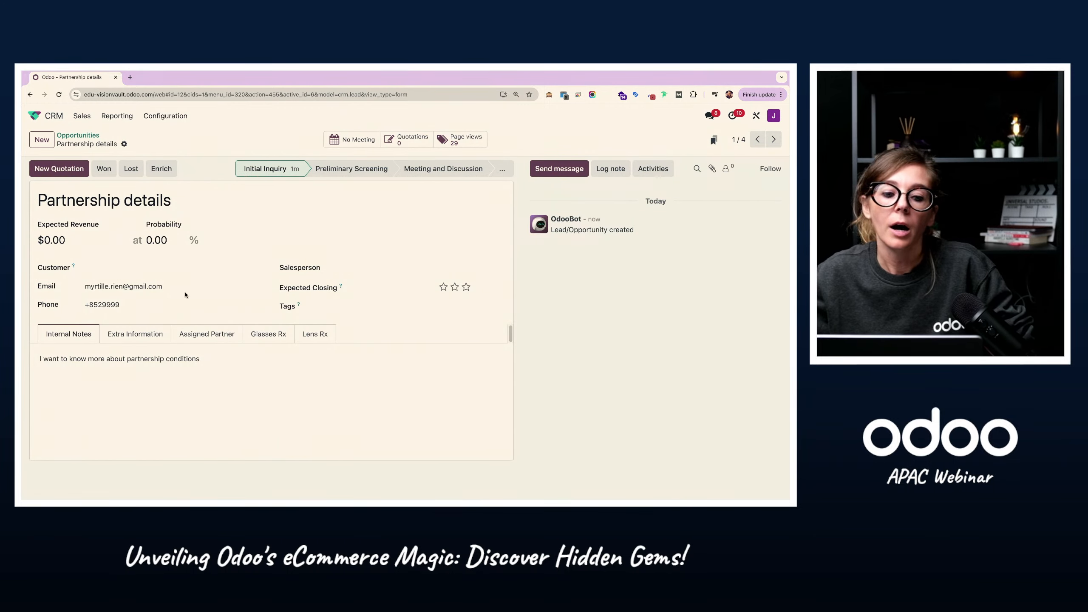
triple_click(150, 359)
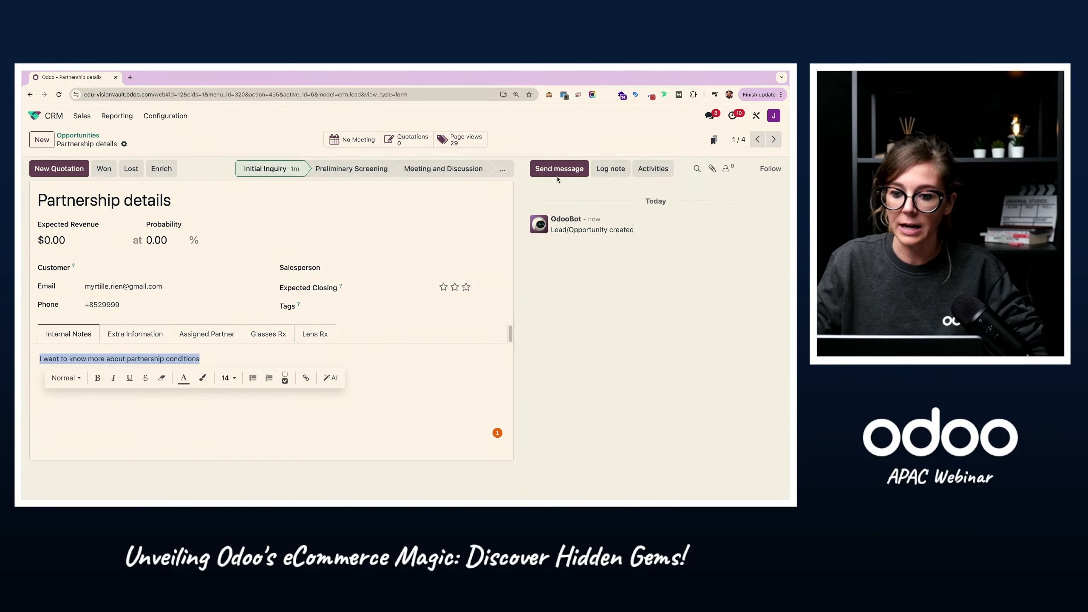
click(244, 155)
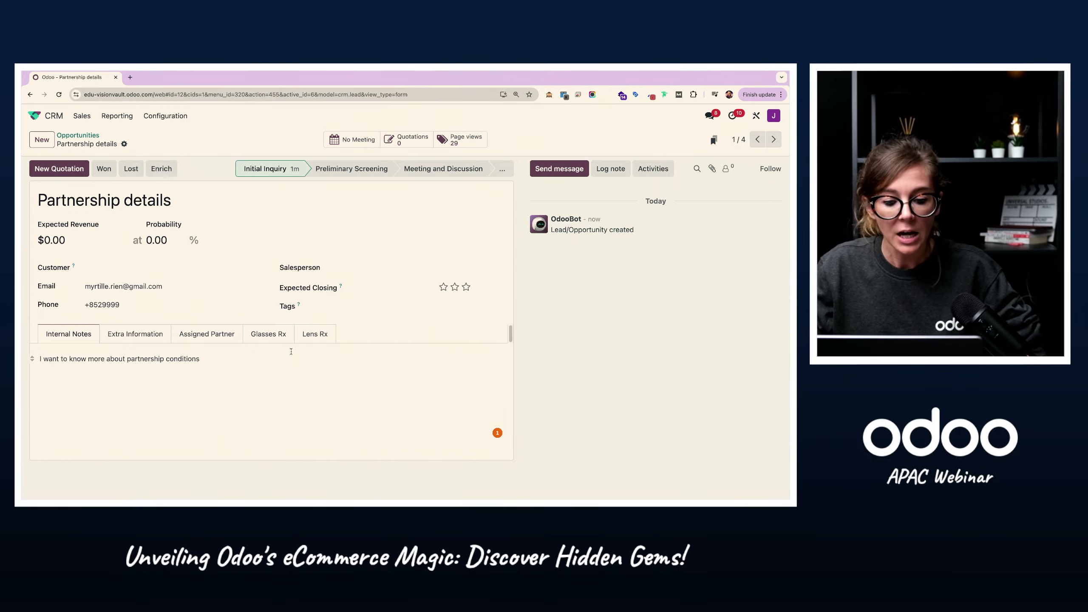
Step: Open the BtoB - Reseller campaign in the Marketing Automation app and highlight its title
click(34, 115)
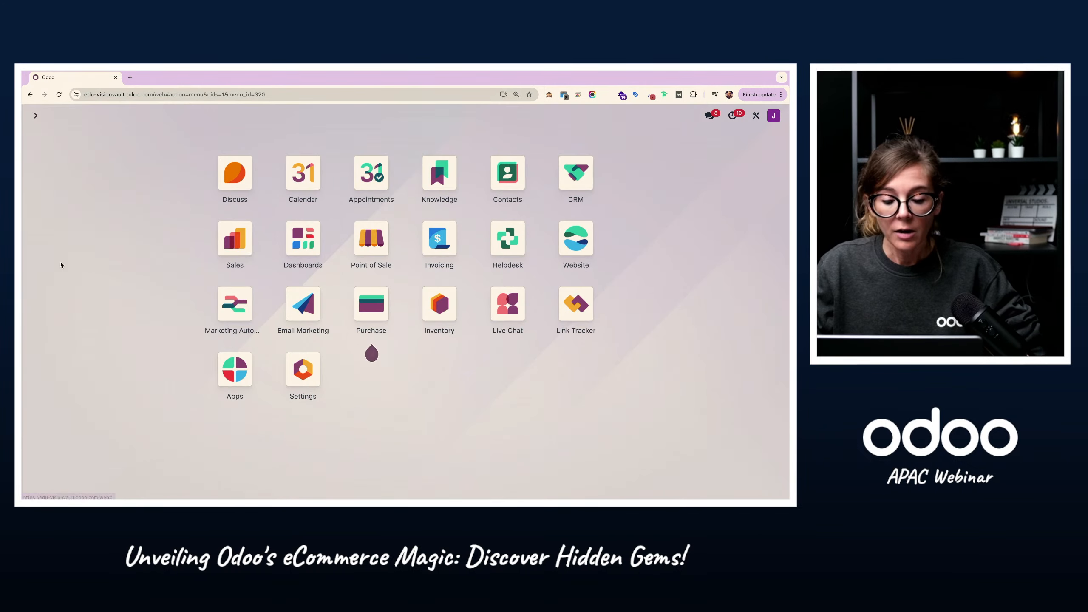
click(233, 321)
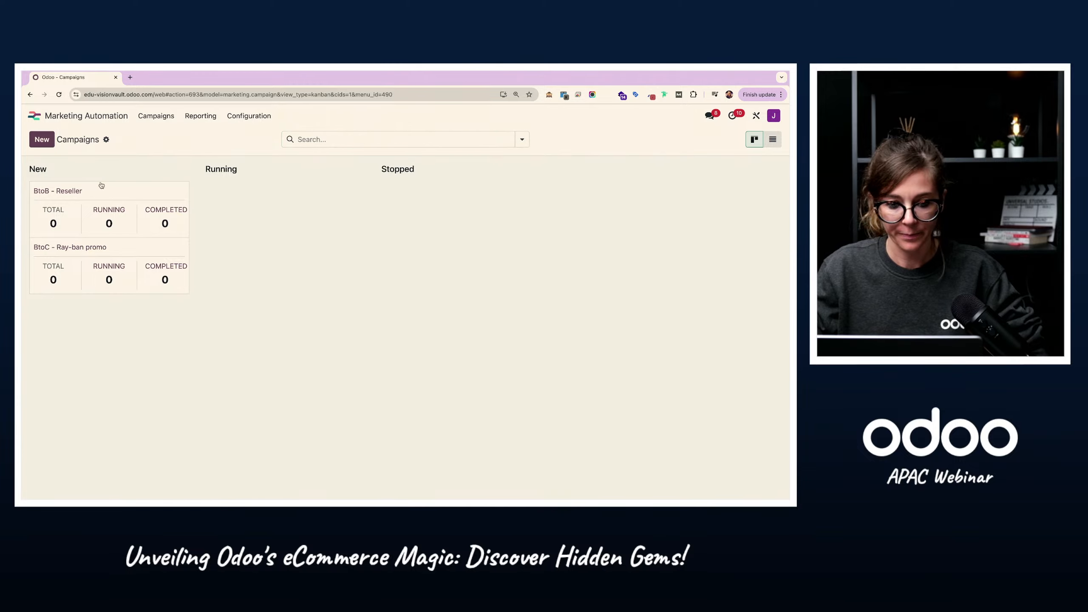
click(51, 192)
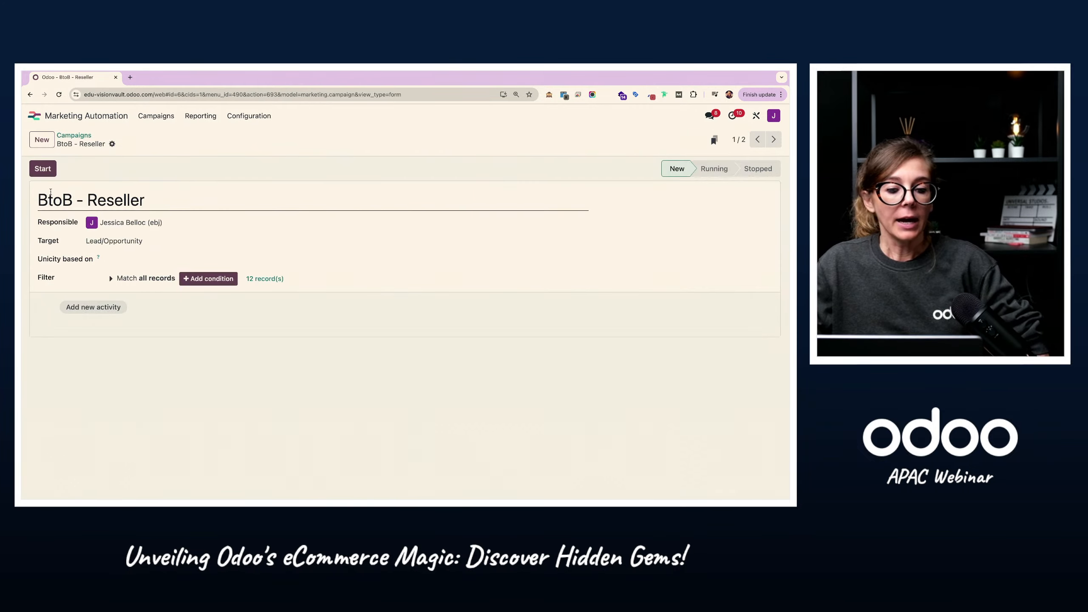
drag(169, 206, 32, 206)
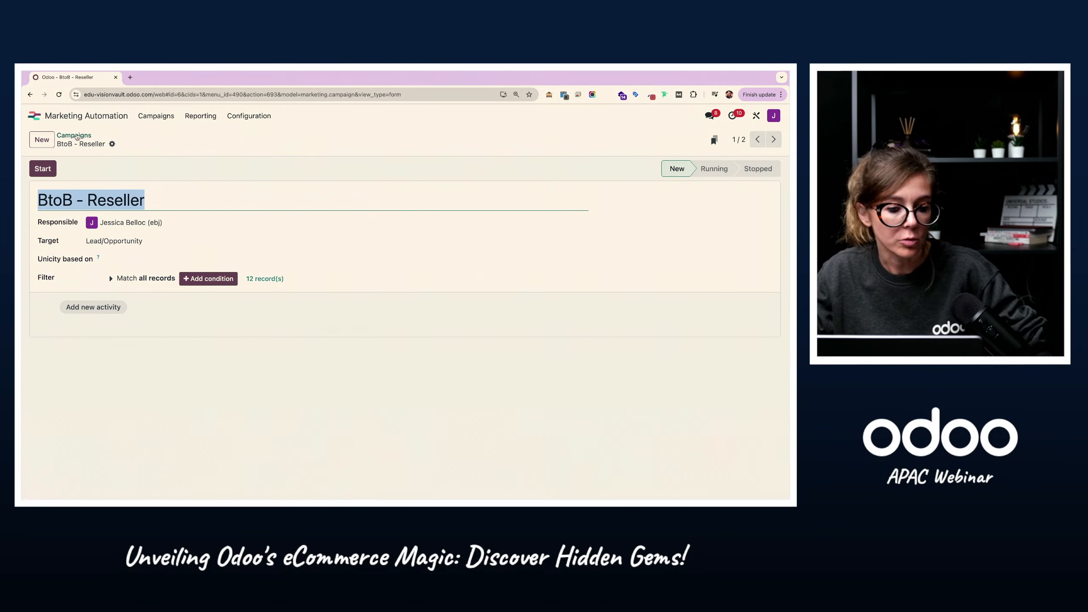
click(70, 136)
click(42, 139)
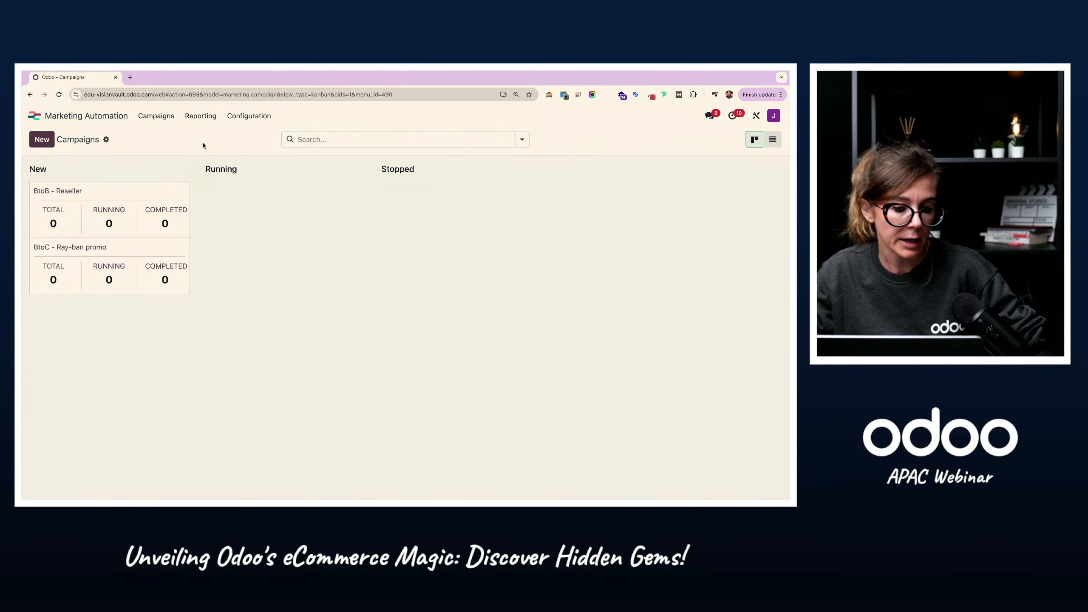
click(73, 135)
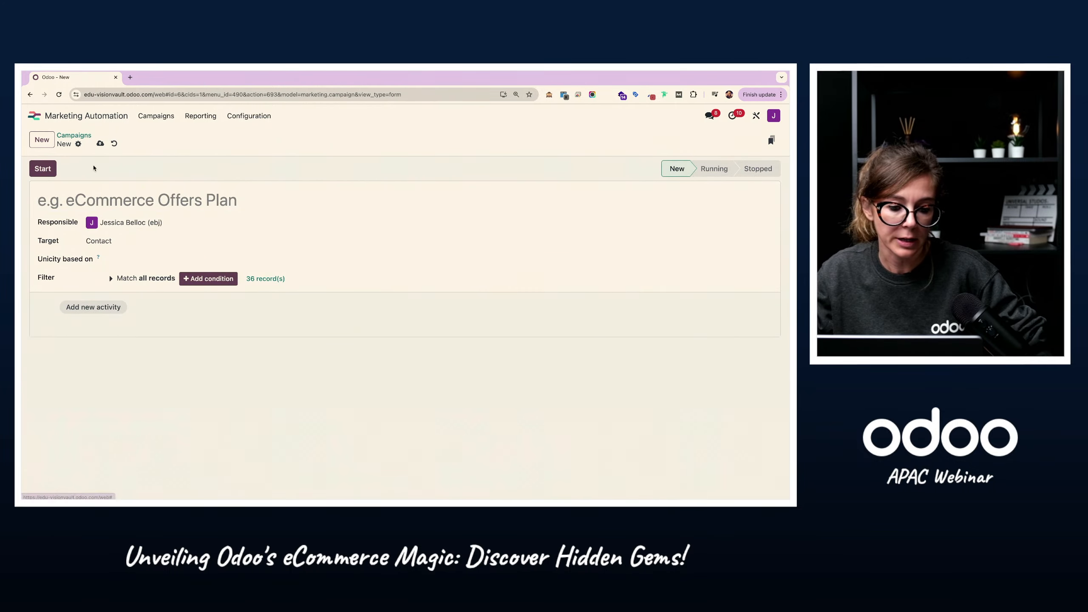
click(64, 194)
Step: Rename the BtoB - Reseller campaign as "BtoB - Resellers"
drag(84, 199, 197, 202)
click(197, 201)
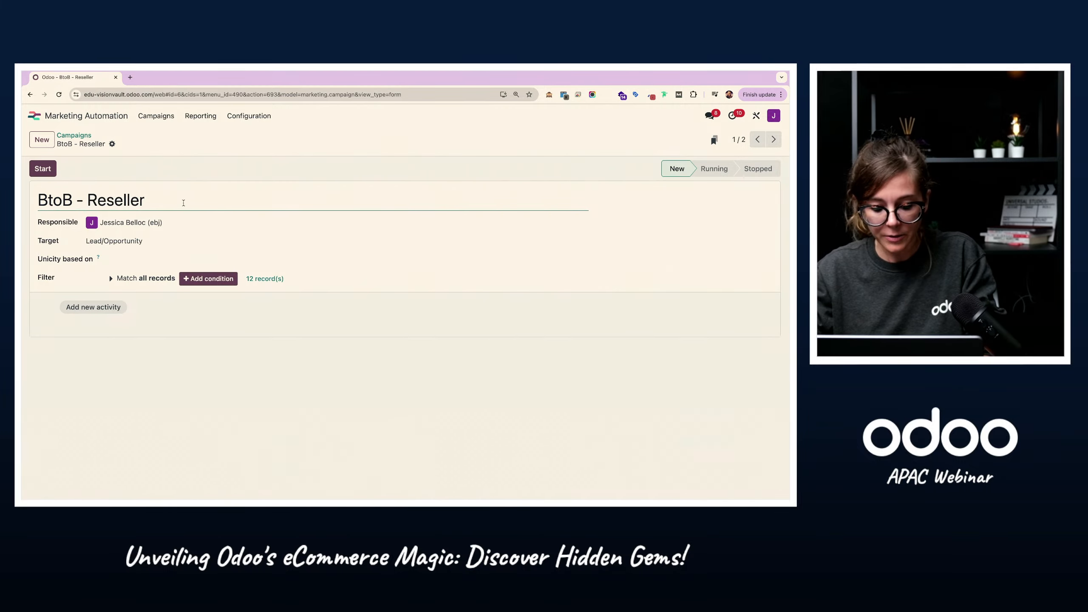
text(s)
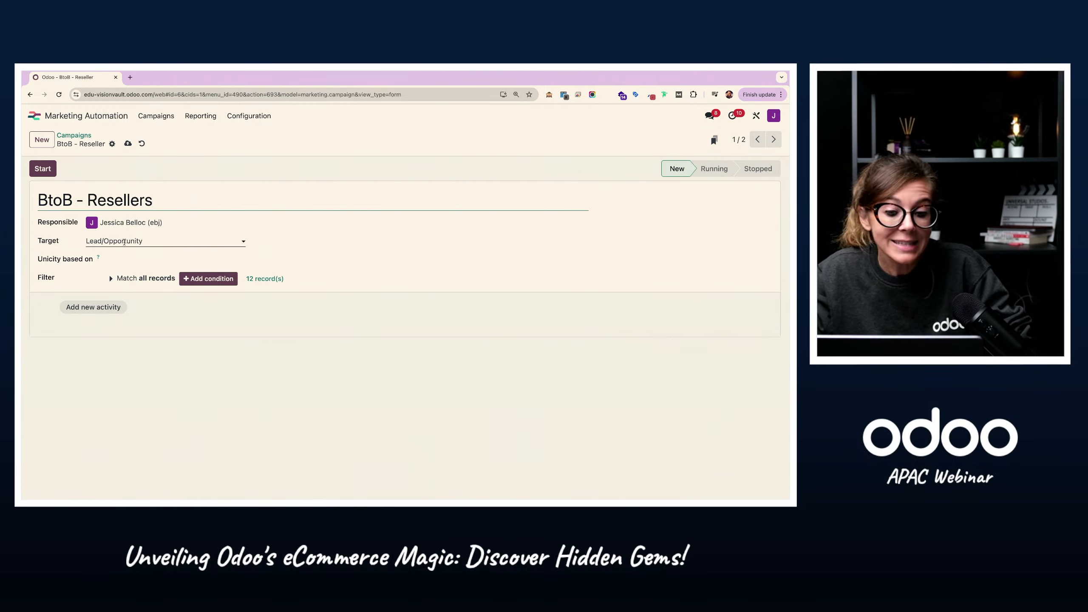
Step: Add an email activity named "[1] Welcome email" to the campaign, using the [1] Welcome Reseller mail template
click(93, 307)
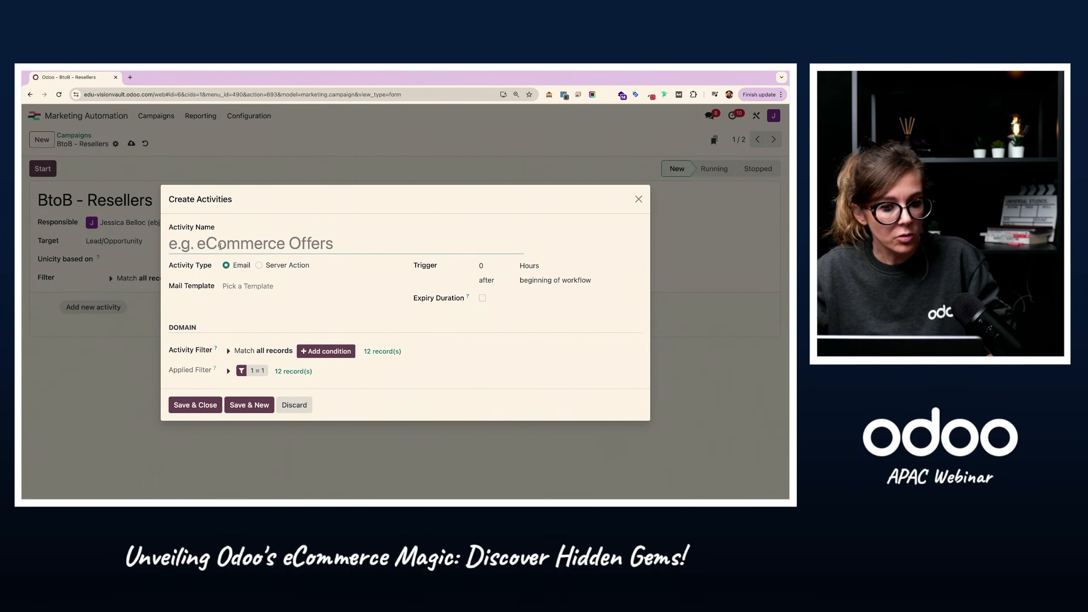
text([)
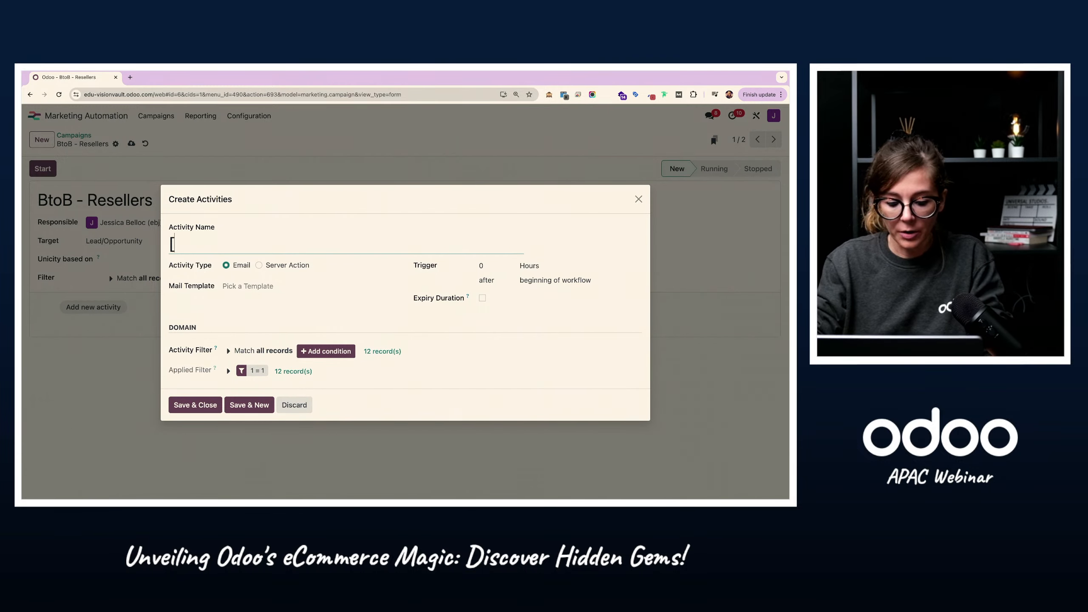
text(1] Welcoe)
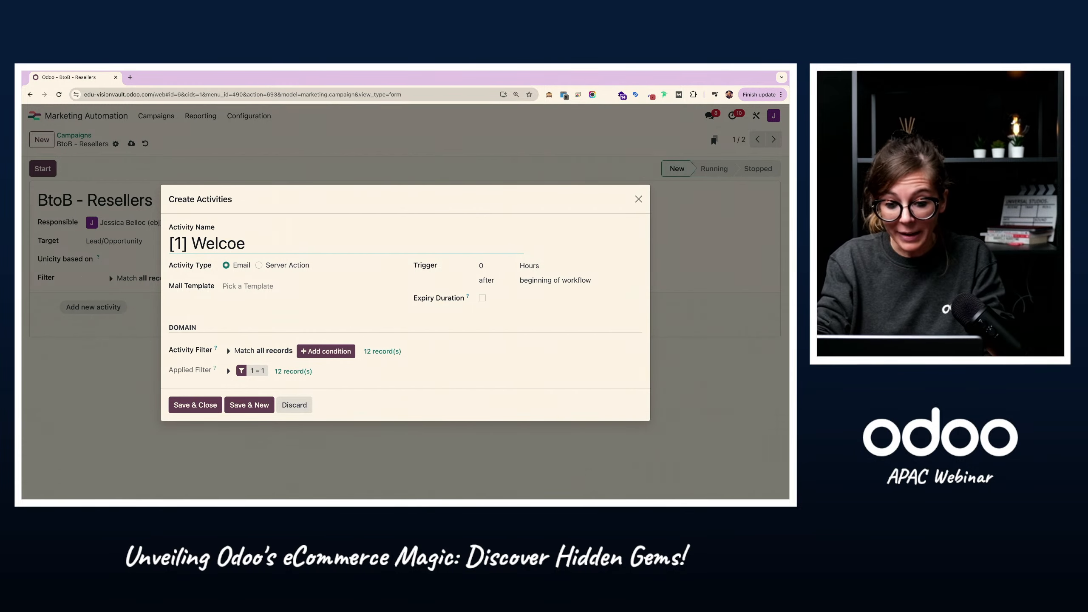
key(BackSpace)
text(me e)
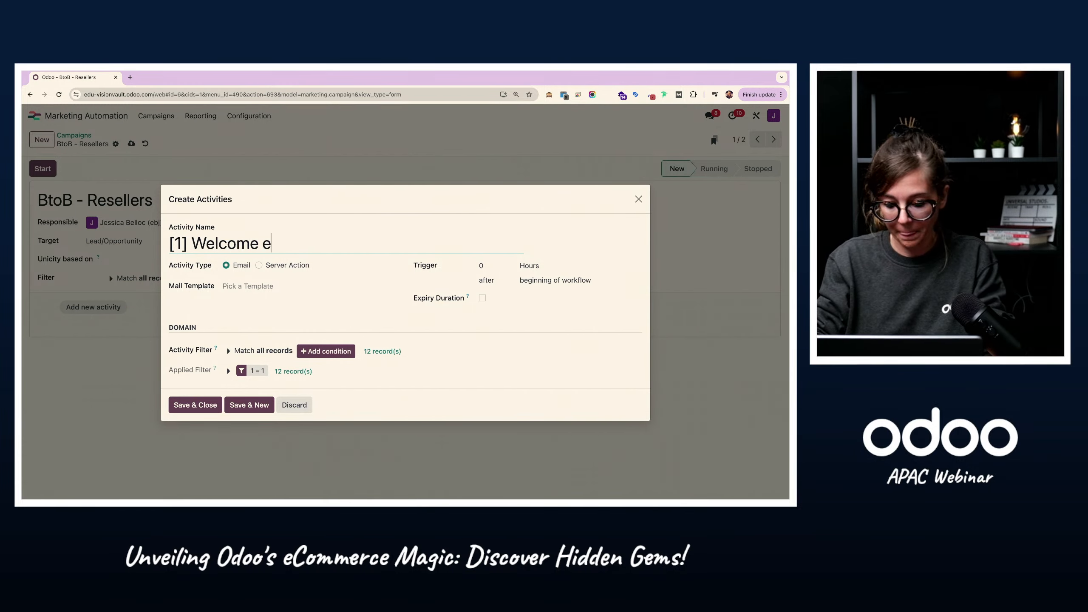
text(mail)
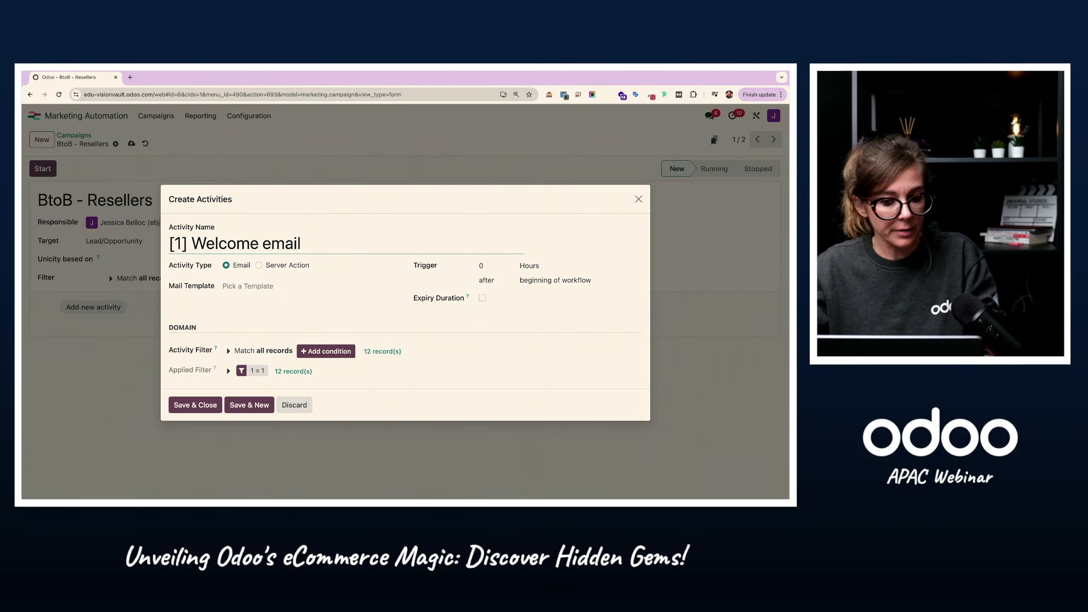
click(297, 286)
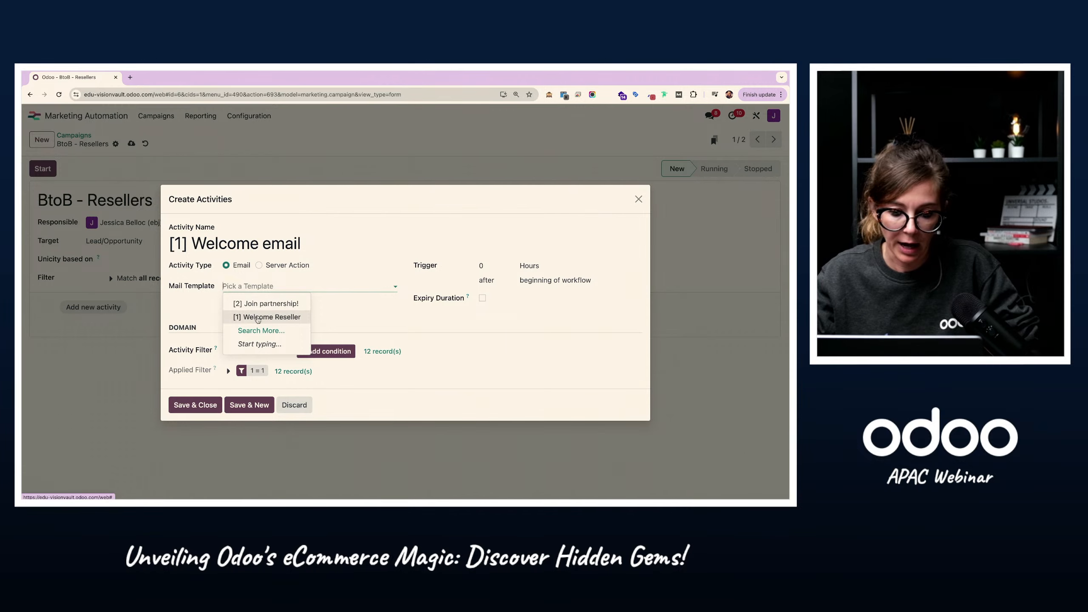
click(257, 317)
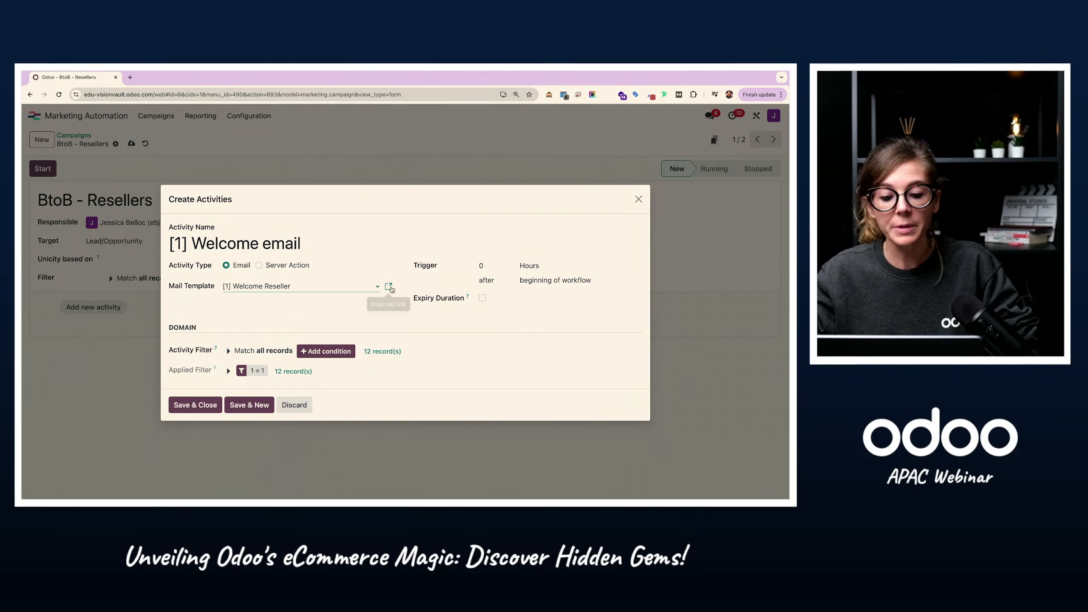
Step: Open the [1] Welcome Reseller template and attach Reseller brochure.pdf from the Downloads folder in its mailing options
click(388, 286)
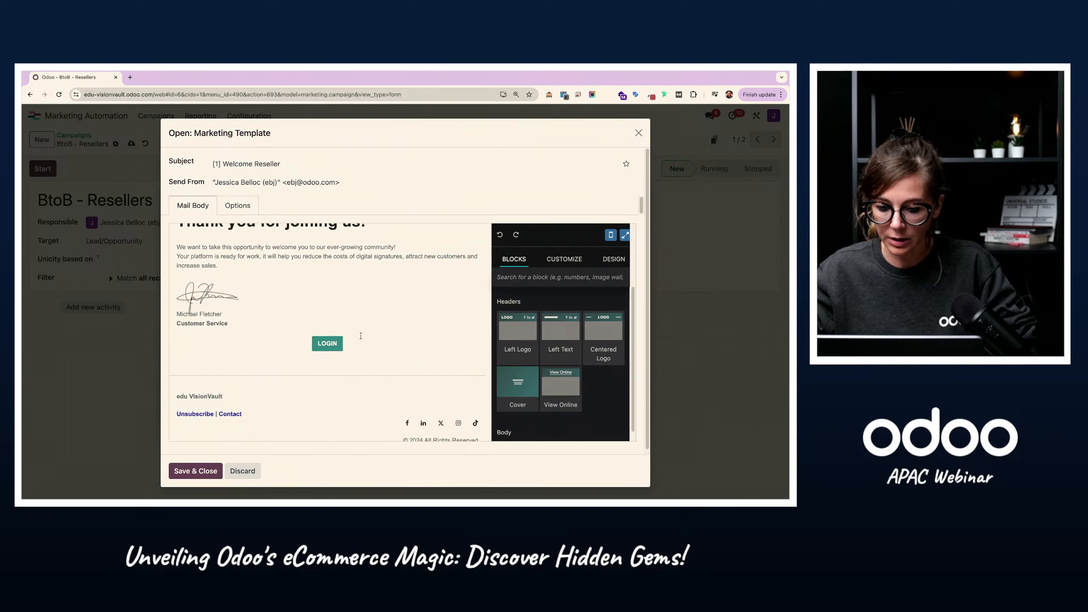
scroll(236, 335, up, 3)
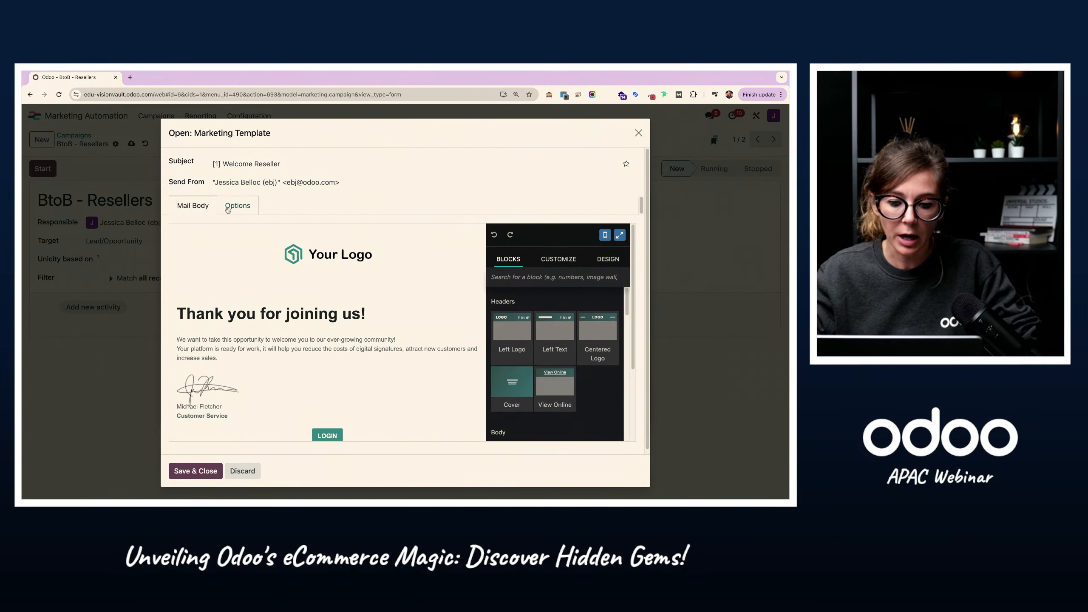
click(230, 209)
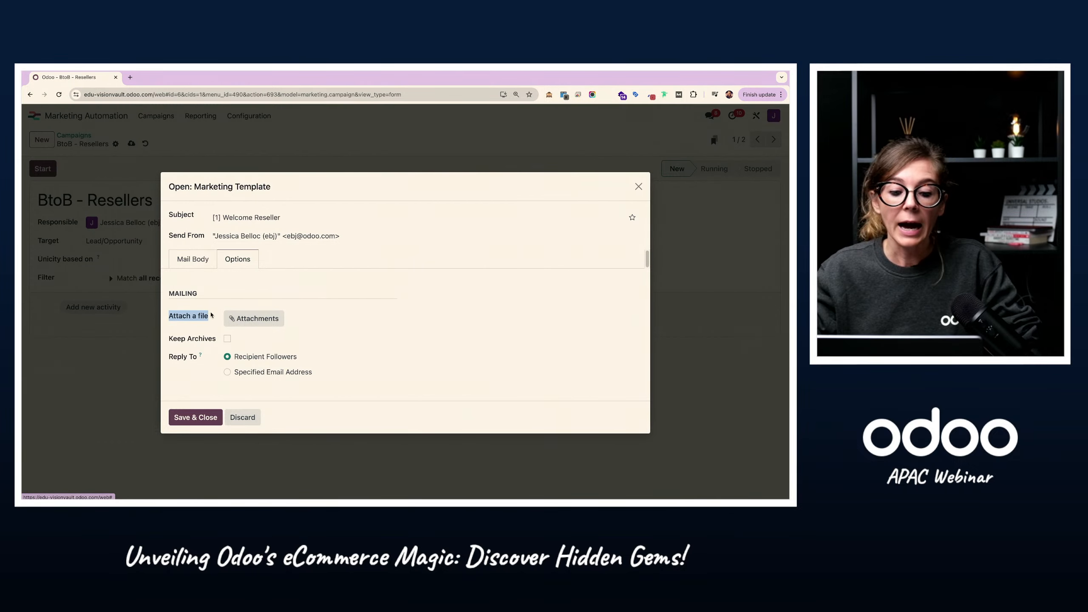
click(253, 318)
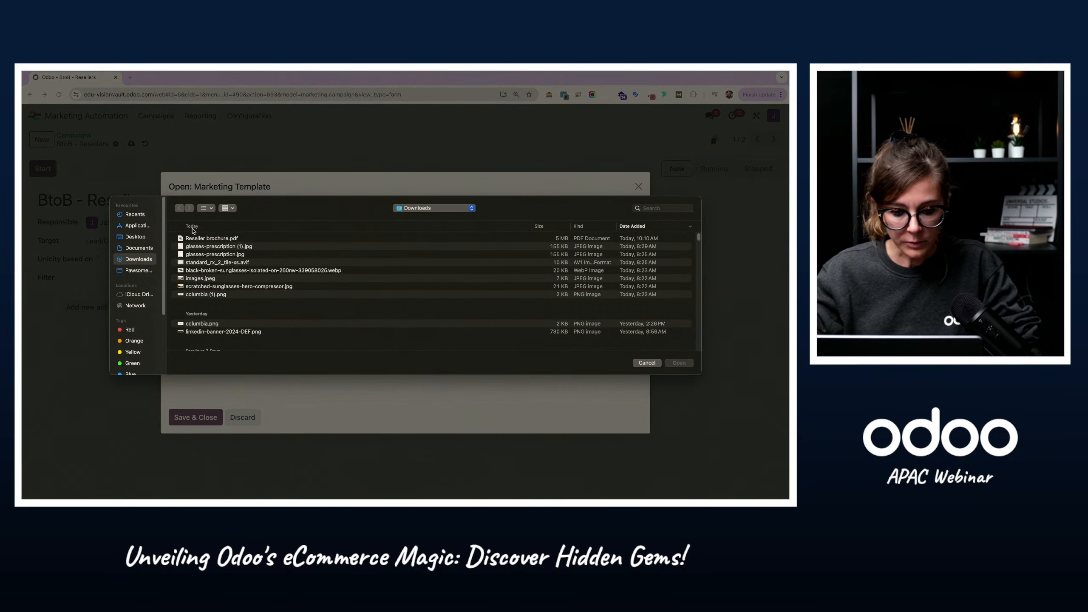
click(194, 238)
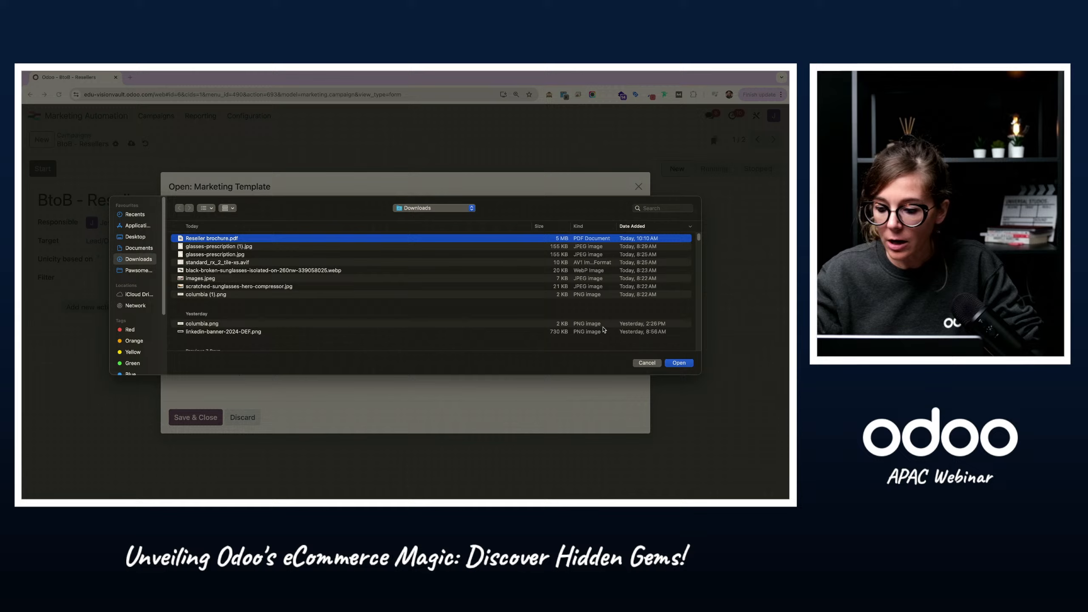
click(678, 362)
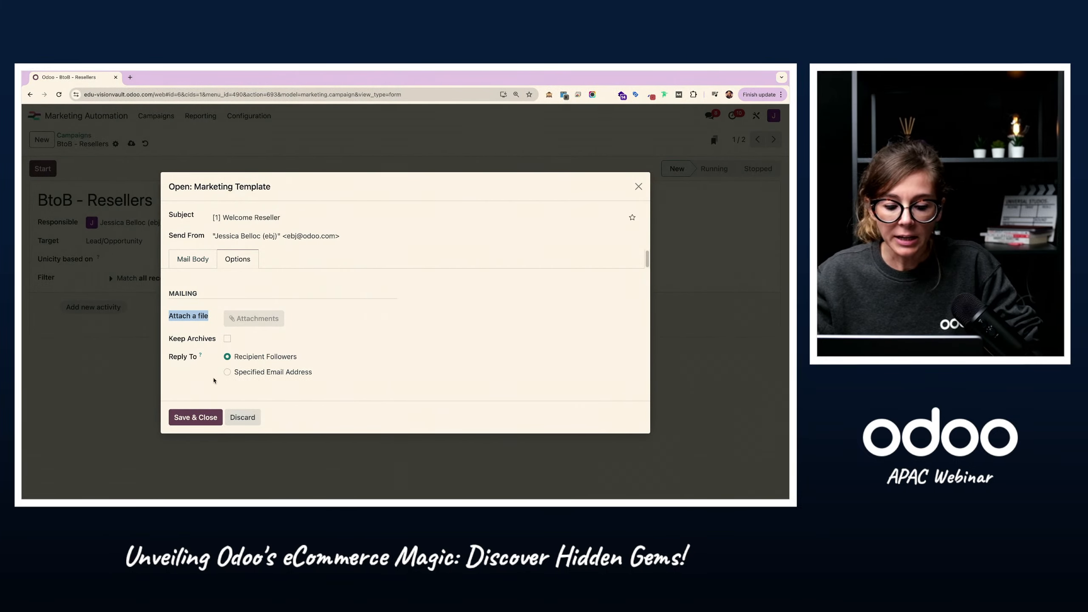
Step: Save and close the marketing template, and save the [1] Welcome email activity in the campaign workflow
click(349, 404)
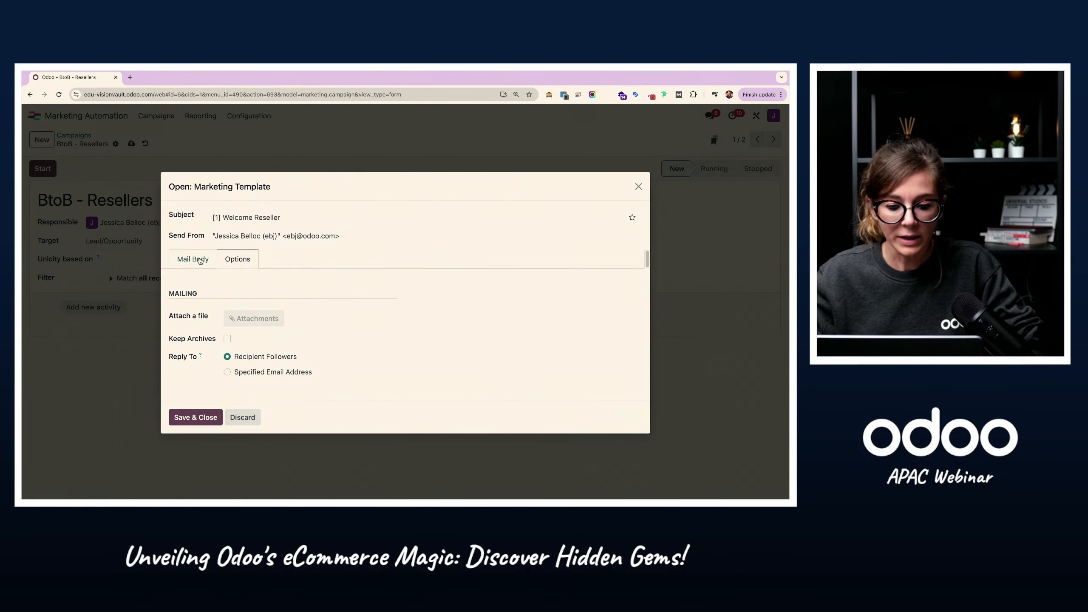
click(195, 262)
click(204, 472)
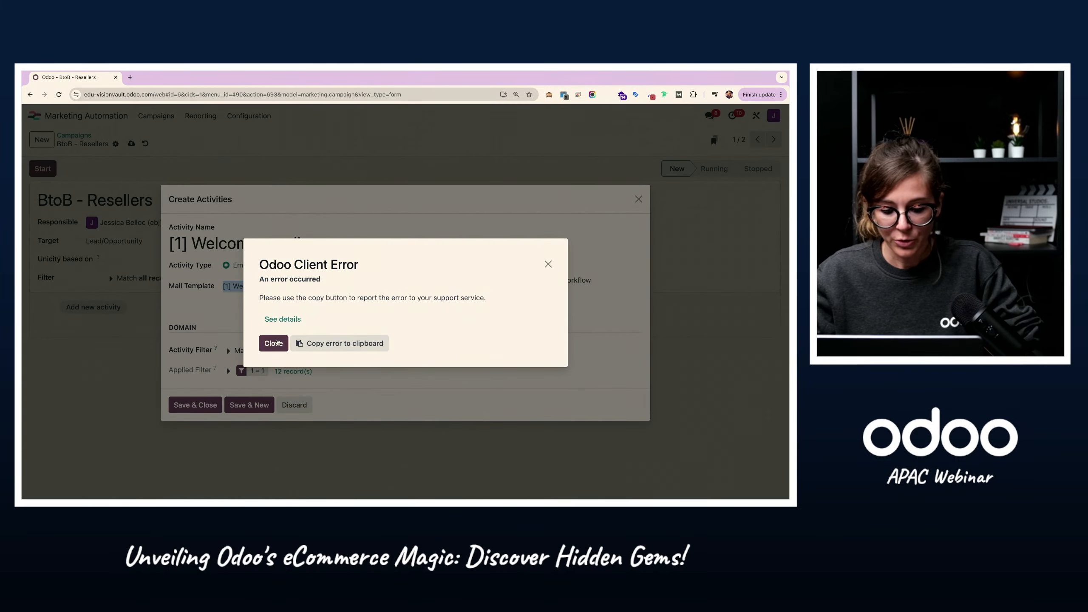
click(272, 343)
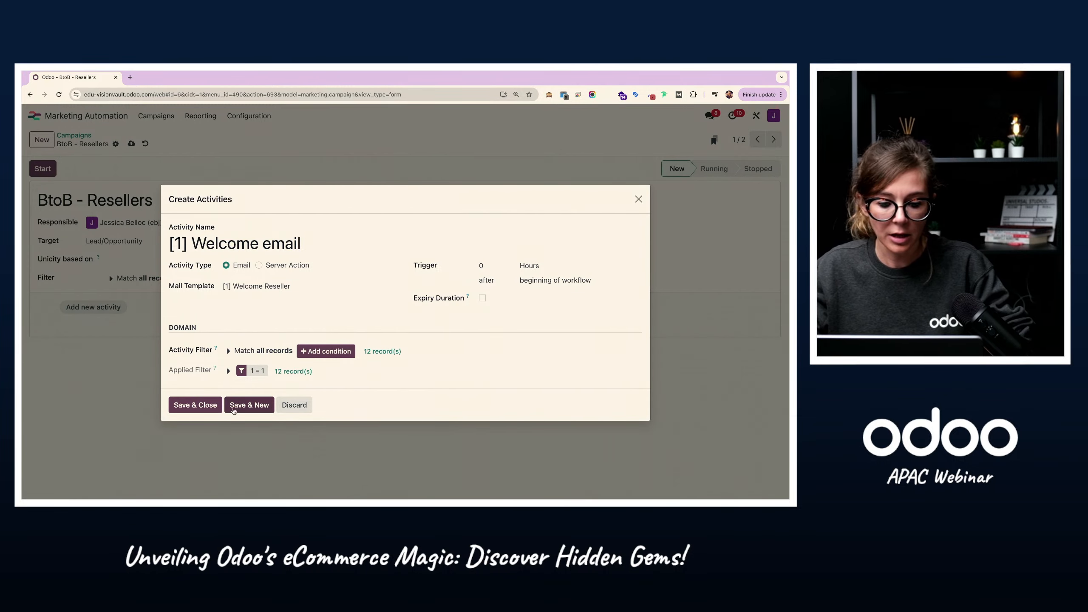
click(195, 404)
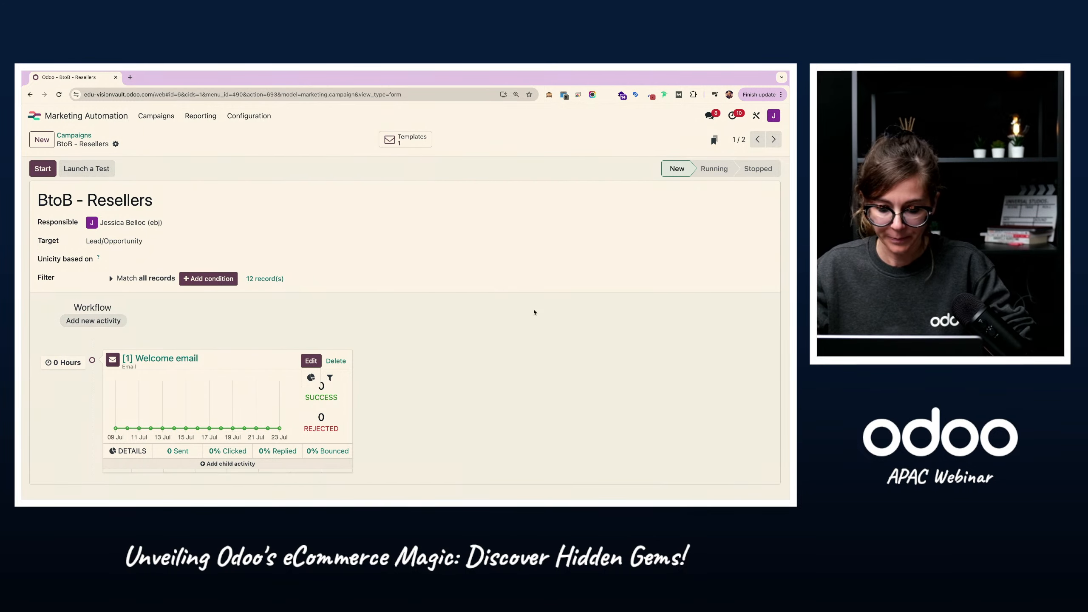
Step: Start the BtoB - Resellers campaign and generate participants for its matching records
key(super+l)
click(256, 192)
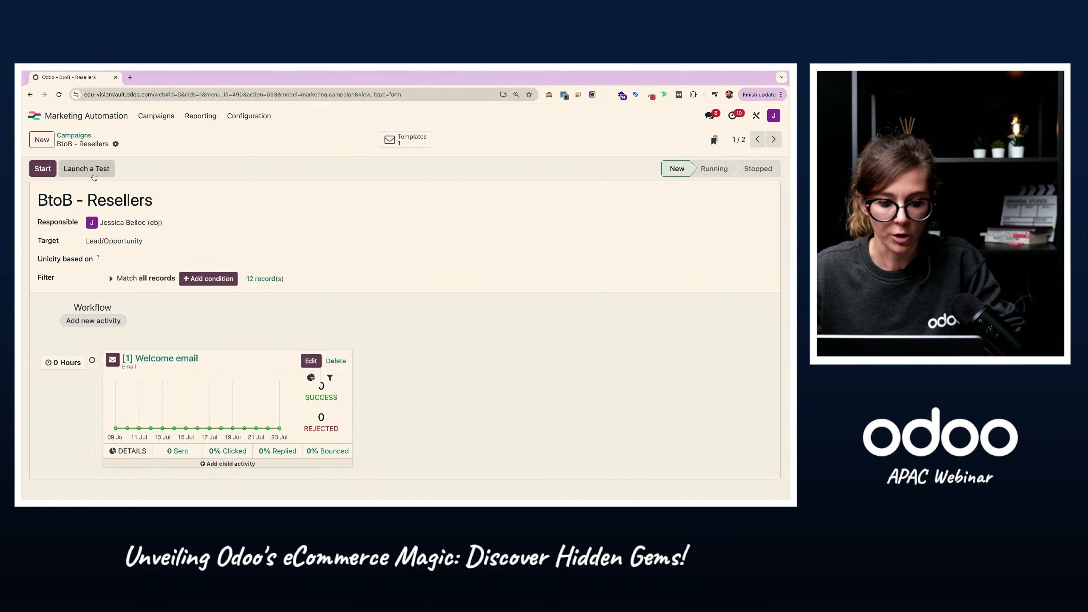
click(43, 168)
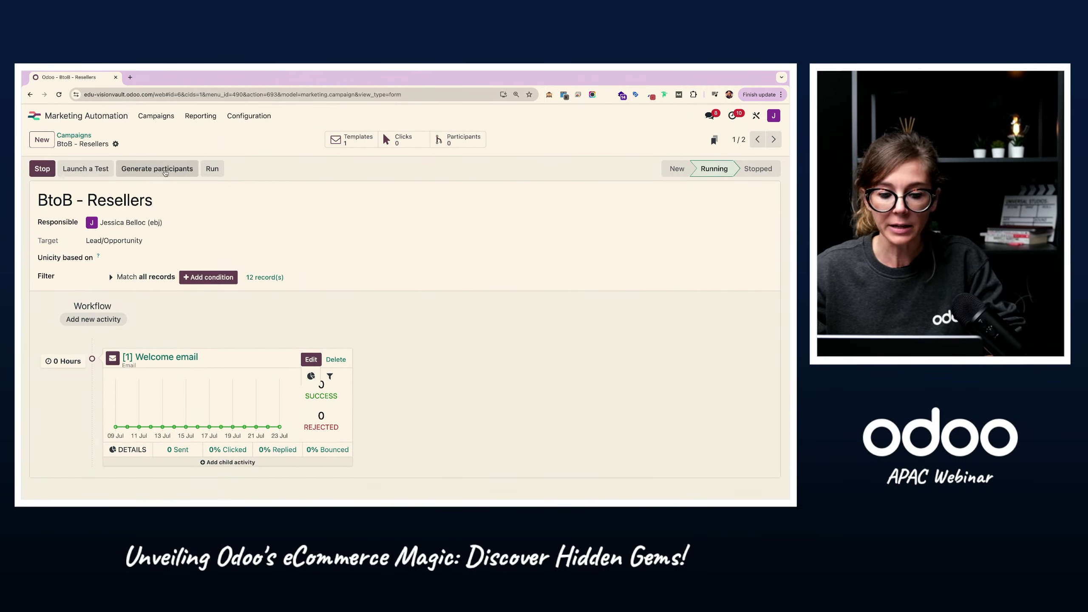
click(165, 170)
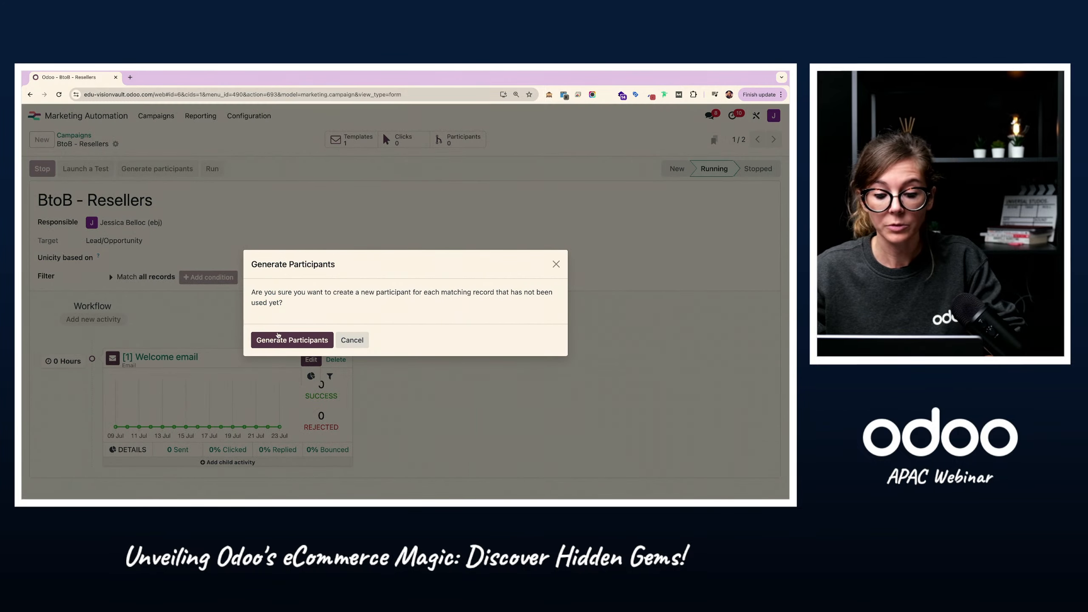
click(280, 338)
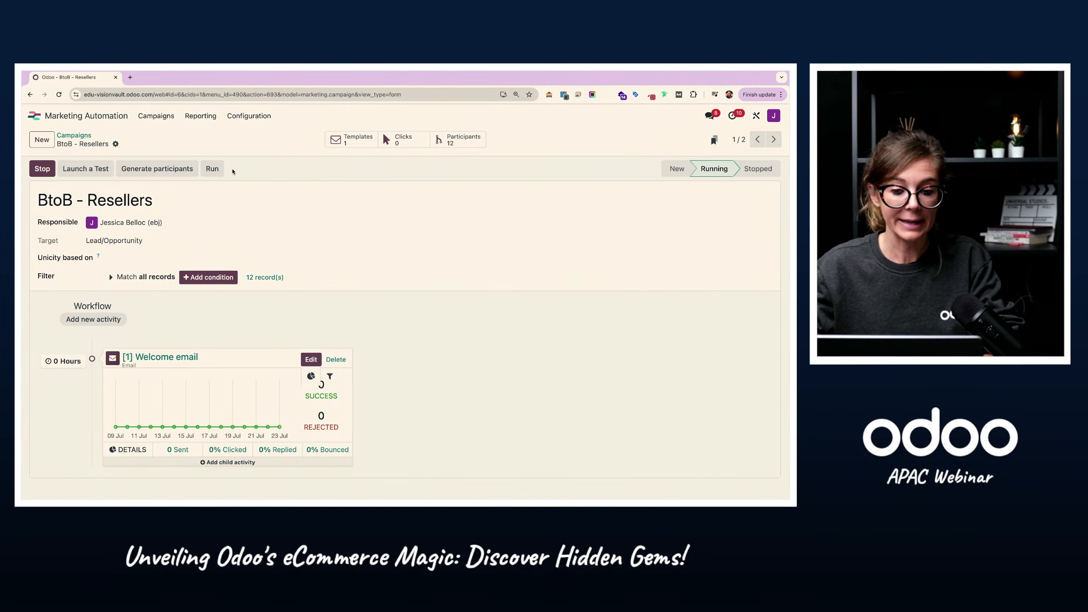
Step: Run the next scheduled activity for every participant of the campaign
click(212, 168)
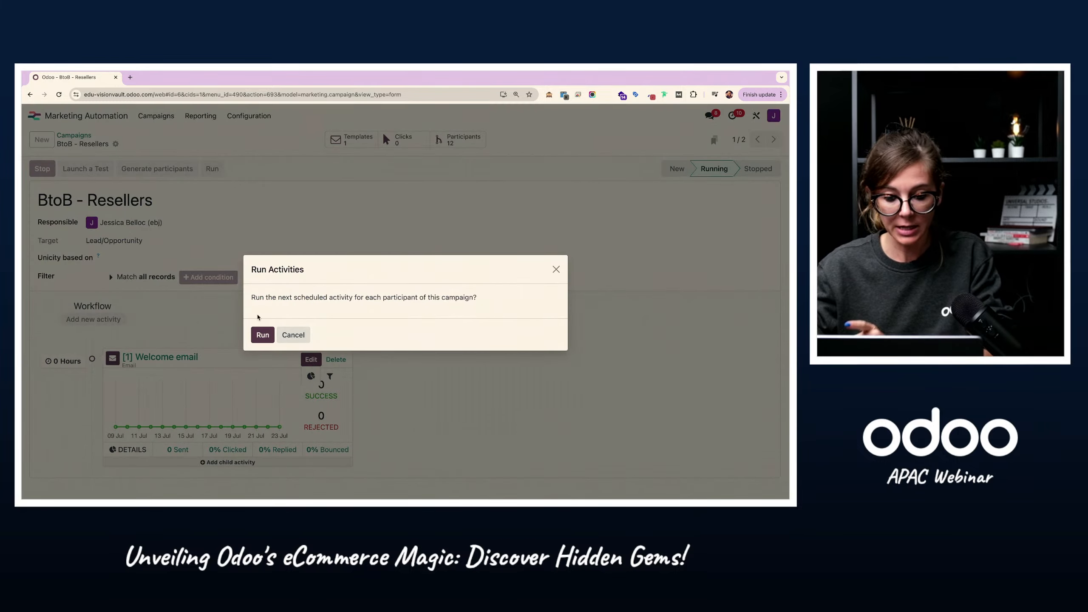
drag(252, 298, 337, 298)
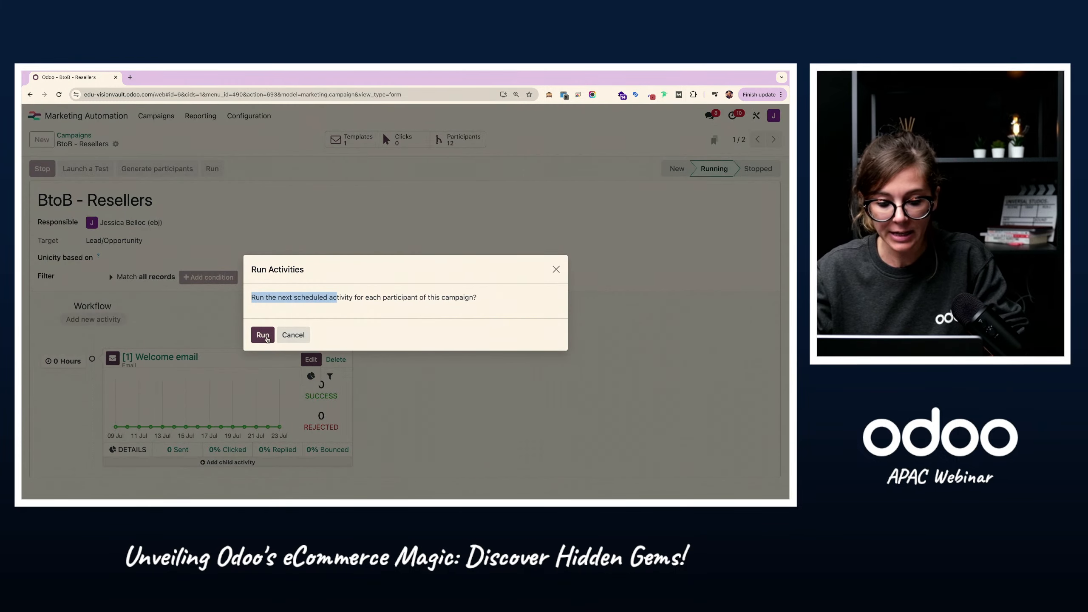
click(266, 337)
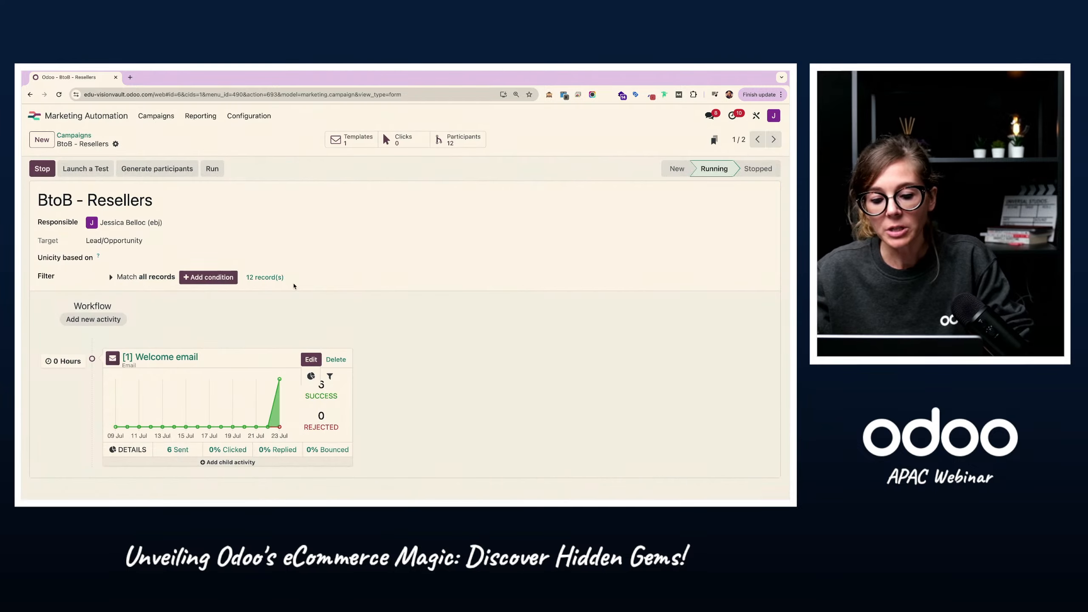
Step: Examine the welcome email's success statistics and the workflow of the Partnership details participant
mouse_move(282, 382)
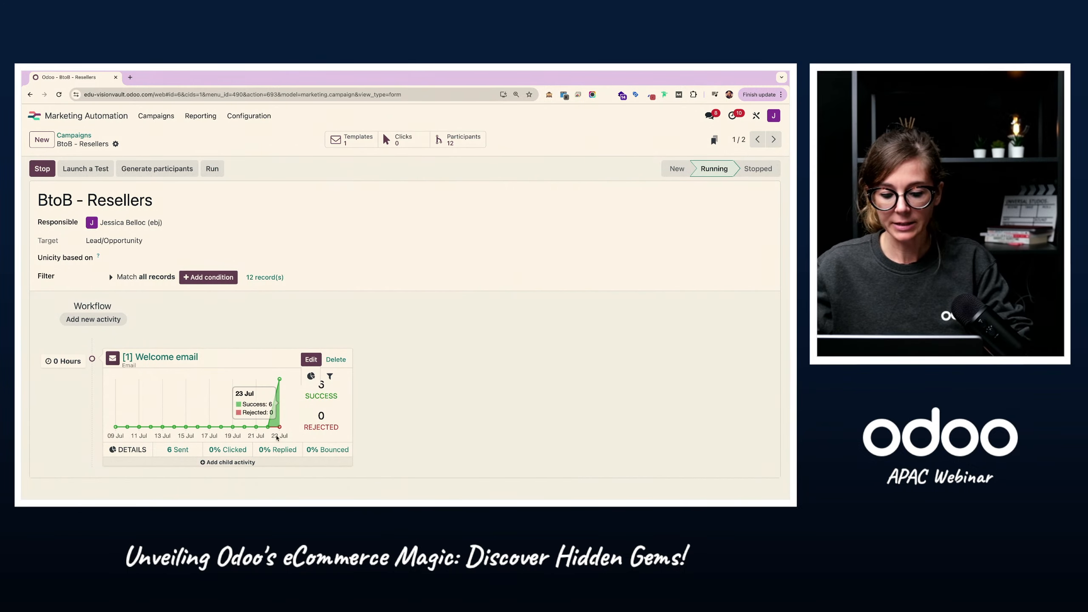
drag(318, 396, 338, 396)
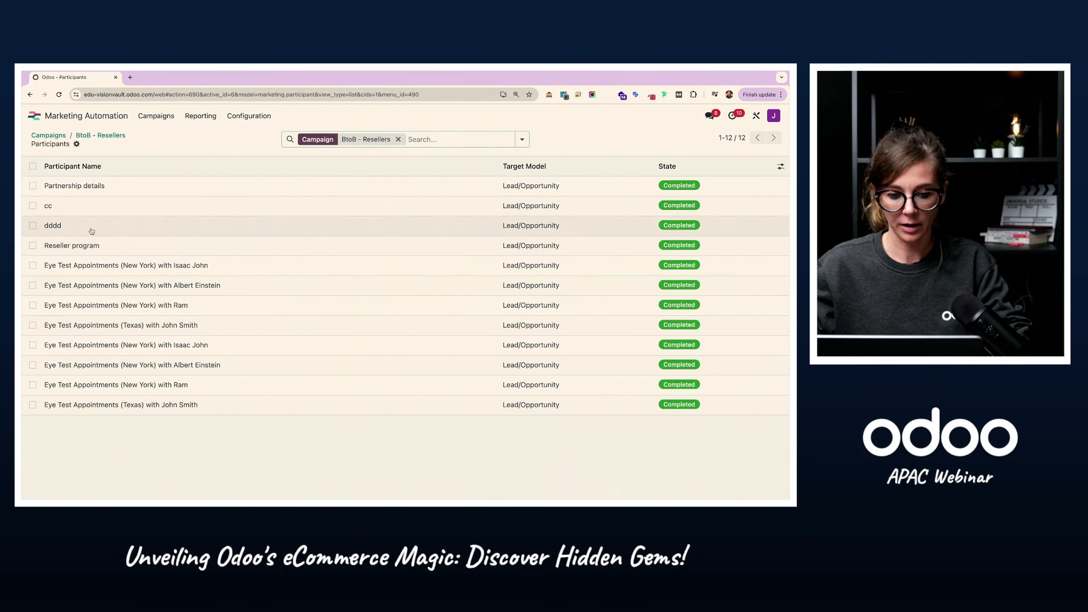
click(90, 190)
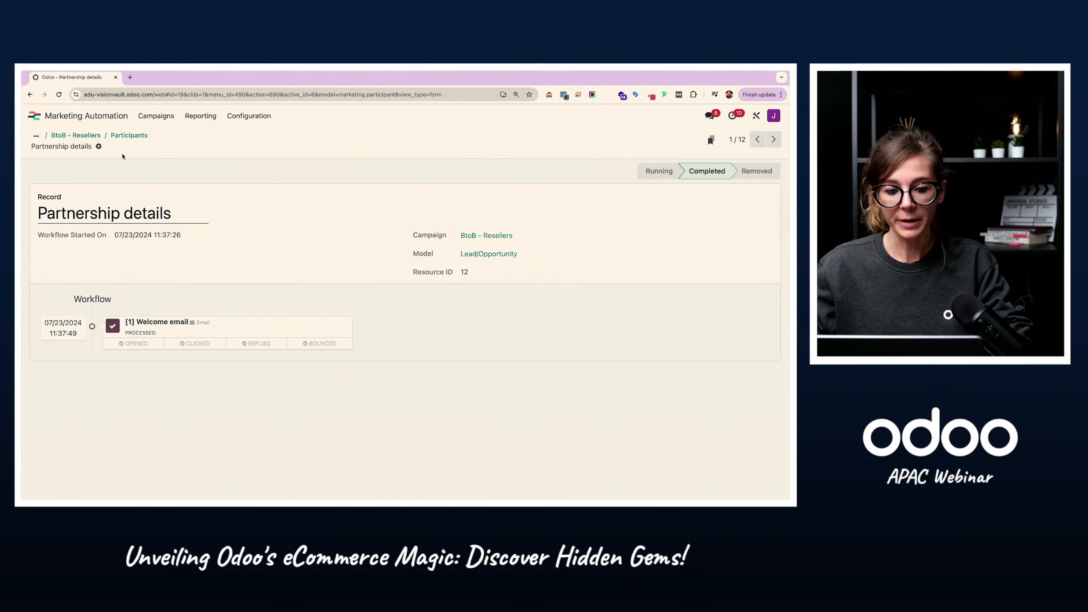
click(129, 136)
Step: Open the Partnership details opportunity in the Resellers team's CRM pipeline, highlight its title and examine the welcome email in its message history
click(35, 116)
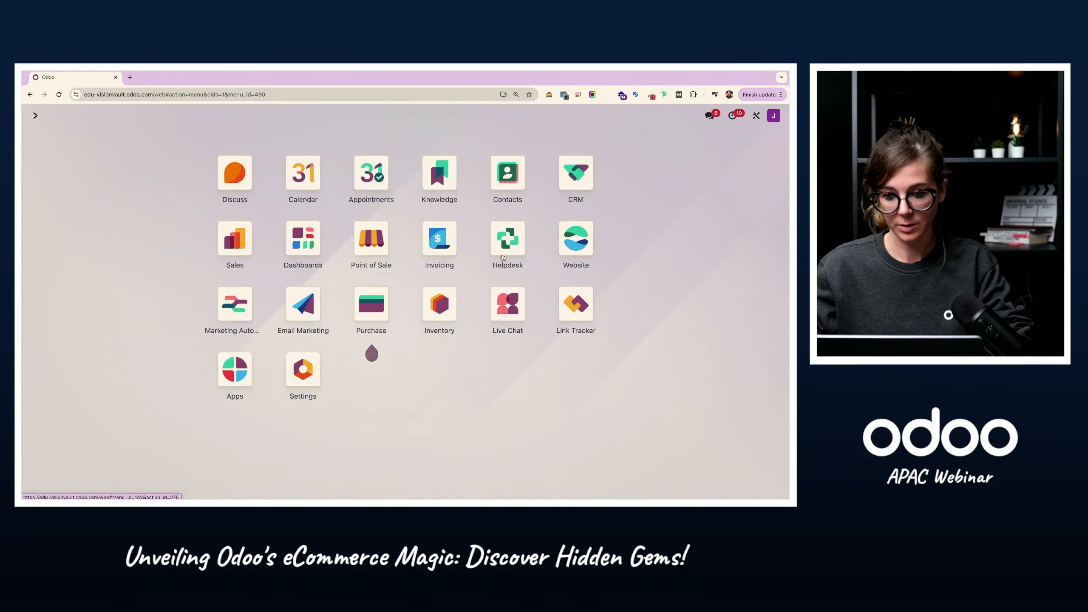
click(576, 173)
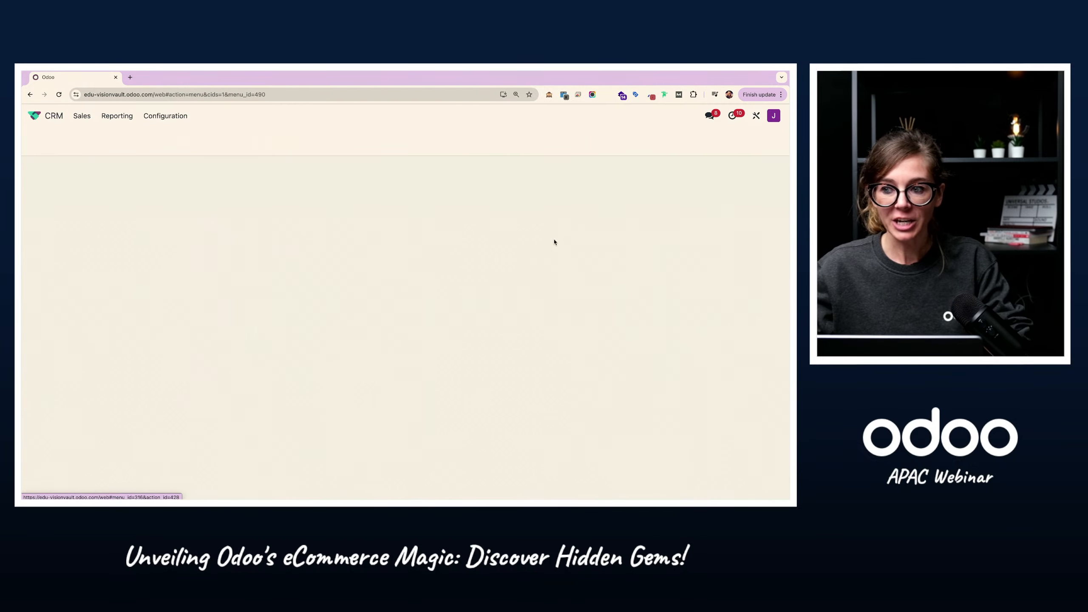
click(81, 116)
click(92, 176)
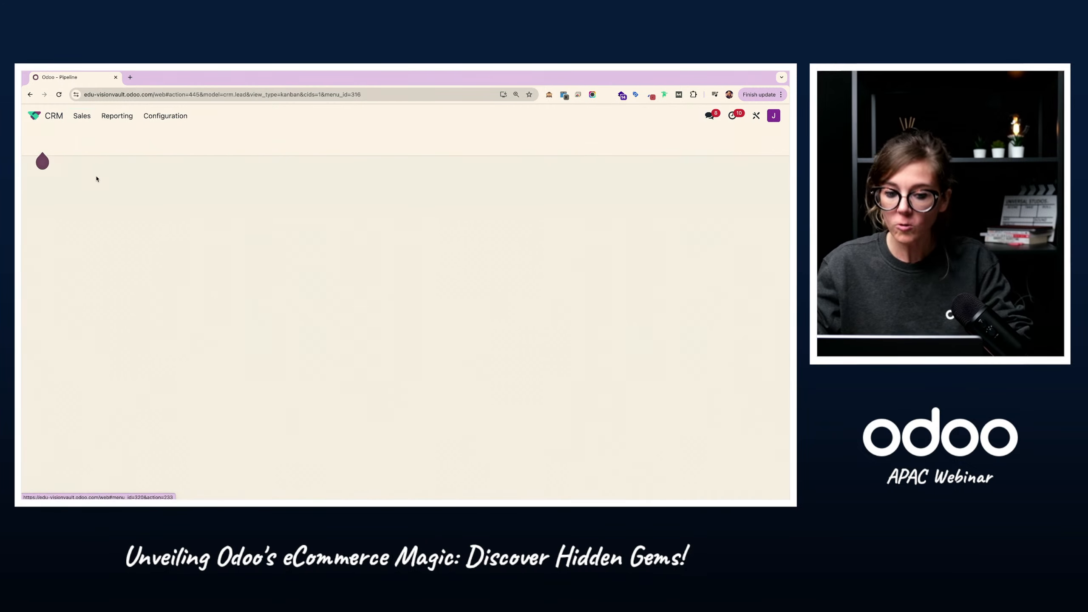
click(310, 195)
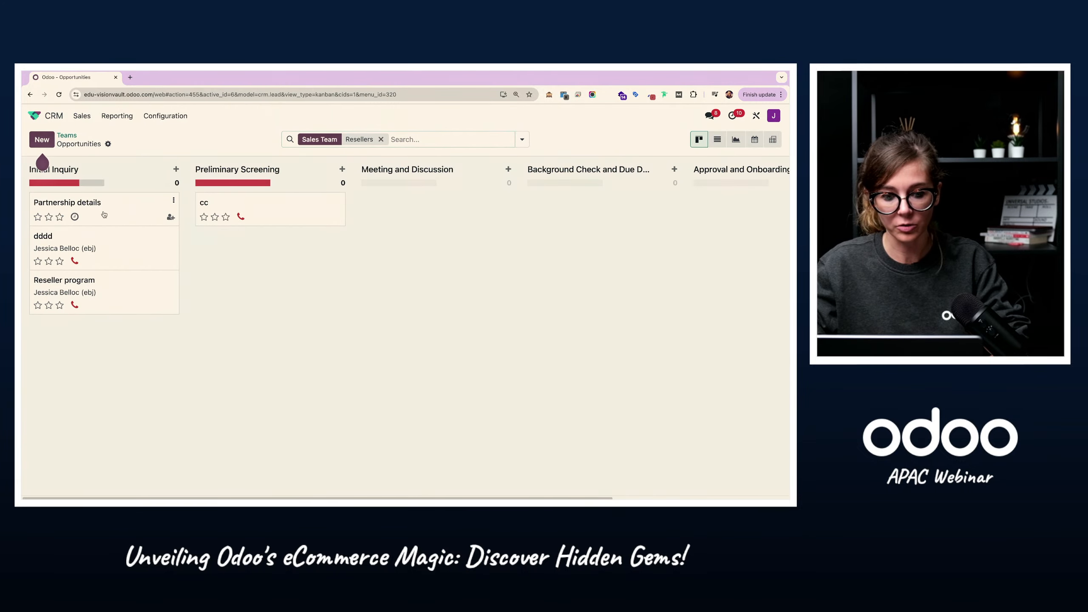
click(103, 218)
drag(46, 200, 205, 202)
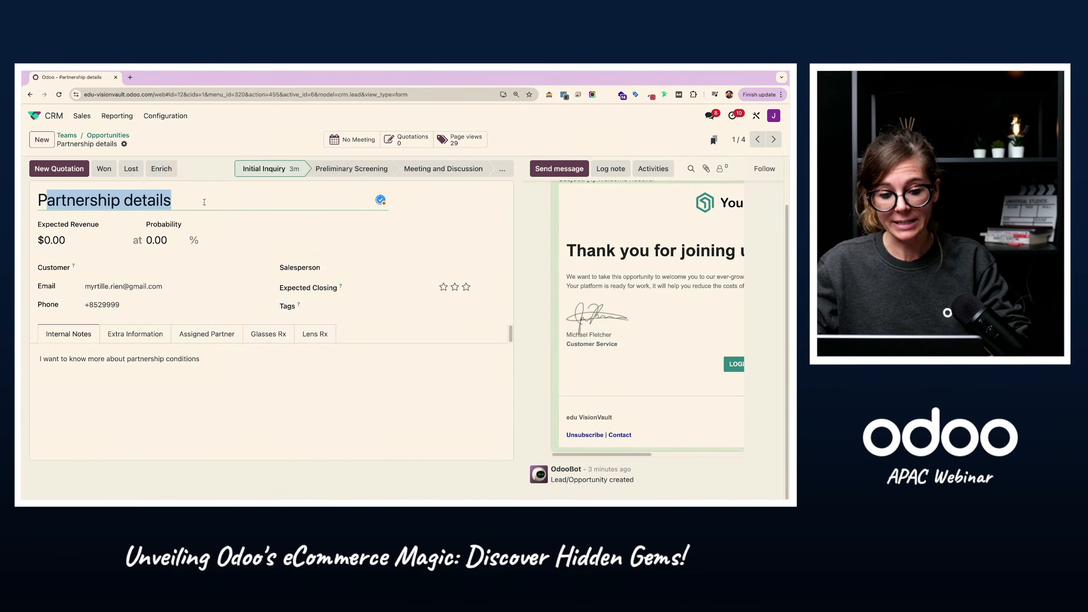
scroll(669, 309, up, 2)
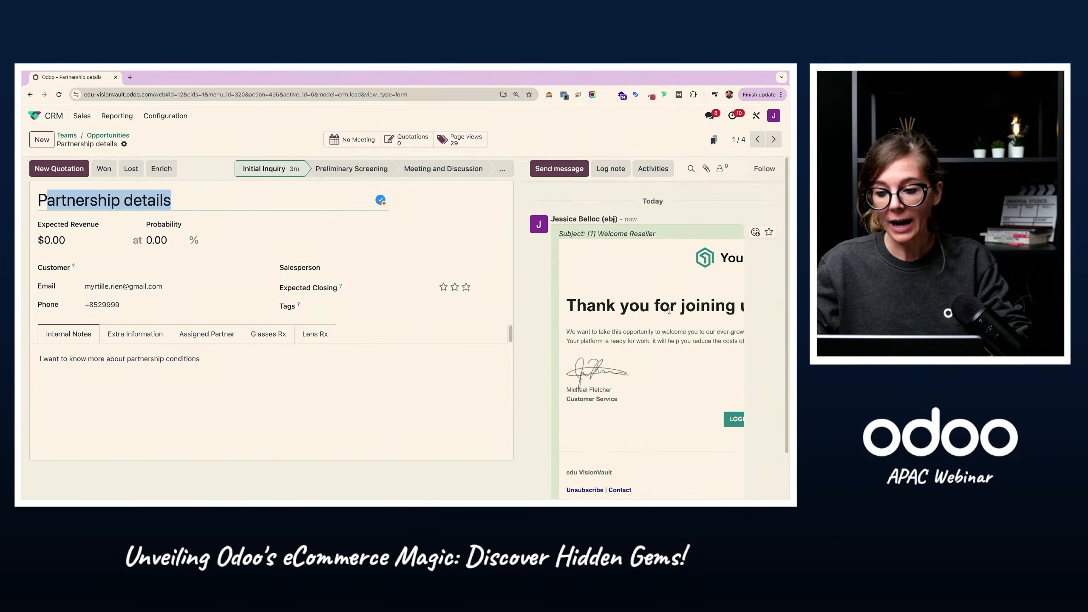
scroll(589, 265, down, 2)
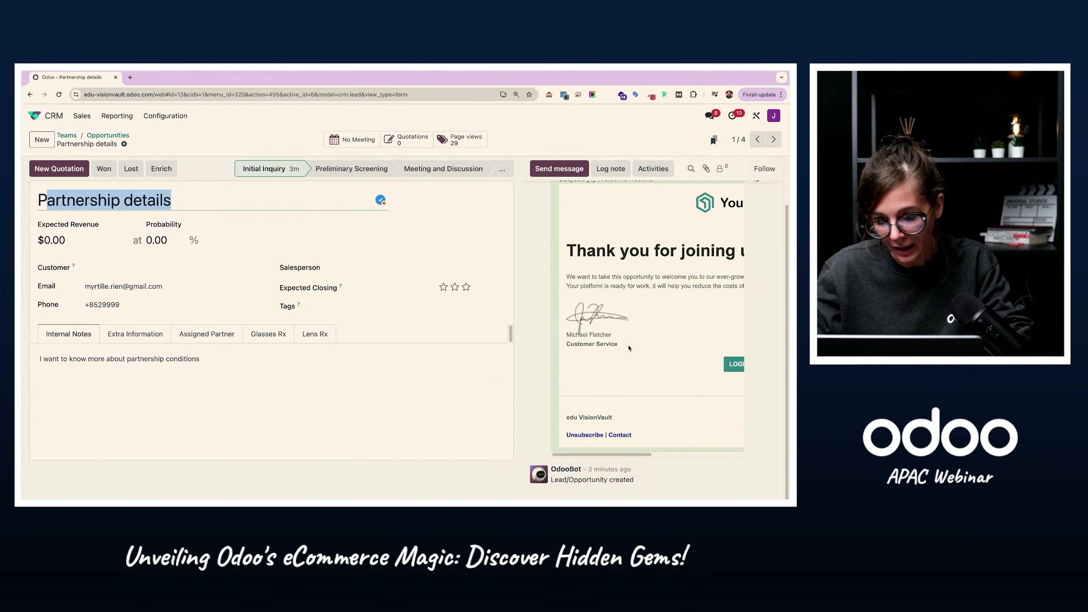
scroll(557, 283, up, 2)
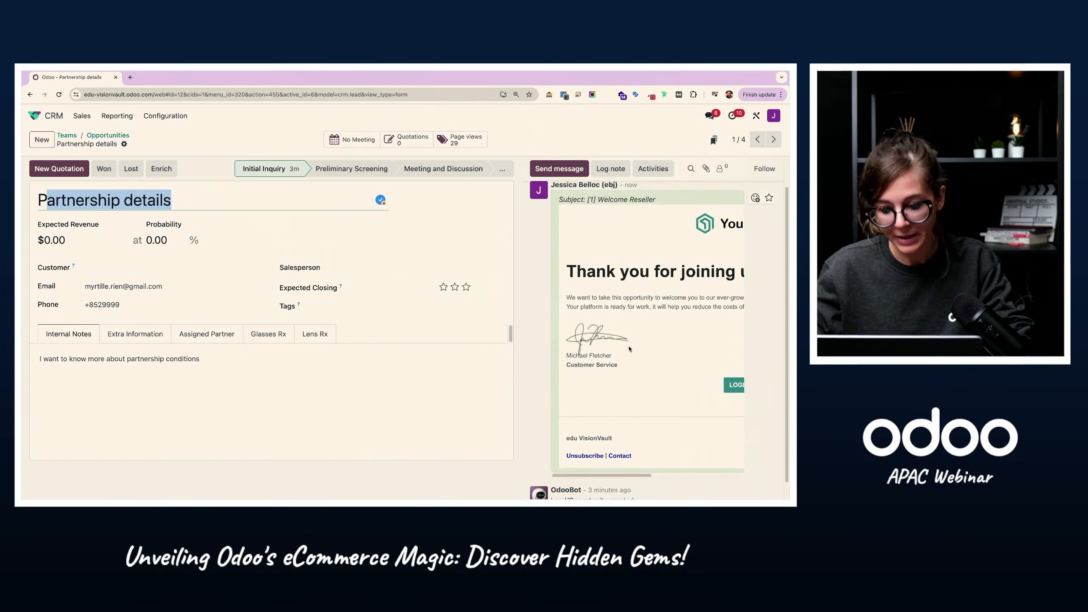
Step: View the Resellers pipeline and the website's Become a Reseller page, and reopen the Partnership details opportunity in the CRM
click(107, 137)
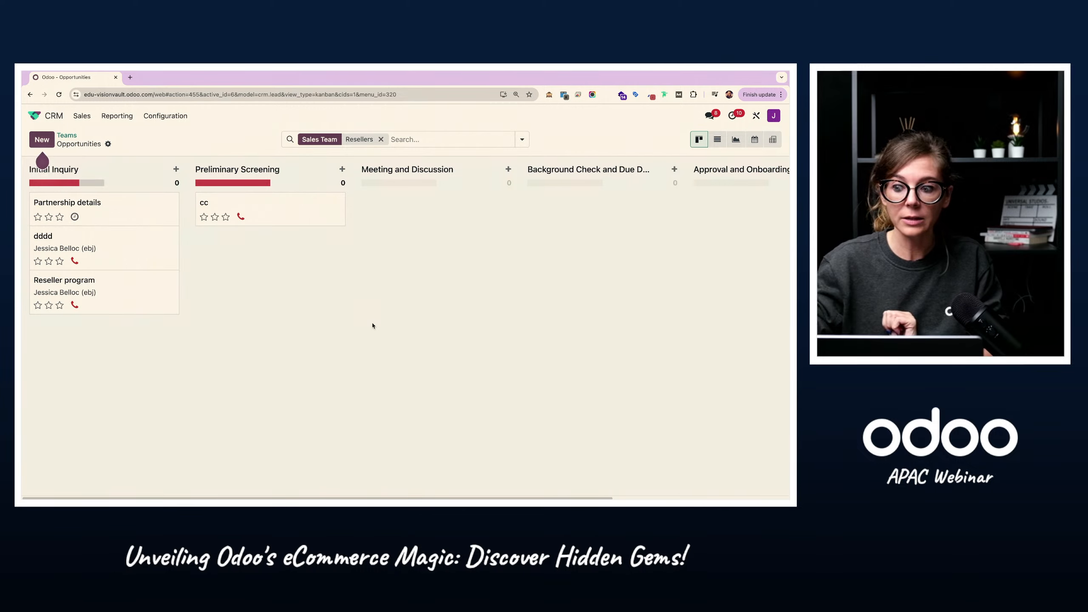
key(ctrl+Right)
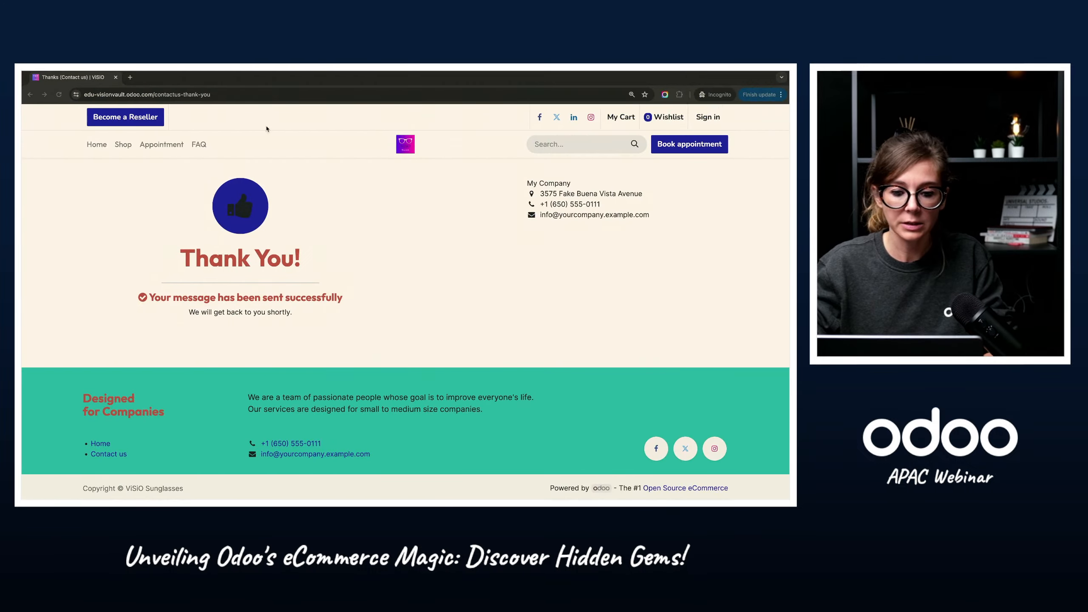
click(158, 121)
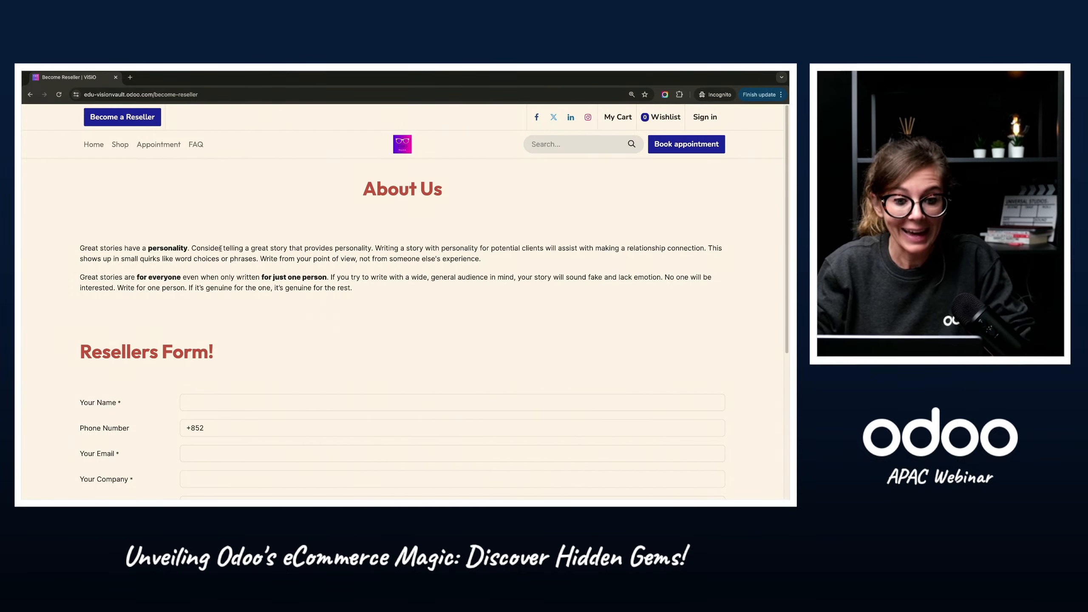
key(ctrl+Left)
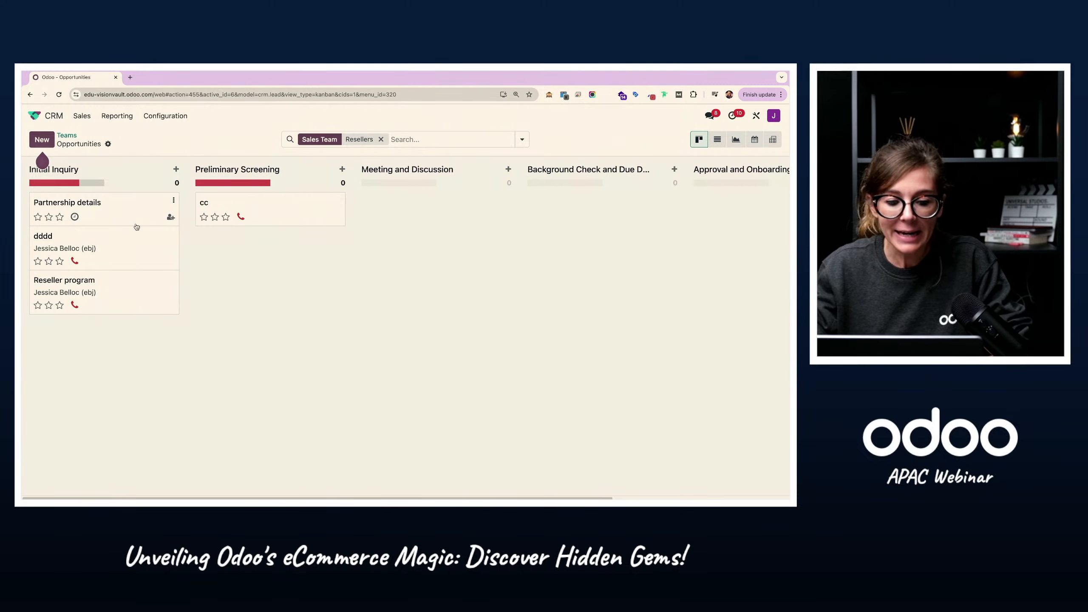
click(121, 210)
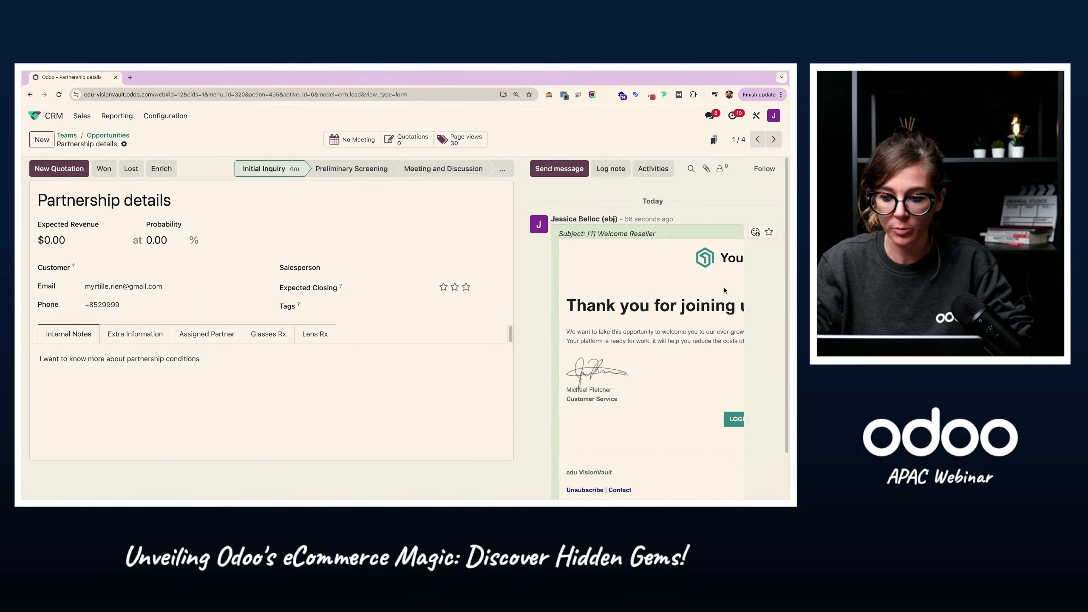
Step: Add a server action activity named "[2] Call Activity" to the BtoB - Resellers marketing campaign, using "[1] Reseller - Activity Call for sales person"
click(59, 114)
click(238, 311)
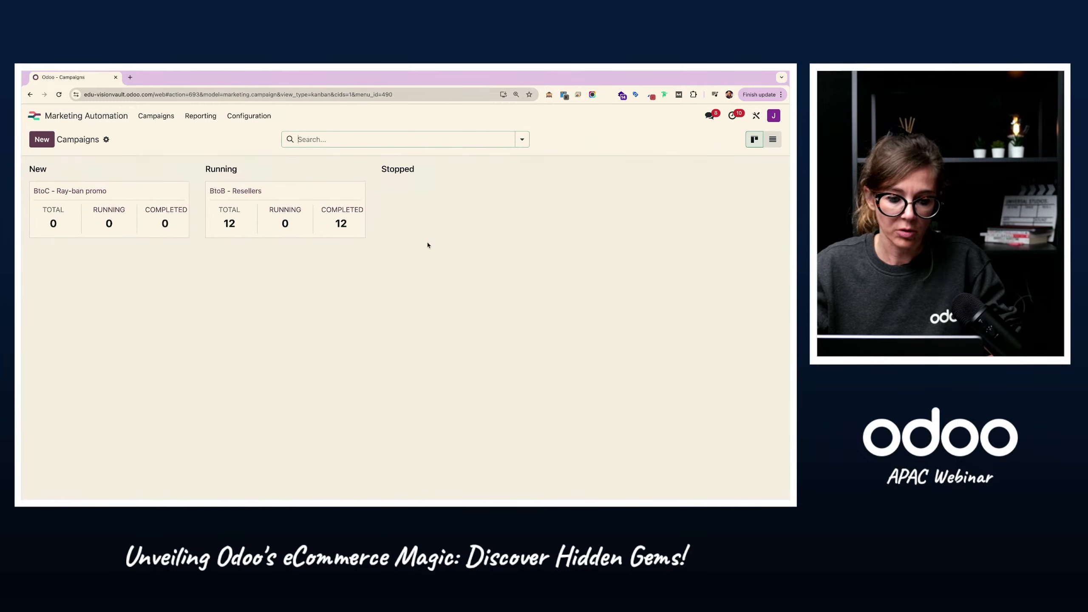
click(253, 195)
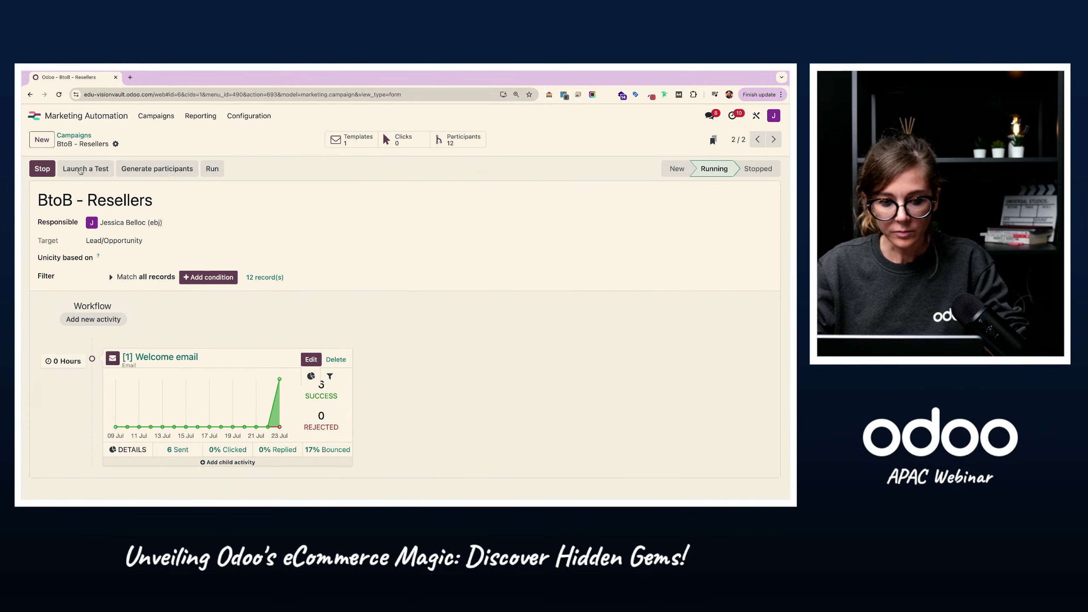
click(93, 320)
text([2] Call Activity)
click(258, 265)
click(272, 287)
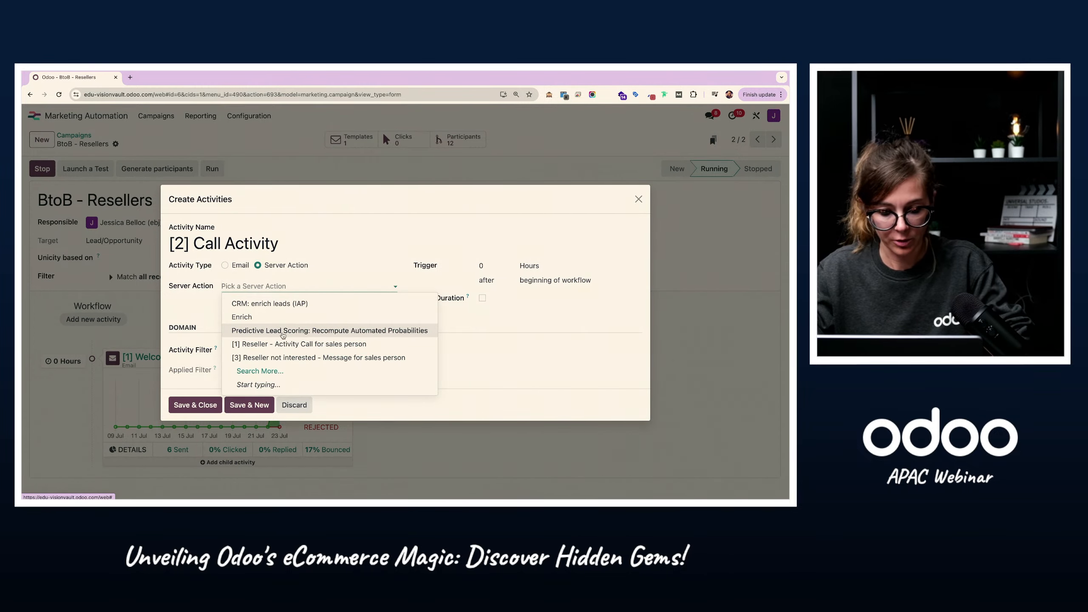
click(324, 347)
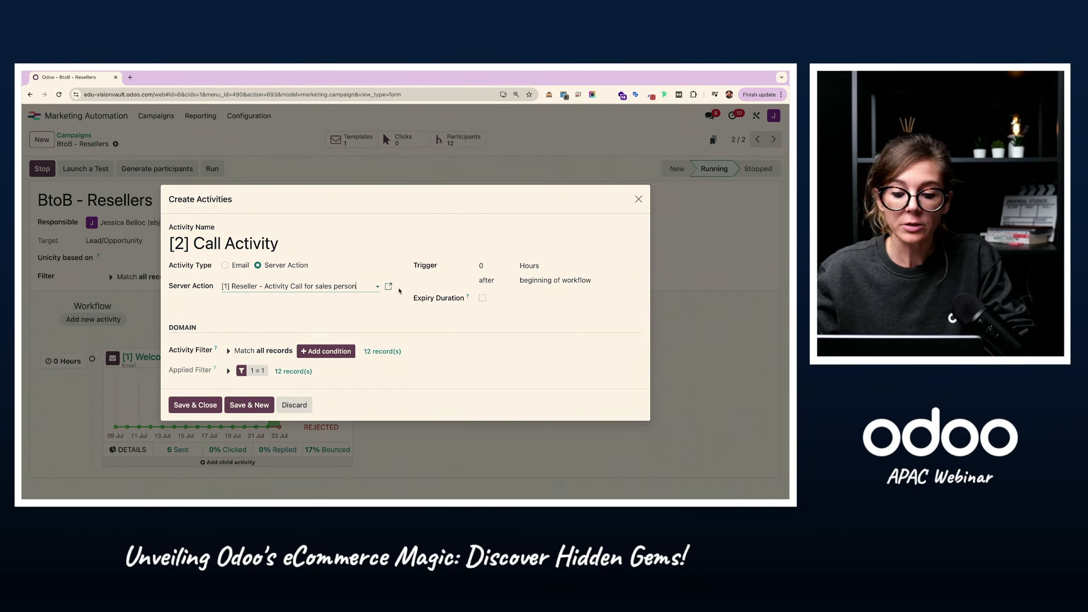
Step: Examine the type, activity type and title settings of the call server action and close it with saving
click(389, 287)
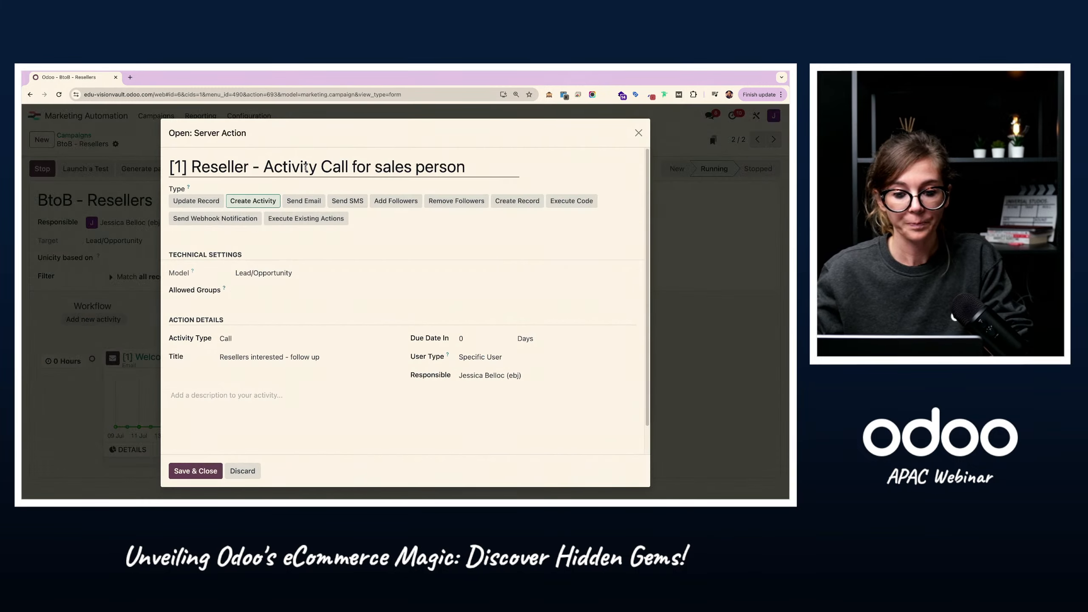
click(204, 166)
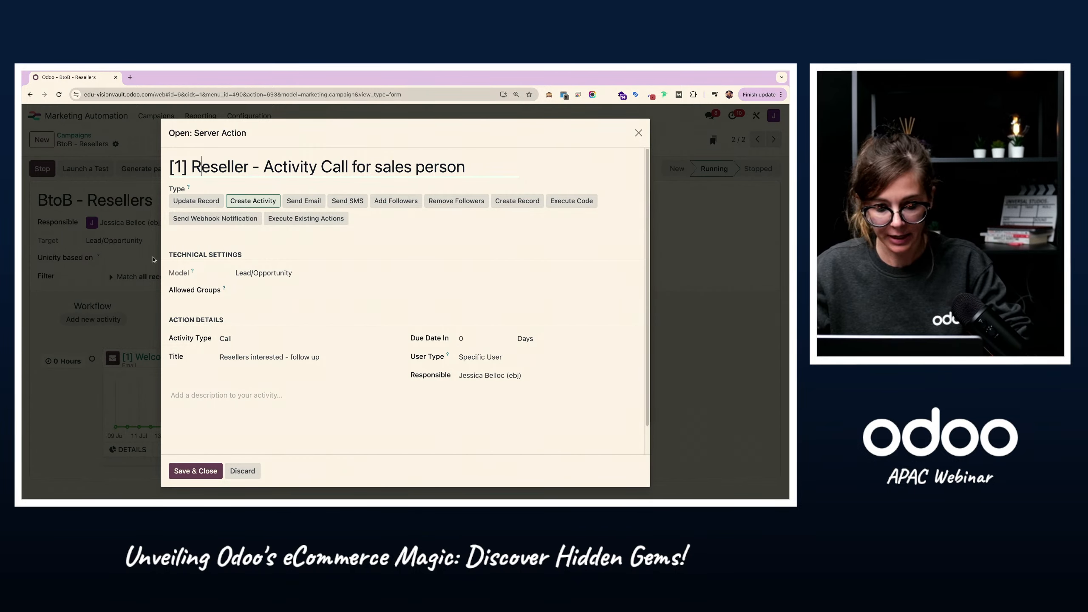
click(180, 338)
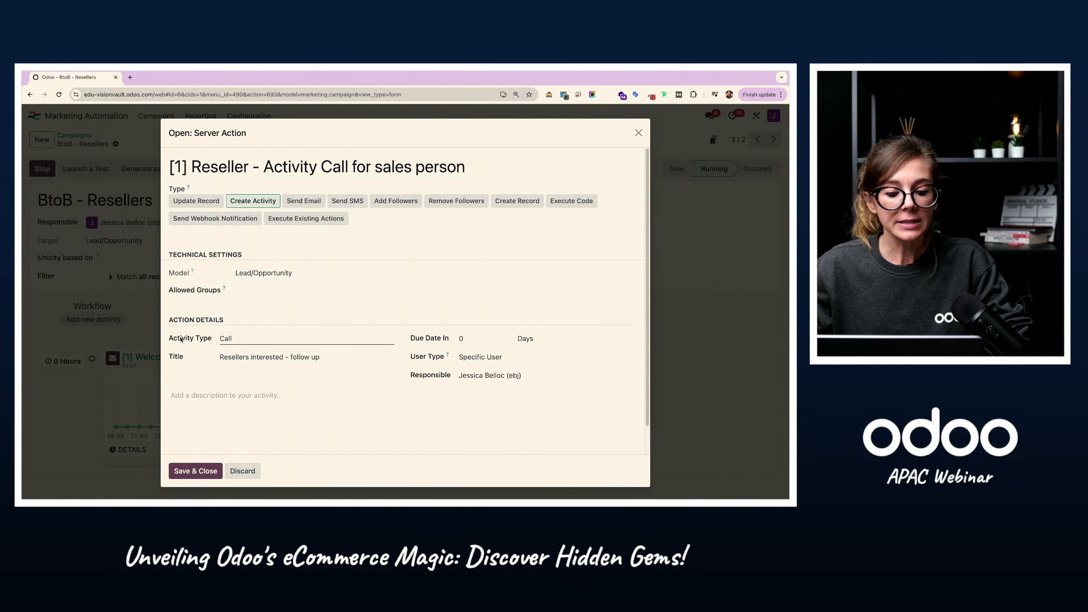
drag(169, 338, 205, 338)
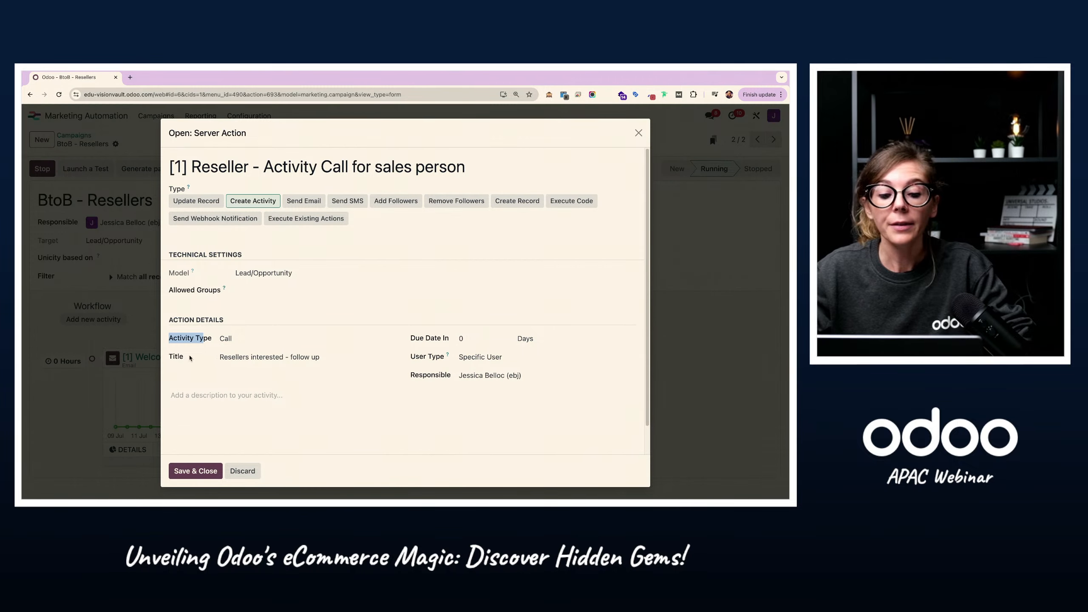
triple_click(248, 358)
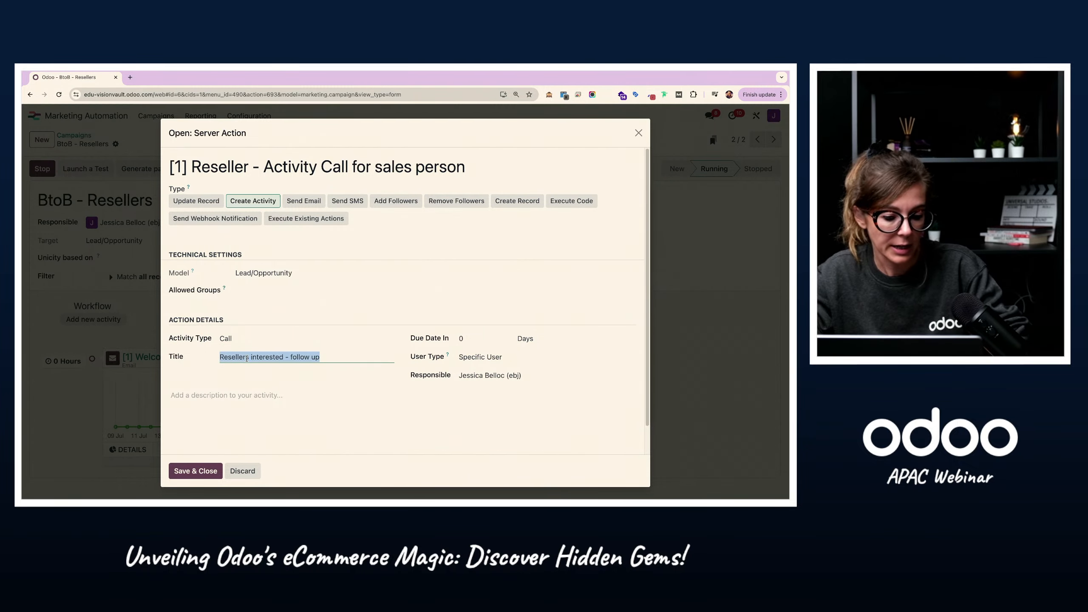
click(194, 470)
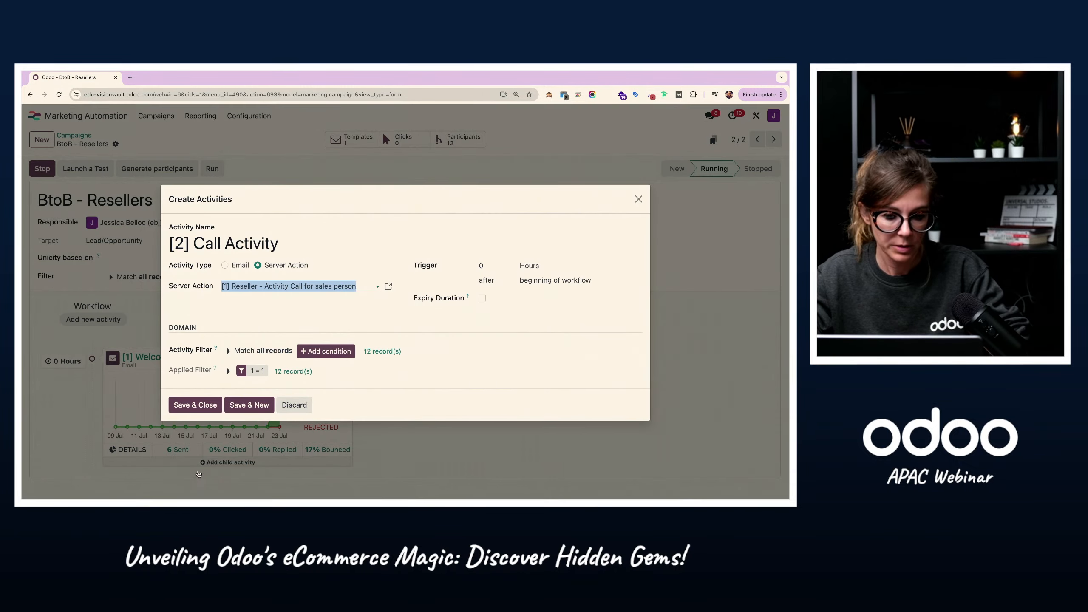
Step: Save the [2] Call Activity to the campaign and review the workflow's activities
click(176, 411)
scroll(381, 200, down, 2)
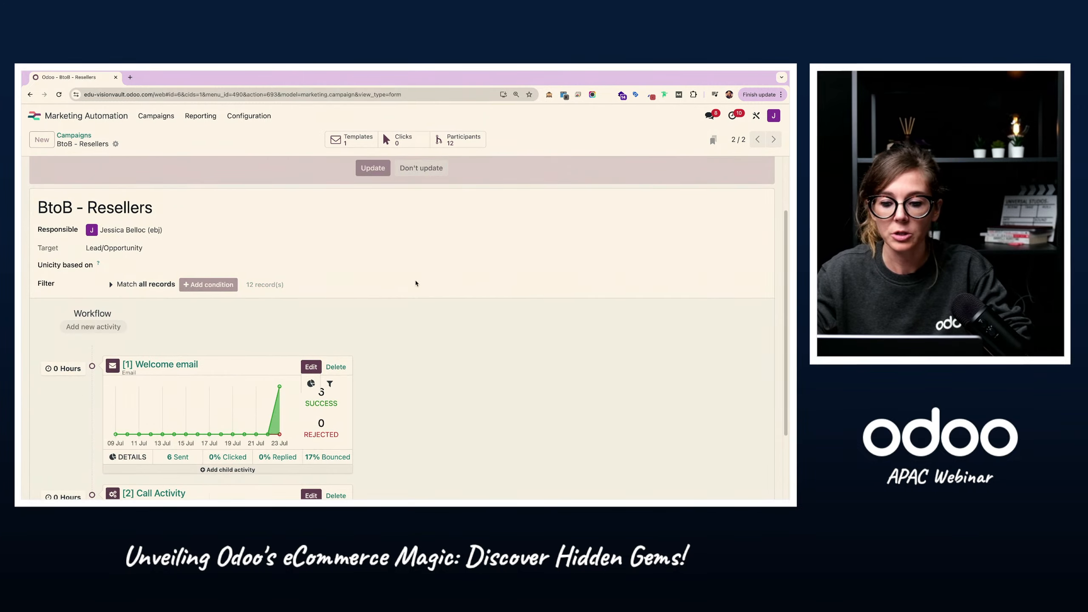
scroll(516, 304, down, 2)
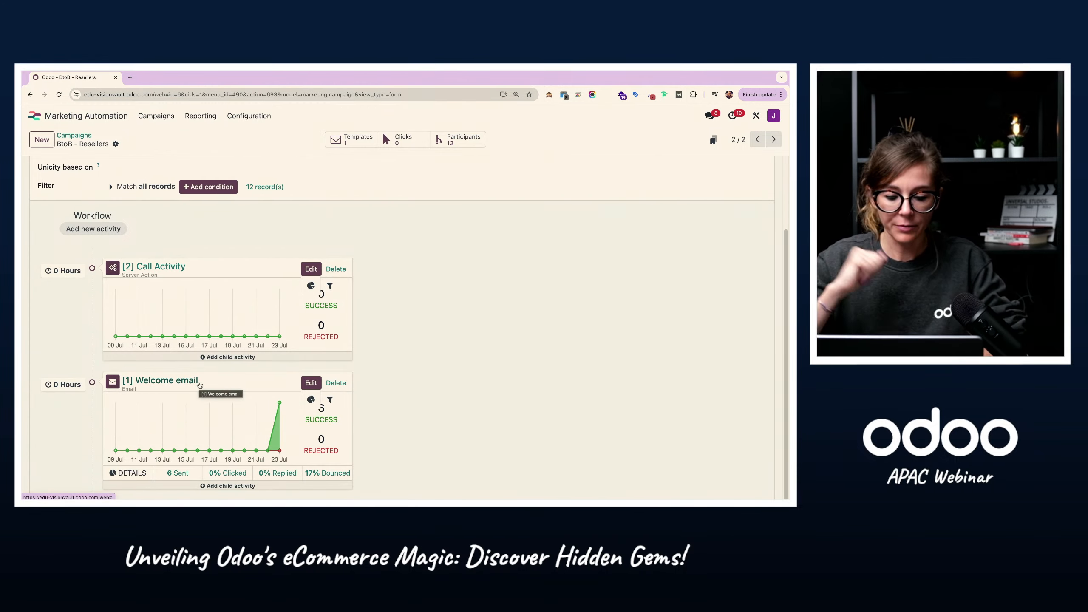
Step: Switch to the website's reseller page, highlight the Resellers Form heading, review the form's fields and return to the campaign
key(ctrl+Right)
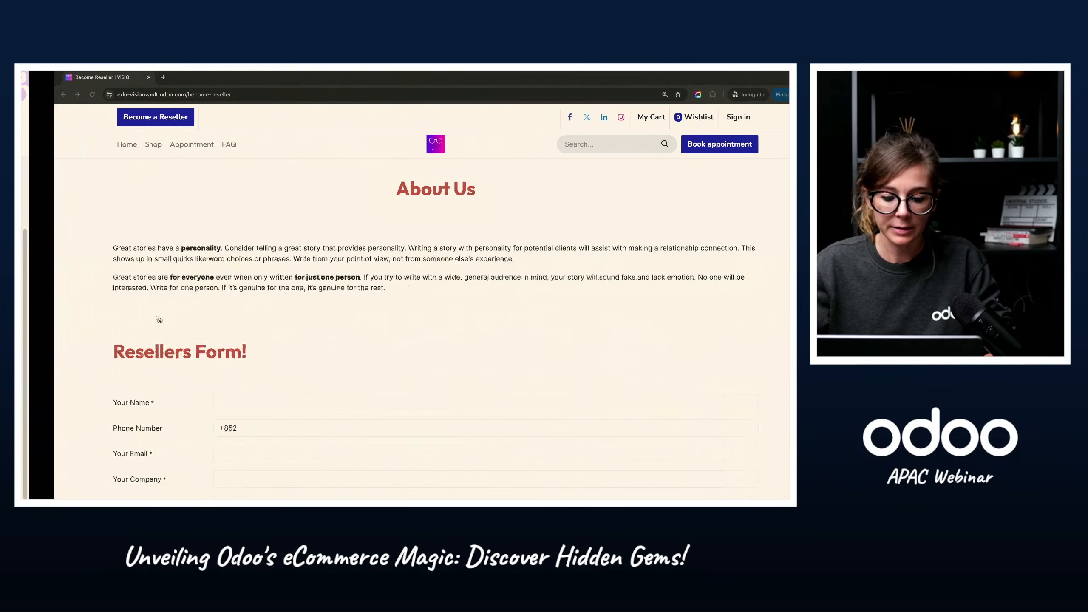
drag(83, 377, 270, 377)
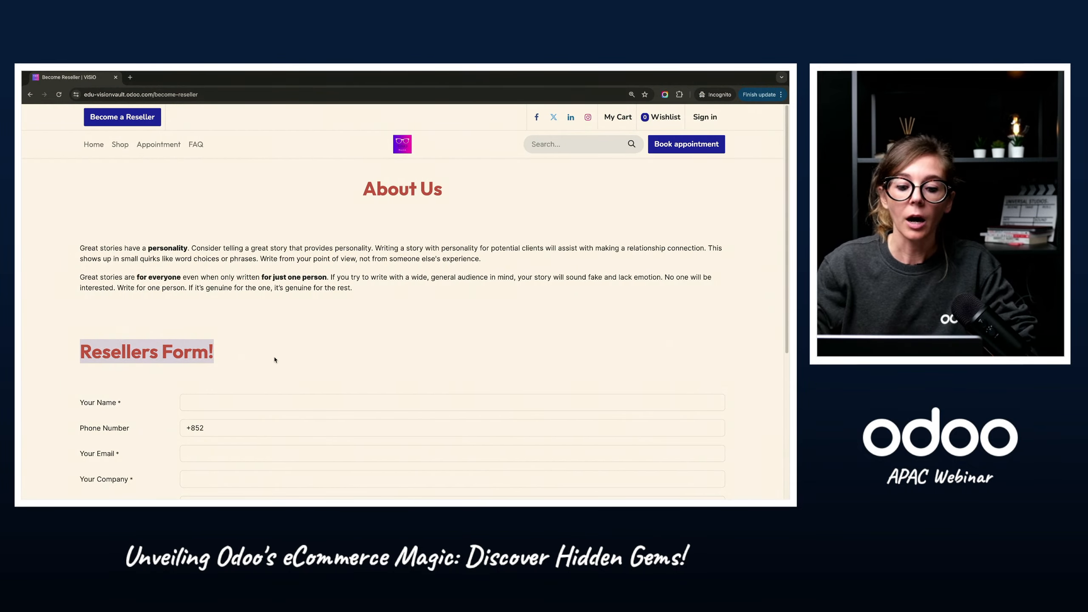
scroll(274, 360, down, 3)
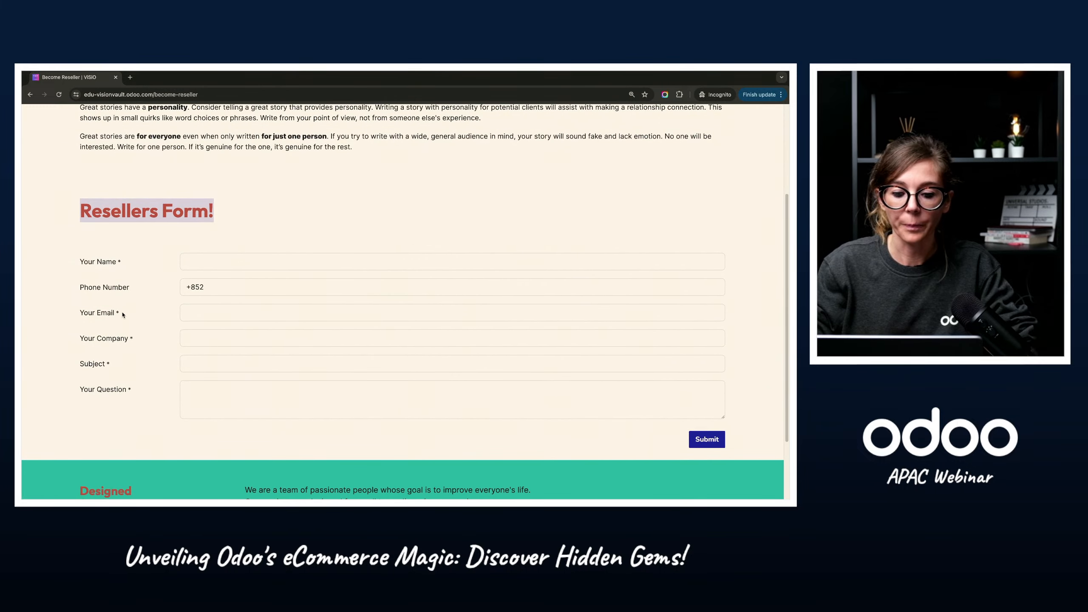
key(ctrl+Left)
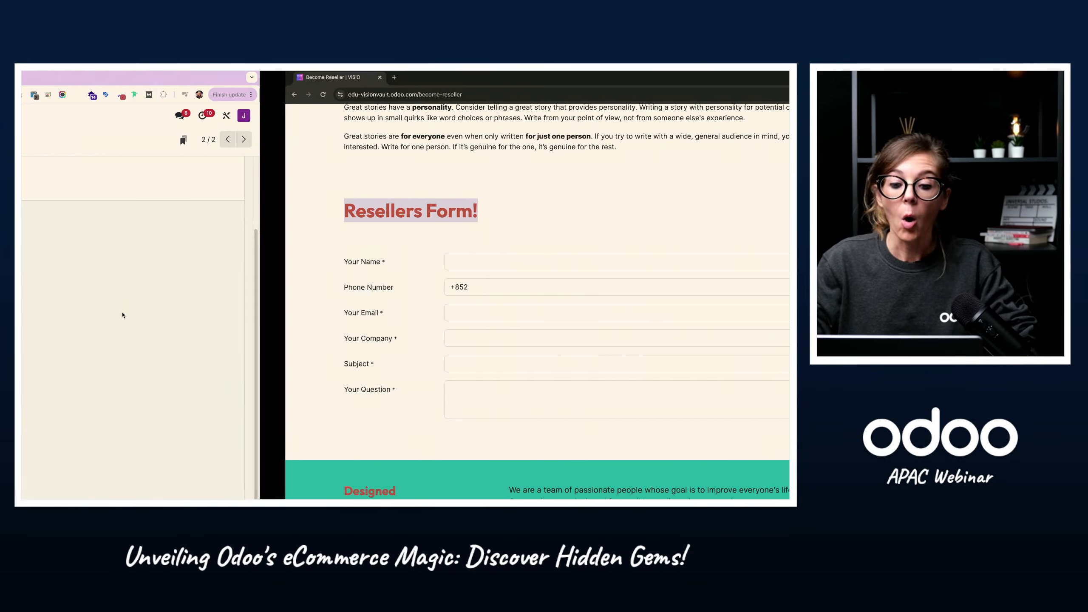
Step: Run the next scheduled activity for each participant of the BtoB - Resellers campaign with the call activity included
scroll(114, 207, up, 1)
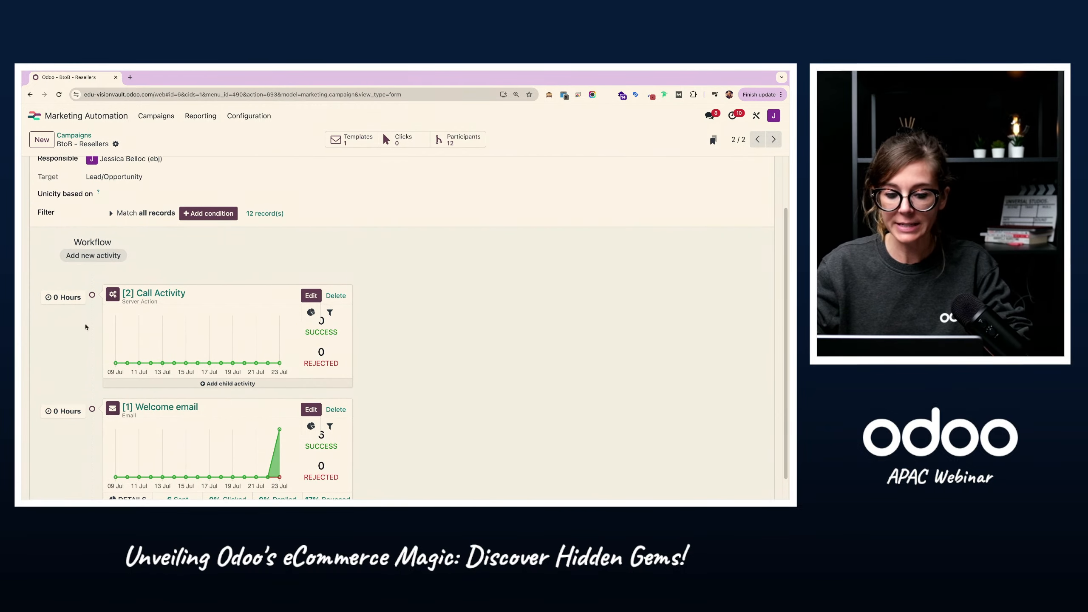
scroll(190, 345, up, 1)
scroll(190, 346, up, 2)
click(212, 168)
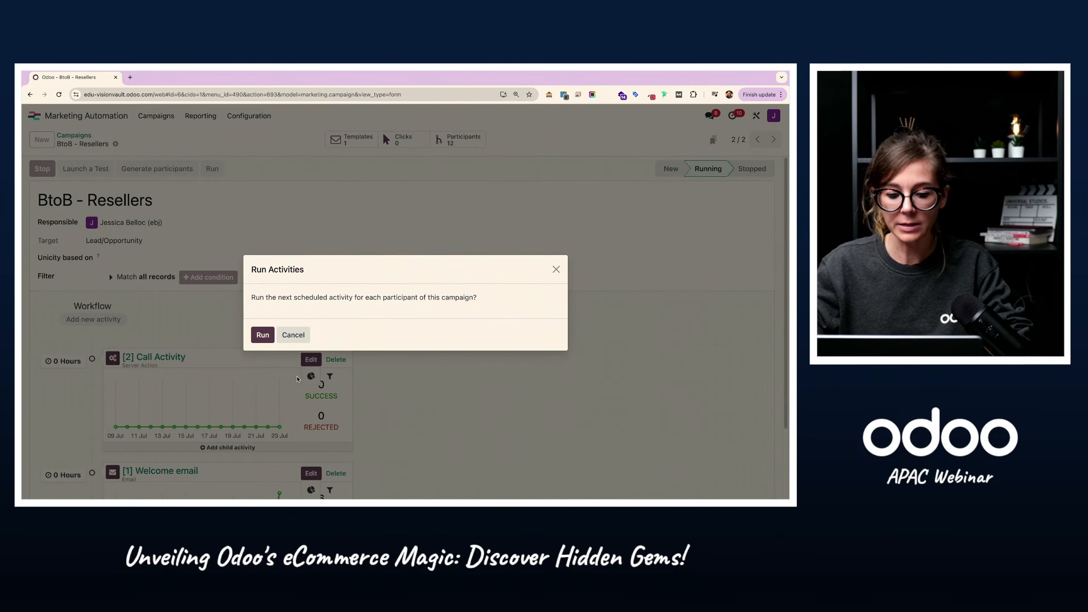
click(262, 335)
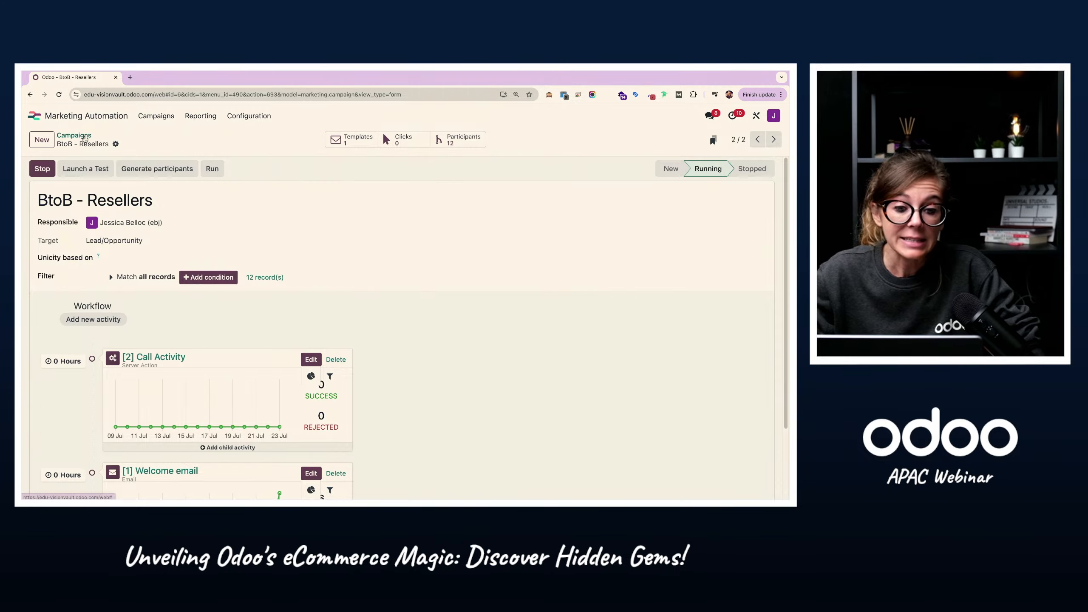
Step: Filter the campaigns list by "jj" to view the ready-made campaign templates, highlight the Create a Campaign heading and clear the filter
click(84, 136)
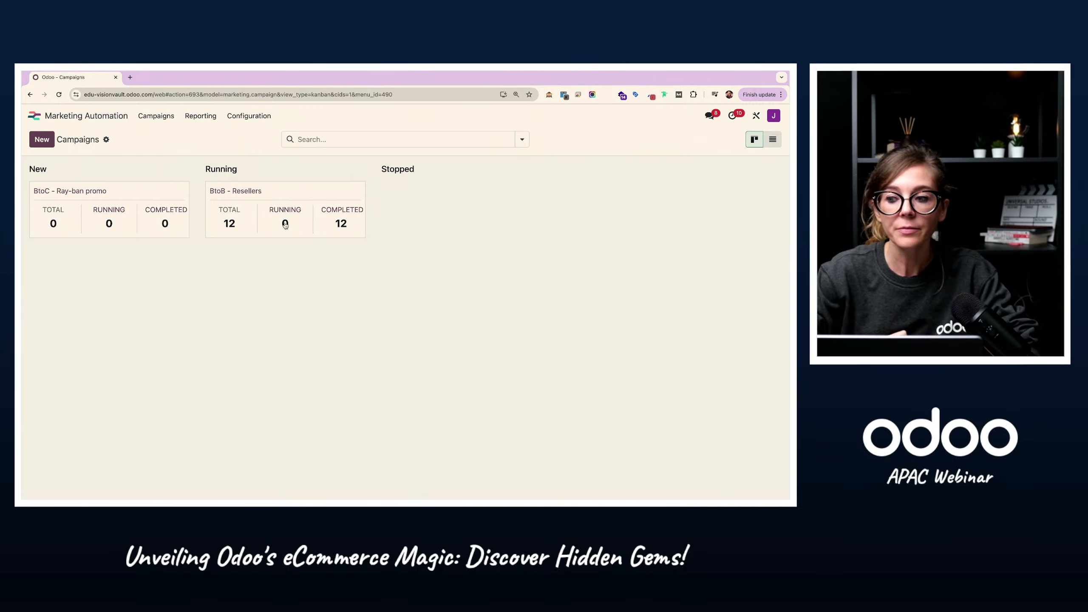
click(377, 137)
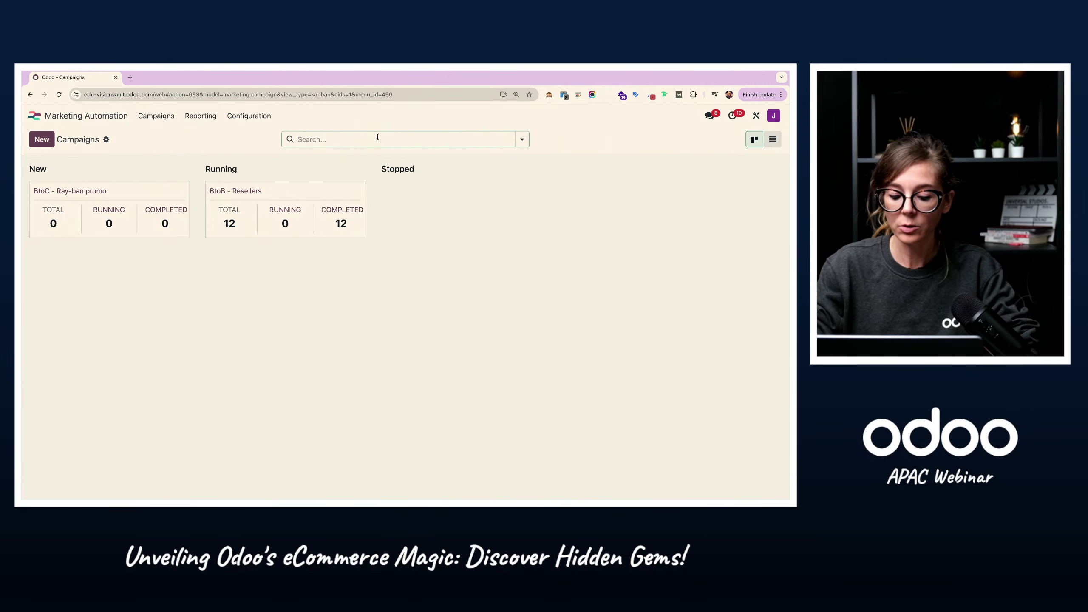
text(jj)
key(Return)
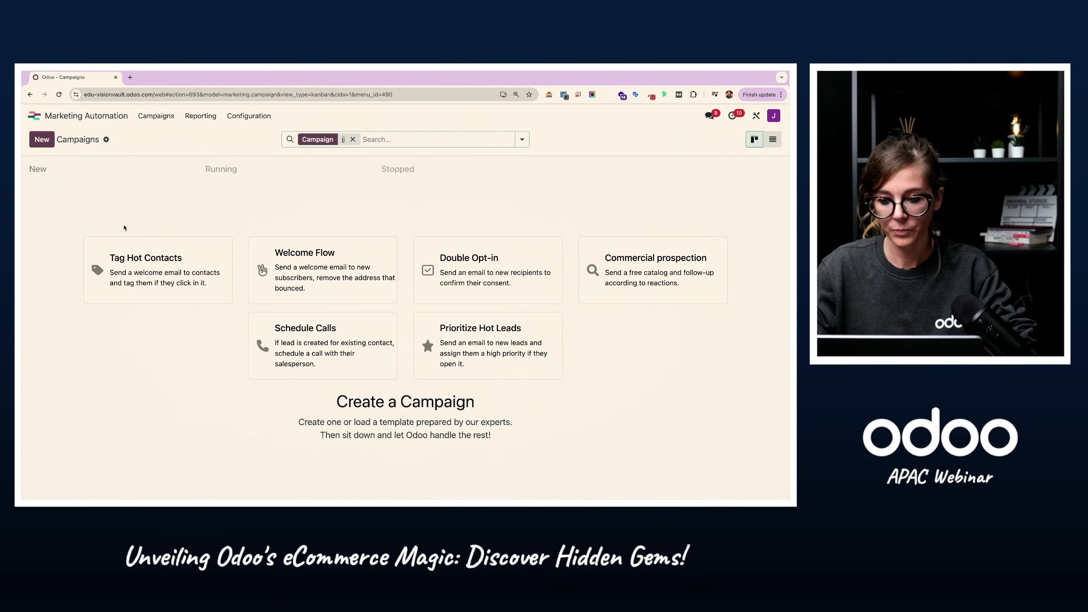
drag(337, 401, 476, 404)
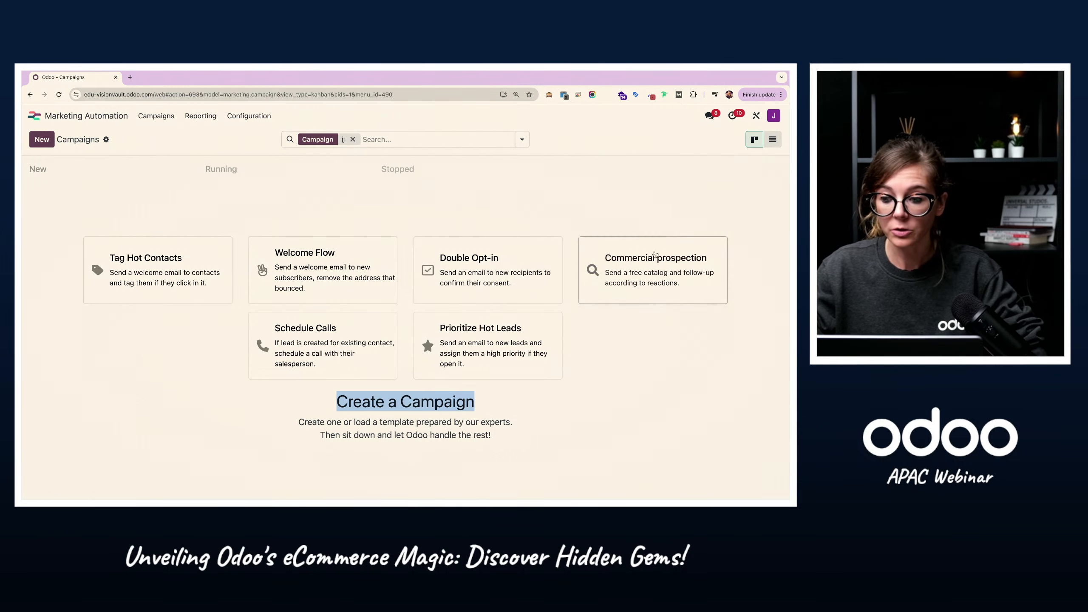
click(441, 410)
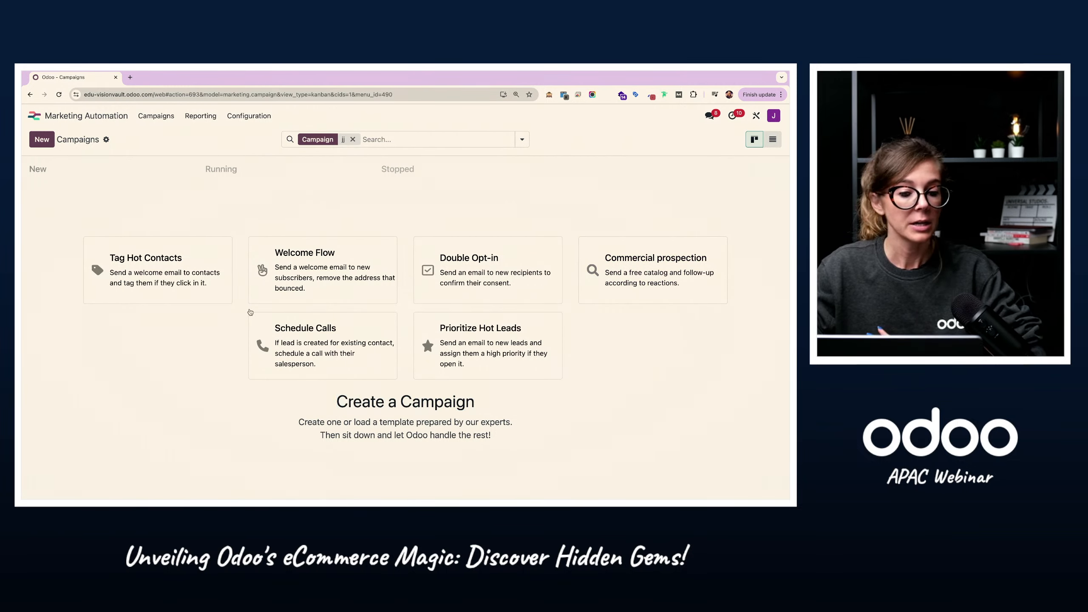
click(354, 140)
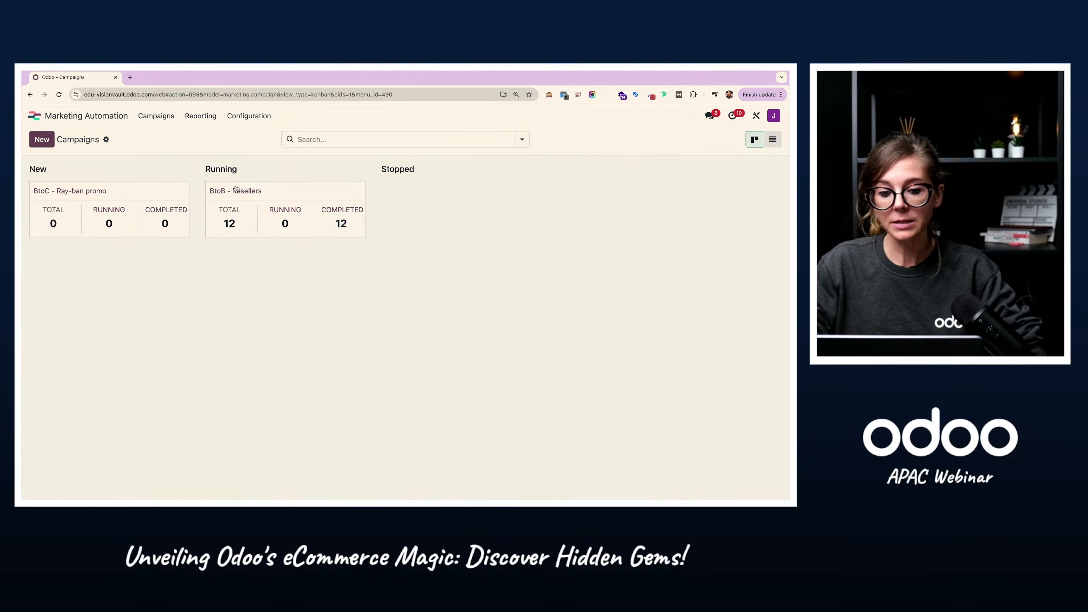
Step: Glance at the Strategy #2 slide, open the BtoC - Ray-ban promo campaign in Odoo and highlight its title
key(ctrl+Left)
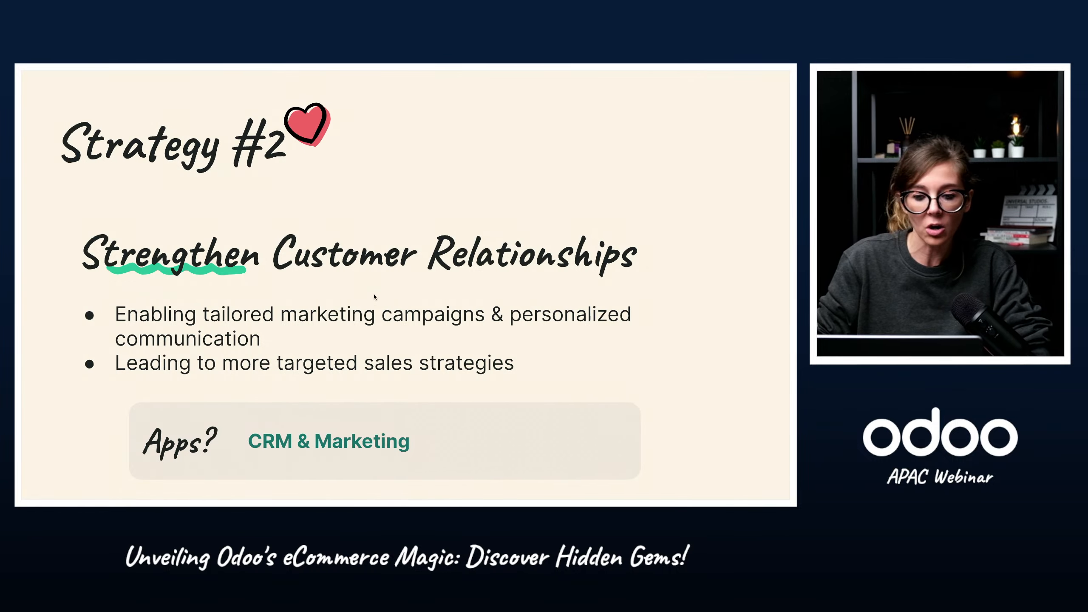
key(ctrl+Right)
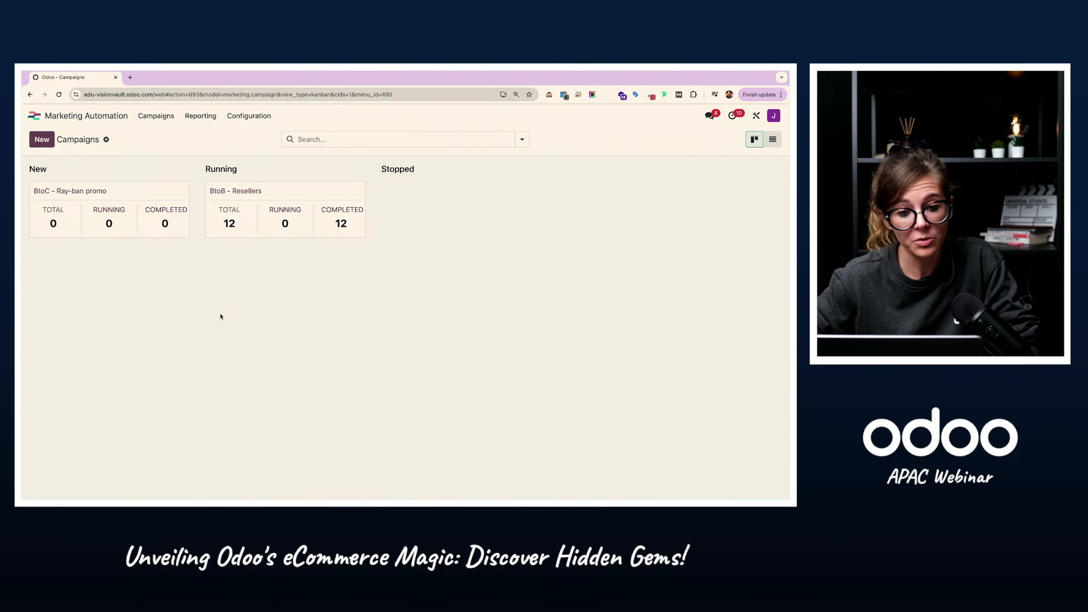
click(89, 196)
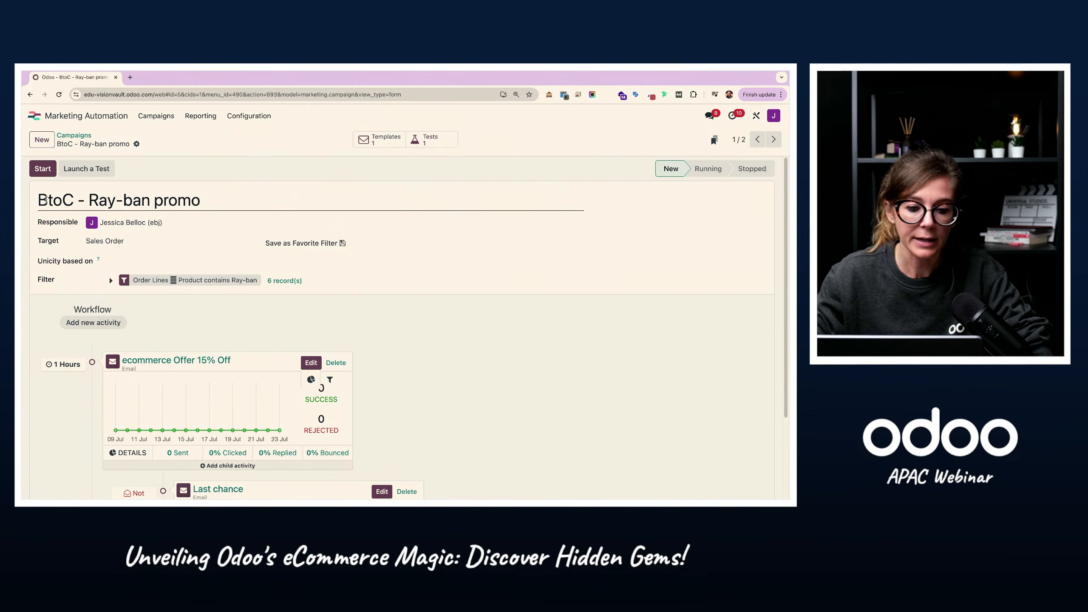
drag(45, 200, 199, 165)
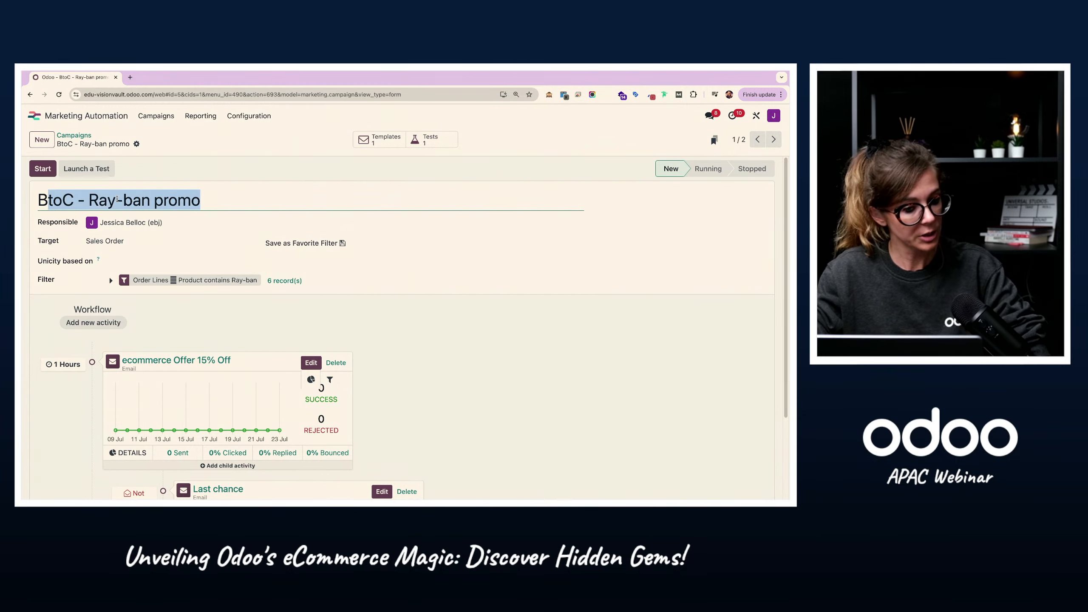
click(106, 199)
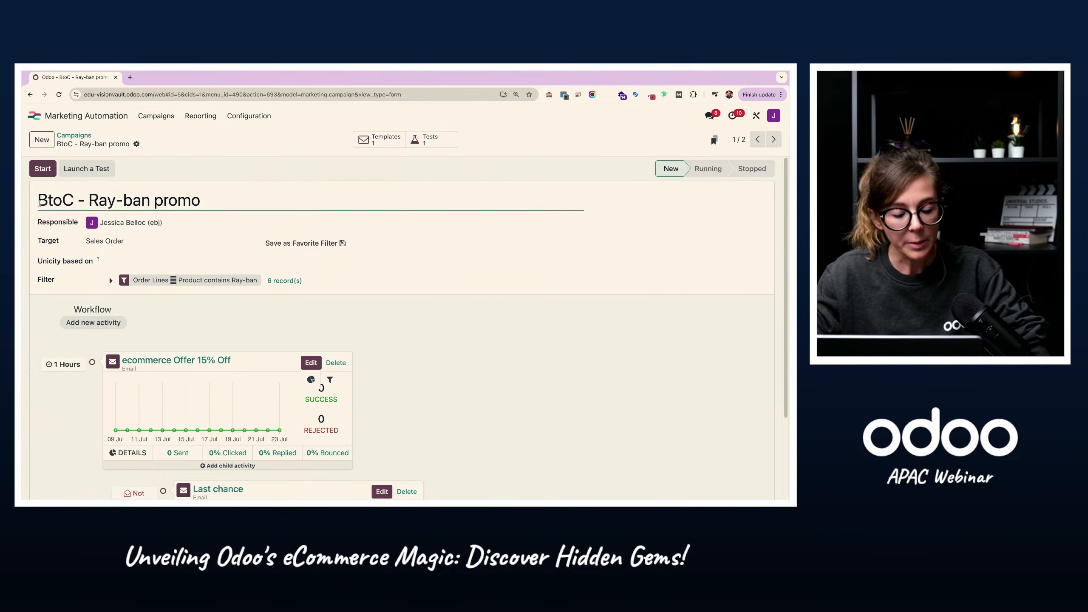
Step: Highlight the campaign title, expand the filter on products containing Ray-ban, view the matching sales orders and close the list
drag(38, 199, 284, 200)
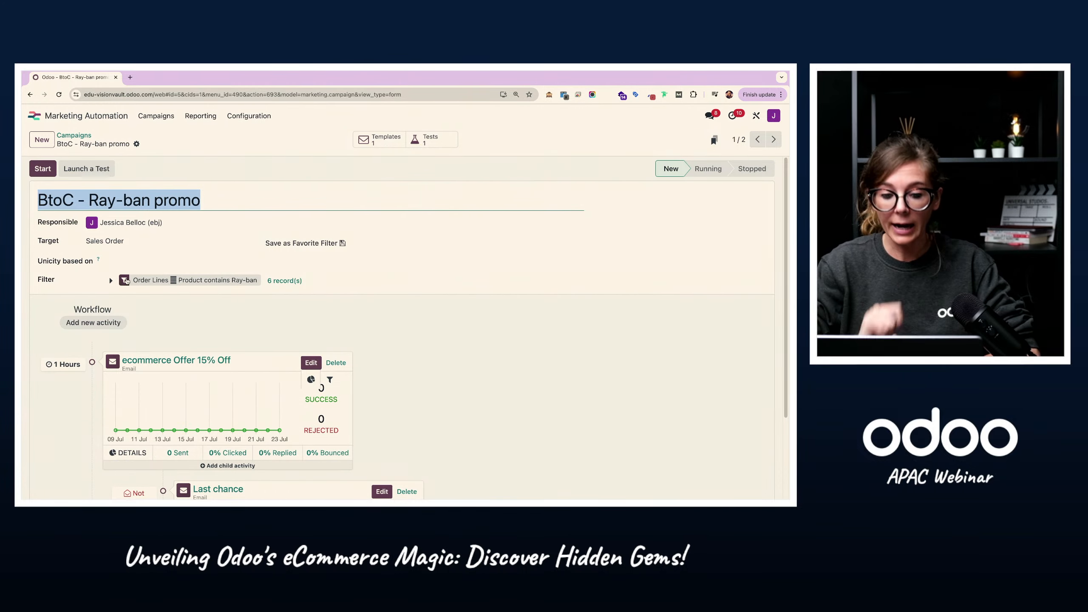
click(126, 281)
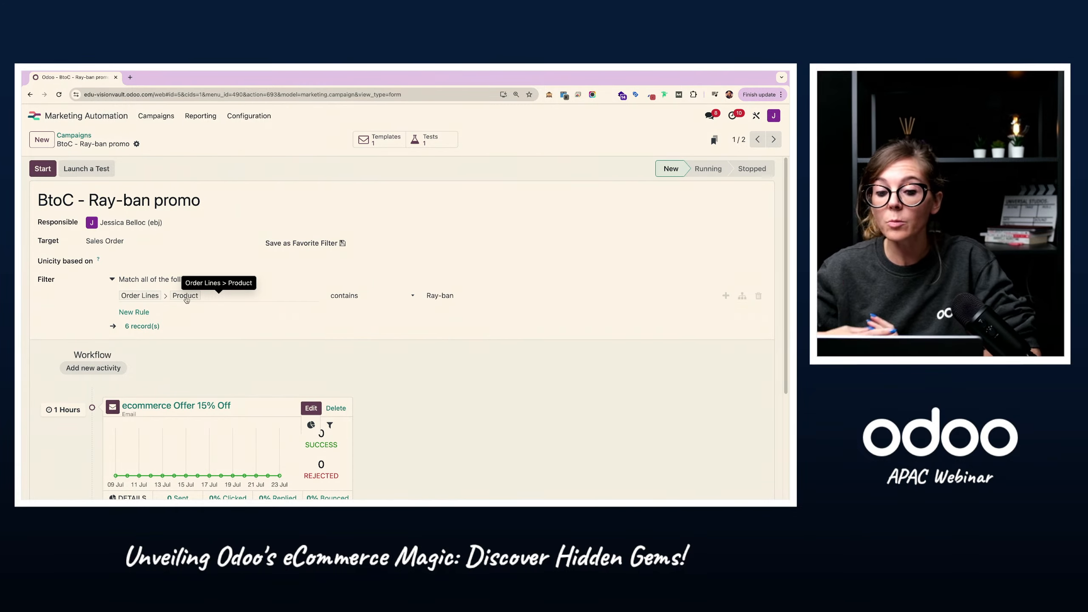
click(493, 298)
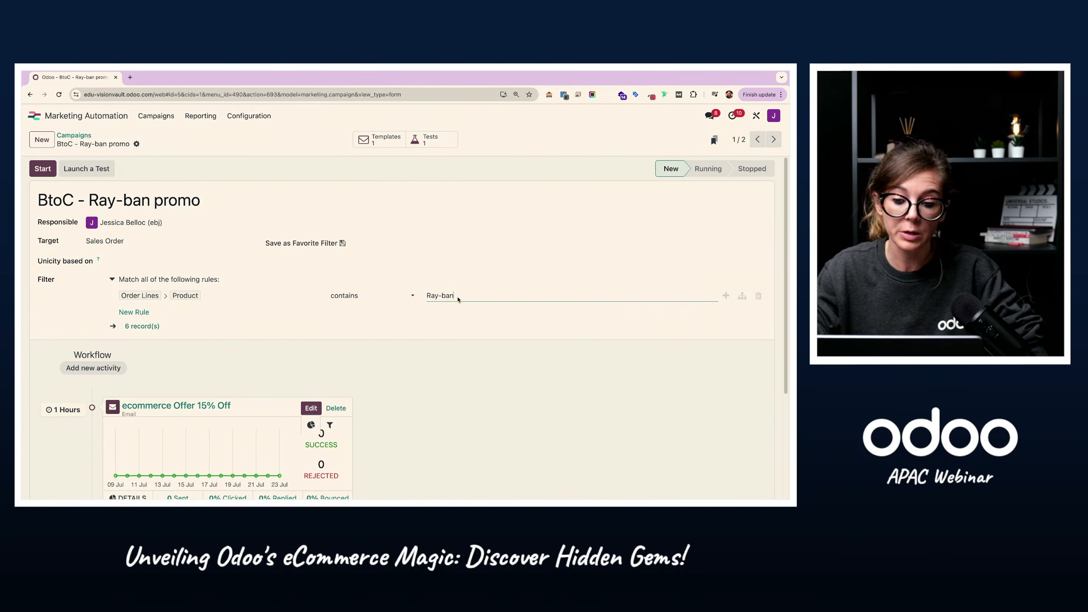
click(145, 327)
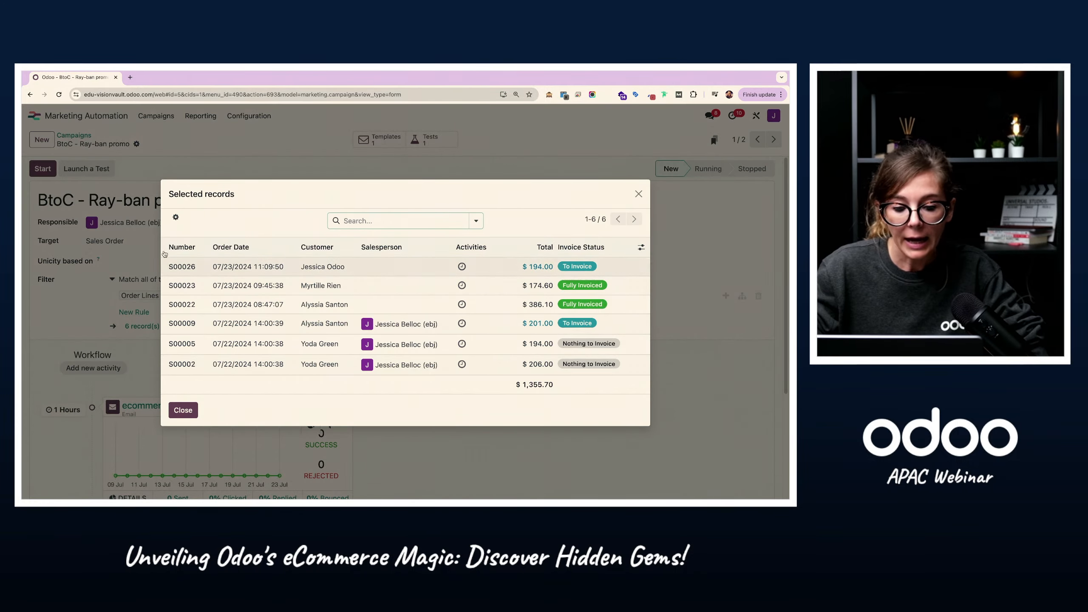
click(184, 410)
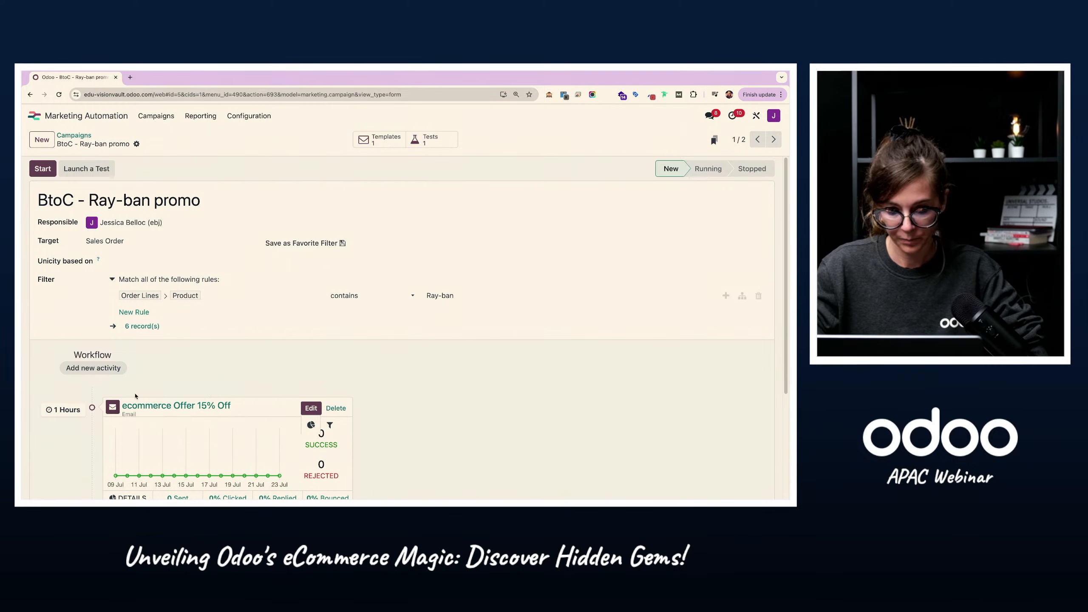
Step: Open the ecommerce Offer 15% Off activity's mail template and read through the email body
scroll(206, 384, down, 1)
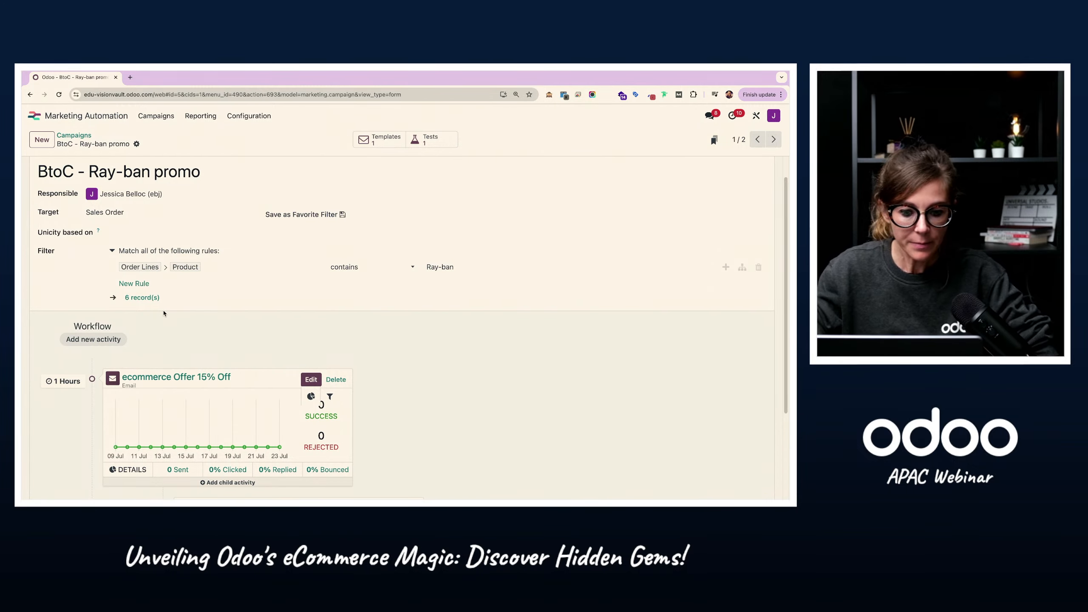
scroll(209, 338, down, 3)
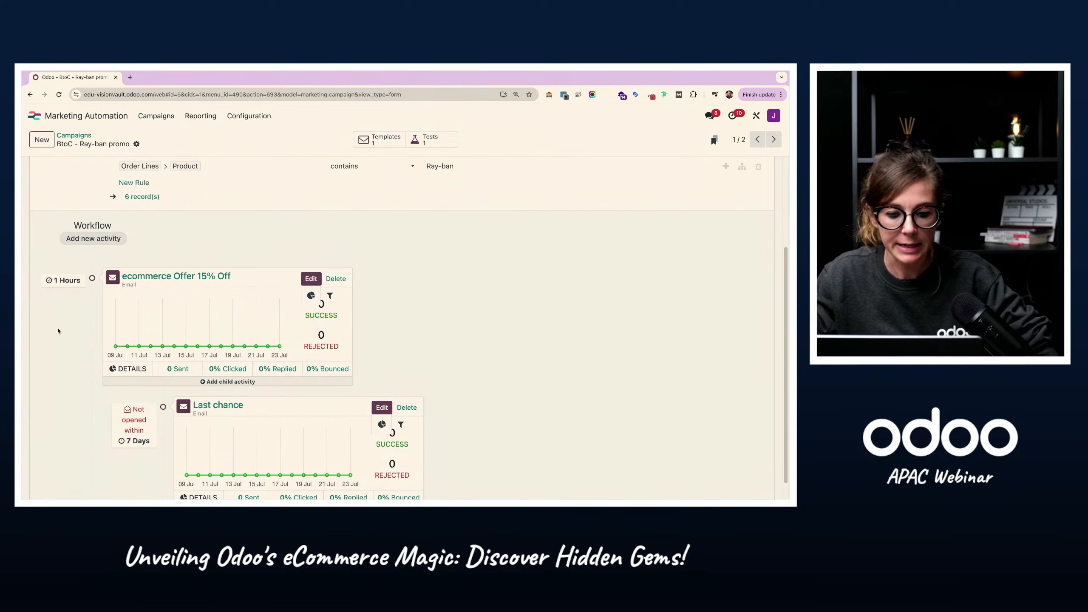
click(202, 276)
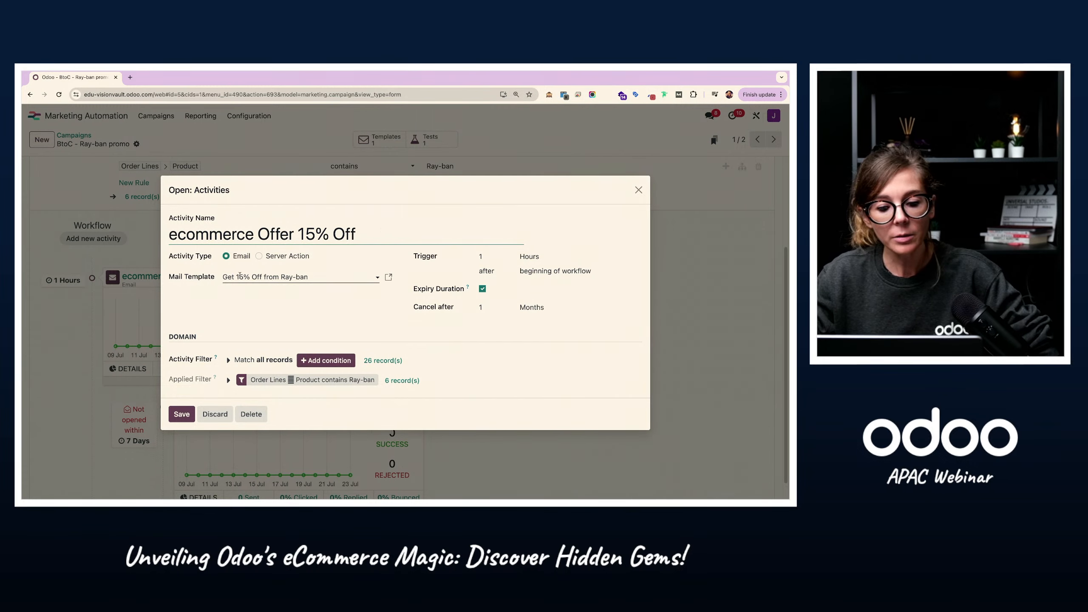
click(388, 279)
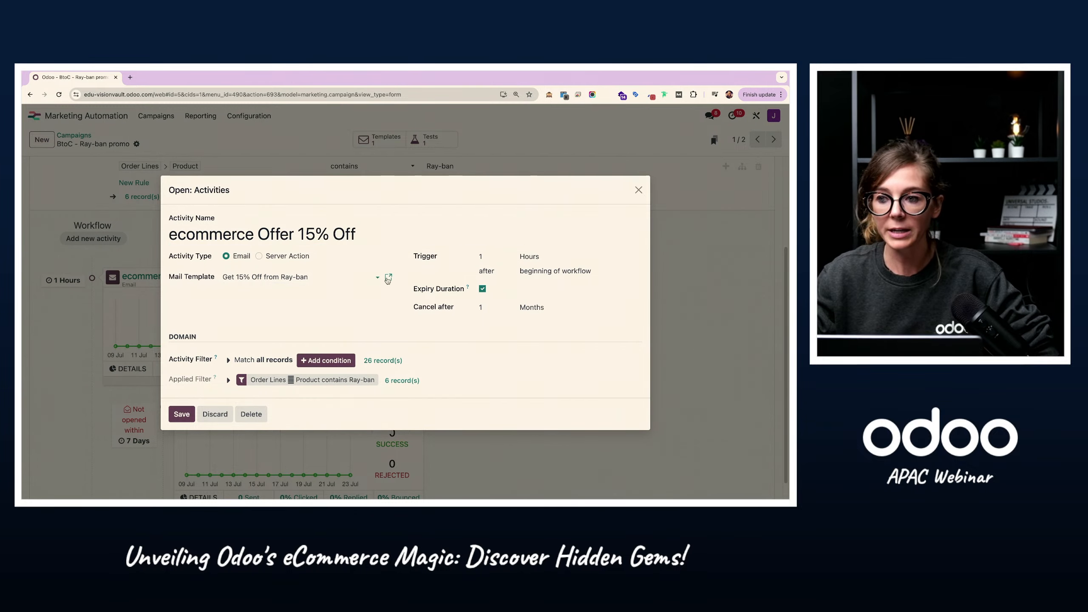
scroll(232, 358, down, 3)
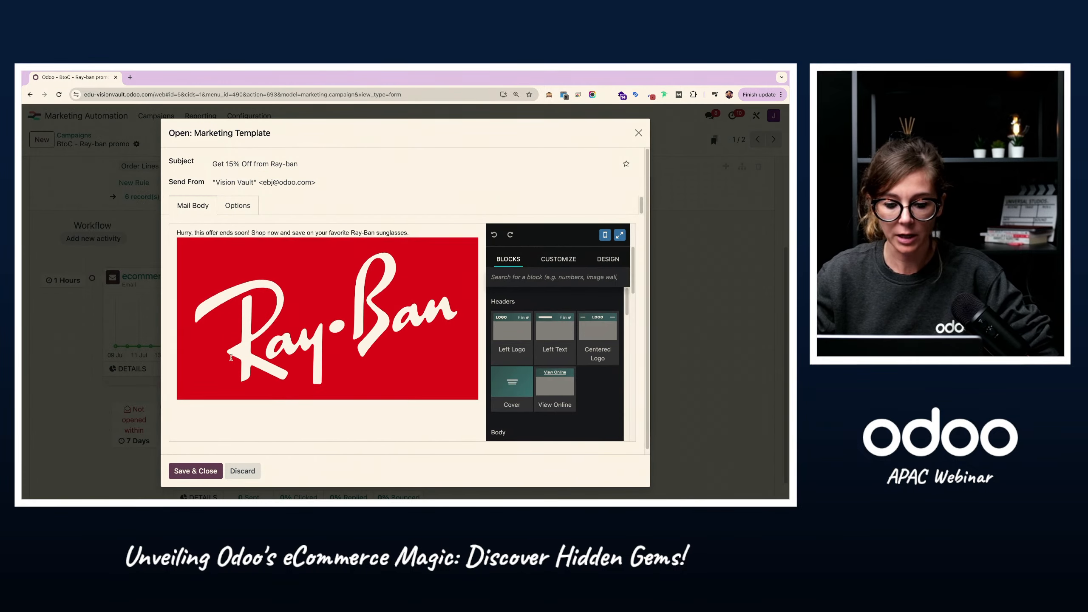
scroll(231, 358, down, 10)
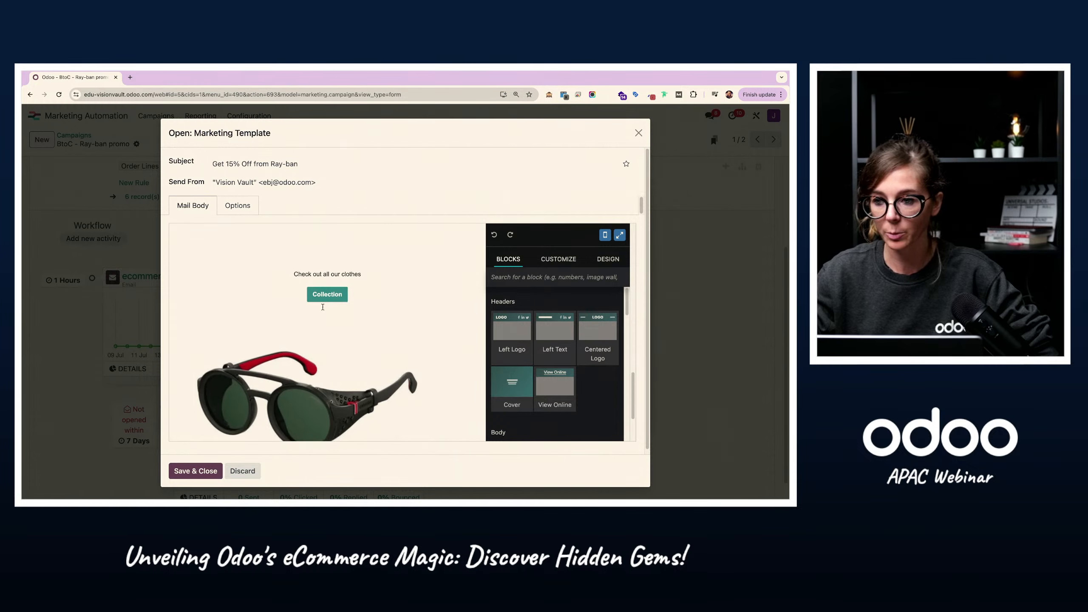
scroll(322, 307, up, 12)
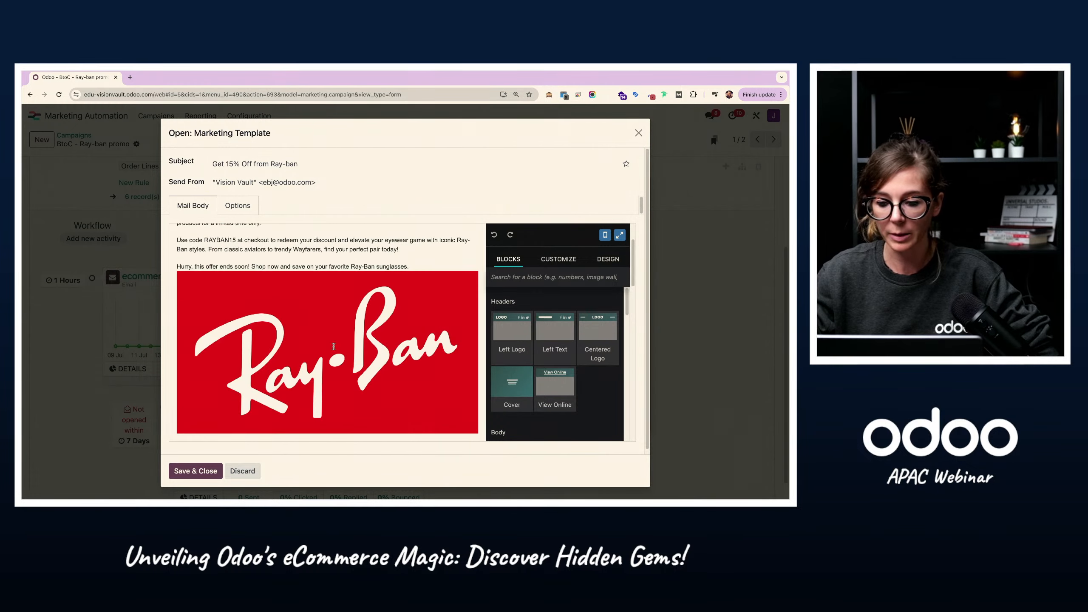
Step: Review the promo email in full-screen view, return to the template window, then save and close the template and its activity
click(619, 236)
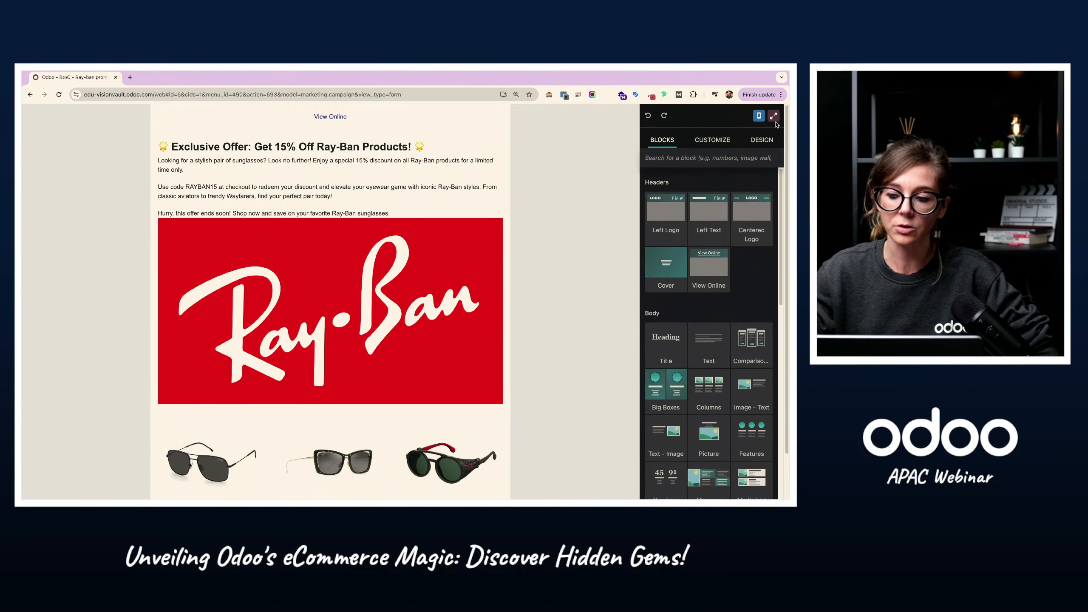
scroll(347, 252, down, 2)
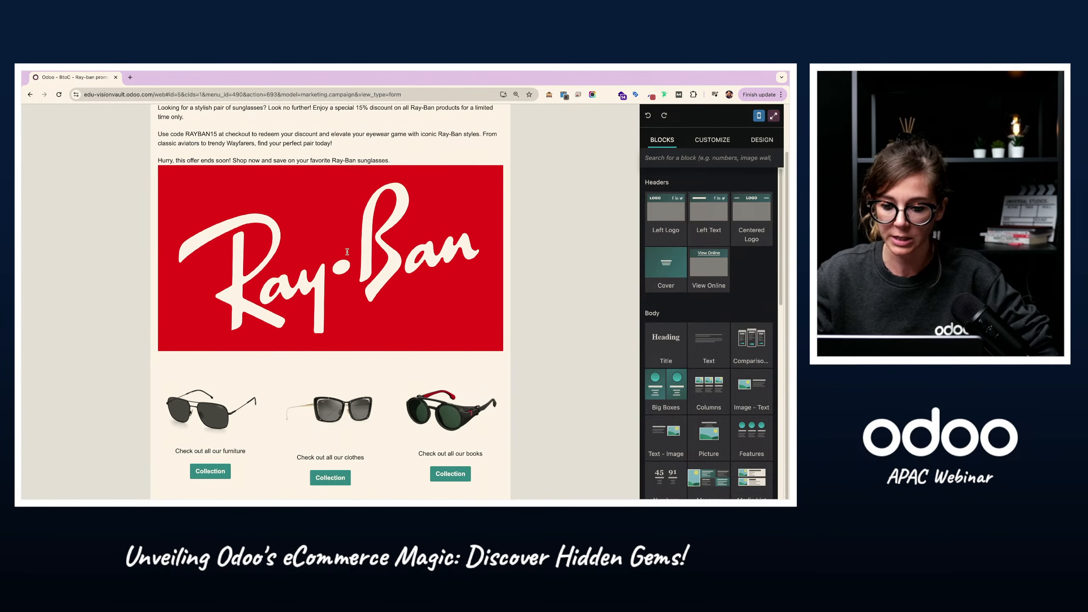
scroll(347, 252, up, 2)
click(773, 116)
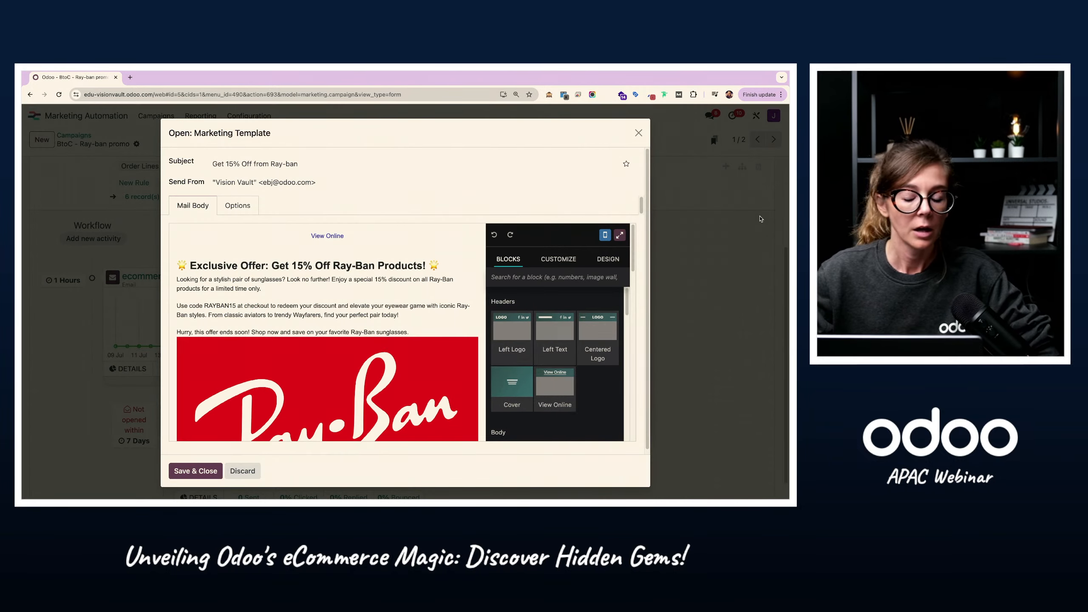
scroll(263, 312, down, 5)
scroll(263, 312, up, 5)
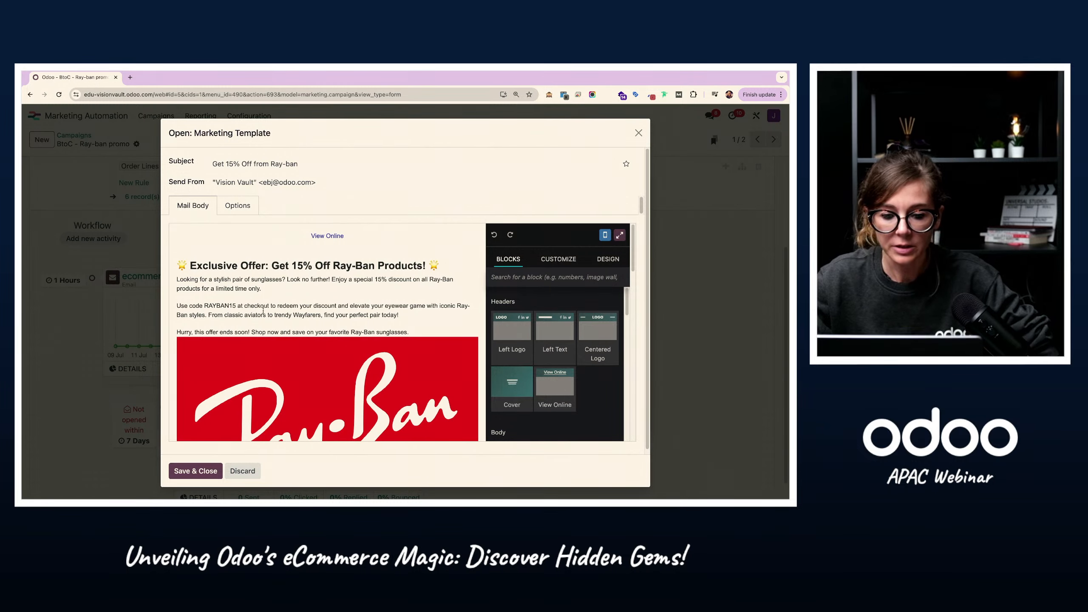
click(196, 471)
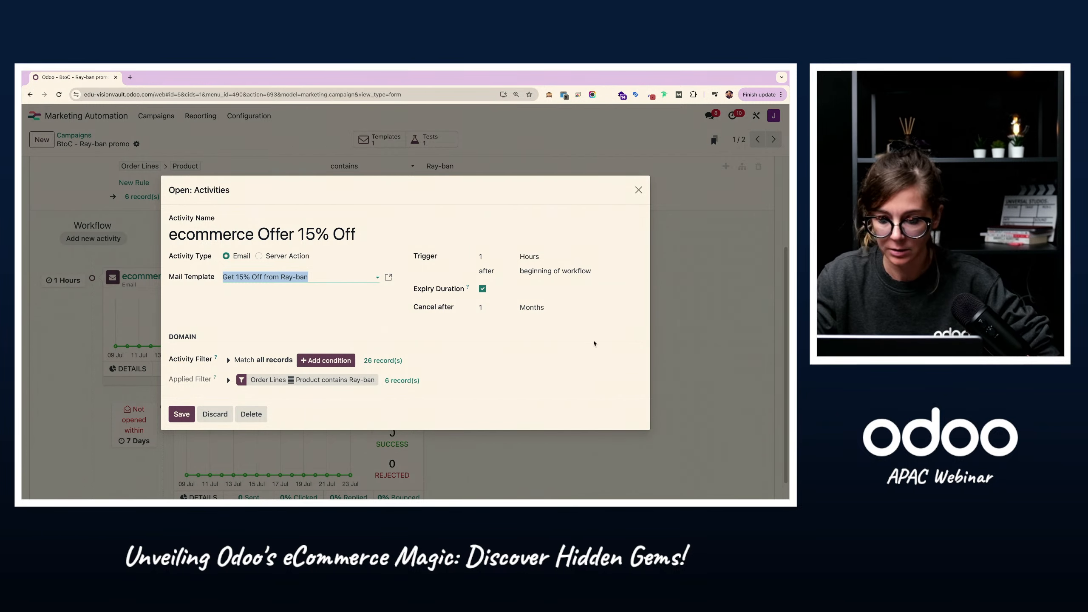
click(181, 414)
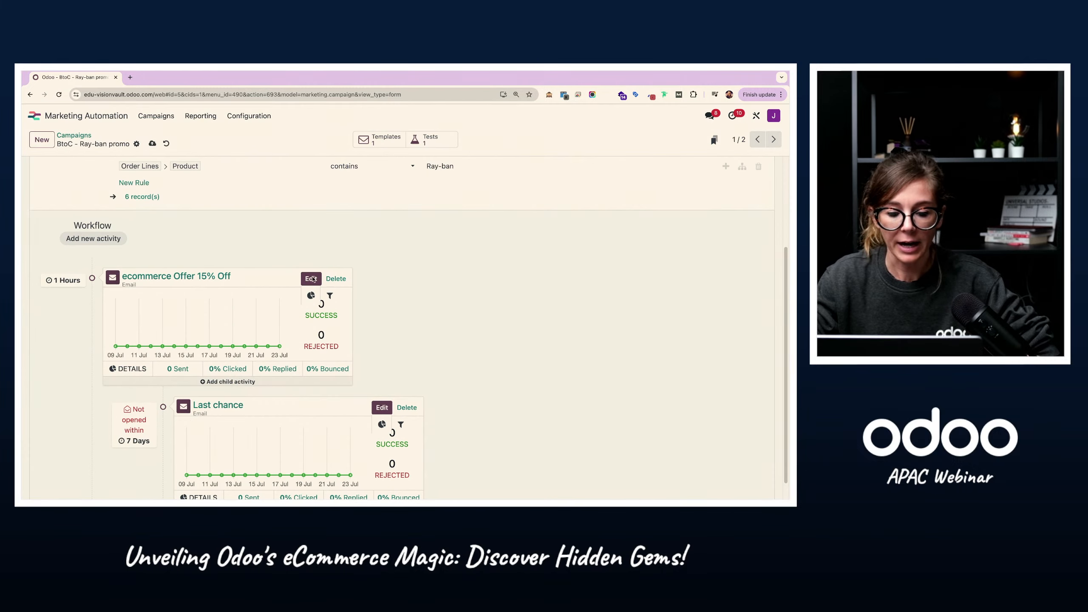
Step: Review the Last chance follow-up activity's trigger and mail template in the workflow, then save and close it
scroll(108, 286, down, 1)
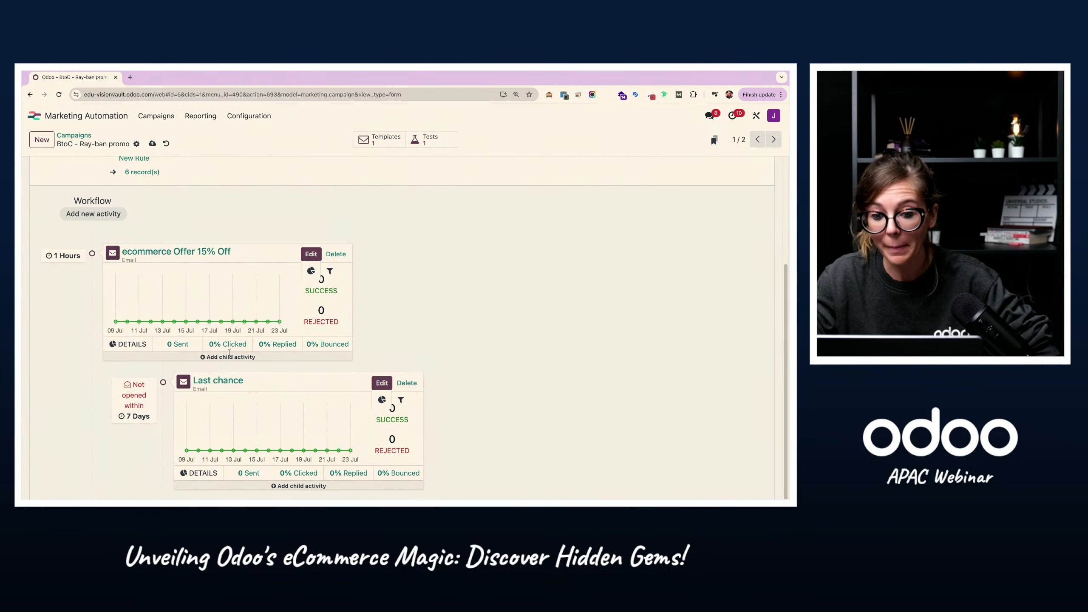
mouse_move(238, 358)
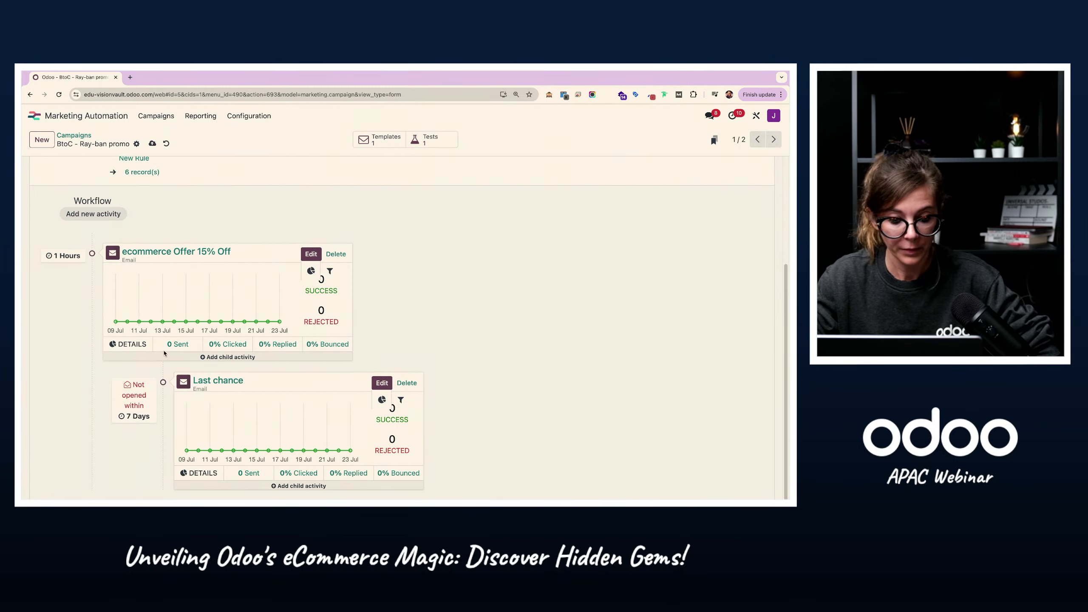
mouse_move(165, 357)
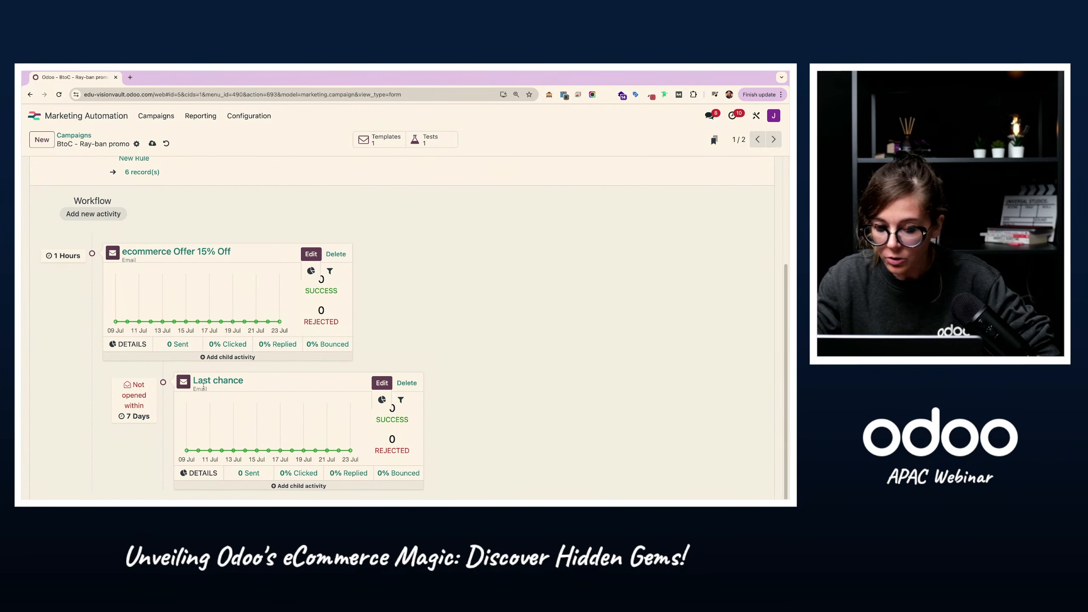
click(381, 383)
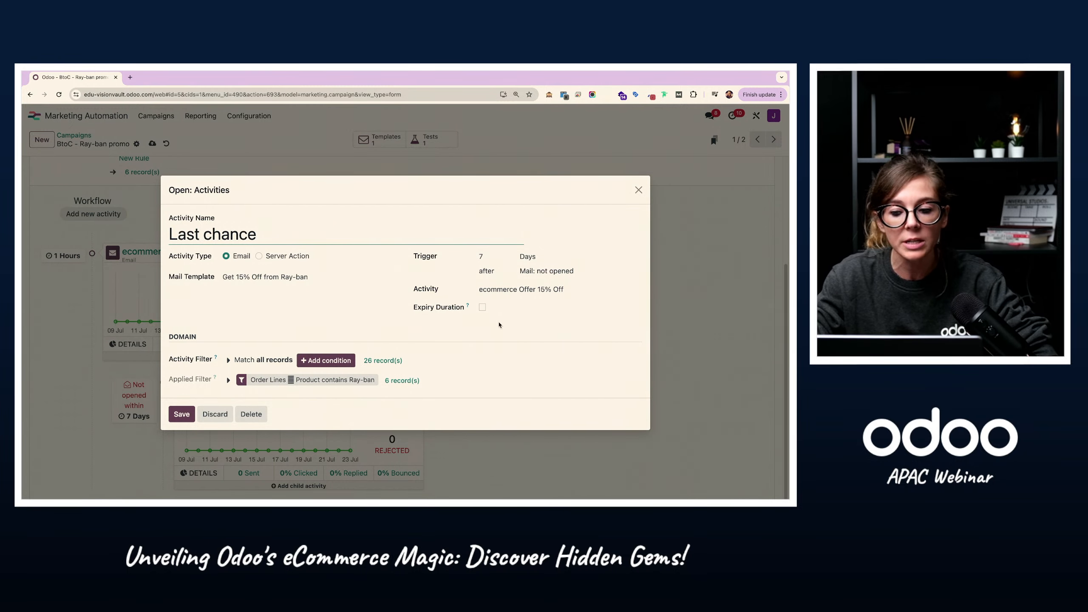
click(184, 415)
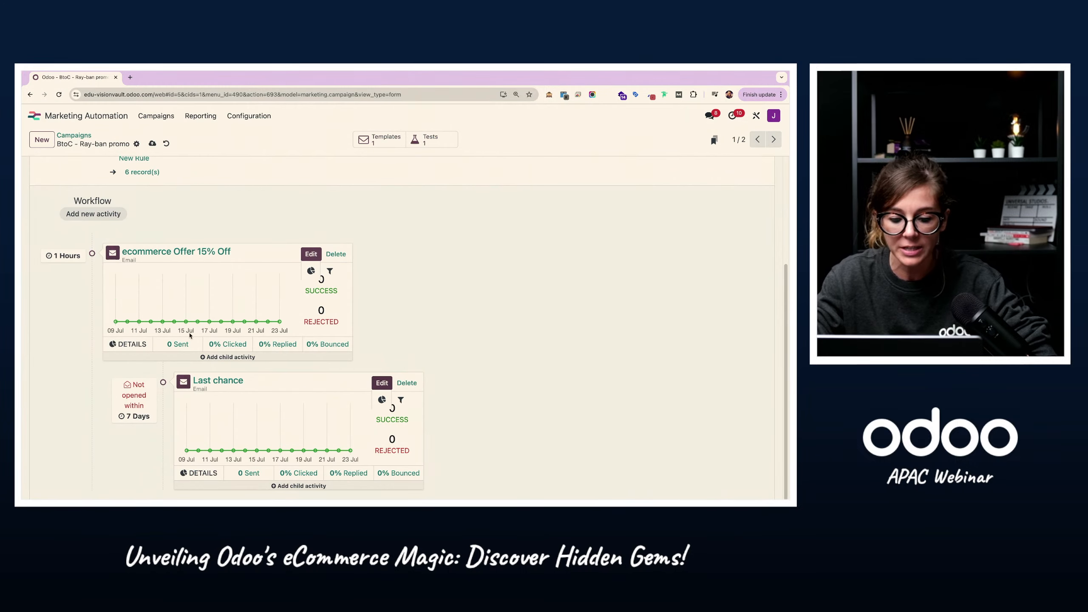
Step: Delete the existing test participant of the BtoC - Ray-ban promo campaign and return to the campaign
scroll(360, 328, up, 5)
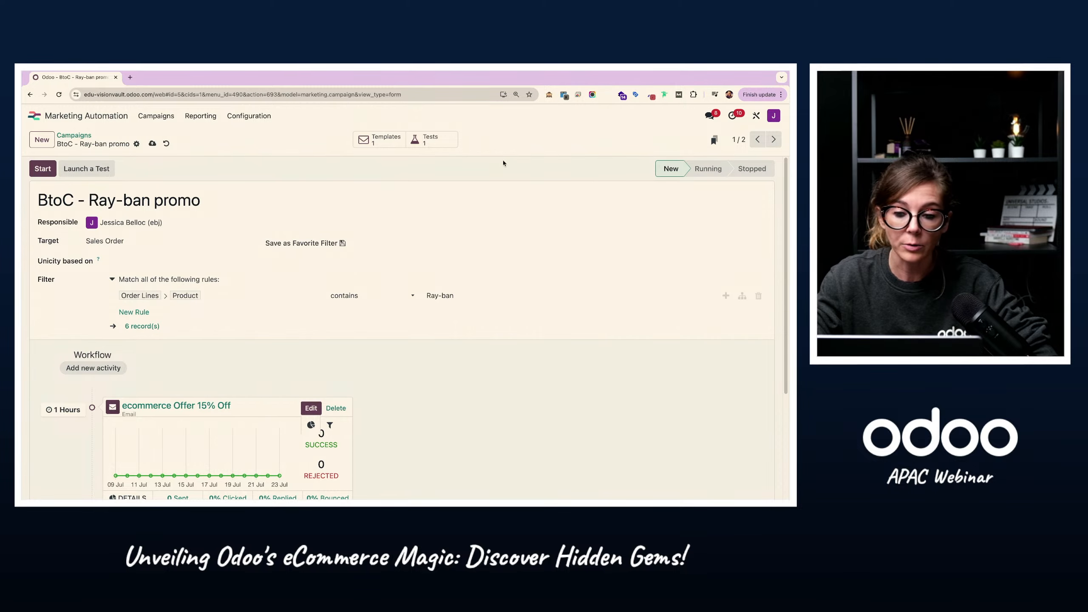
click(429, 140)
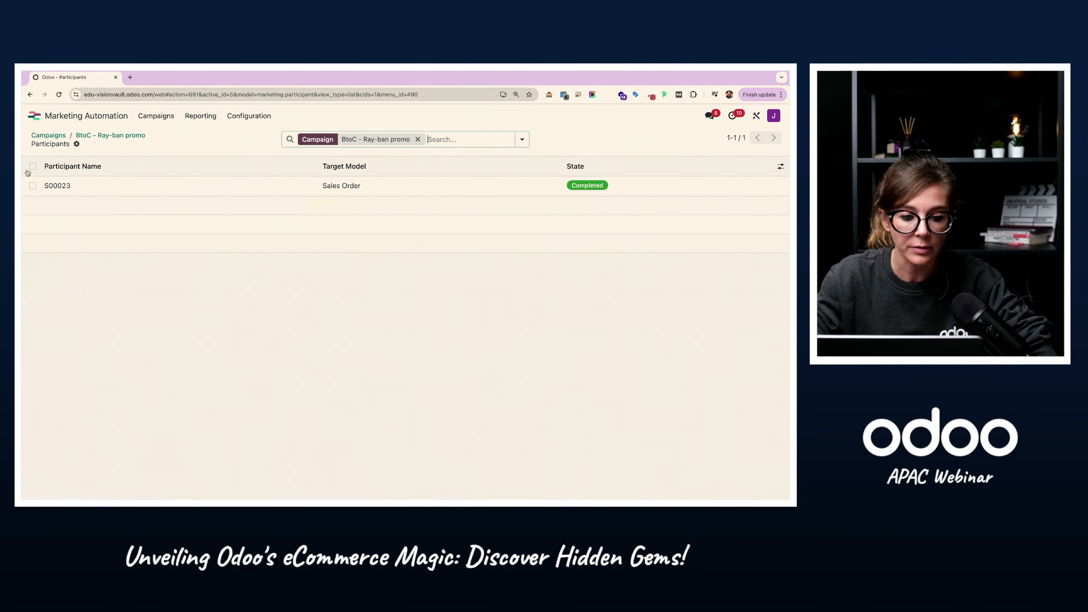
click(33, 165)
click(434, 139)
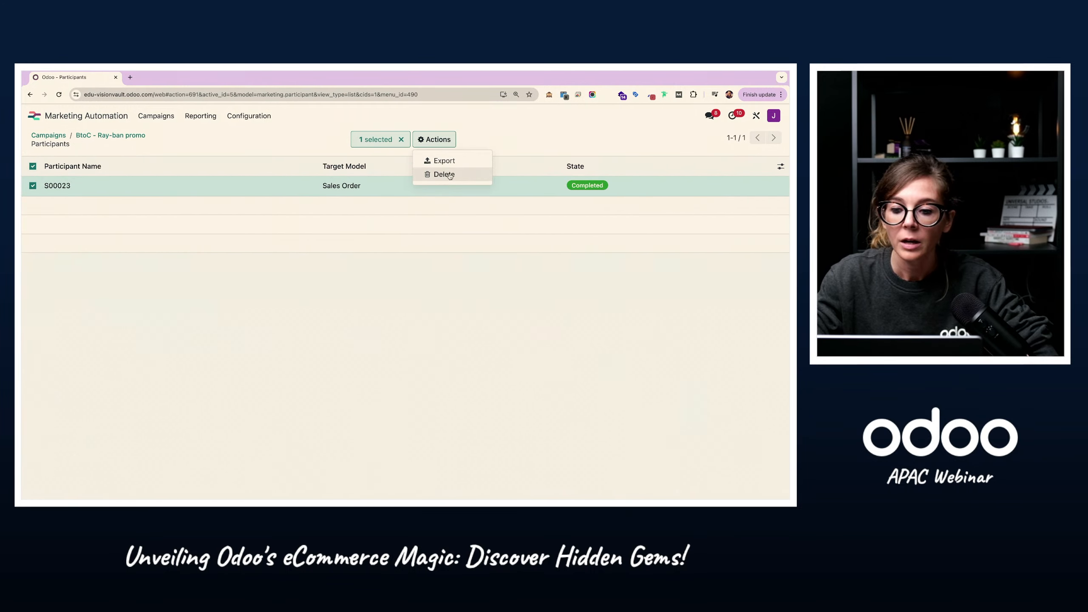
click(433, 173)
click(277, 350)
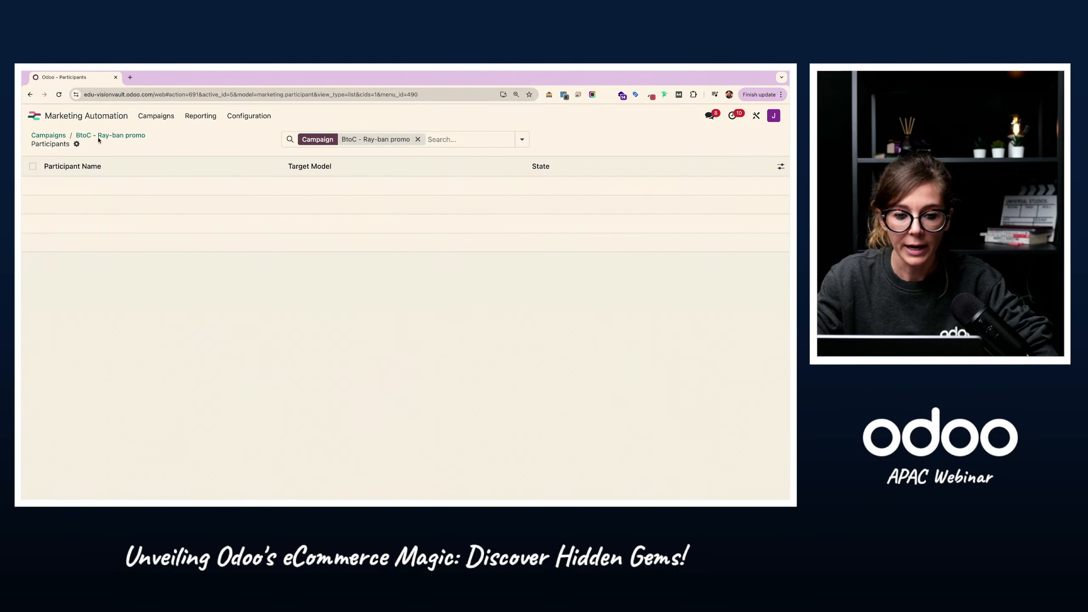
click(102, 136)
Step: Set up a campaign test with the sales order for Ray-ban RB0707S as the test participant
scroll(189, 239, down, 3)
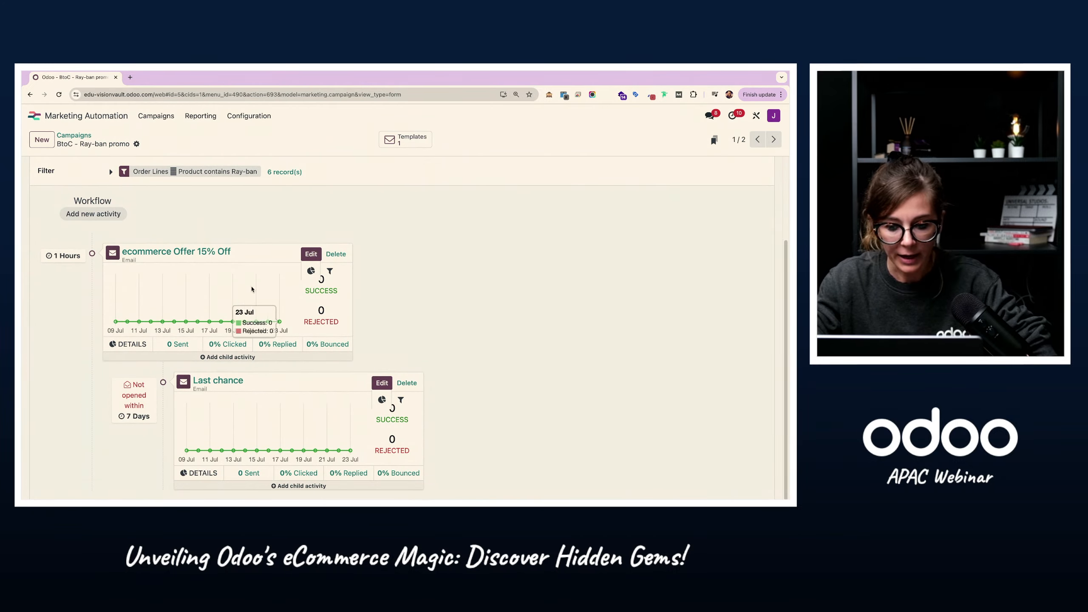
scroll(214, 325, up, 3)
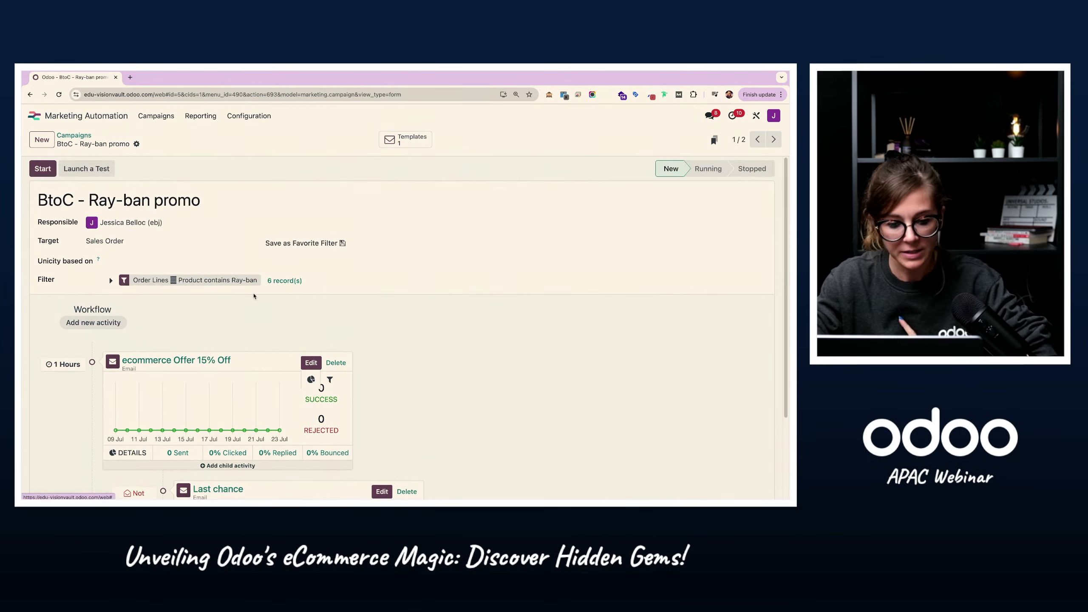
click(107, 168)
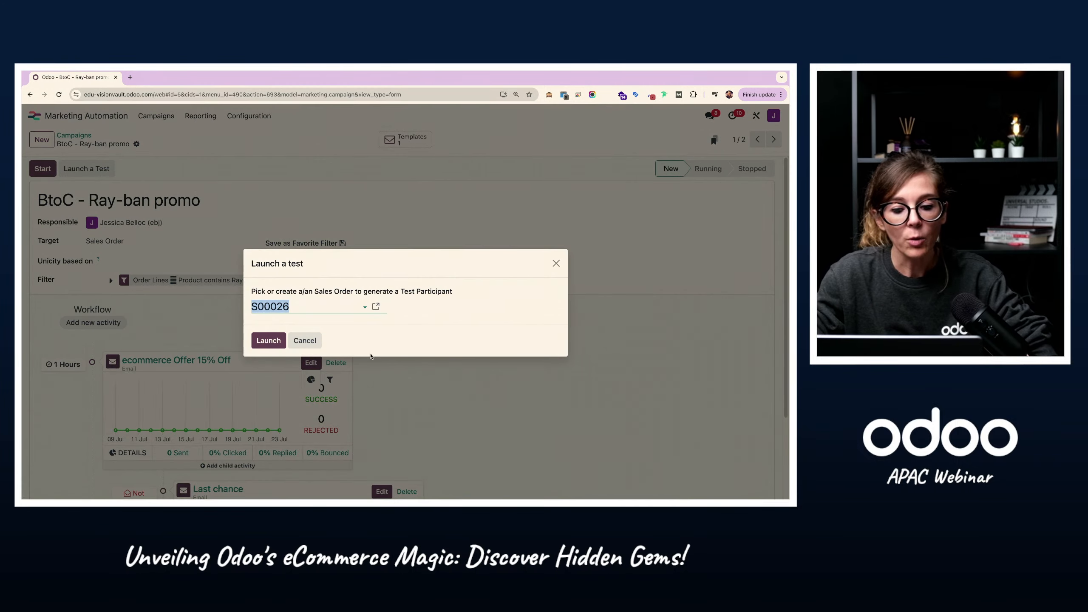
click(341, 308)
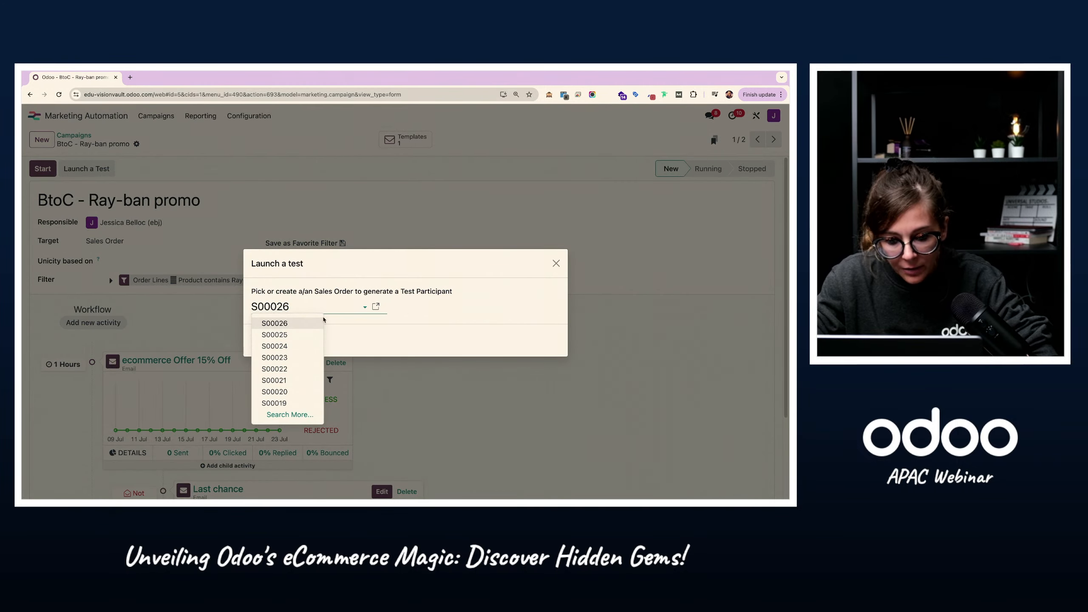
click(296, 357)
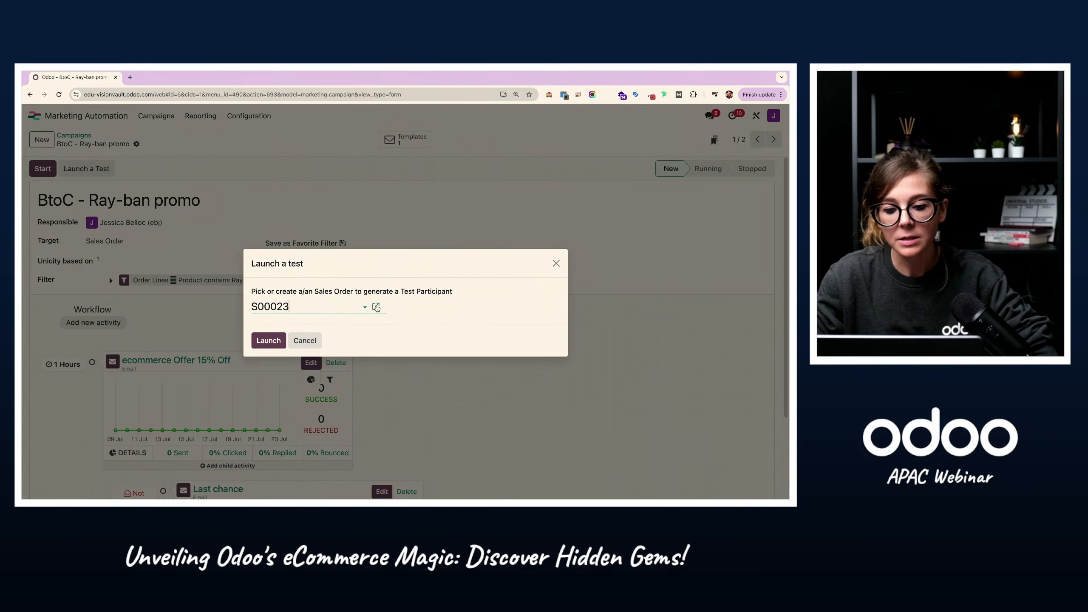
Step: Examine the selected sales order's details and Ray-ban RB0707S line, and return to the test launch dialog
click(376, 307)
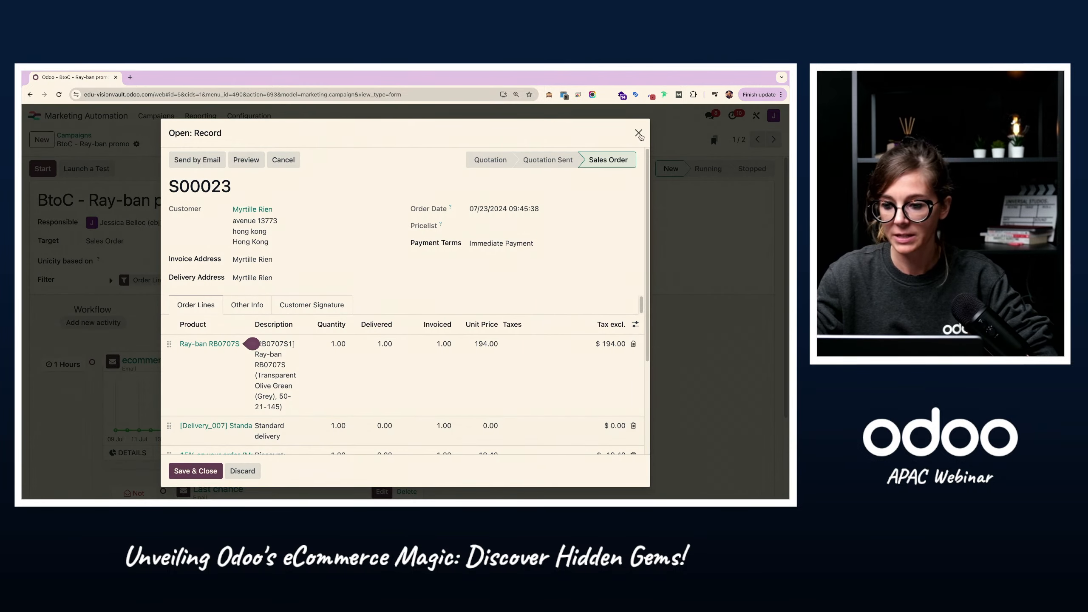
click(638, 133)
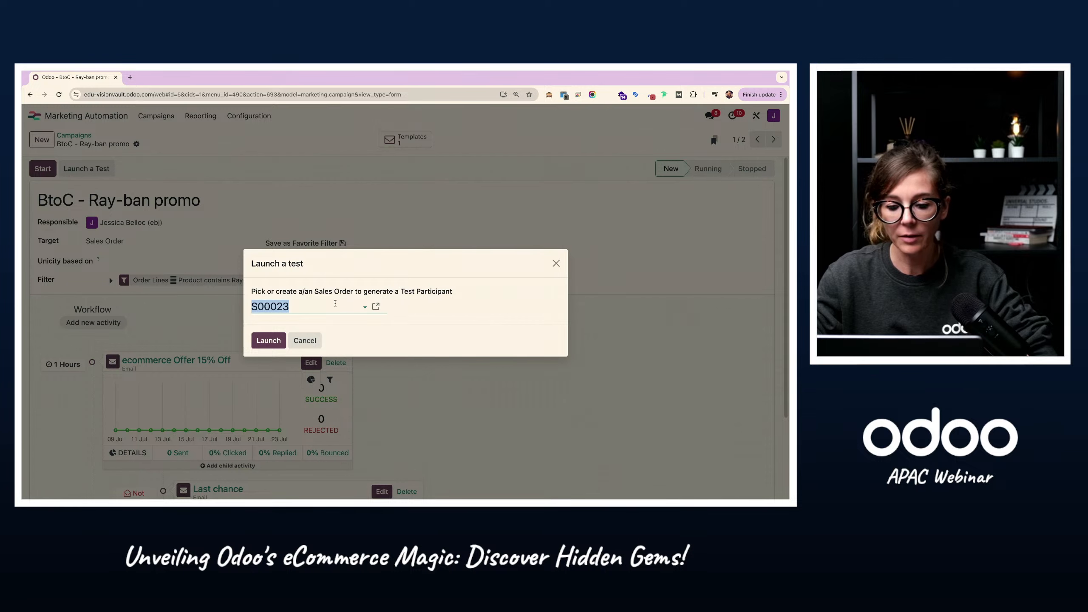
click(376, 307)
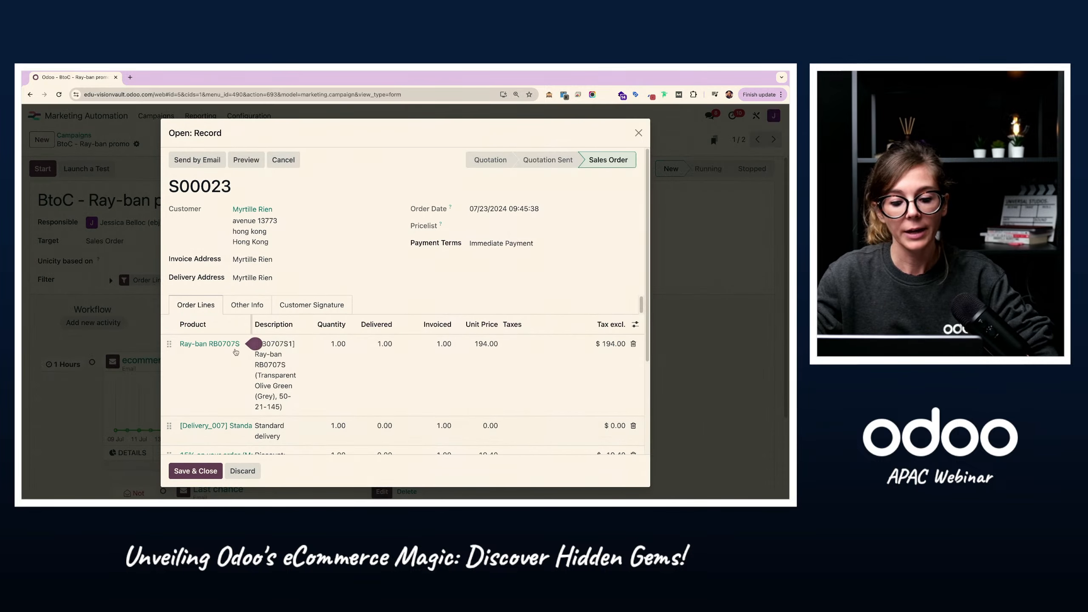
click(638, 133)
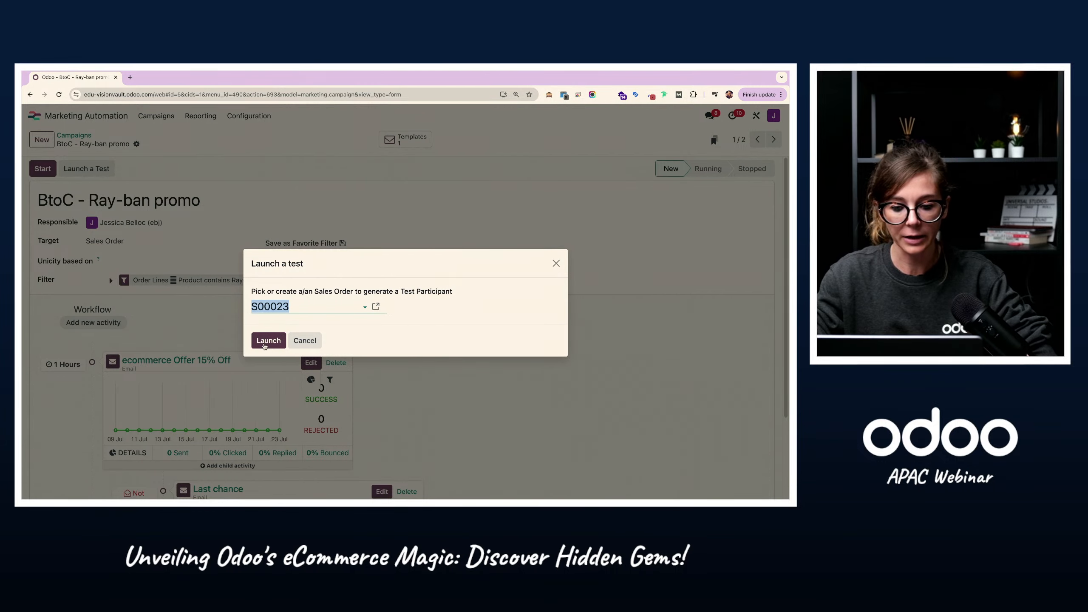
Step: Launch the test for the selected sales order and run its ecommerce Offer 15% Off email activity immediately
click(266, 342)
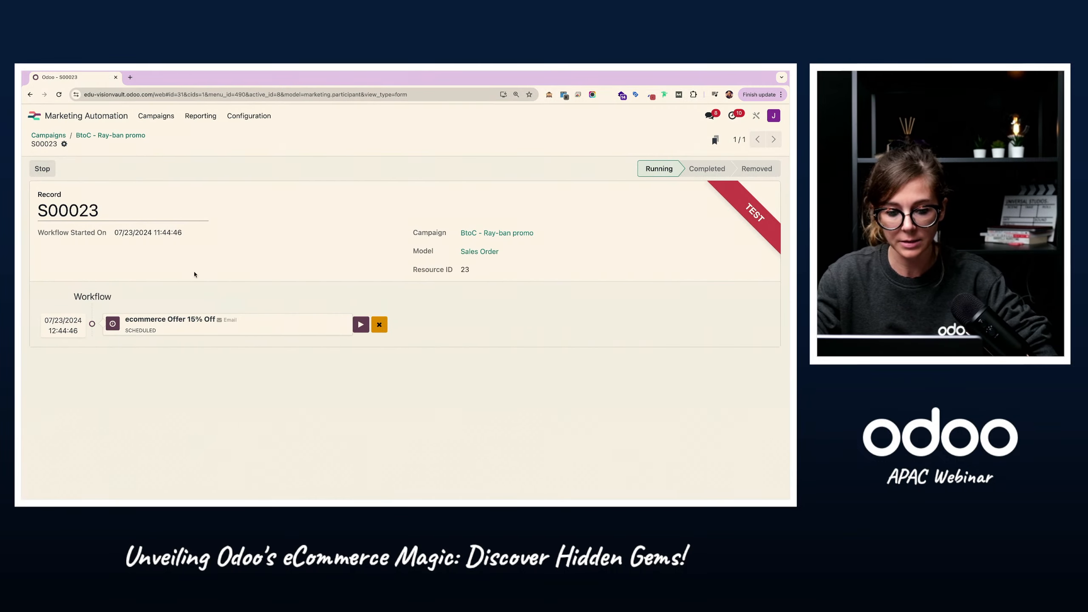
click(365, 328)
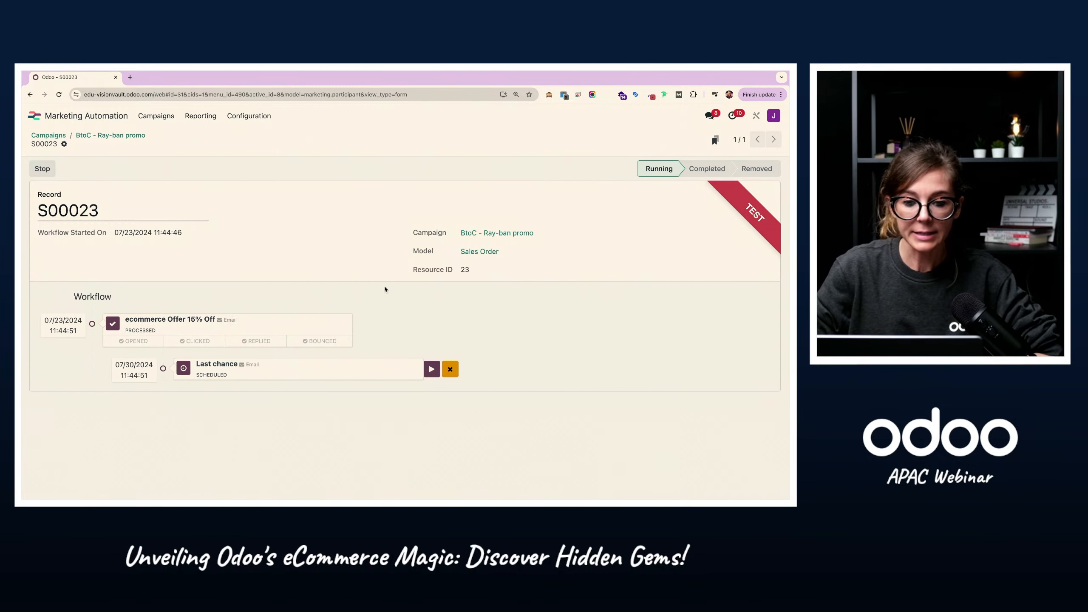
Step: Switch to the Gmail inbox, look at the Welcome Reseller email and return to the inbox
key(ctrl+Right)
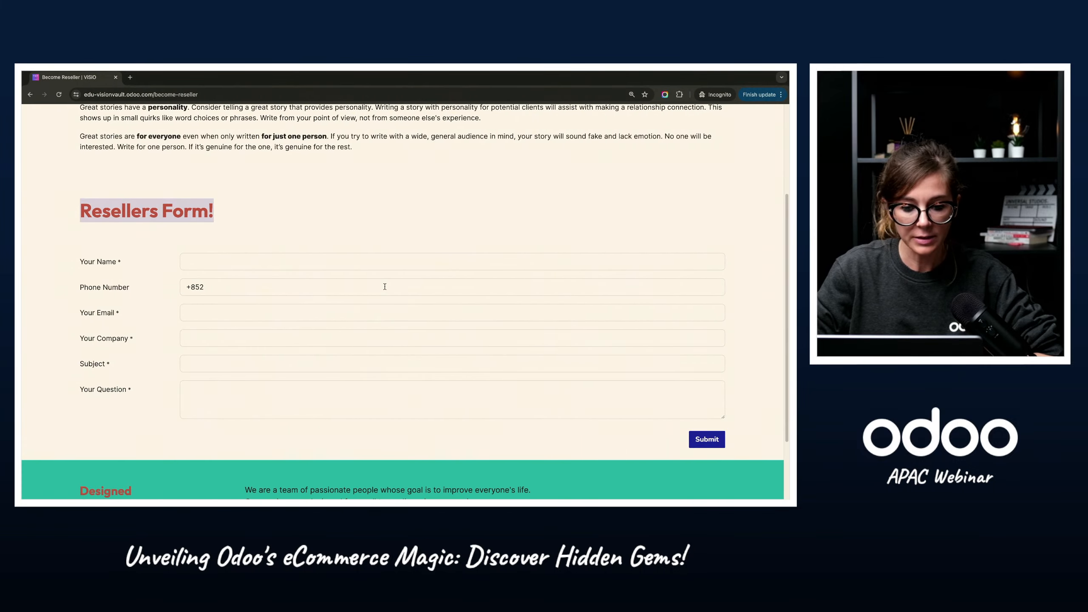
key(ctrl+Right)
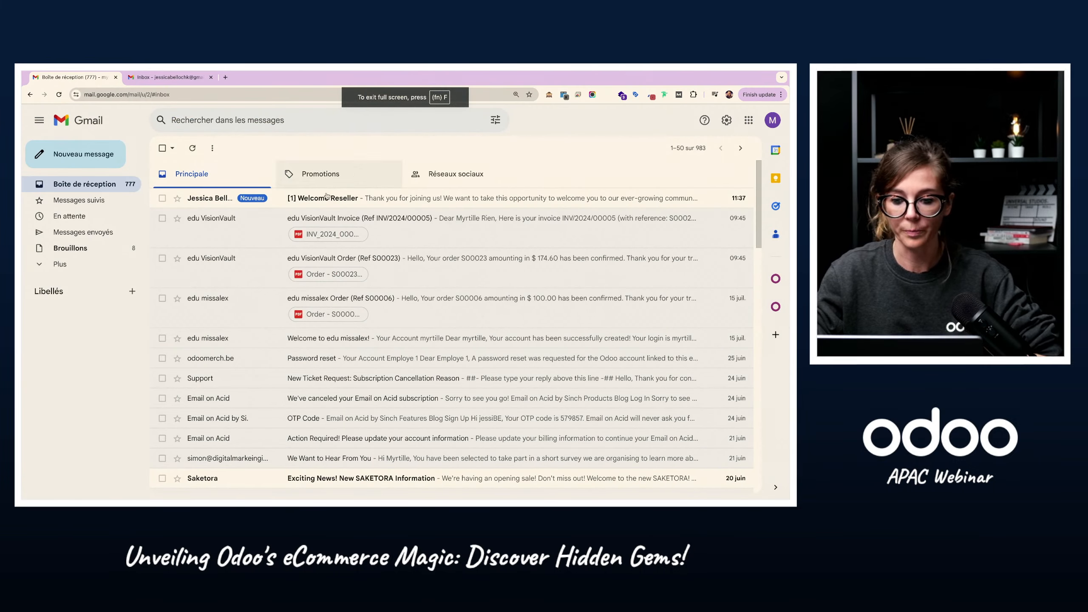
click(349, 201)
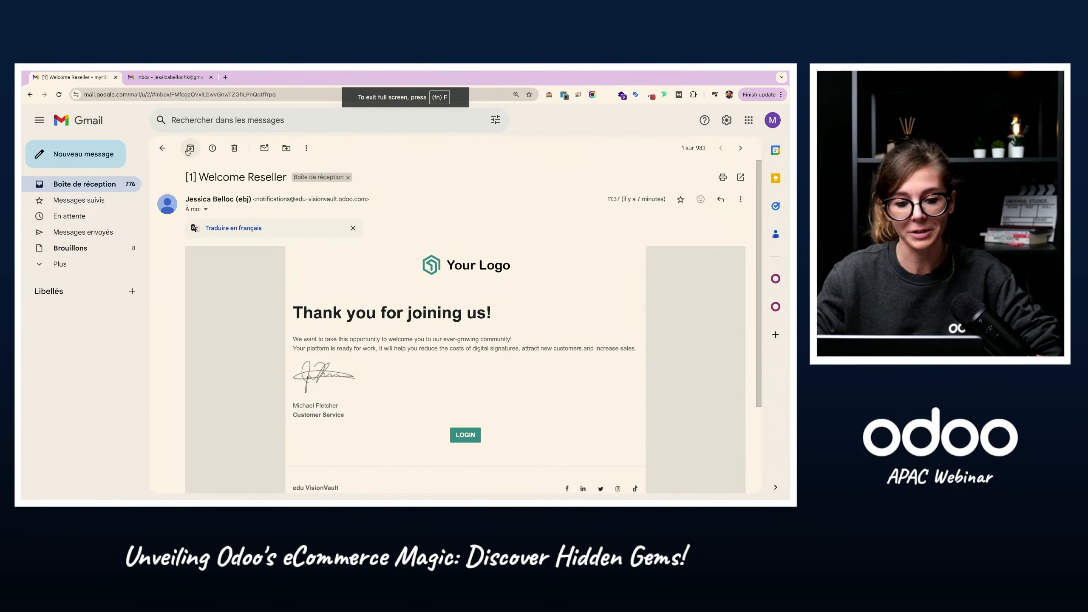
click(162, 148)
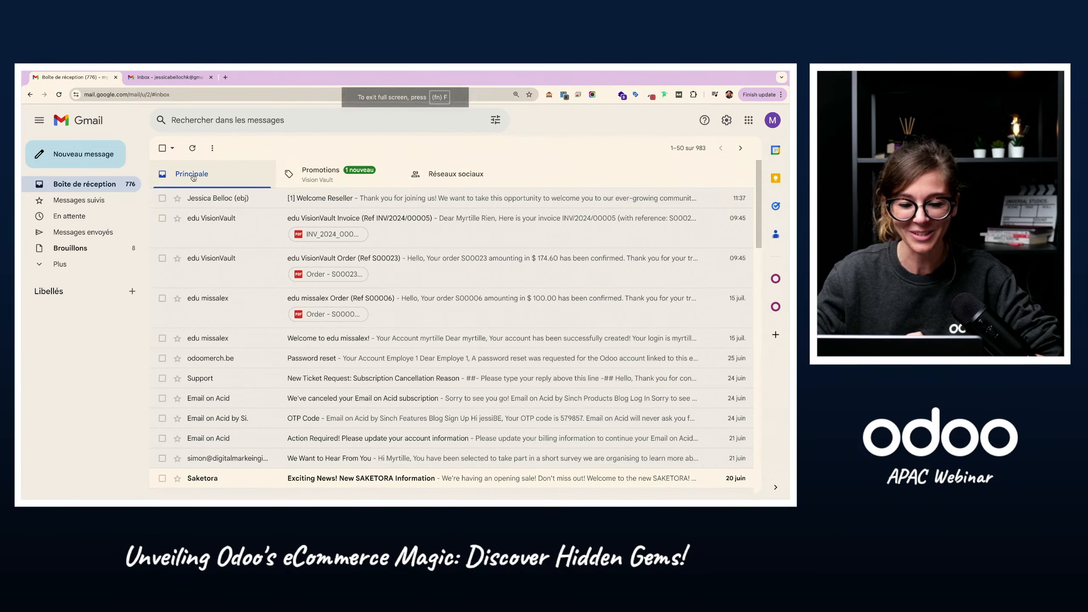
Step: Read the Get 15% Off from Ray-ban email among the promotional messages and view its online version
click(333, 176)
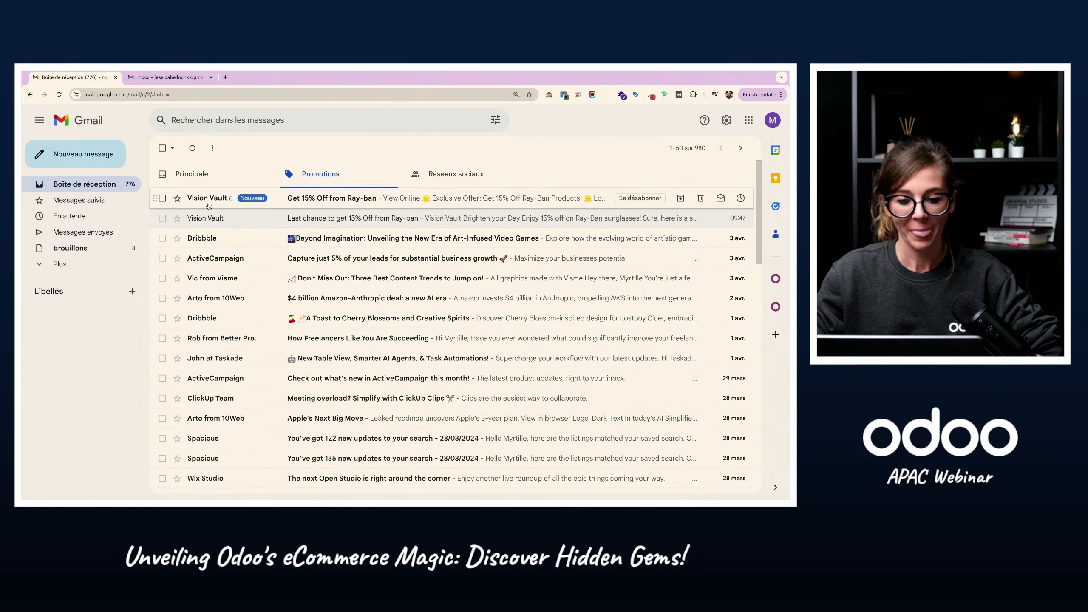
click(208, 200)
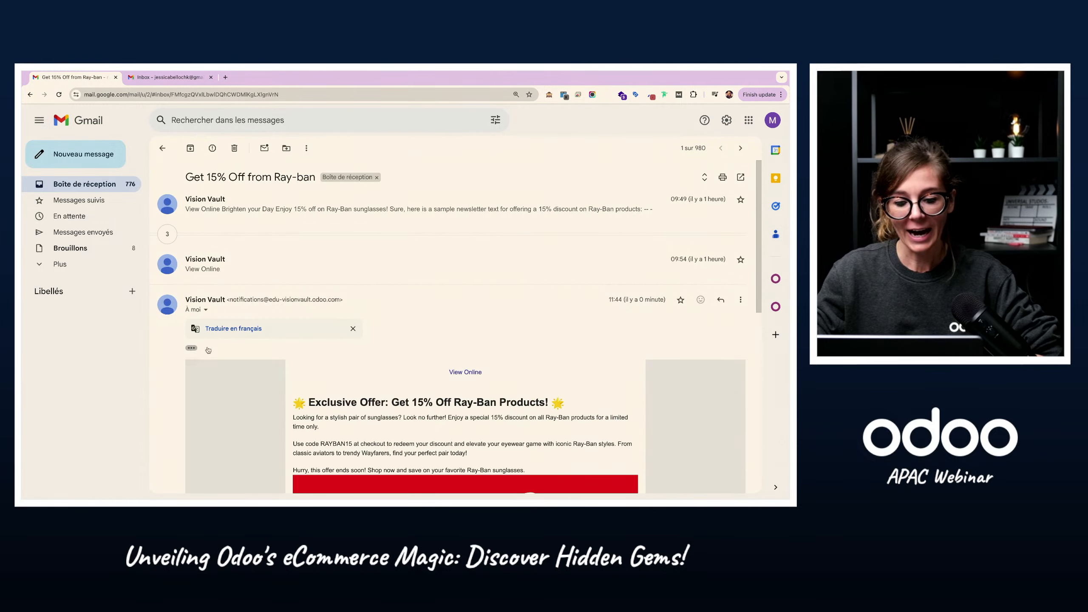
scroll(333, 364, down, 1)
scroll(333, 365, down, 6)
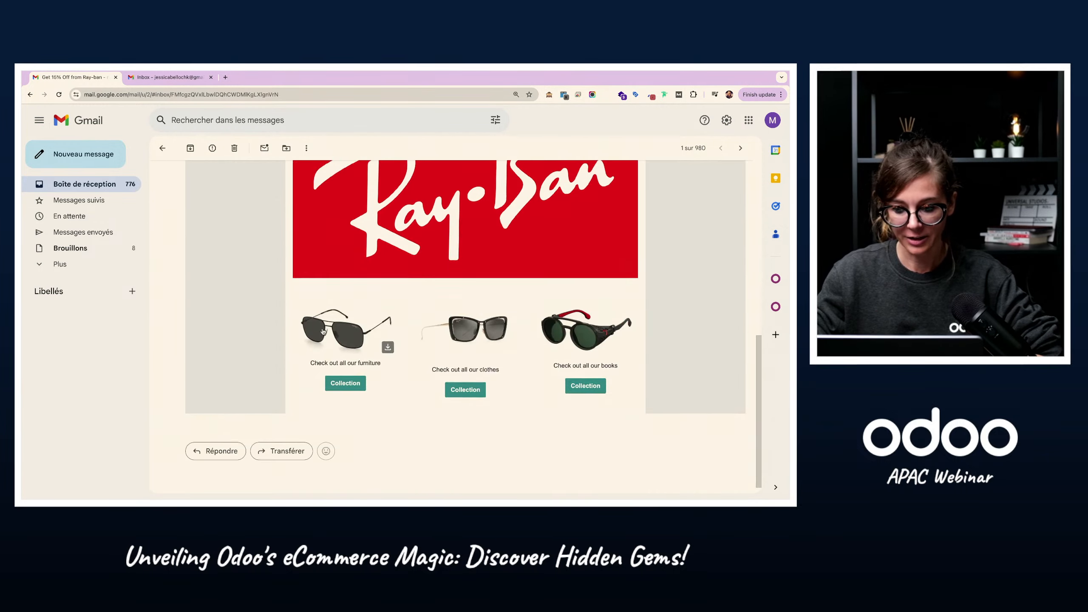
scroll(476, 365, up, 7)
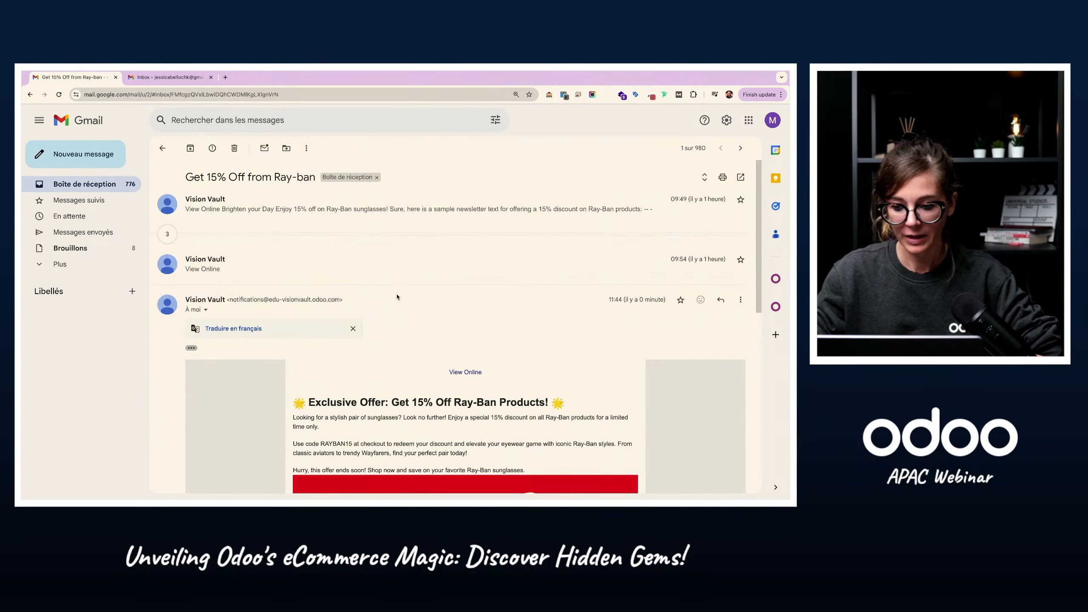
click(459, 371)
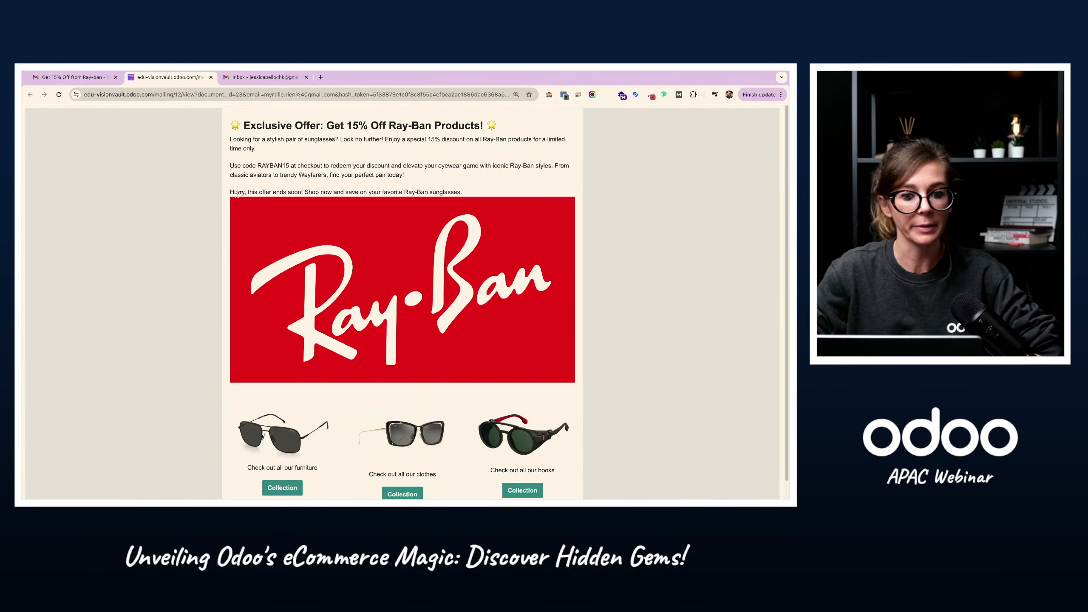
Step: Switch back to Odoo and refresh the test participant to check the status of its email activities
key(ctrl+Left)
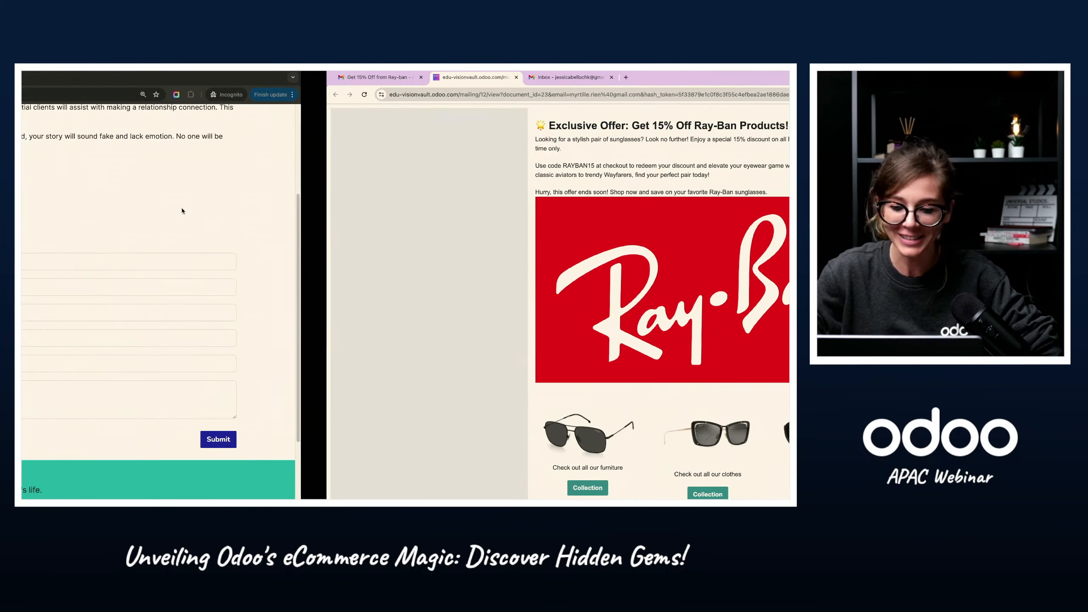
key(ctrl+Left)
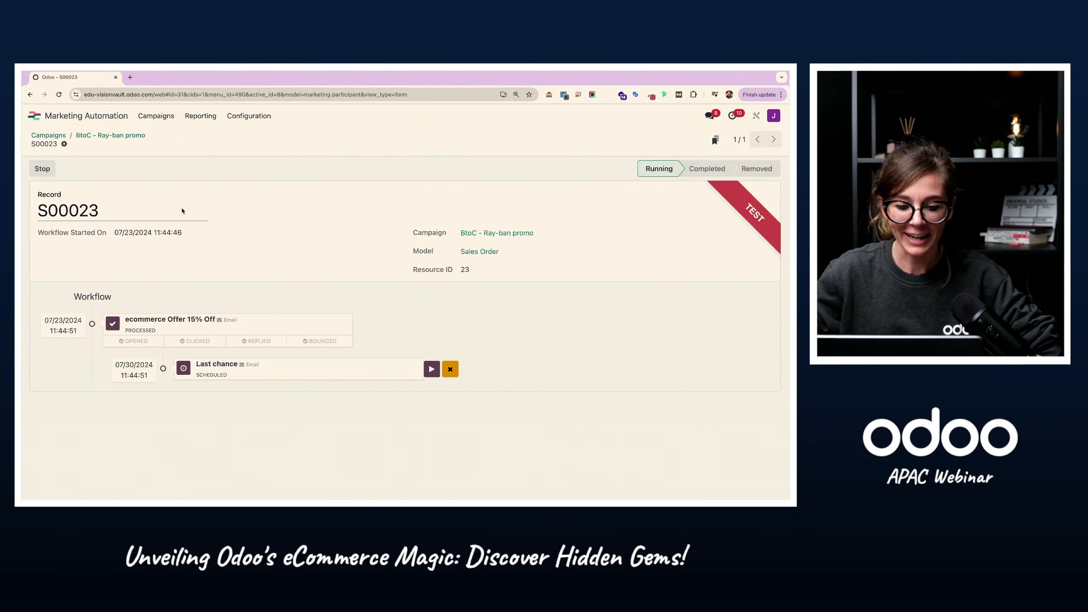
click(58, 95)
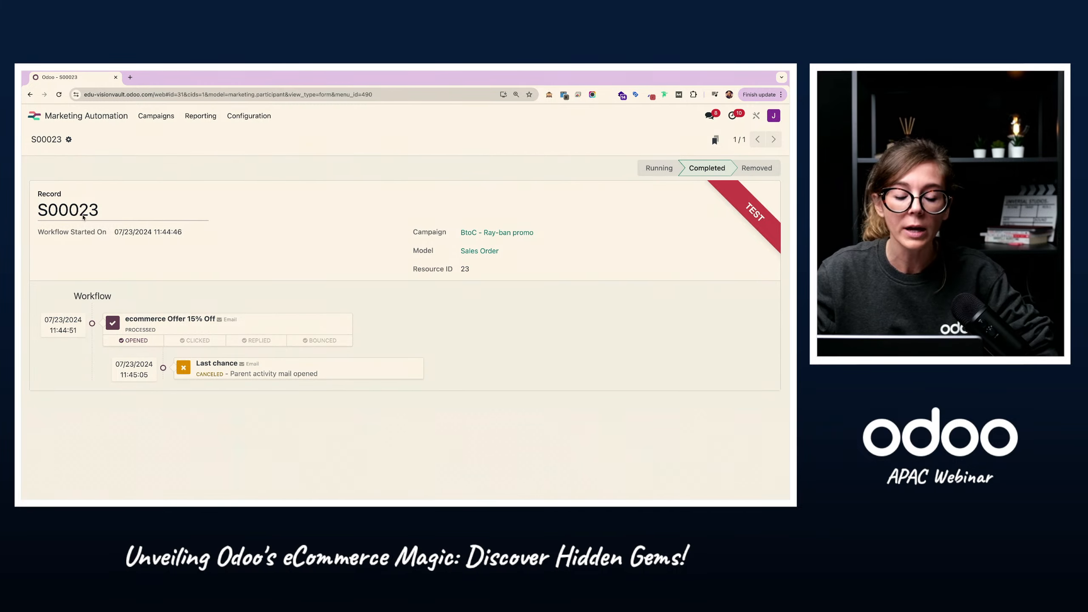
Step: Go to the Marketing Automation campaigns overview and review the new and running campaigns
click(156, 115)
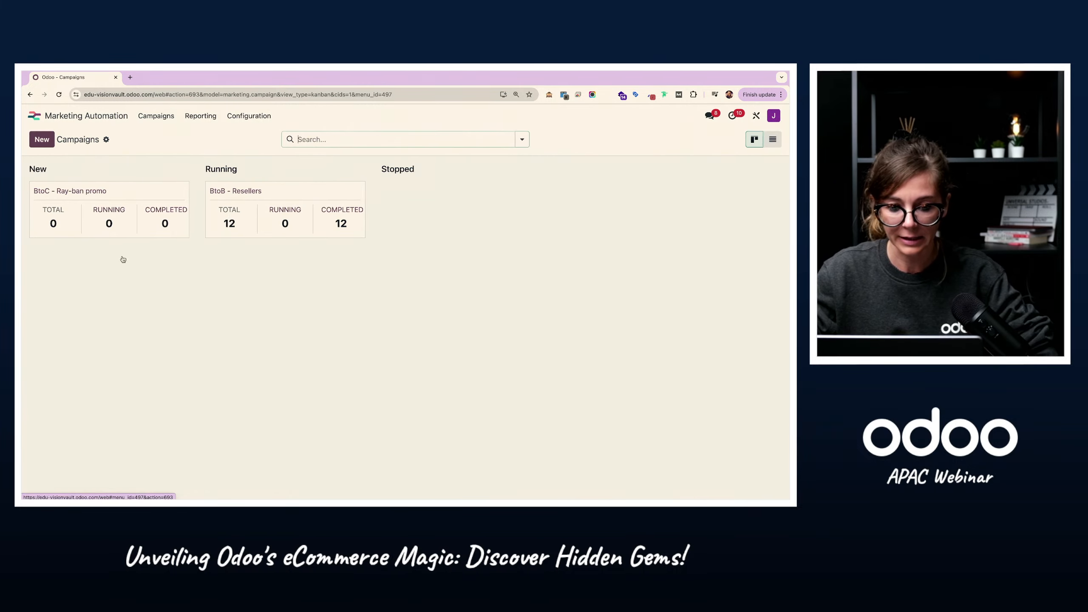
double_click(77, 140)
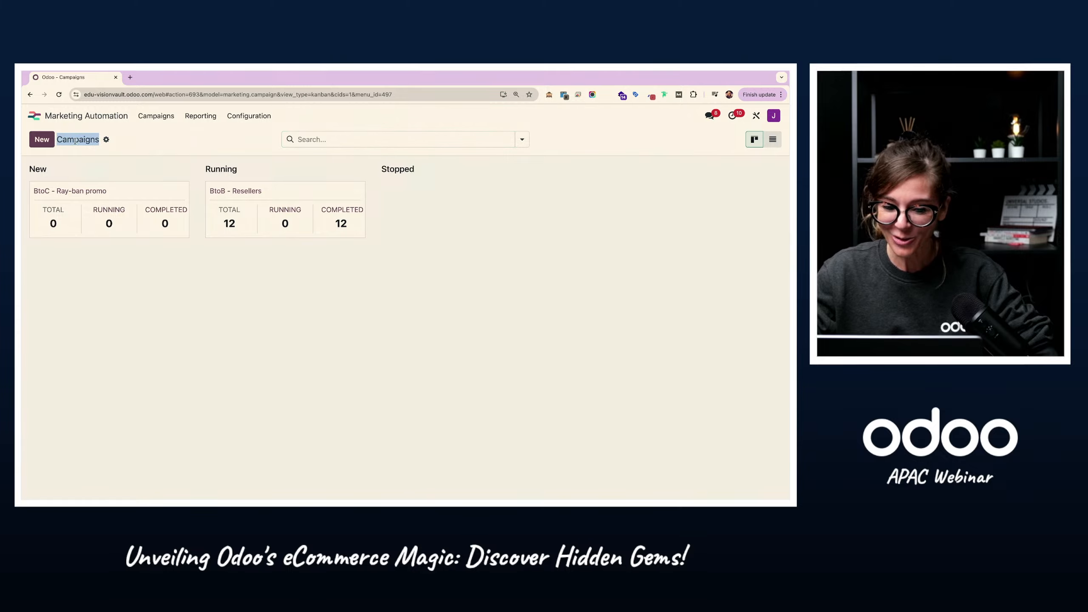
click(177, 296)
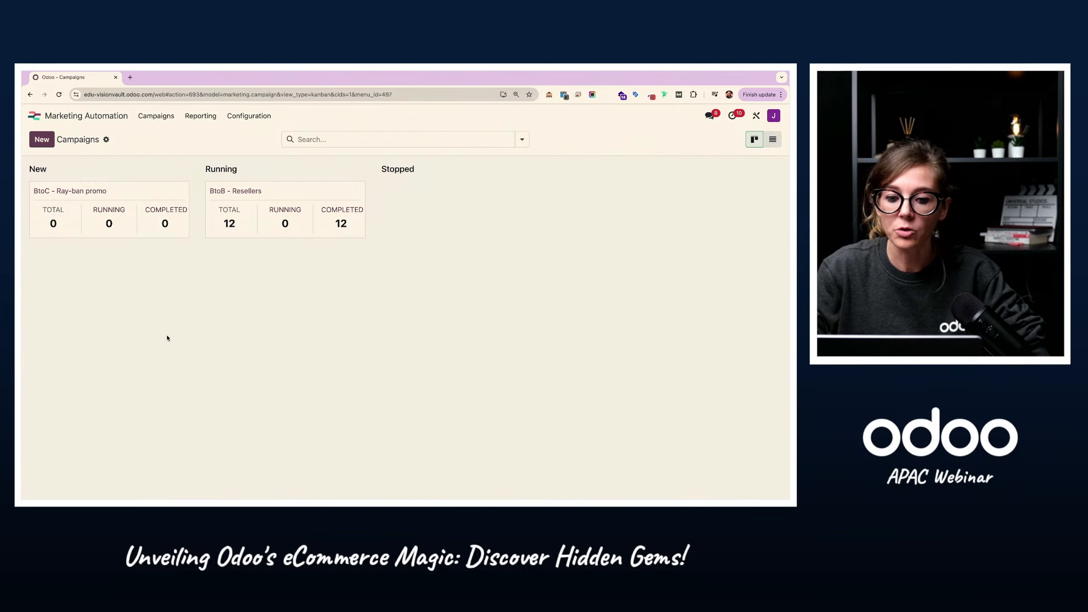
Step: Present the Strategy #3 slide on enhancing customer loyalty, including its apps, and return to Odoo's app overview
key(ctrl+Left)
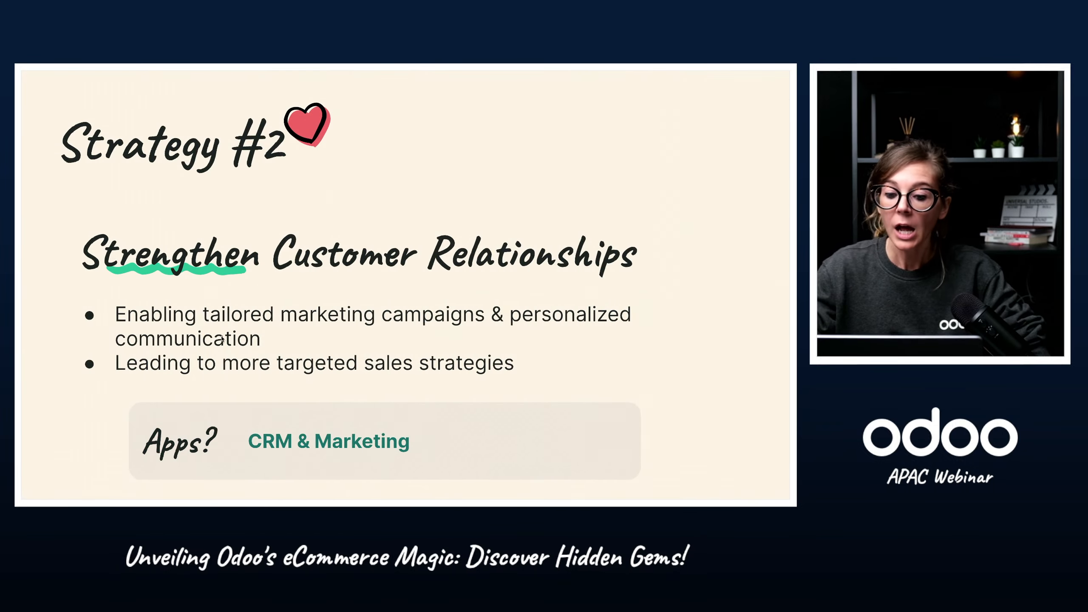
key(Right)
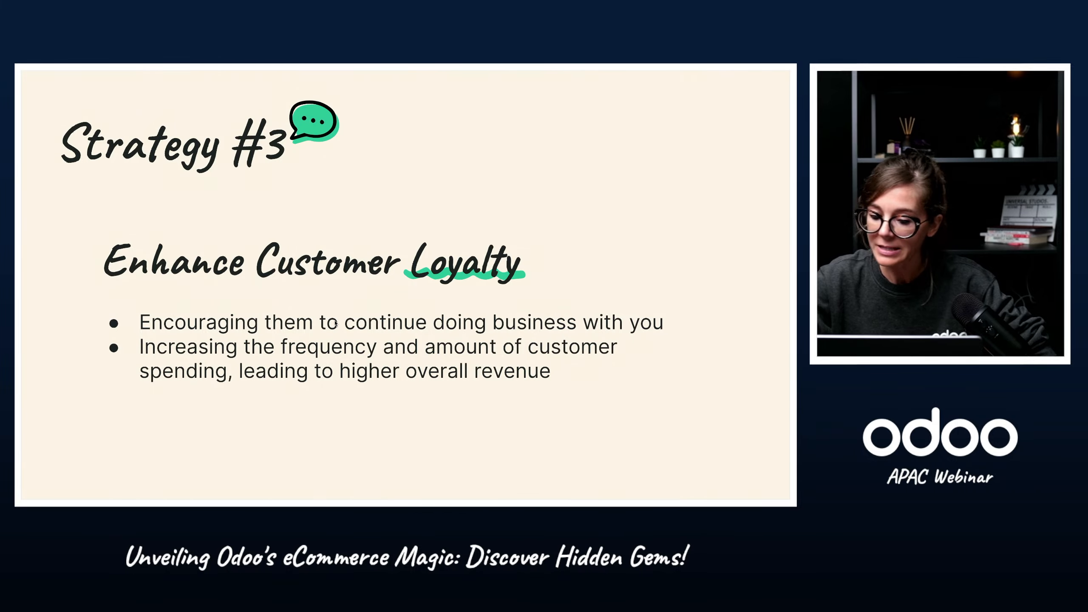
key(ctrl+Right)
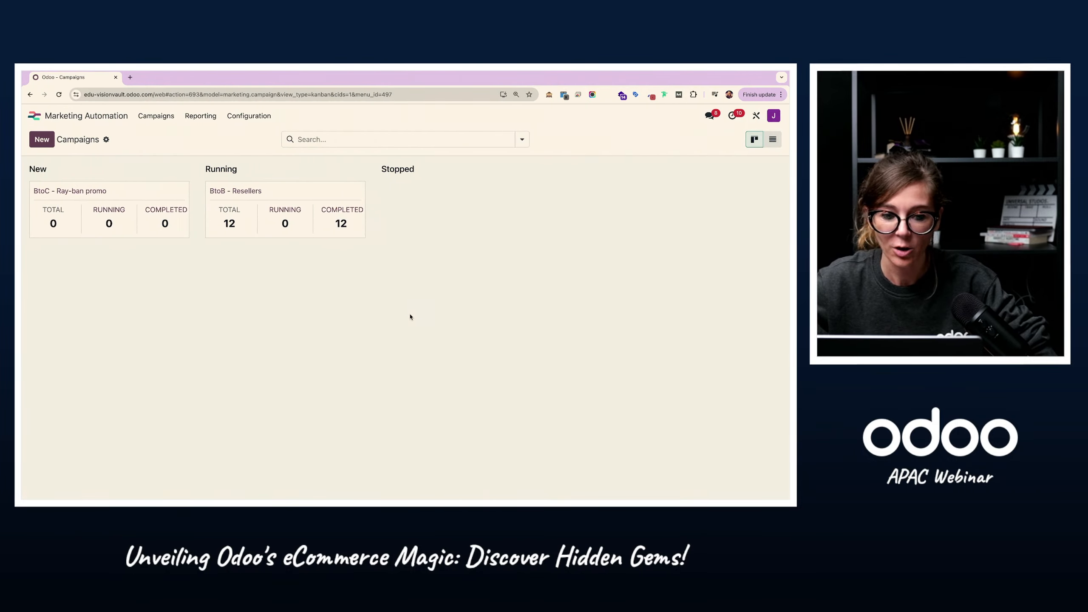
click(35, 115)
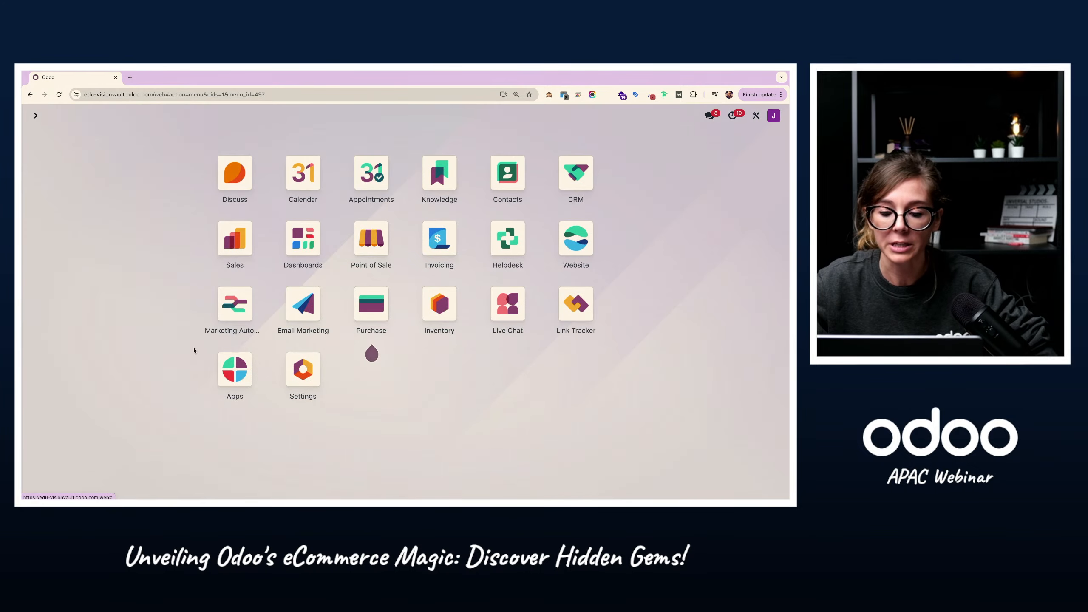
key(ctrl+Left)
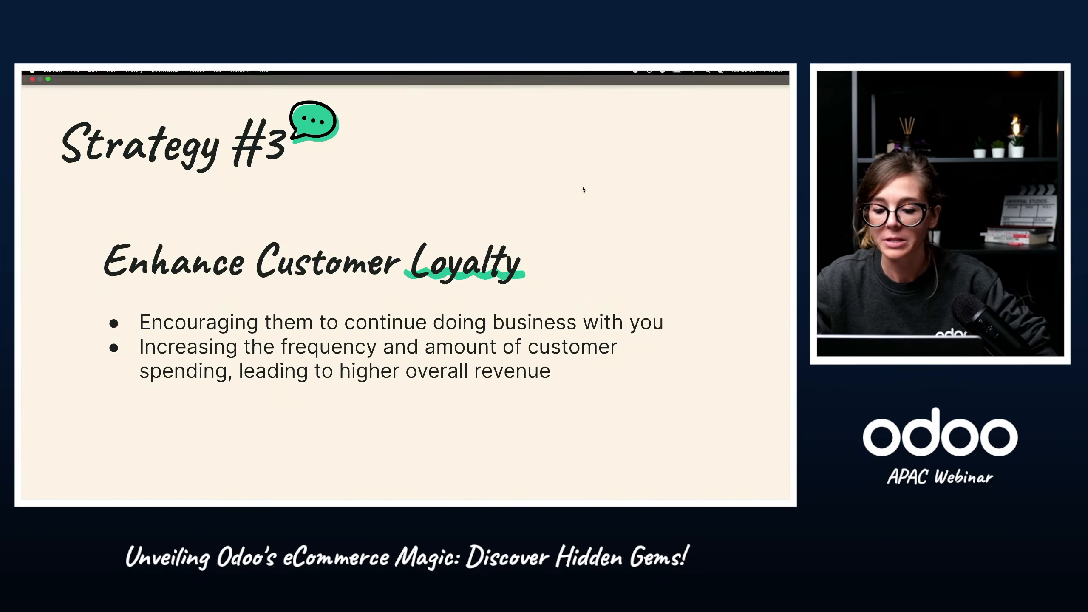
key(Right)
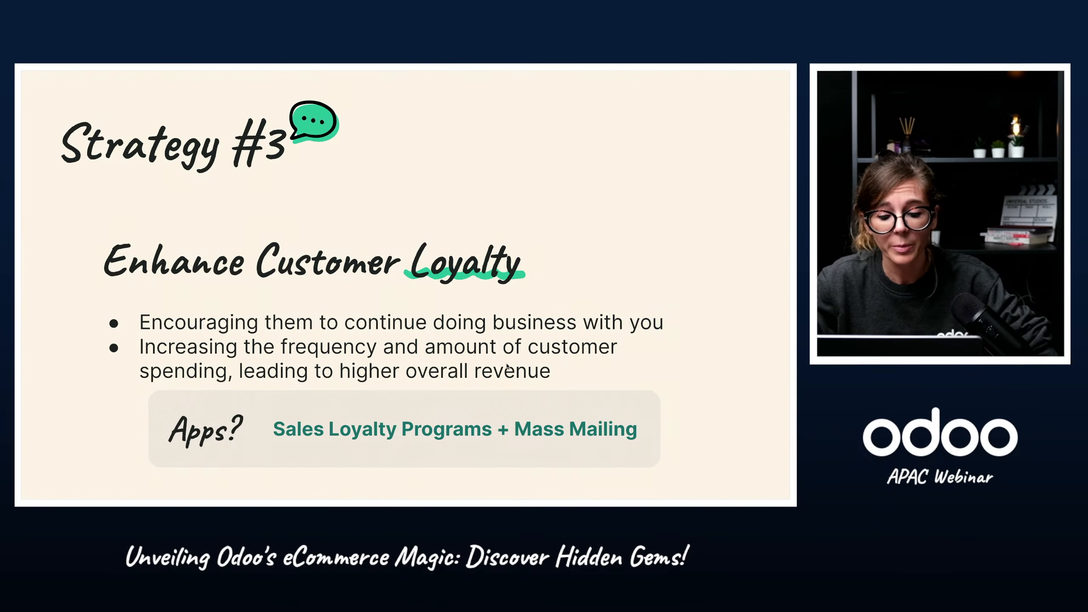
key(ctrl+Right)
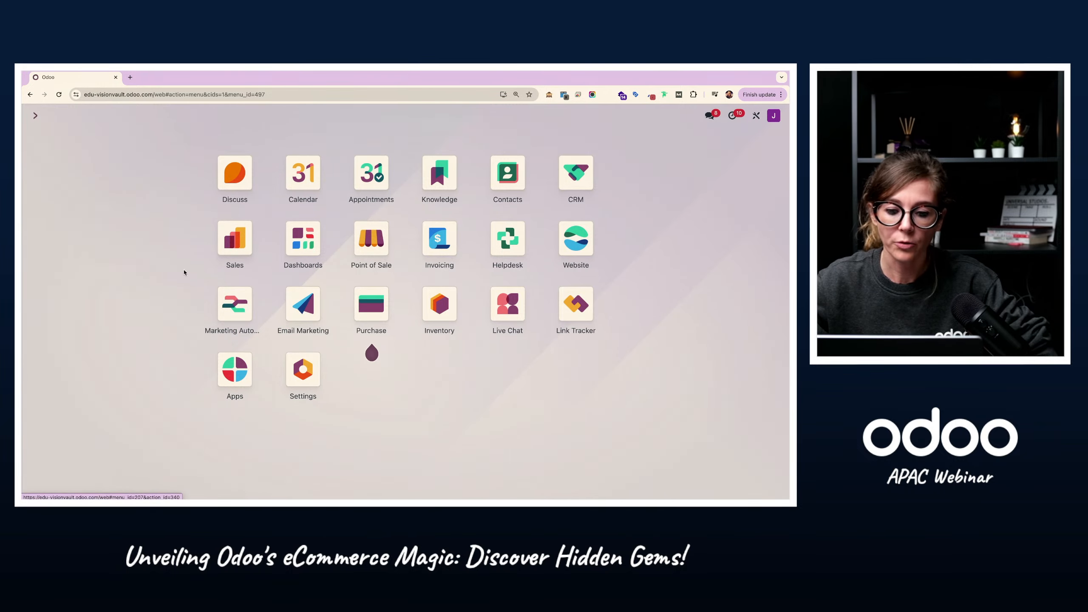
Step: Search the Sales settings for "discou" to check the Discounts, Loyalty & Gift Card option
click(236, 247)
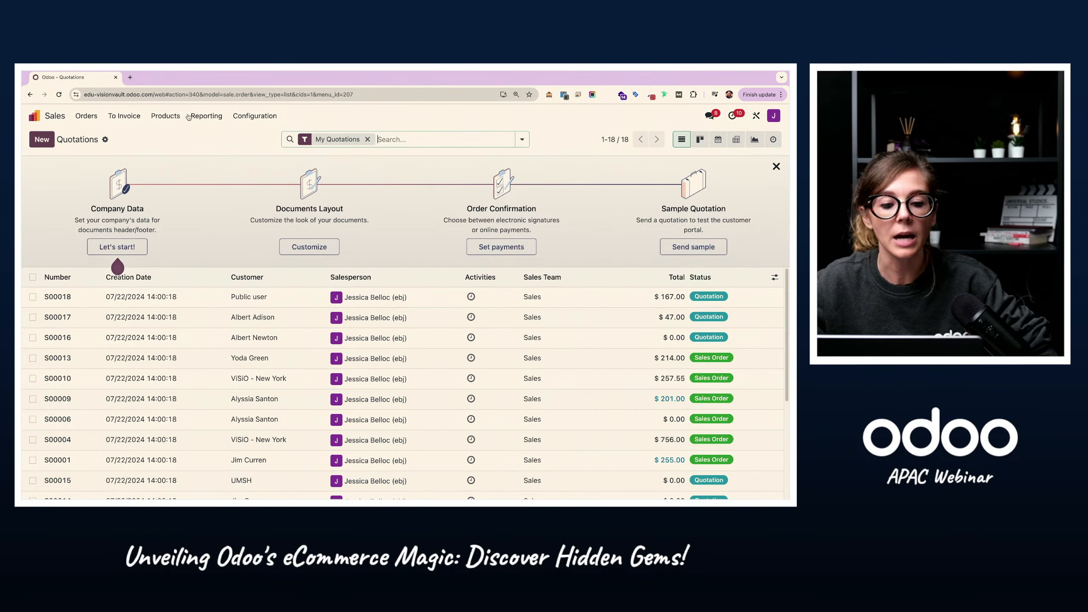
click(253, 116)
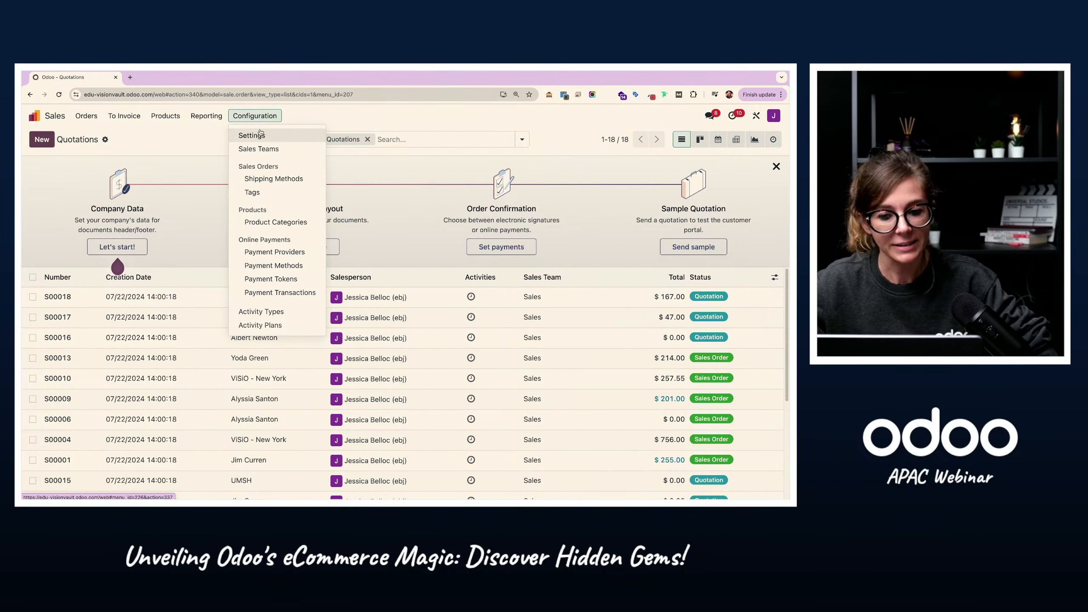
click(252, 136)
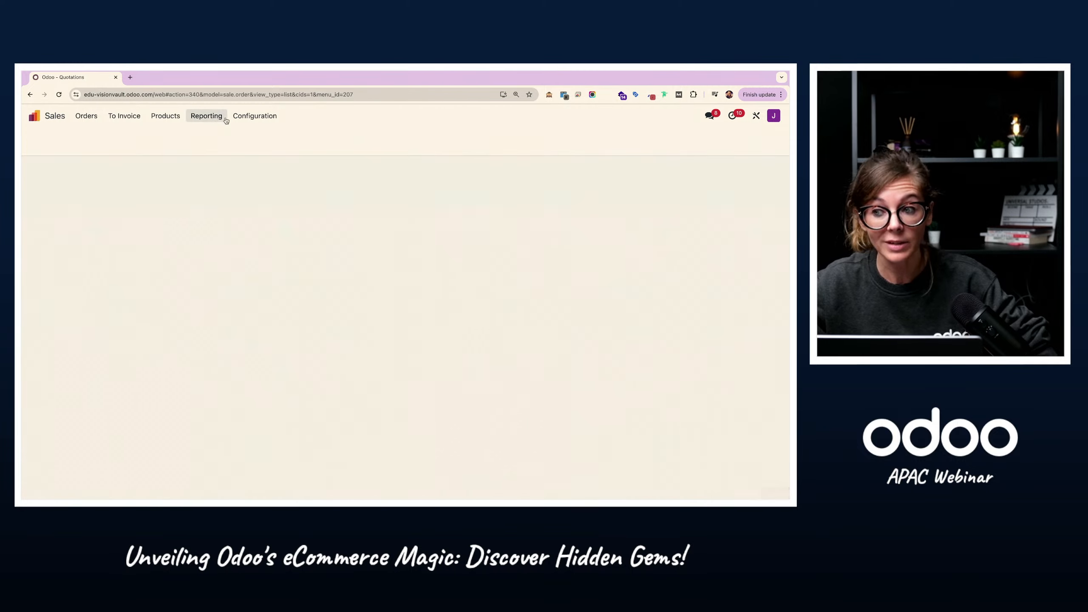
text(disc)
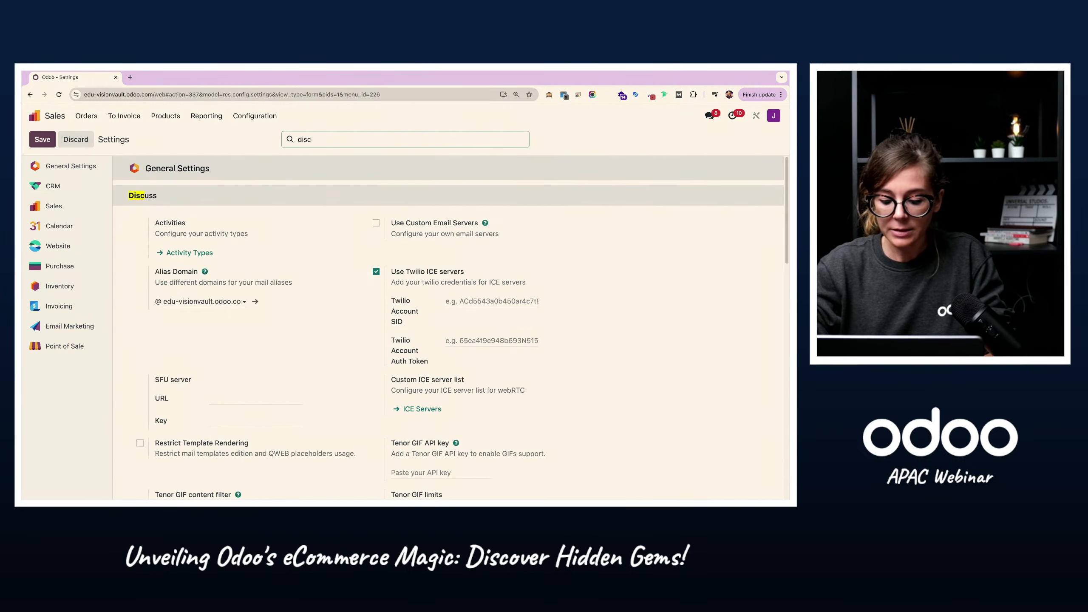
text(ou)
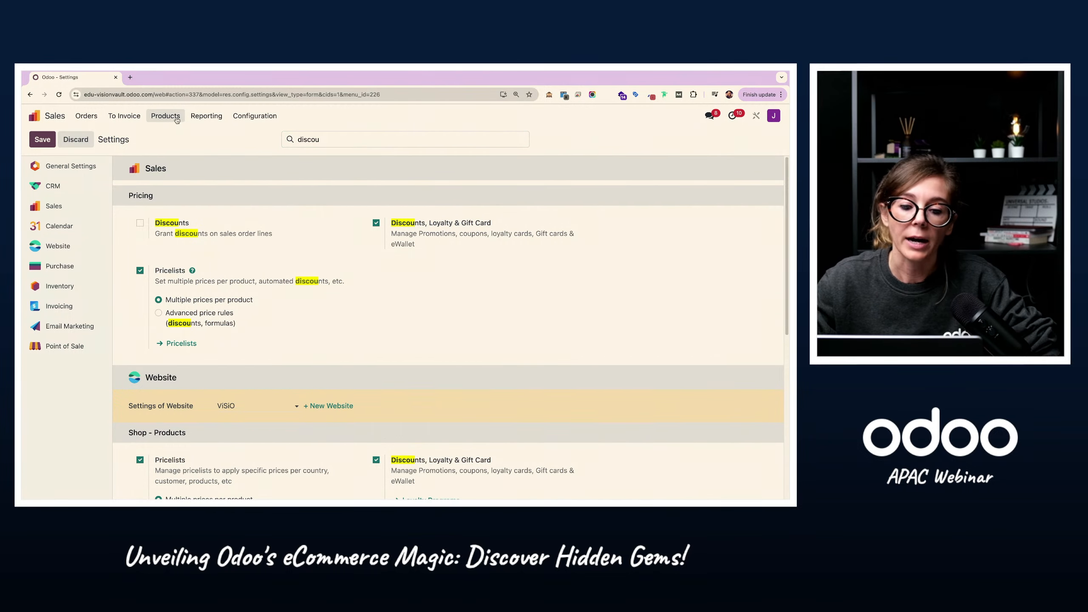
Step: Open the Discount & Loyalty program list in Sales
click(176, 119)
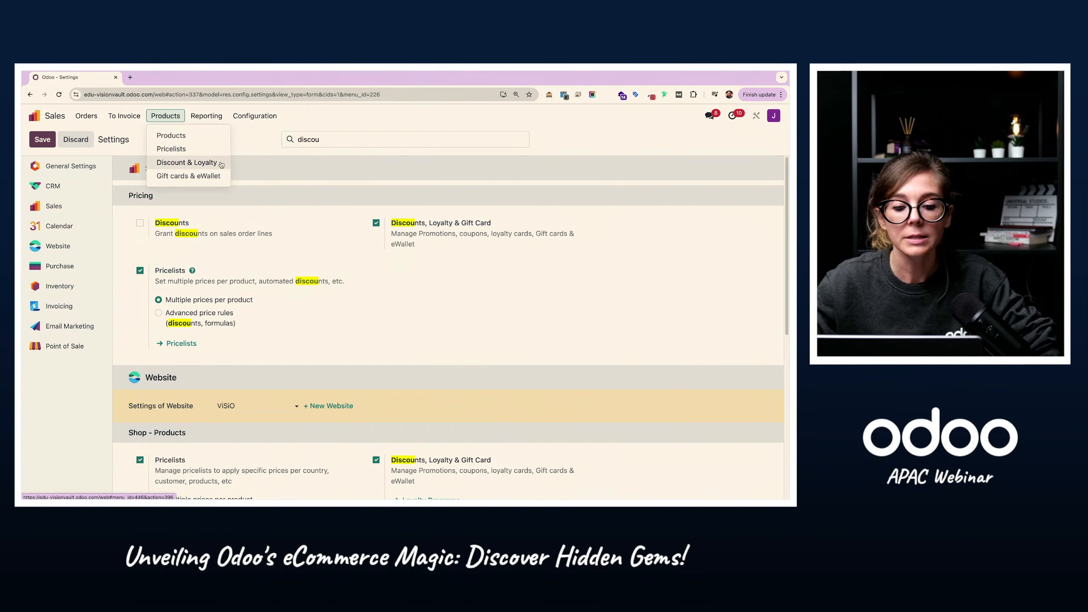
click(222, 166)
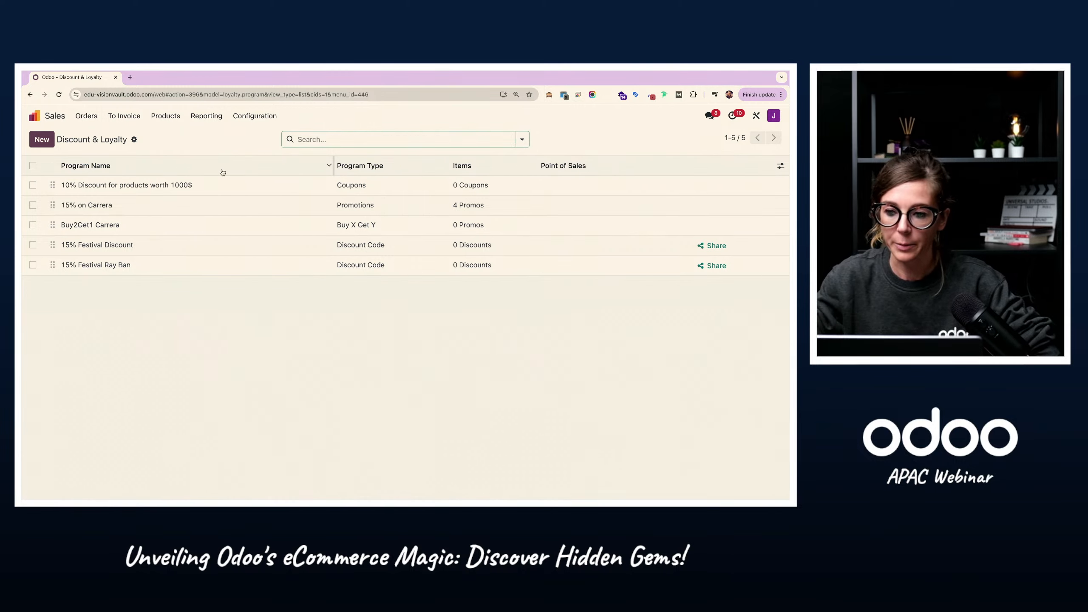
Step: Open the "10% Discount for products worth 1000$" program and review its name, coupon program type description and rules
click(171, 191)
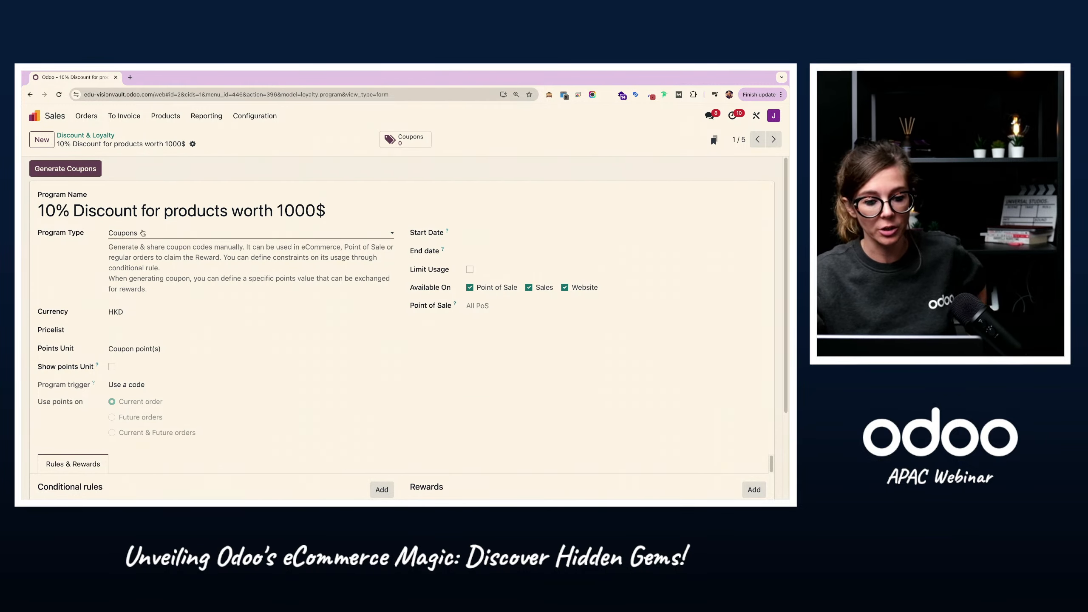
drag(112, 246, 171, 298)
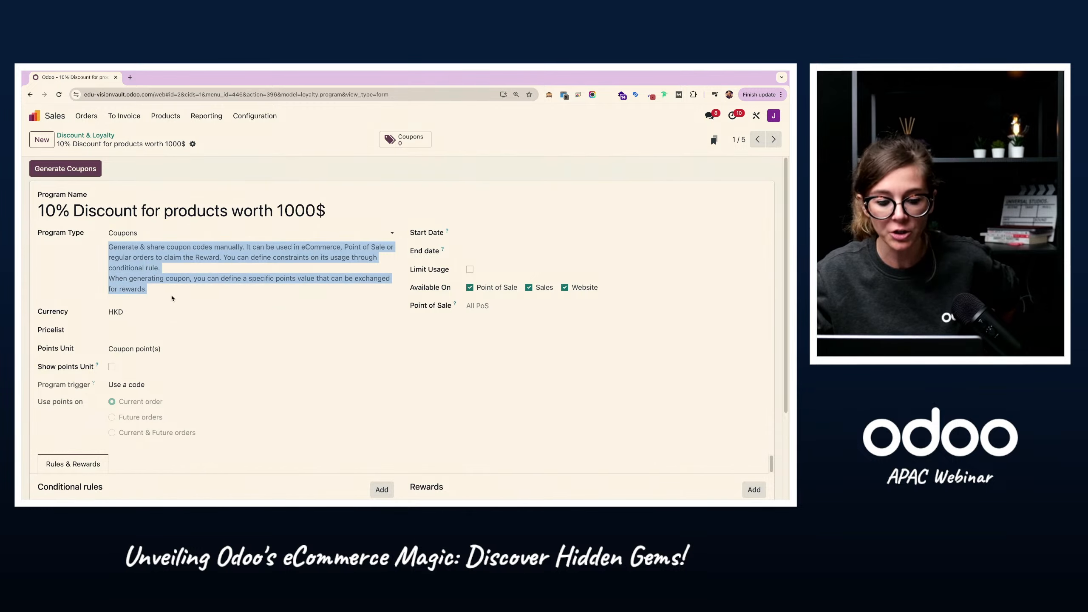
click(87, 200)
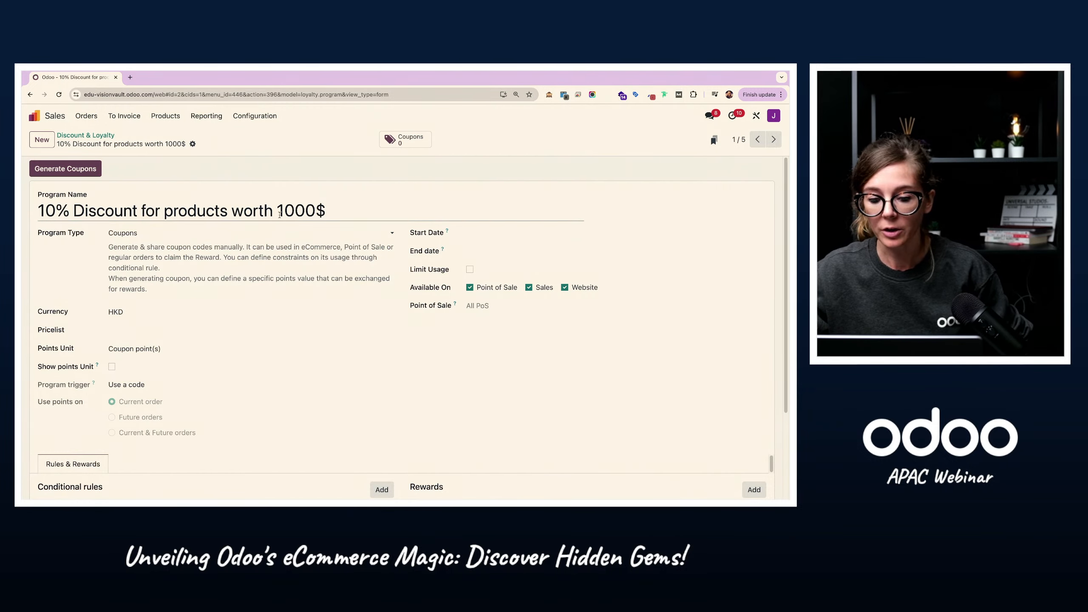
drag(276, 207, 325, 210)
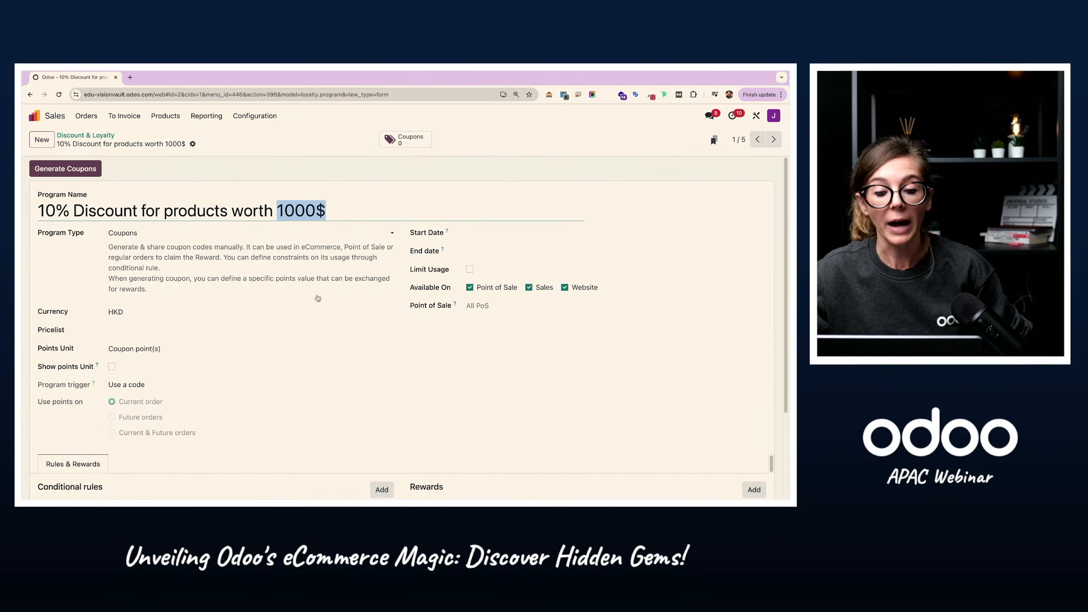
scroll(216, 372, down, 3)
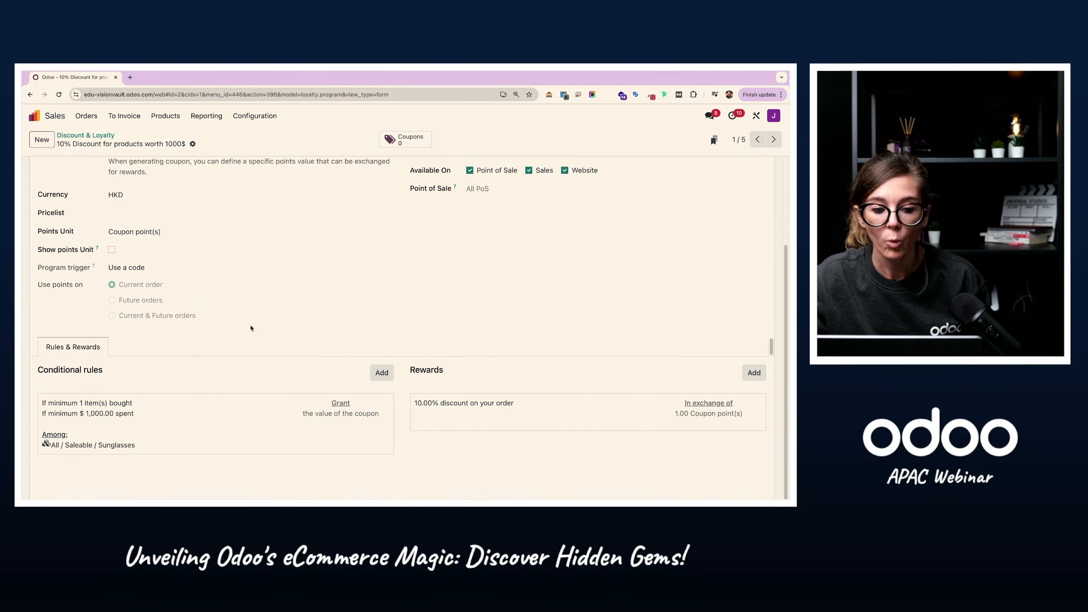
Step: Inspect the coupon program's conditional rule and reward details, and return to the Discount & Loyalty list
click(111, 421)
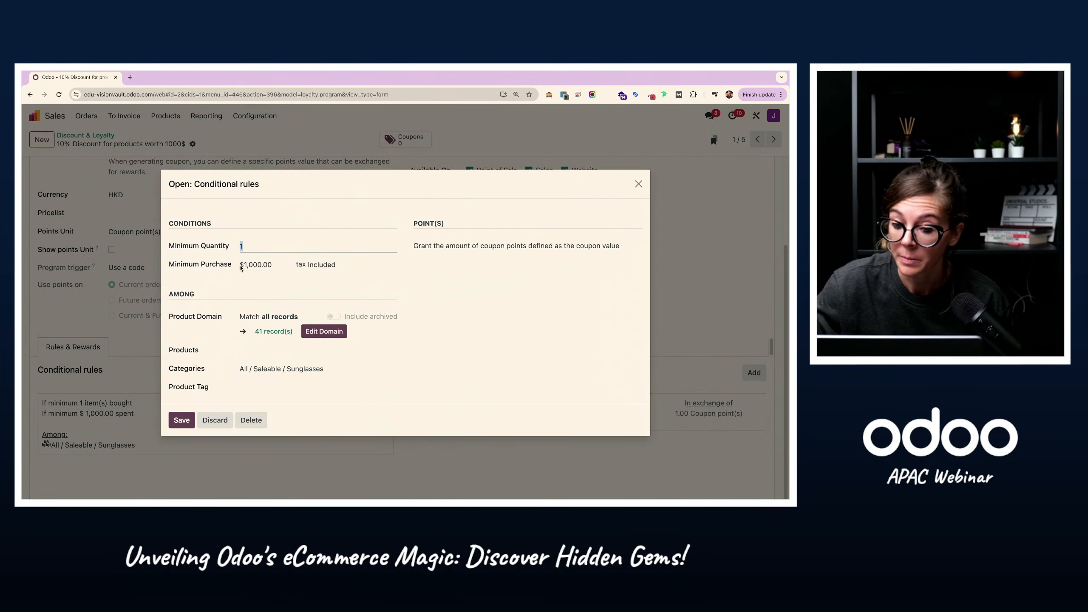
click(256, 265)
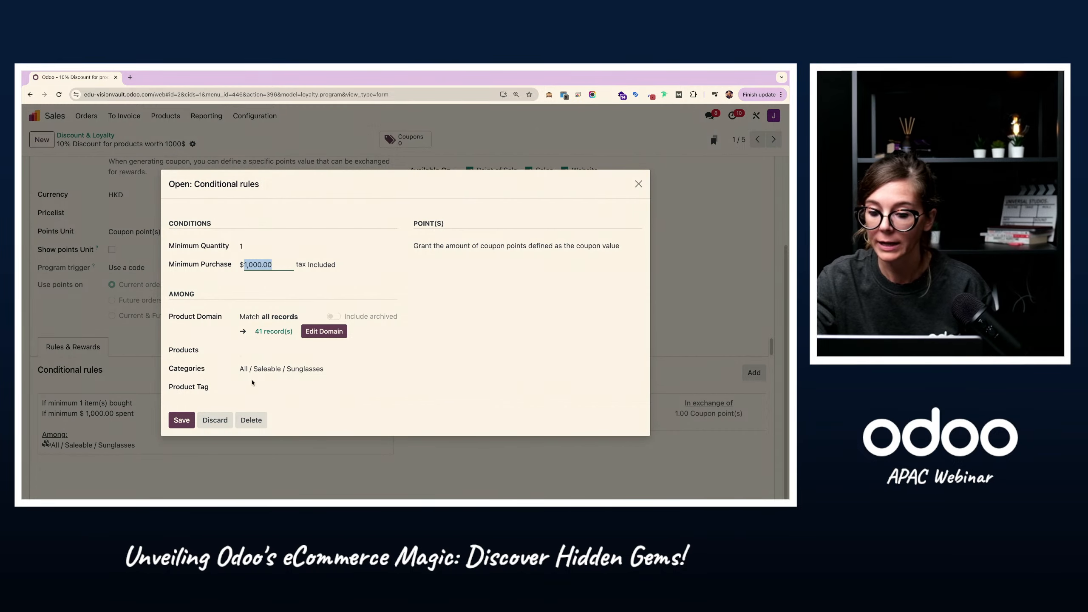
click(184, 421)
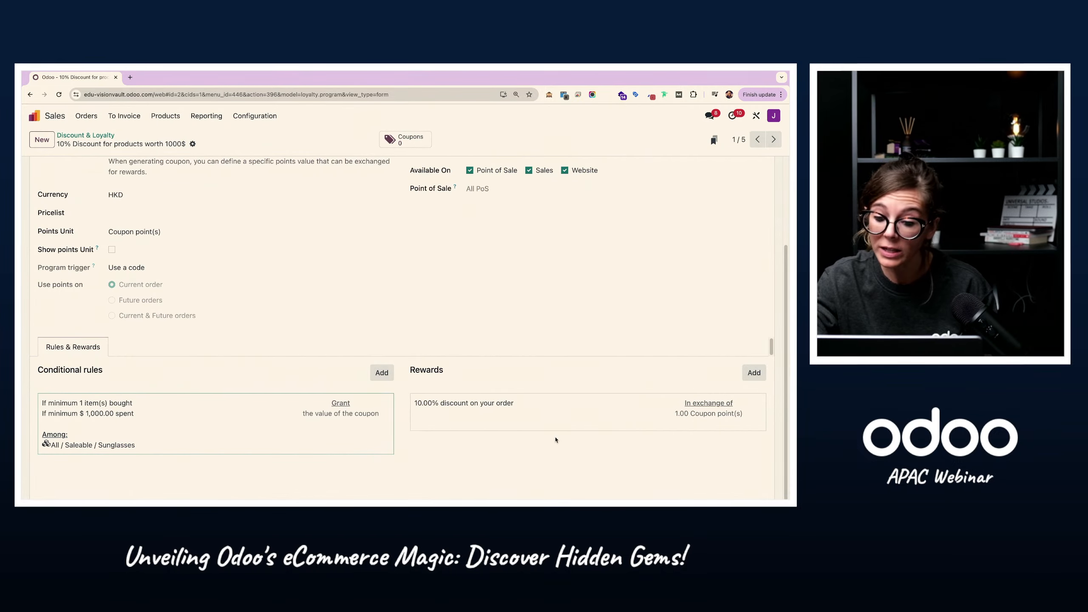
click(526, 421)
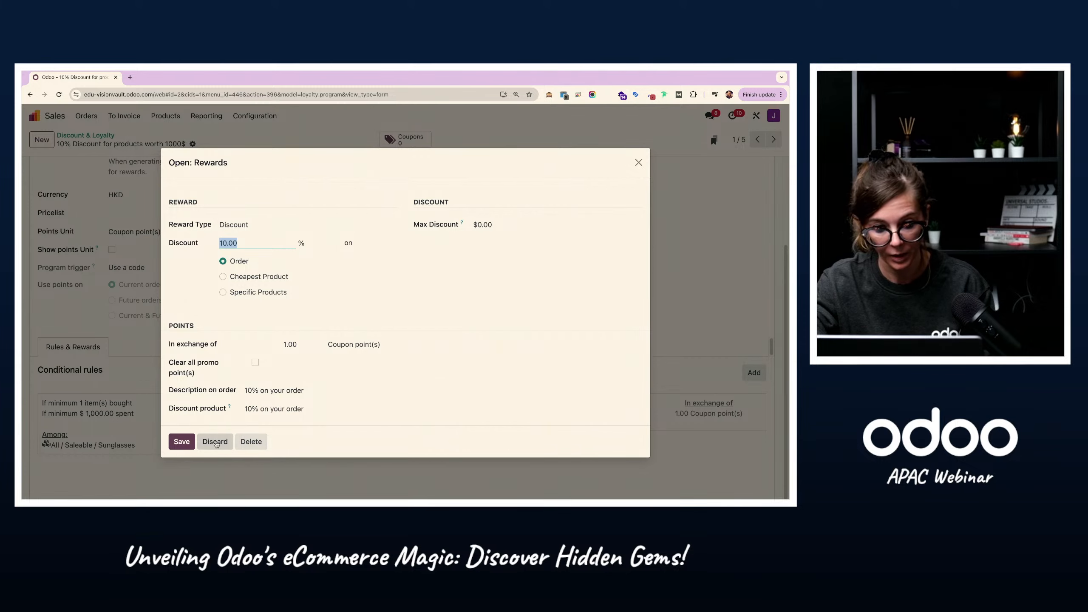
click(215, 442)
scroll(298, 364, up, 3)
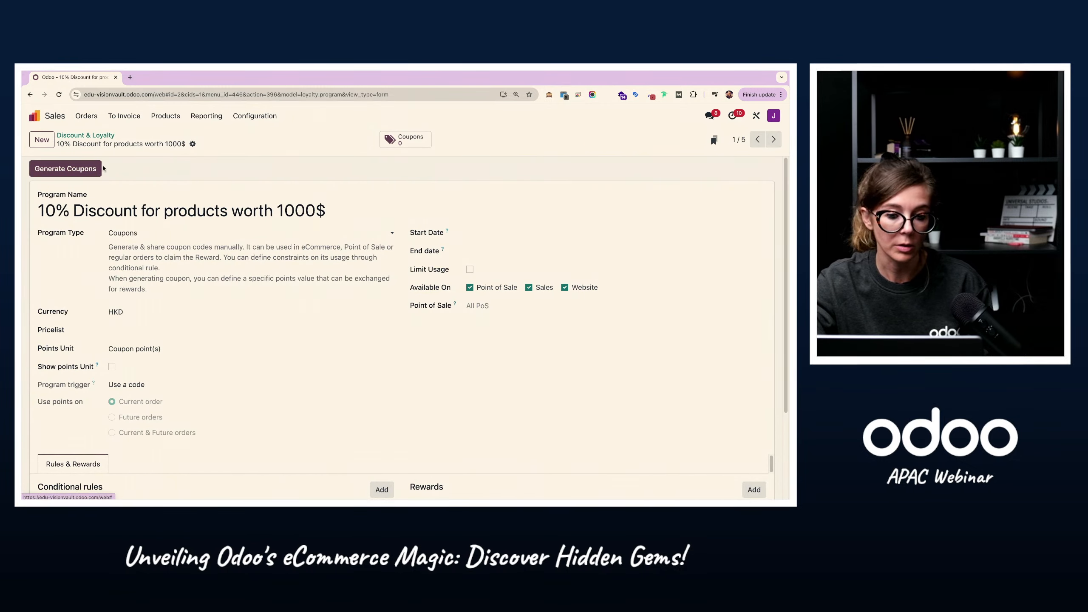
scroll(171, 208, down, 1)
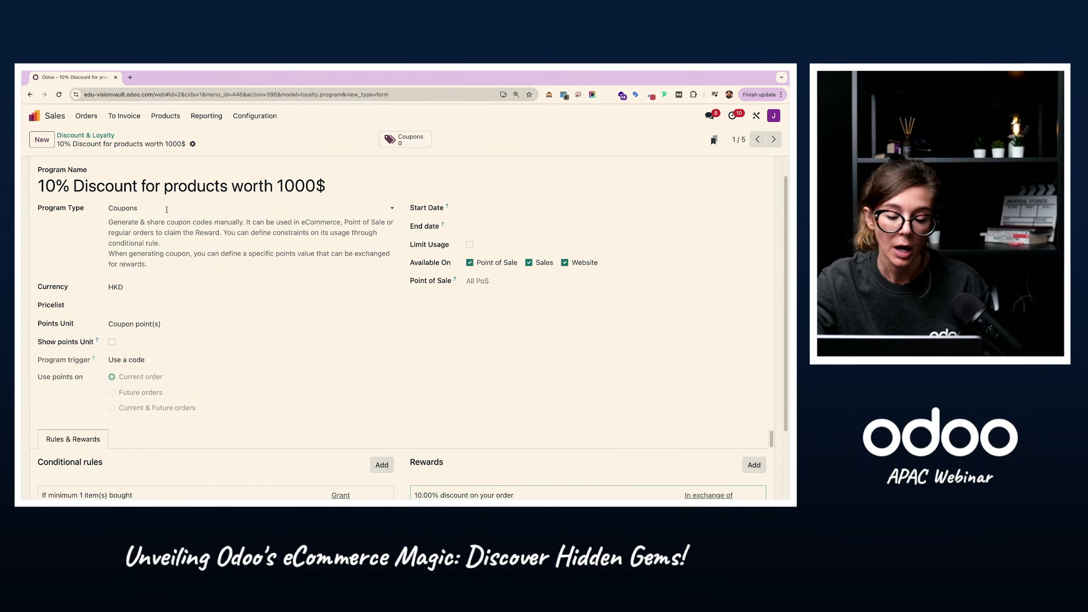
click(103, 136)
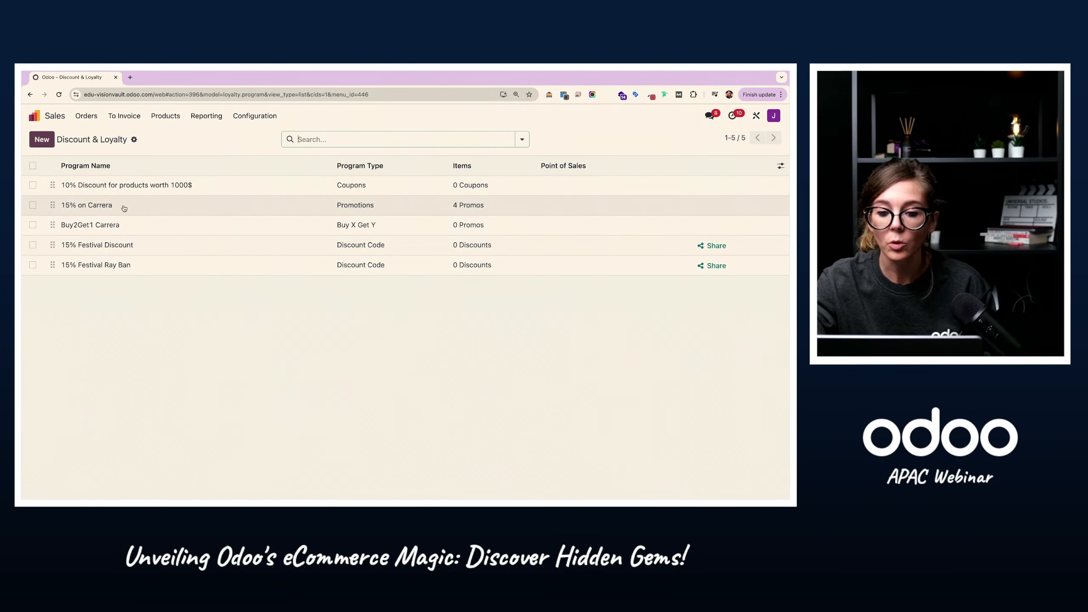
Step: Open the "15% on Carrera" promotion and review its name, program settings, and rules and rewards
click(105, 207)
drag(45, 195, 154, 197)
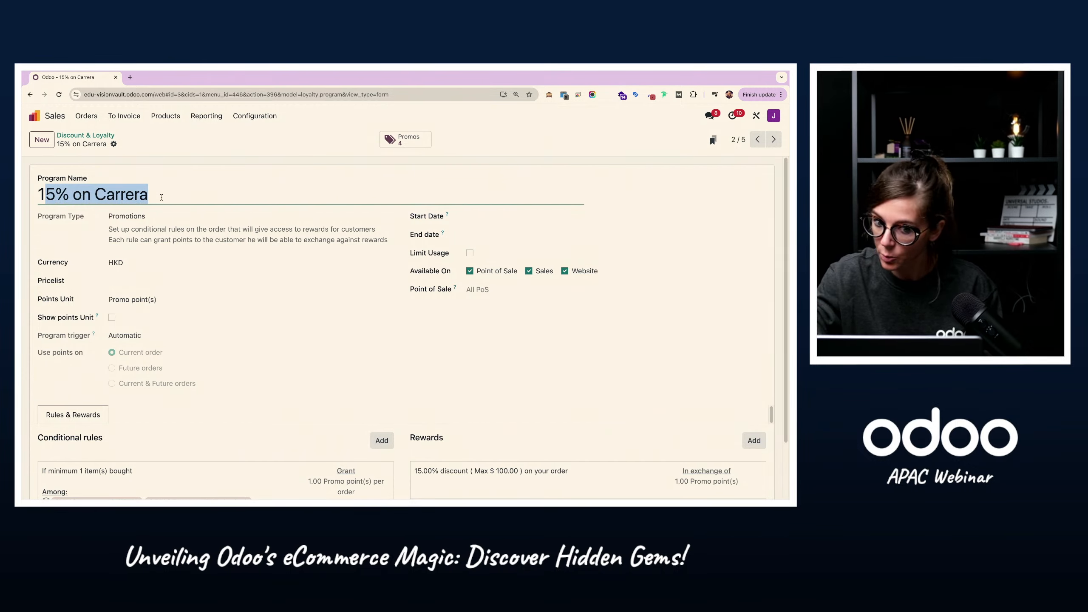
click(171, 197)
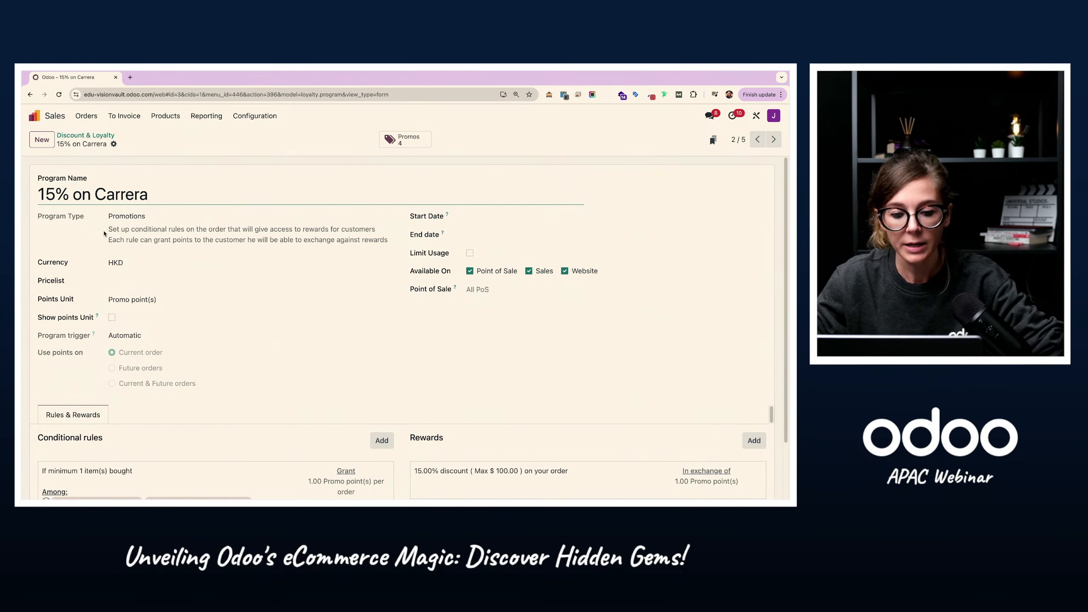
scroll(218, 311, down, 2)
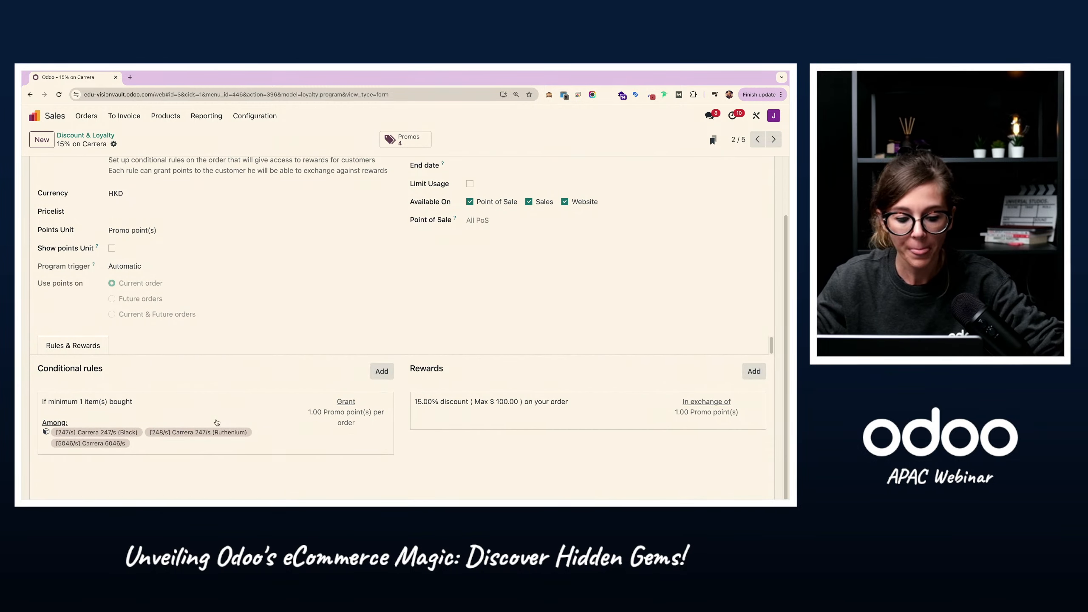
Step: Inspect the Carrera promotion's conditional rule and discount reward, and go back to the app overview
click(153, 410)
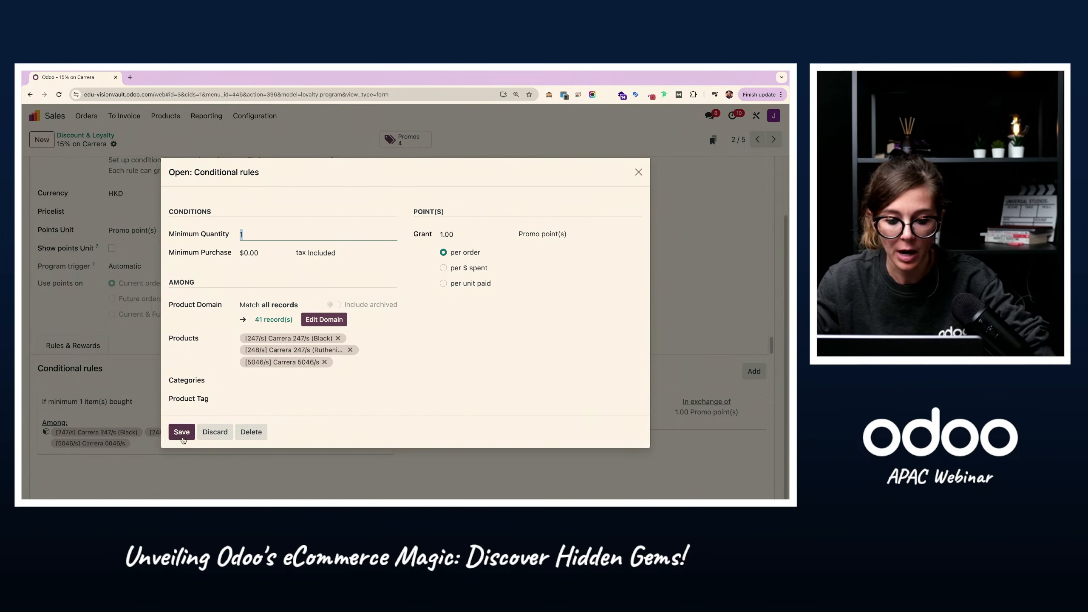
click(182, 431)
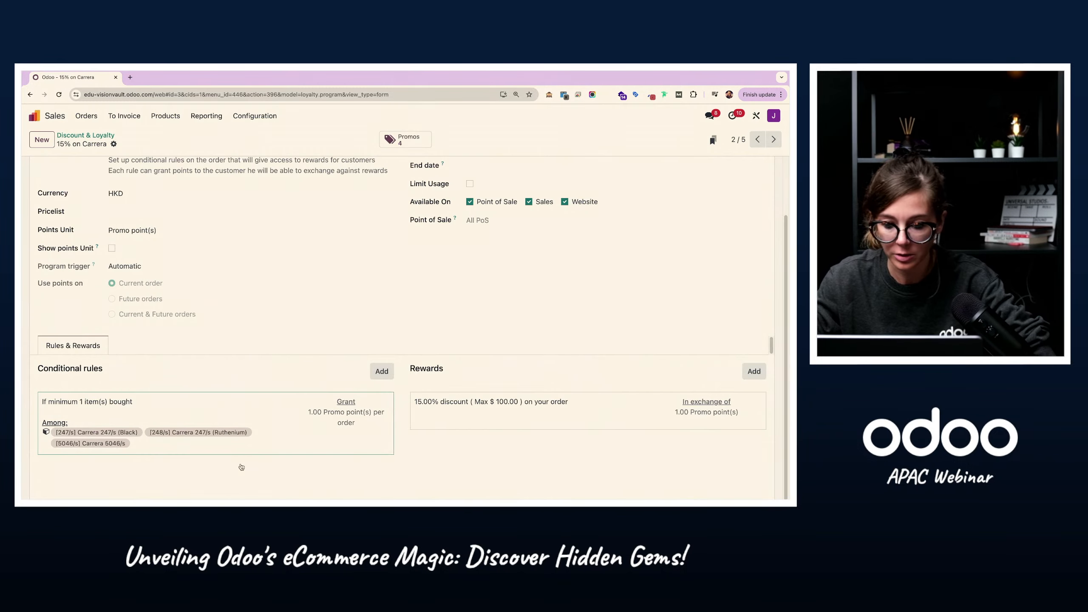
click(450, 414)
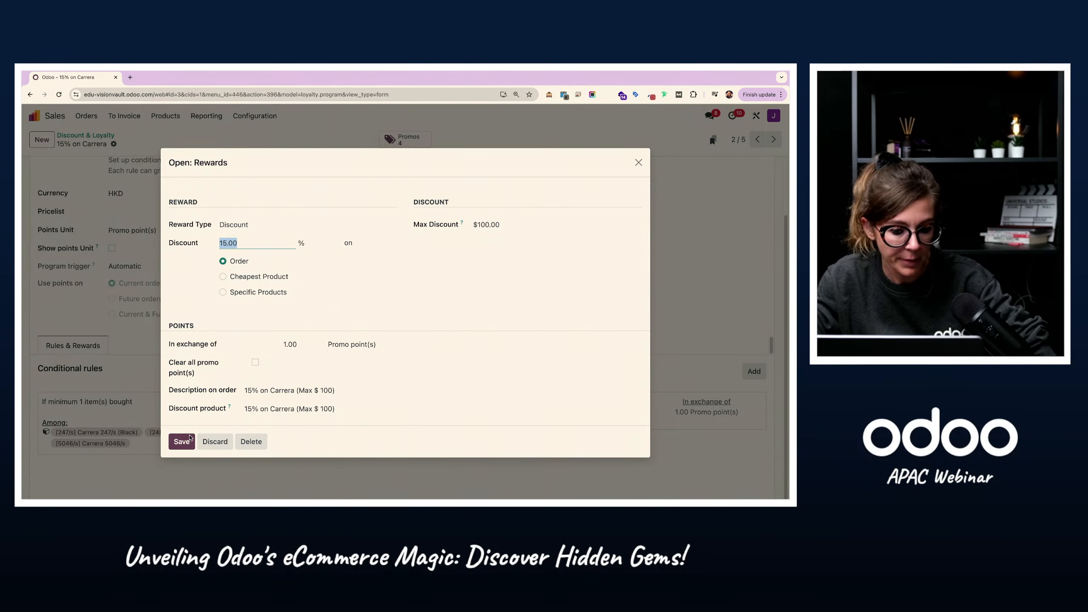
click(182, 442)
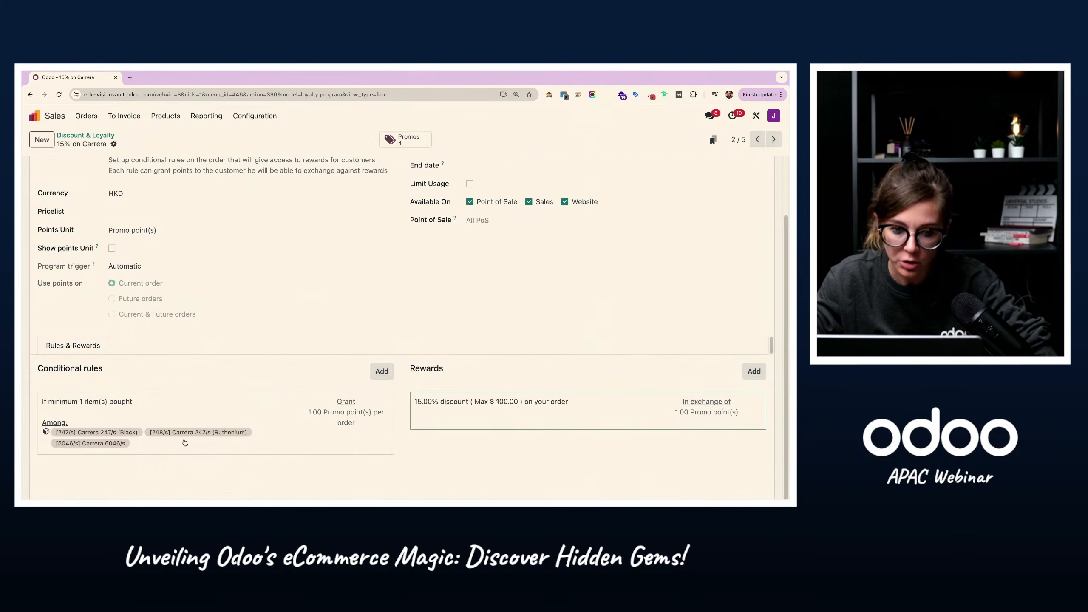
scroll(131, 188, up, 2)
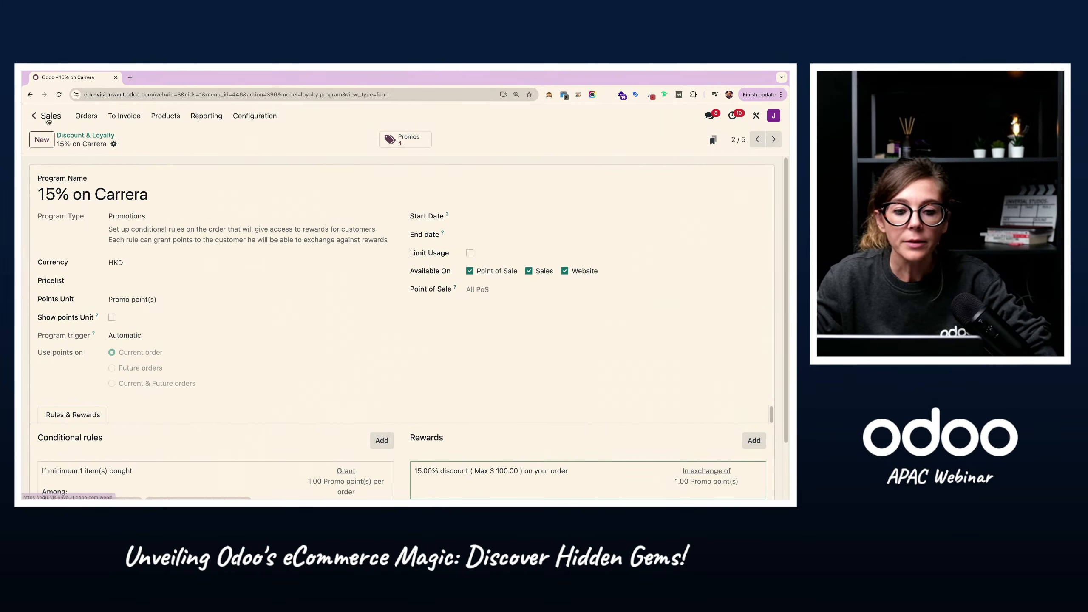
click(35, 115)
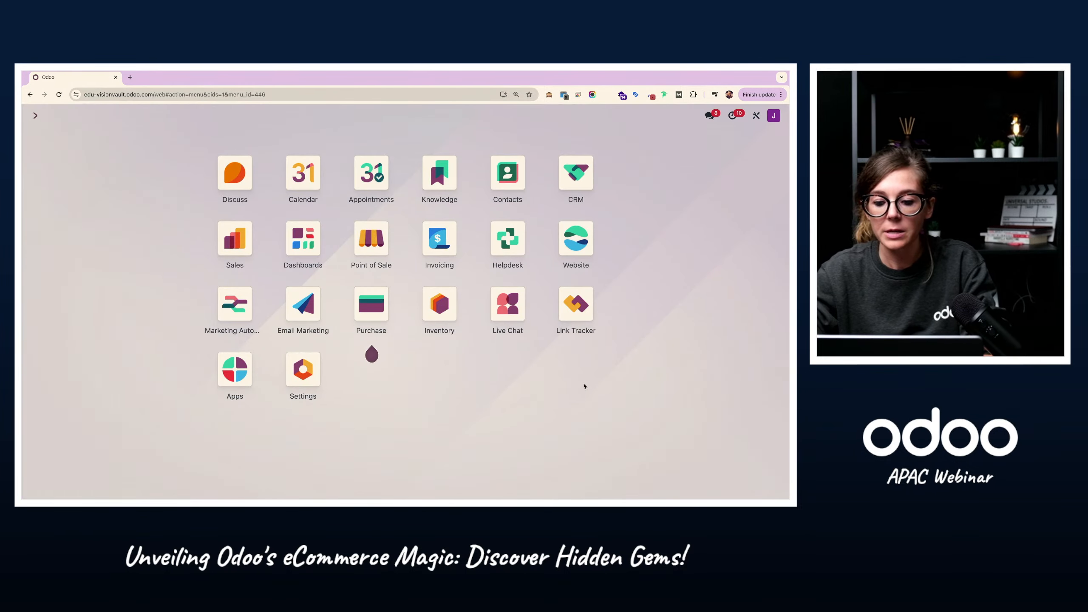
Step: Switch to the incognito web store window, go to the shop and search its products for "carr"
key(ctrl+Right)
scroll(138, 170, up, 3)
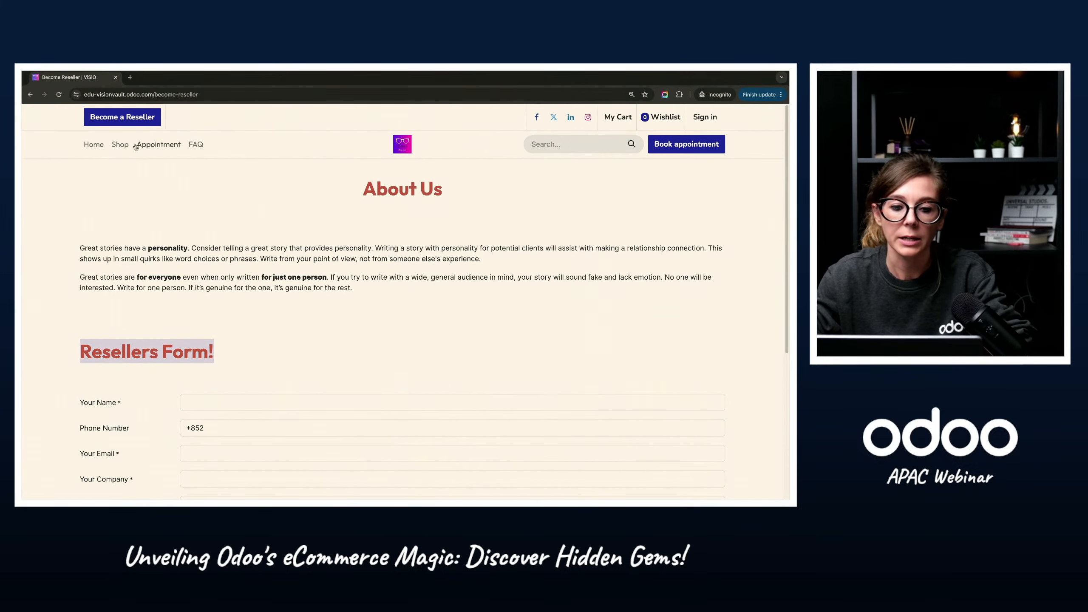
click(121, 145)
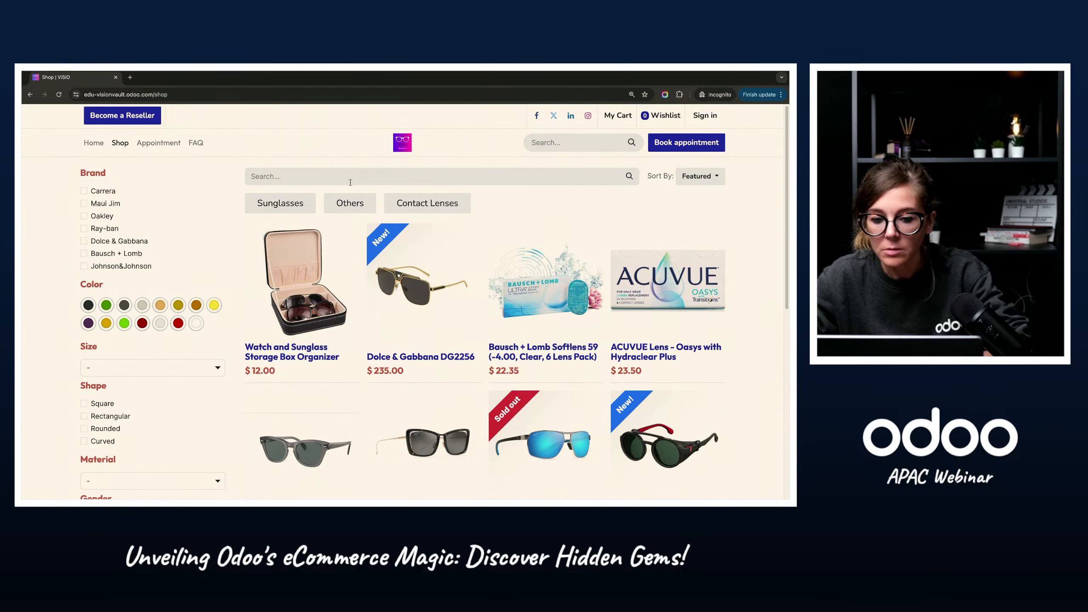
click(274, 176)
text(carr)
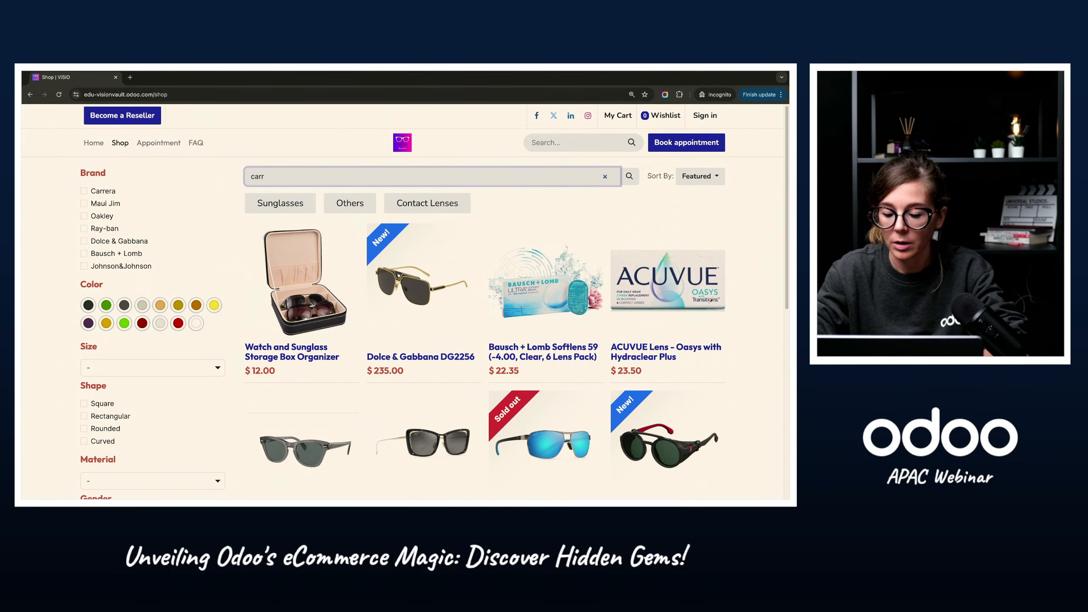
key(Return)
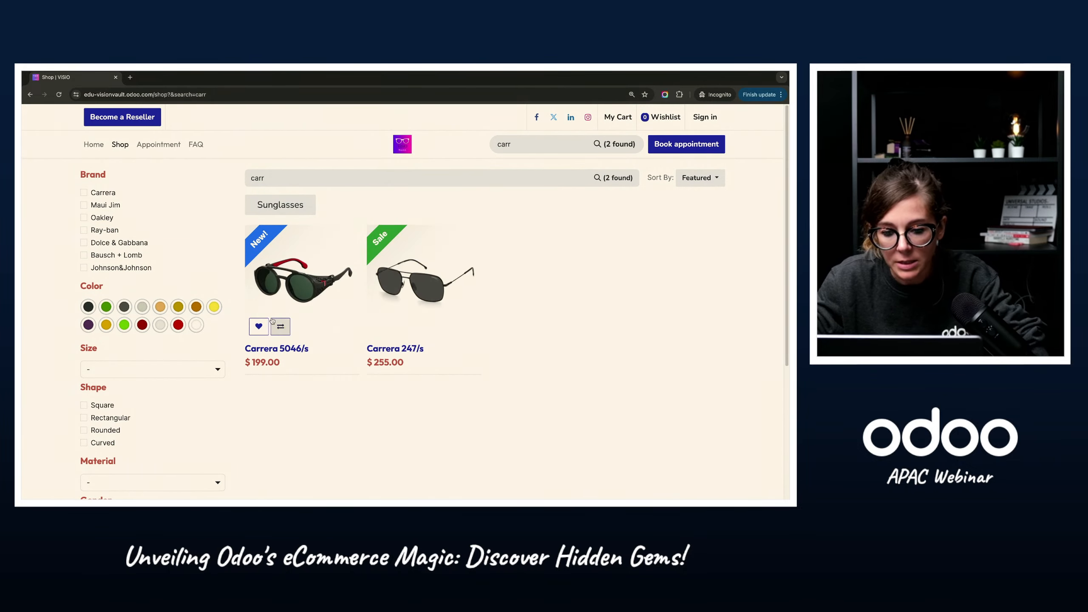
Step: Add one pair of Carrera 5046/s sunglasses to the cart and proceed to the order overview
click(281, 290)
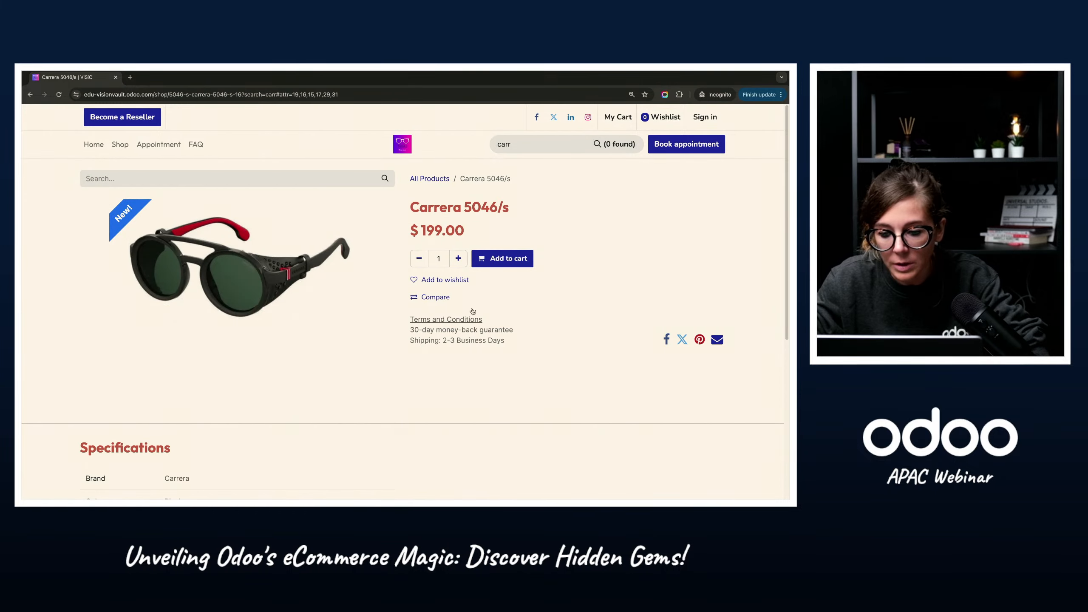
click(512, 258)
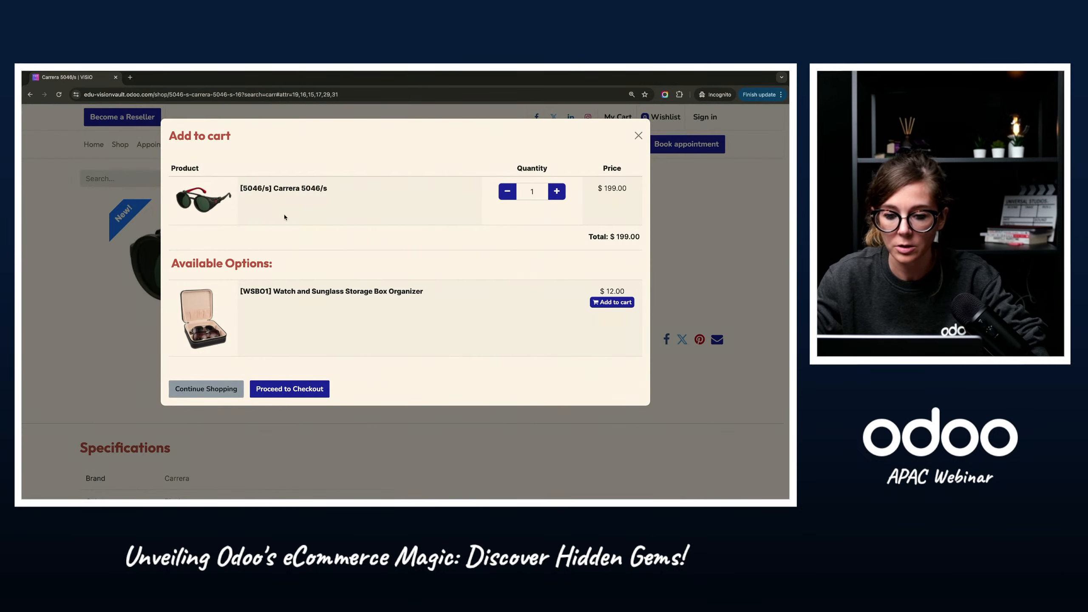
click(299, 393)
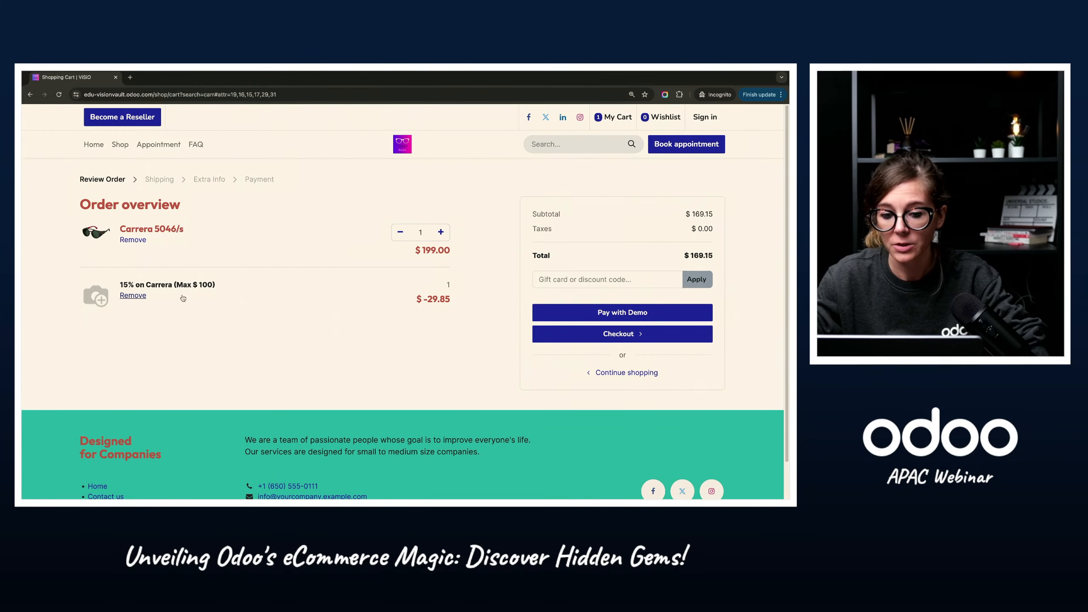
Step: Check the "15% on Carrera (Max $ 100)" discount line in the cart's order overview
drag(125, 285, 234, 293)
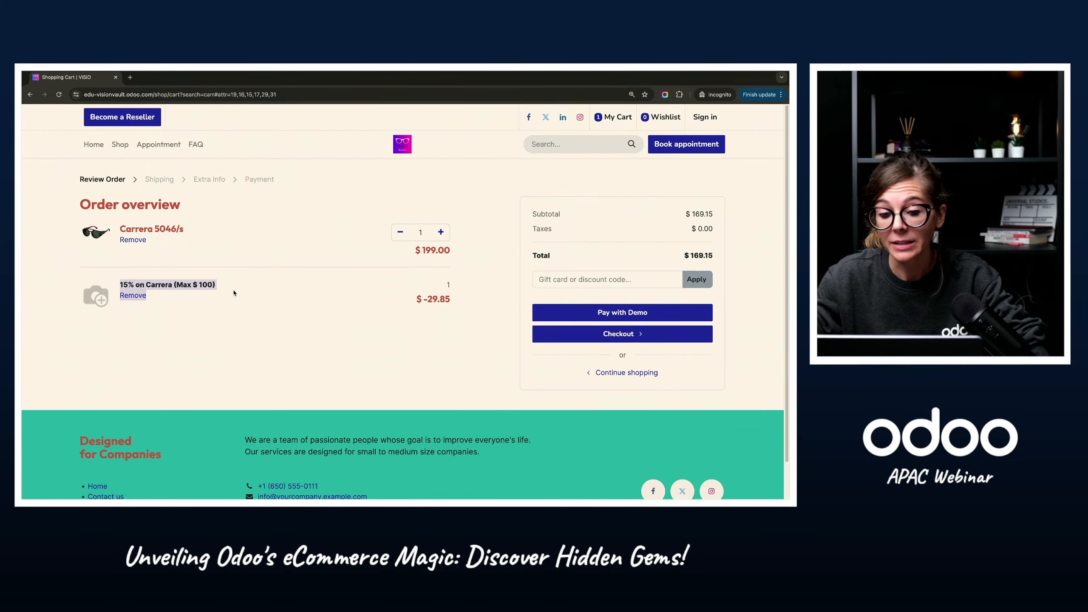
click(271, 360)
triple_click(155, 284)
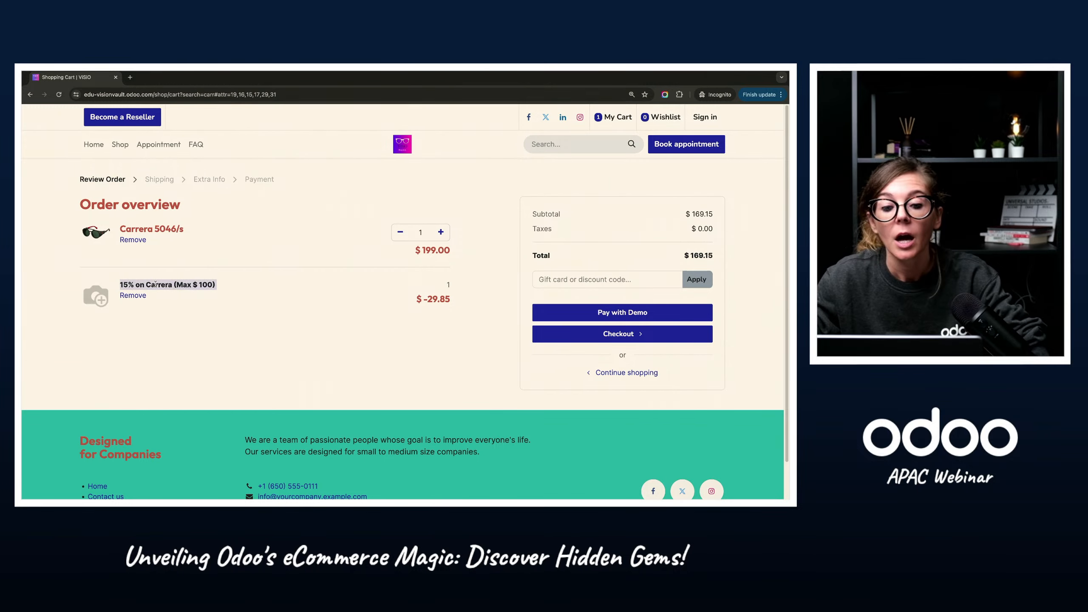
click(261, 372)
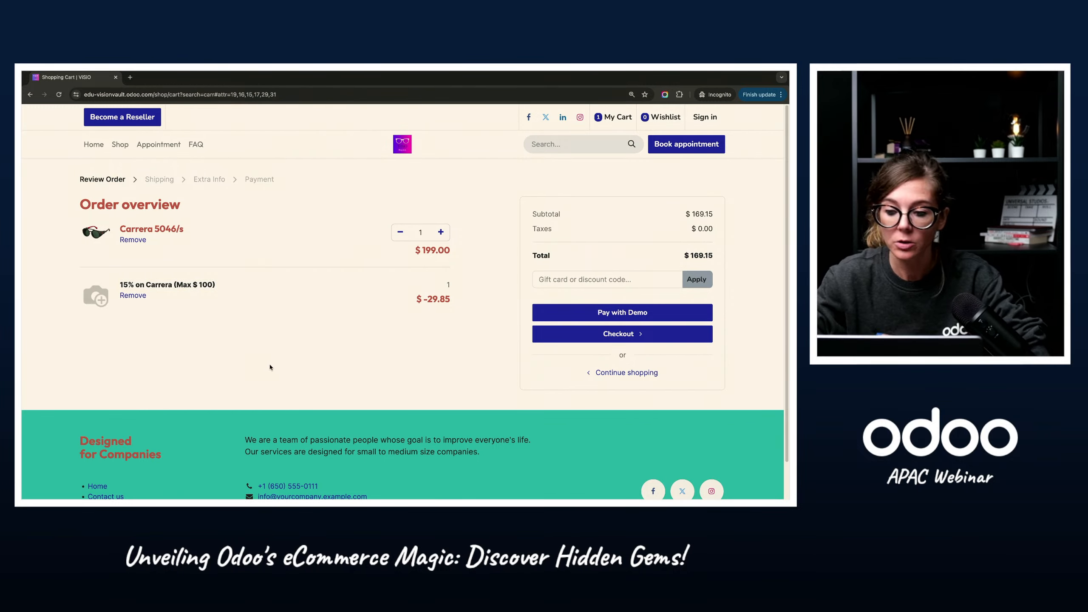
Step: Switch back to the Odoo backend window and open the Discount & Loyalty program list in Sales
key(ctrl+Left)
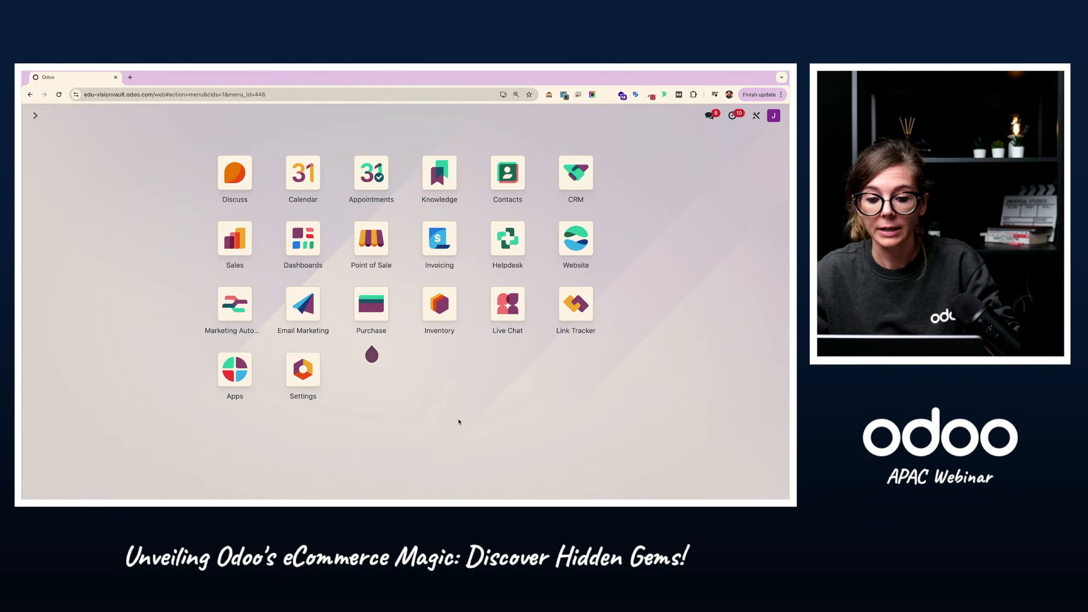
click(223, 242)
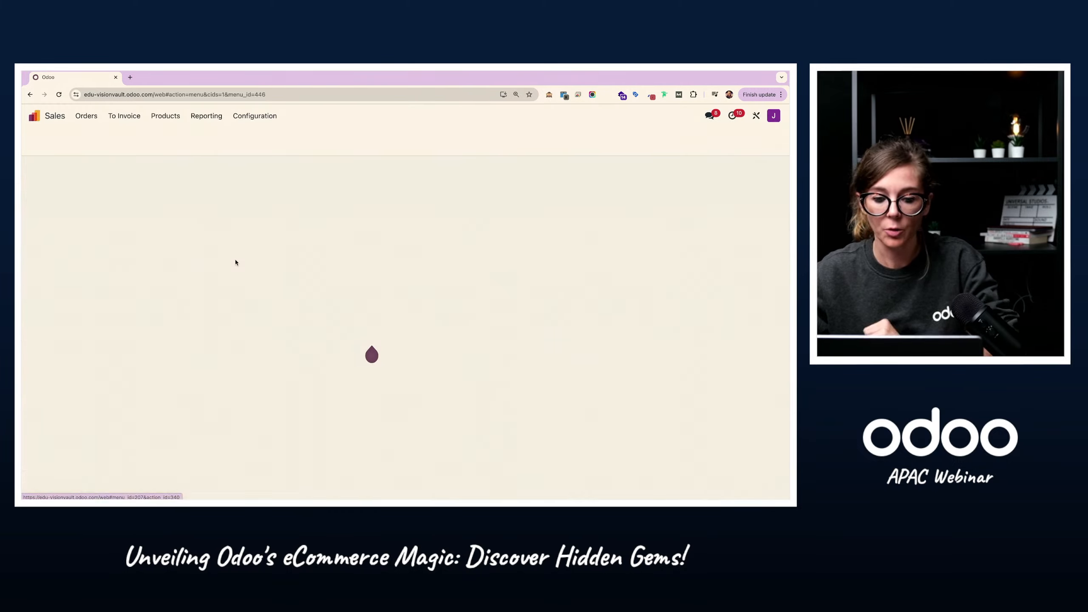
click(166, 115)
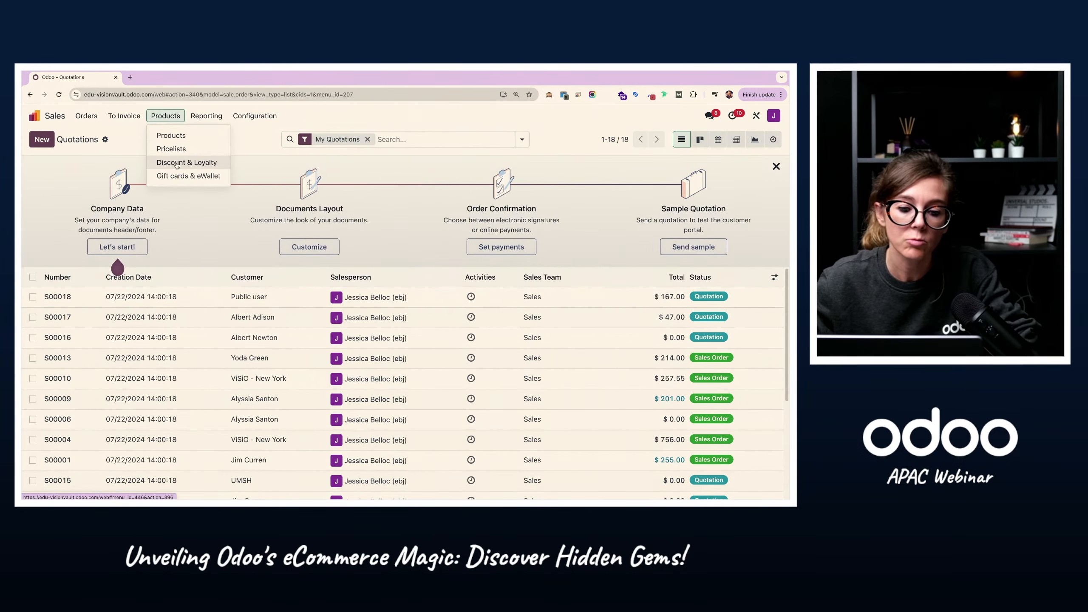
click(180, 161)
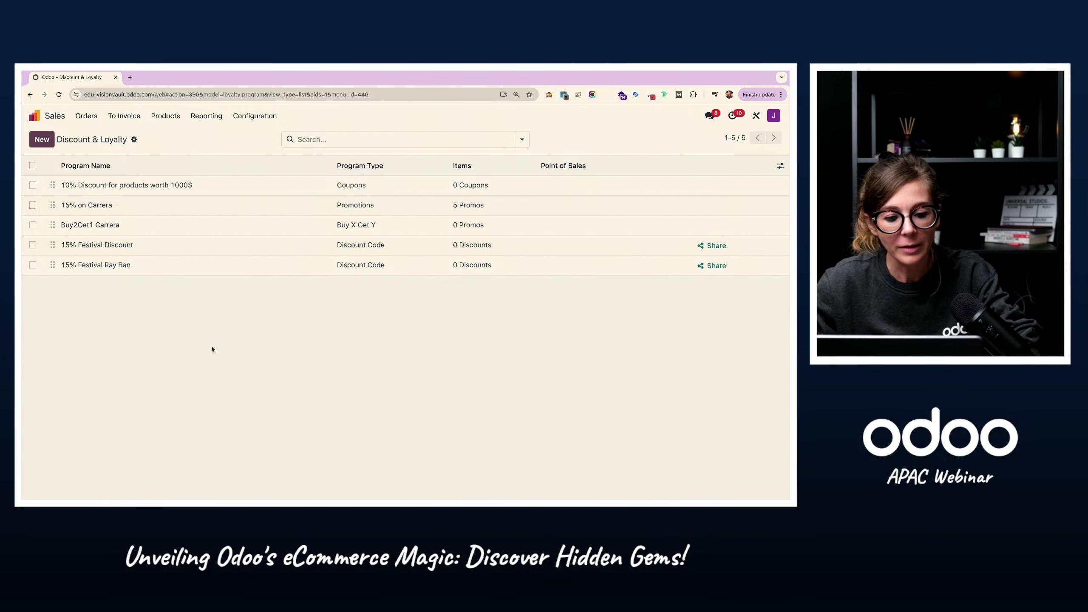
Step: Open the 15% Festival Ray Ban program, examine its discount code settings, and return to the Discount & Loyalty list
click(125, 266)
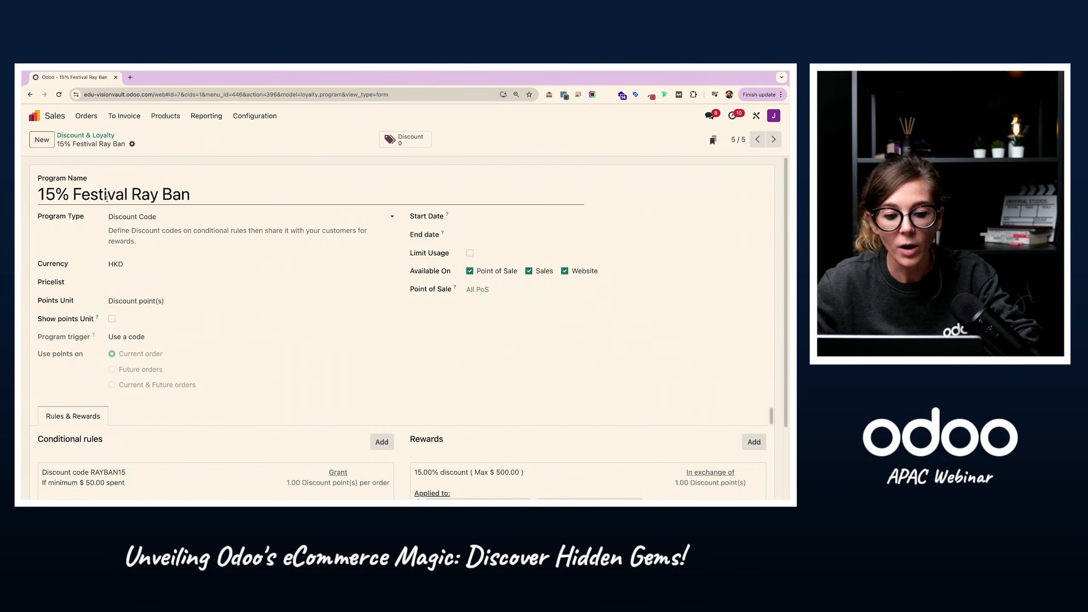
click(107, 198)
triple_click(201, 196)
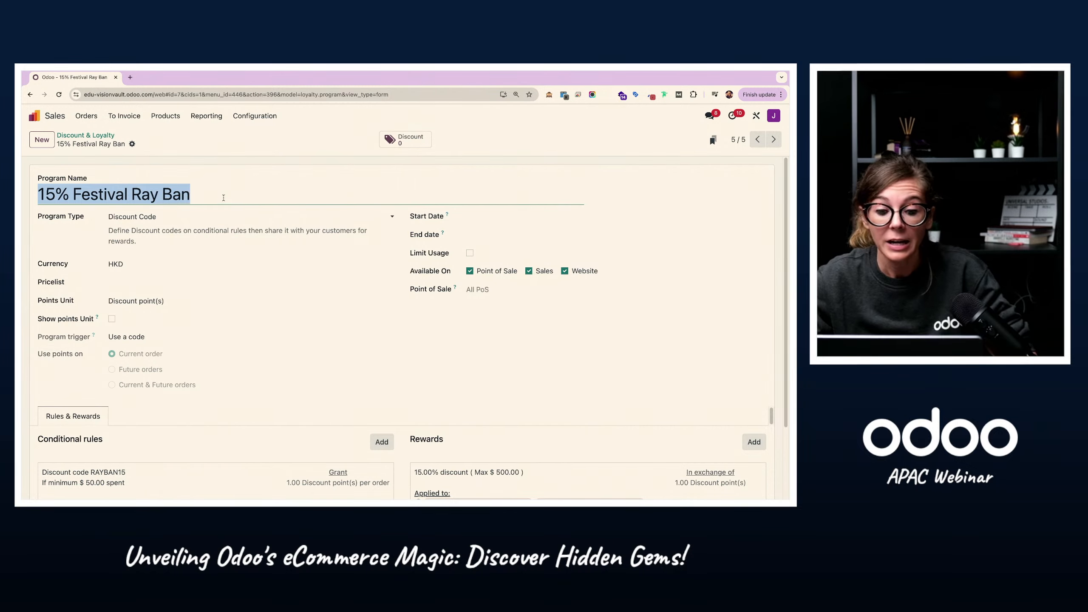
scroll(133, 446, down, 1)
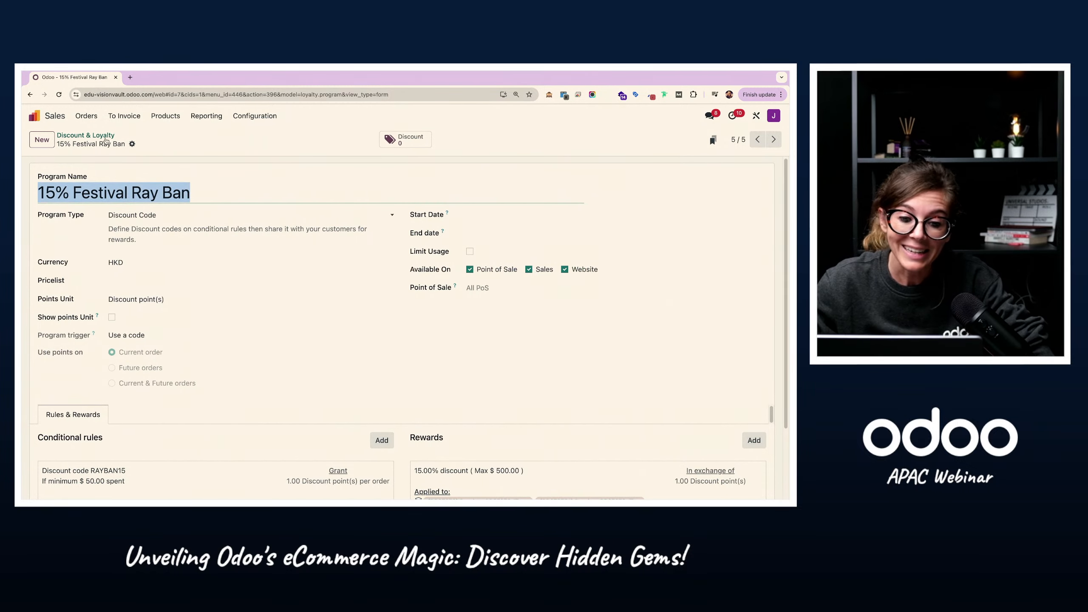
click(86, 135)
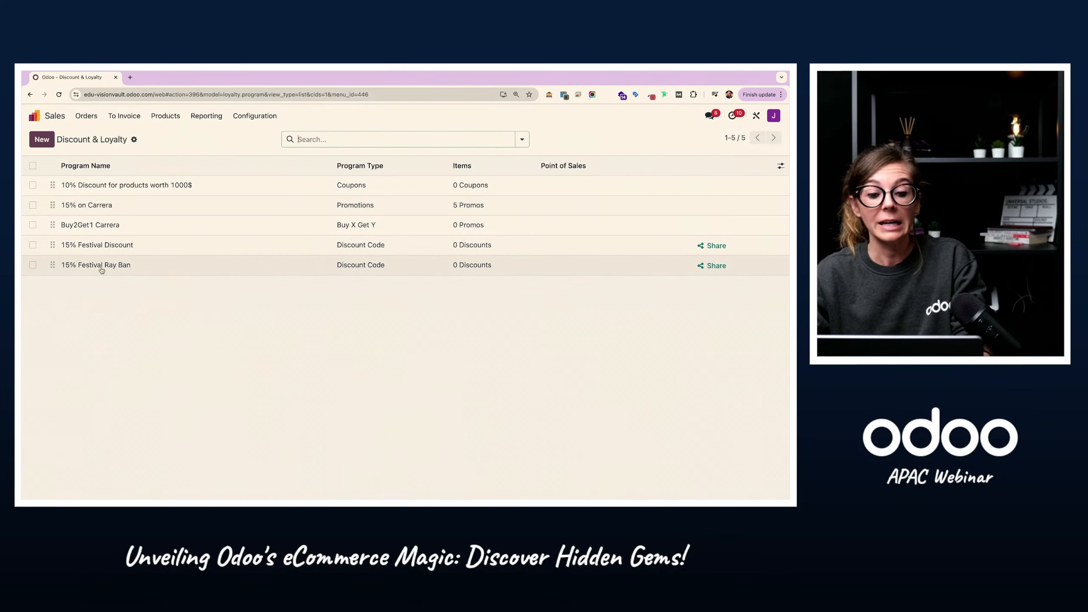
Step: Copy the share link of the 15% Festival Ray Ban discount, keeping /shop as its redirect
click(707, 269)
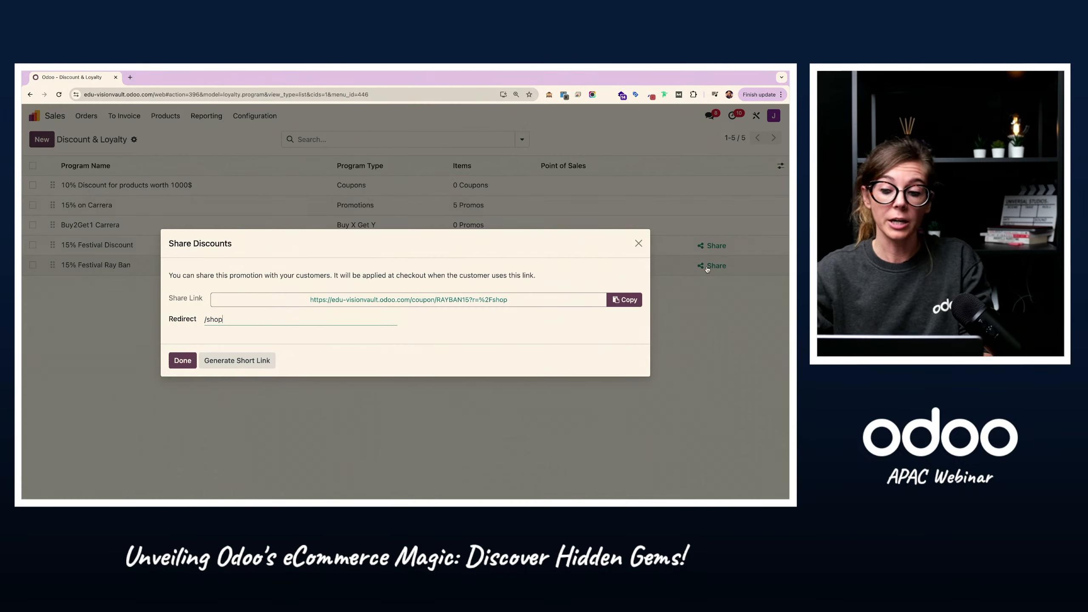
click(621, 302)
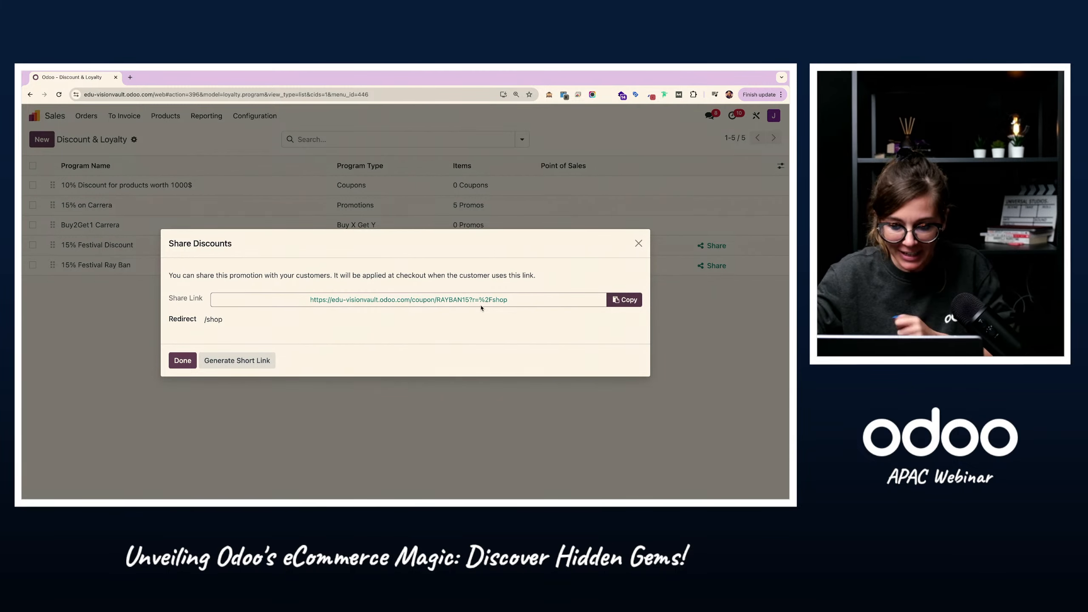
click(628, 300)
click(187, 365)
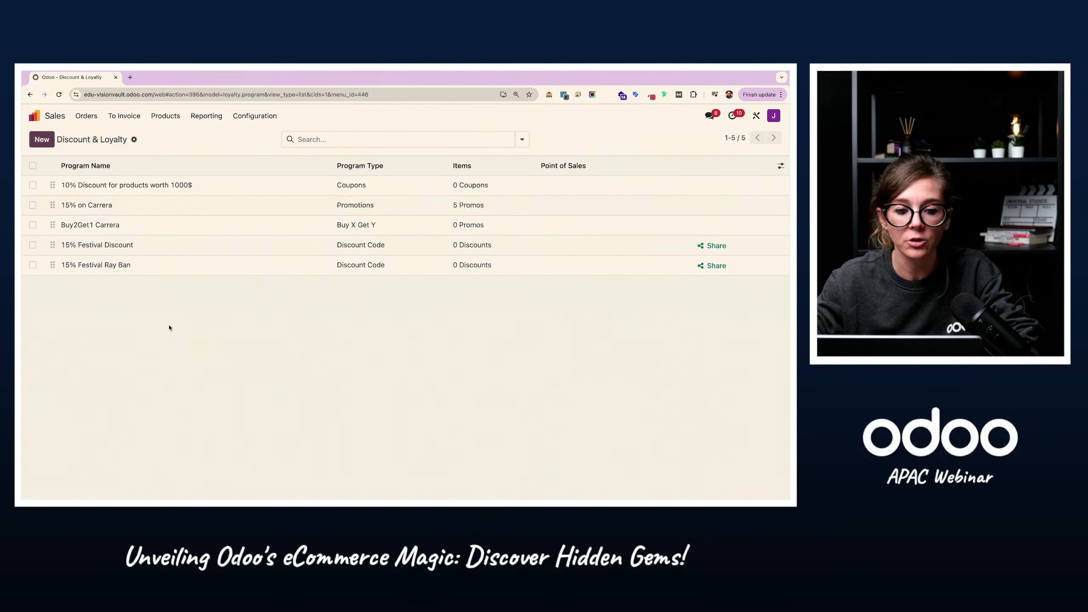
Step: Open the "[TEMPLATE][PROMO] Ray - ban" mailing in Email Marketing and expand its mail body editor to full screen
click(35, 115)
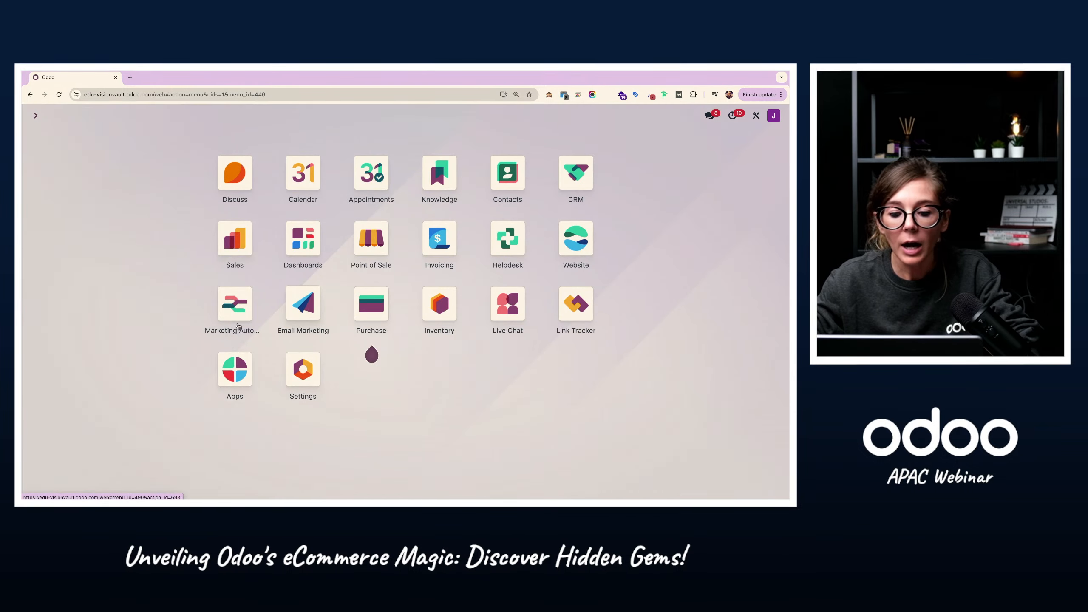
click(304, 322)
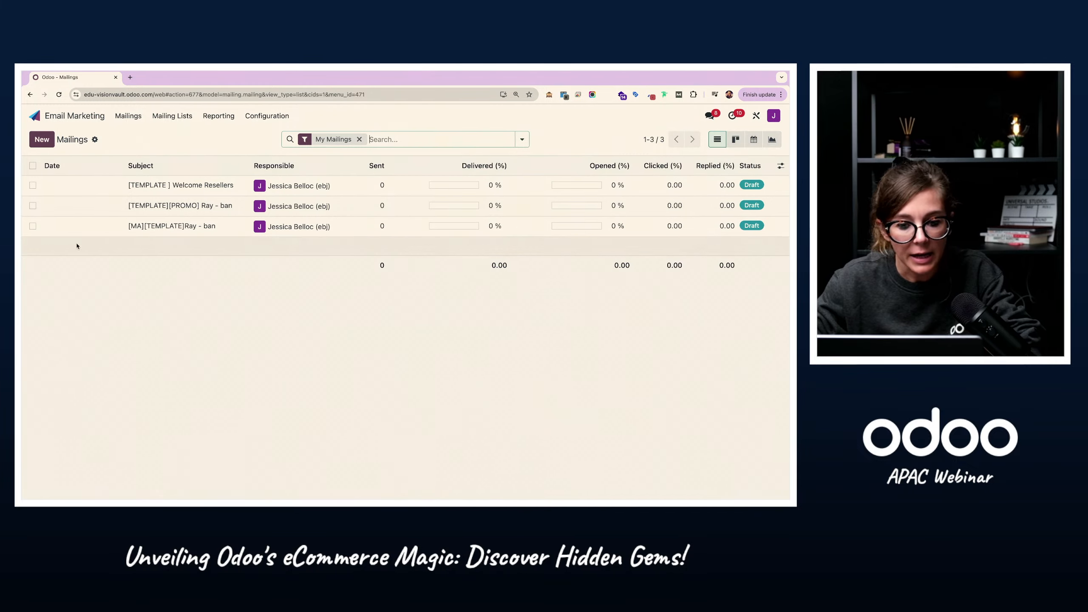
click(195, 207)
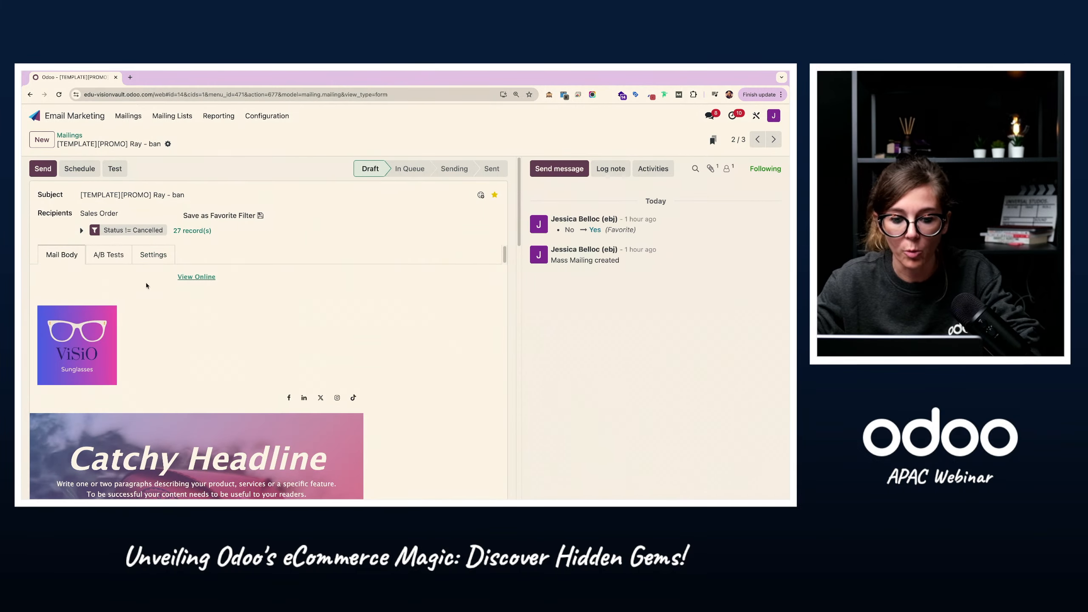
scroll(330, 315, down, 2)
click(499, 232)
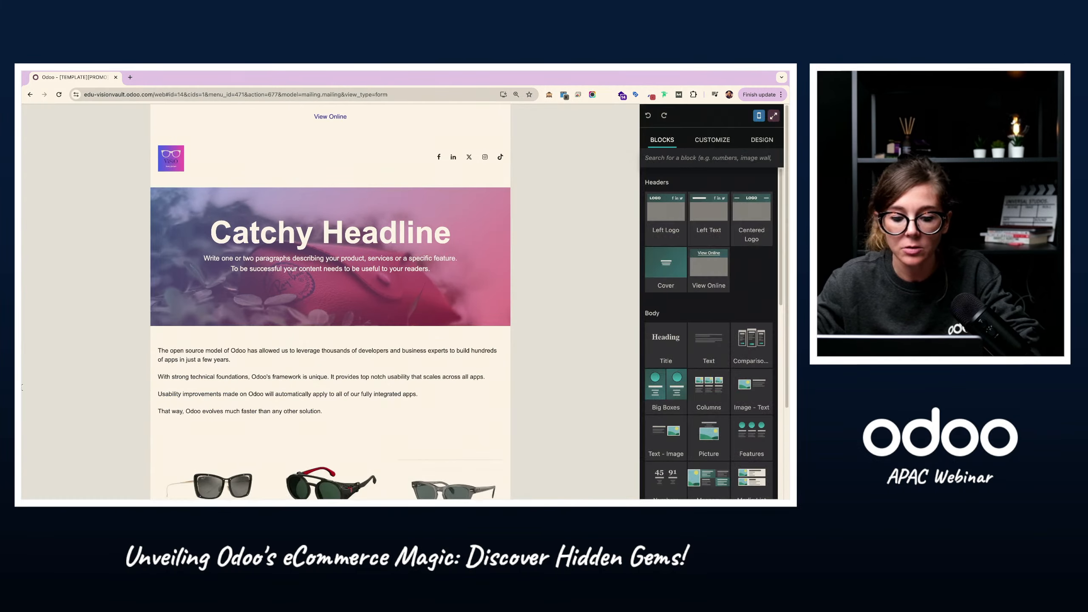
scroll(384, 419, down, 3)
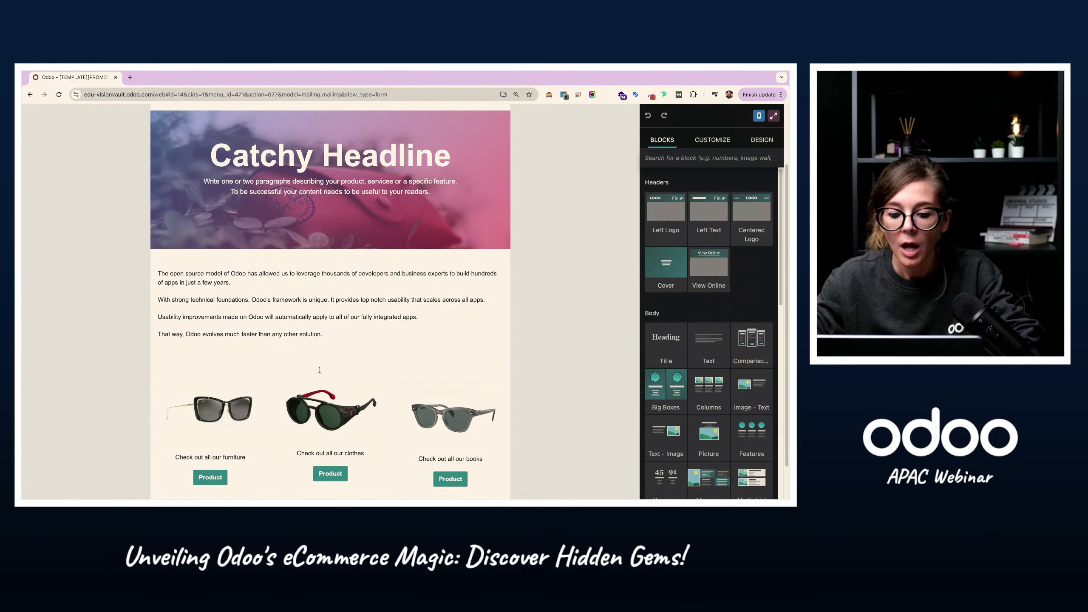
Step: Insert a primary button labelled "Shop NOW!" below the last body paragraph, linking to the copied Ray Ban coupon URL
click(338, 301)
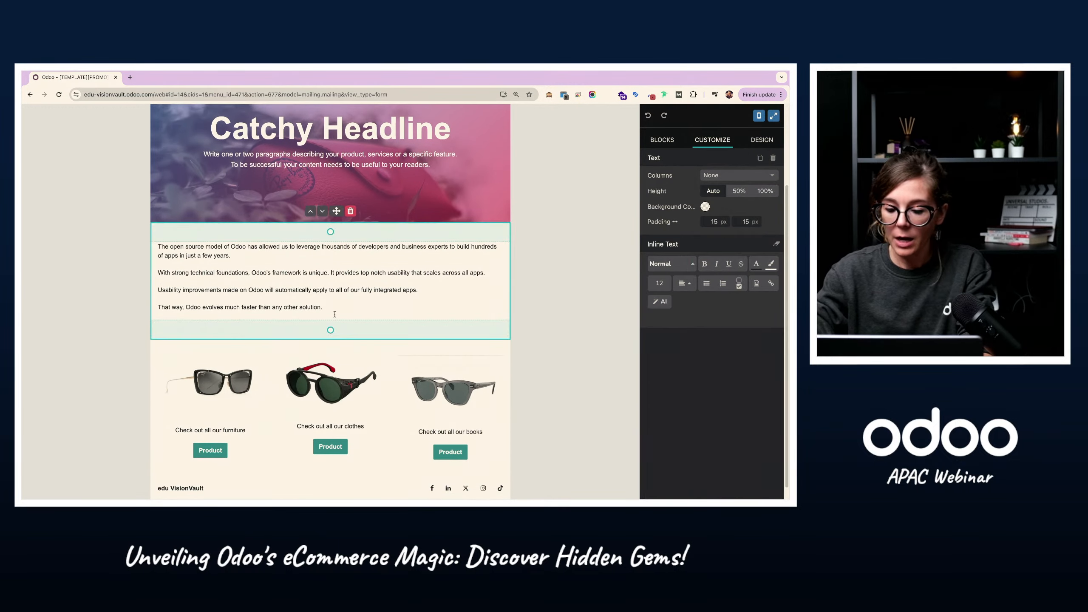
key(Return)
text(/bu)
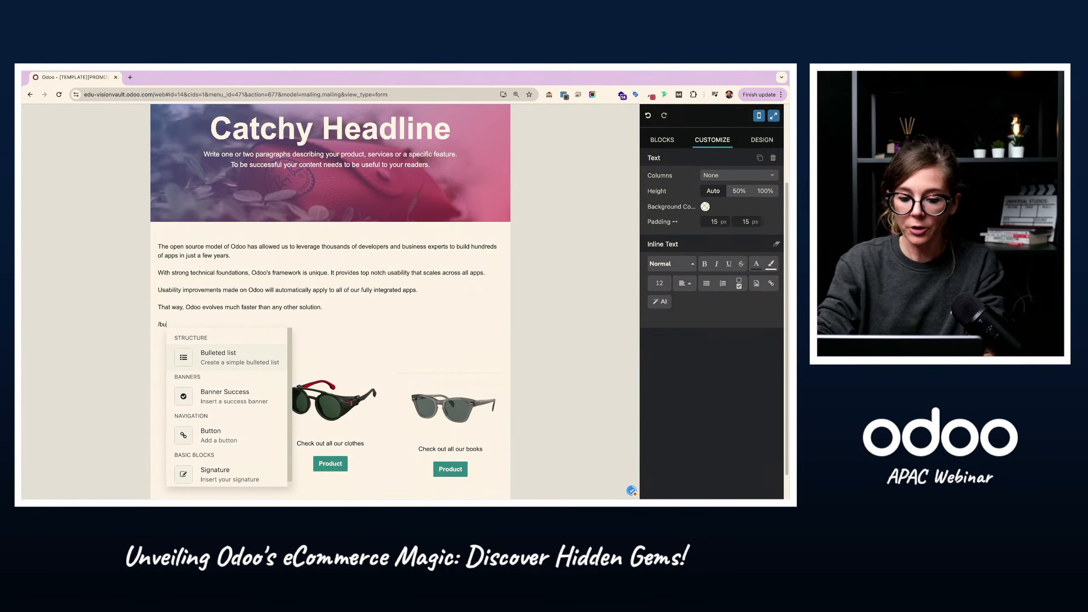
click(241, 434)
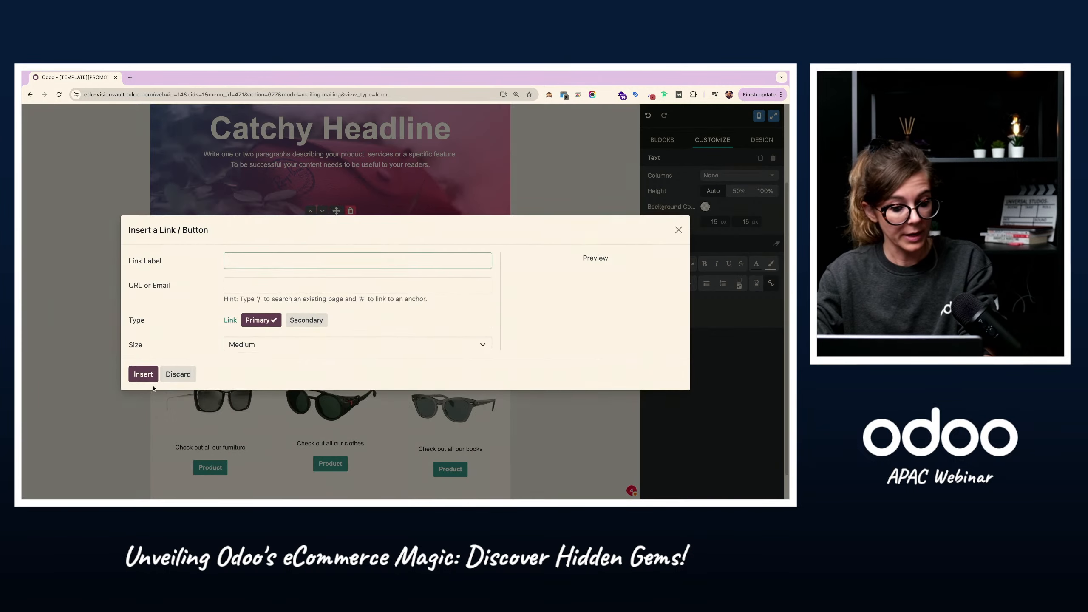
click(253, 267)
key(ctrl+v)
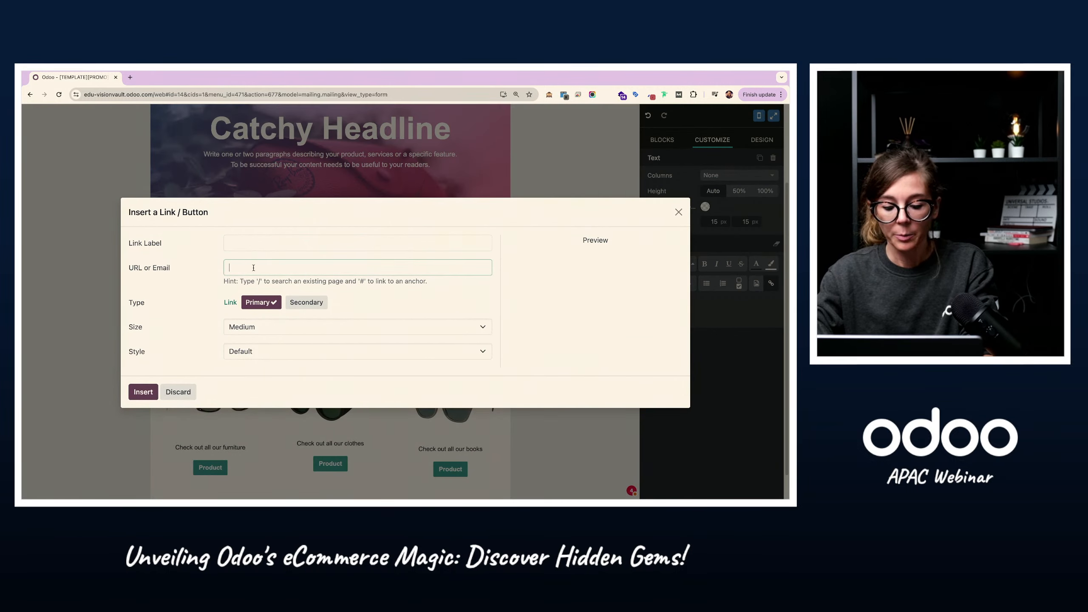
click(301, 245)
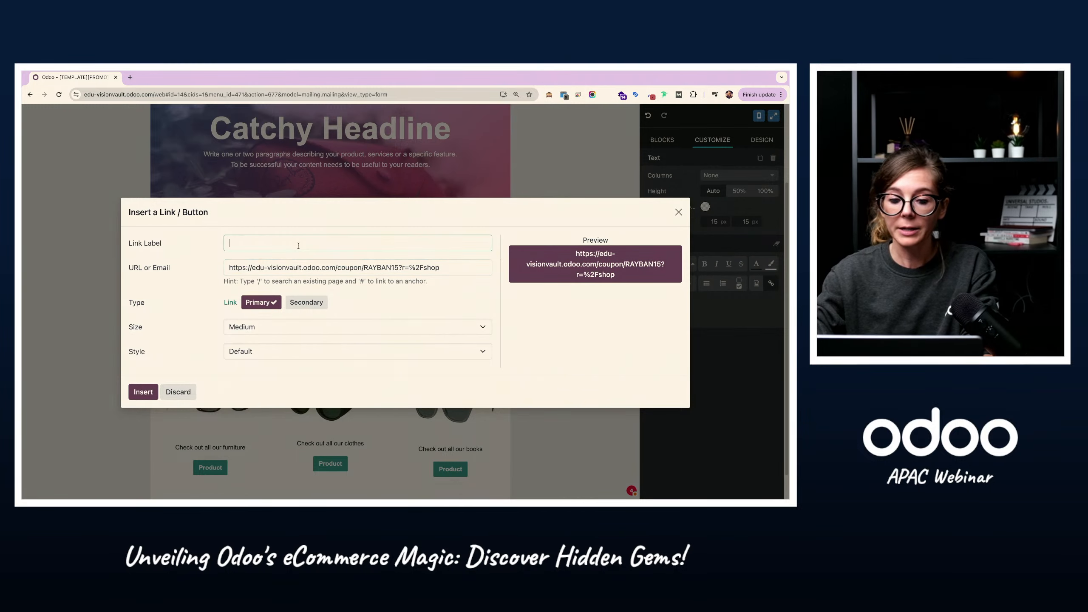
text(Shop )
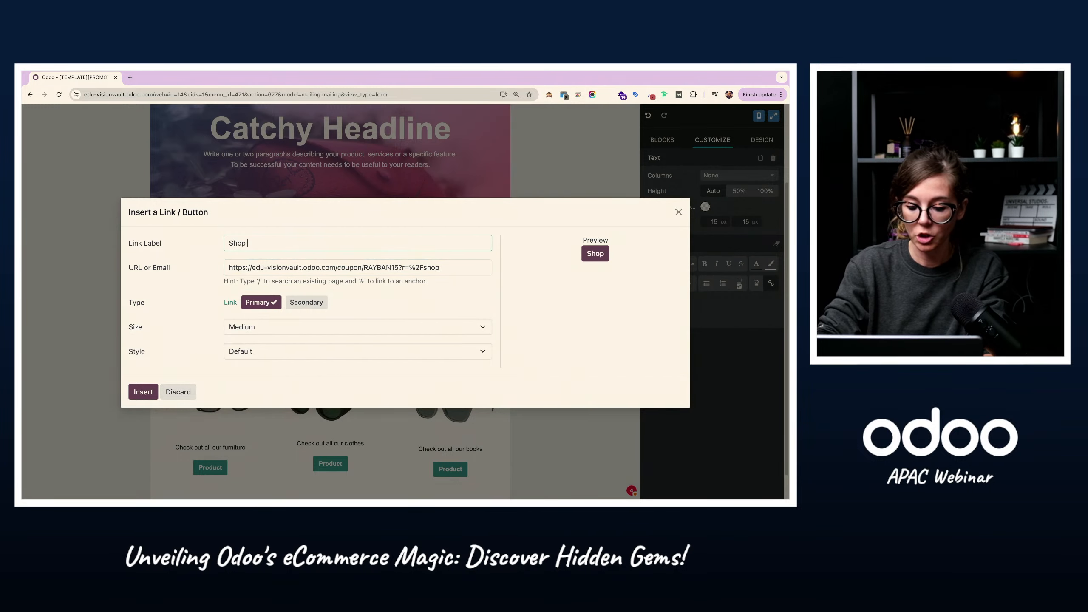
text(NOW!)
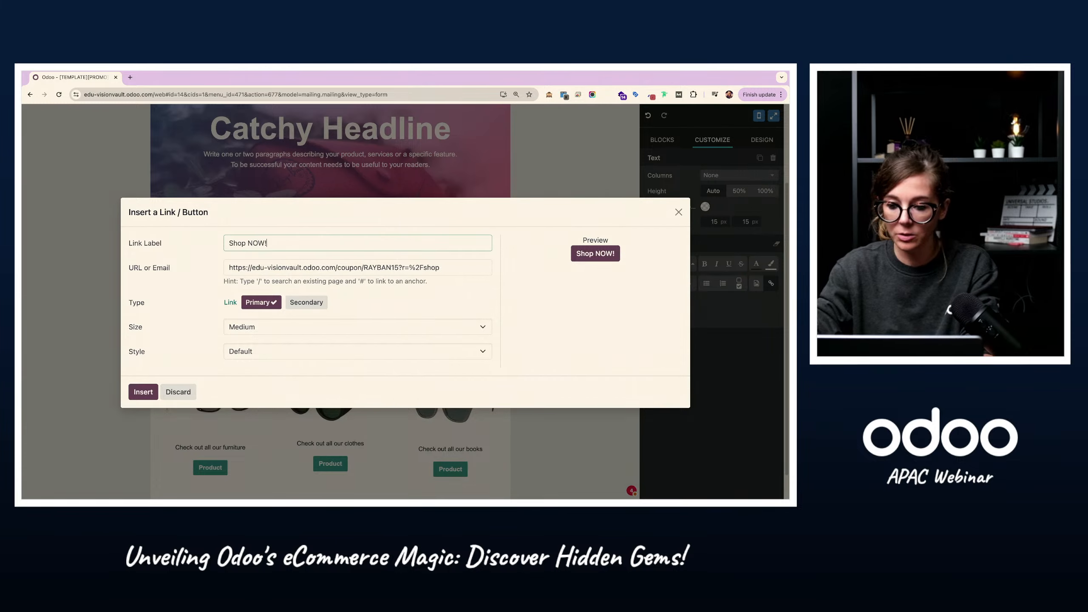
click(143, 392)
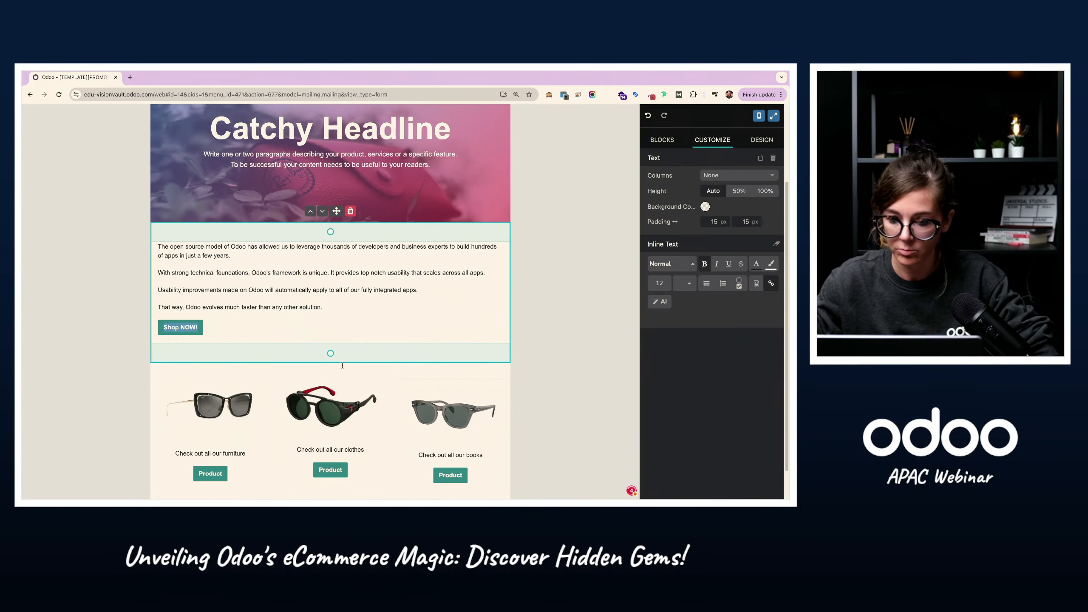
Step: Leave the full-screen editor, save the mailing and review the "Shop NOW!" button in the mail body
click(769, 117)
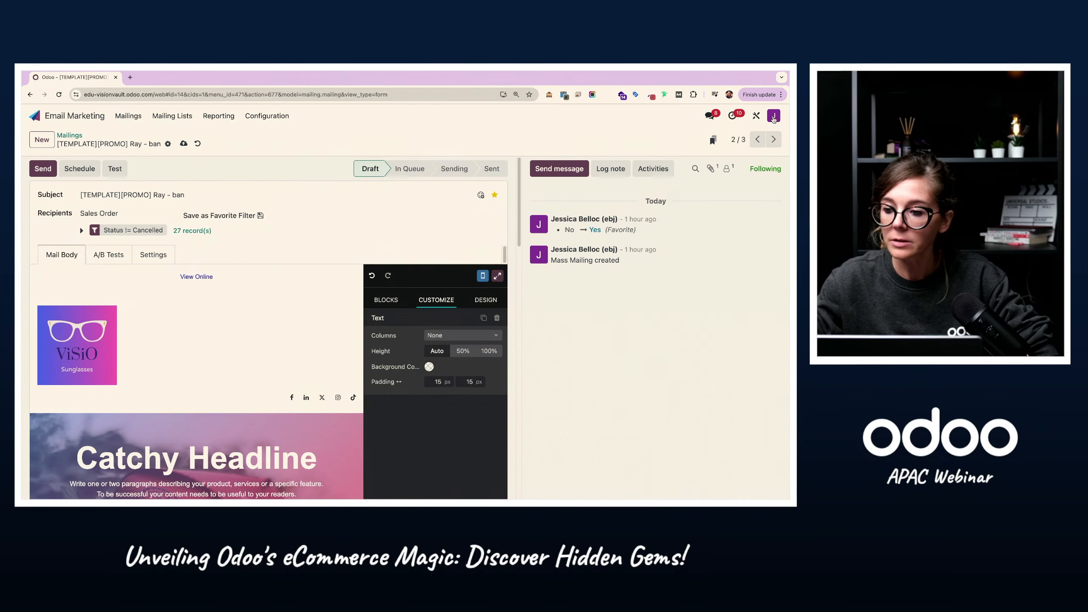
scroll(174, 279, down, 3)
scroll(174, 279, down, 3)
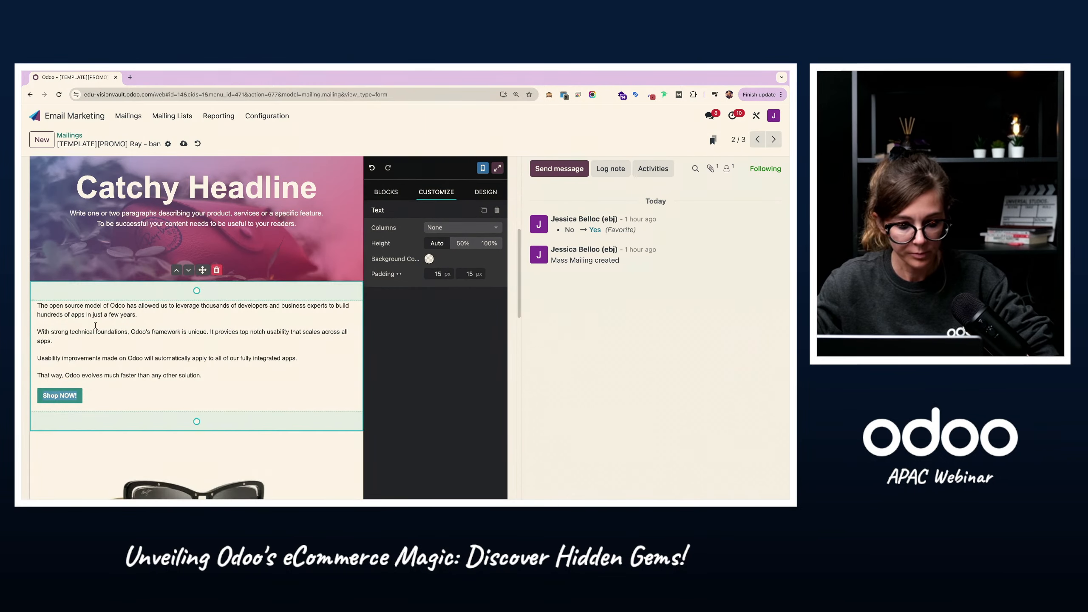
scroll(204, 365, up, 6)
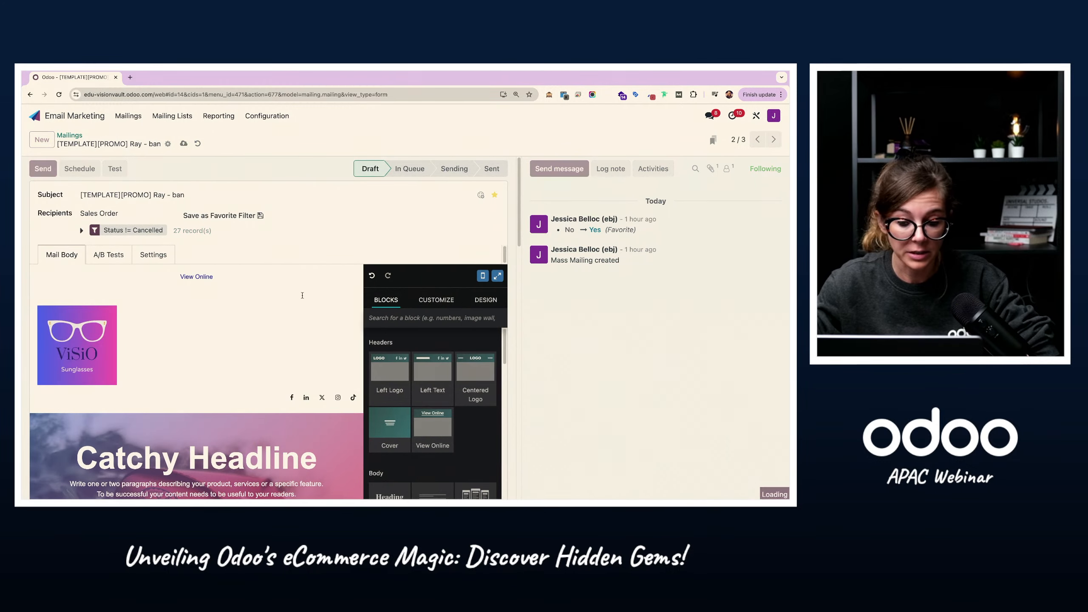
scroll(204, 365, down, 5)
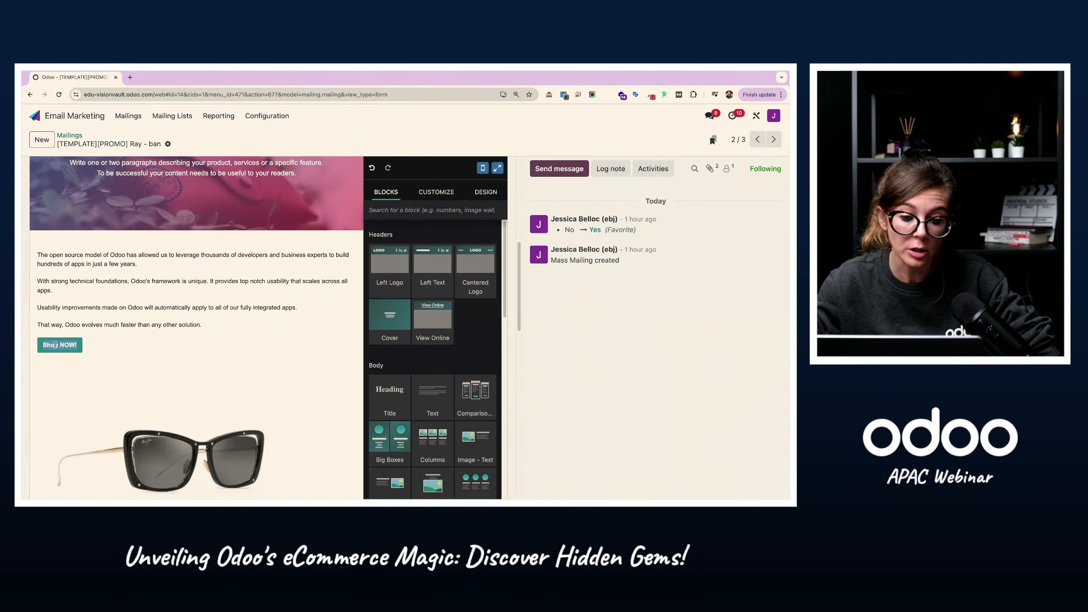
scroll(70, 354, up, 5)
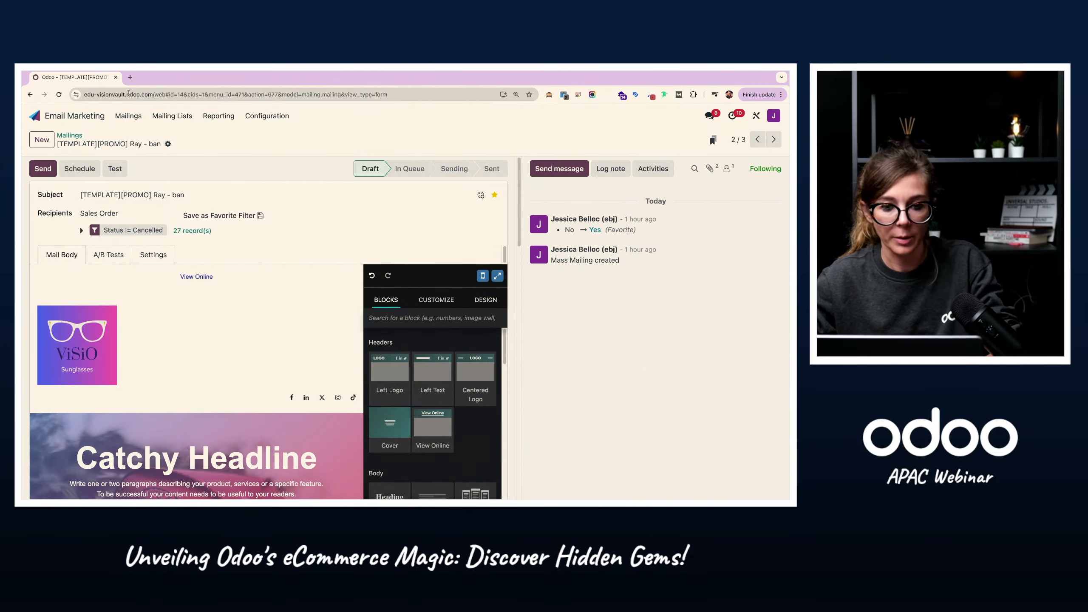
Step: Switch to the incognito web store window, empty the cart, open the copied Ray Ban coupon link and read the coupon notification
key(ctrl+Right)
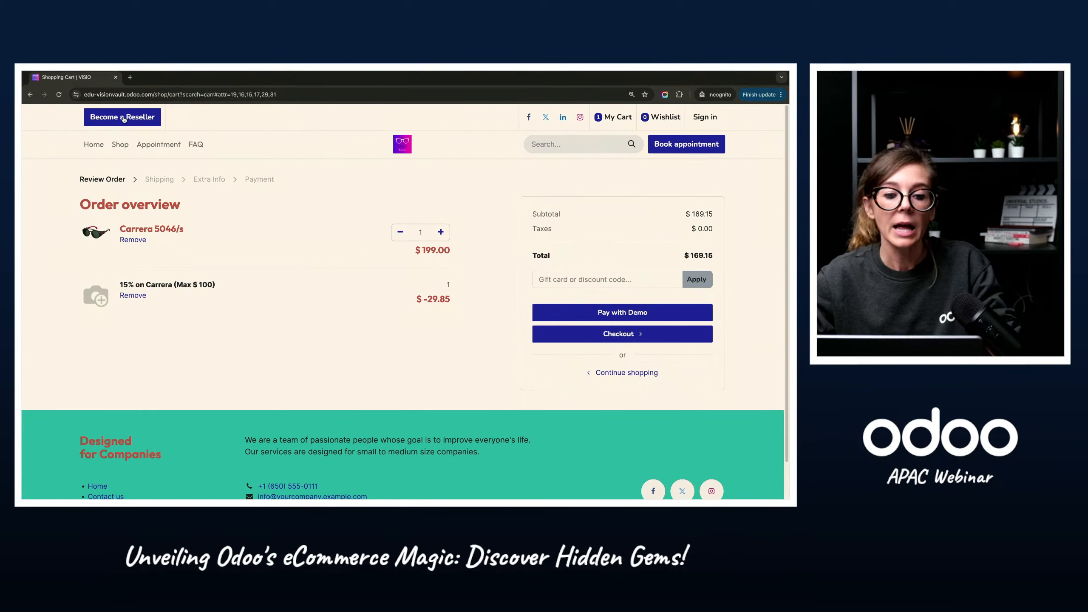
click(125, 93)
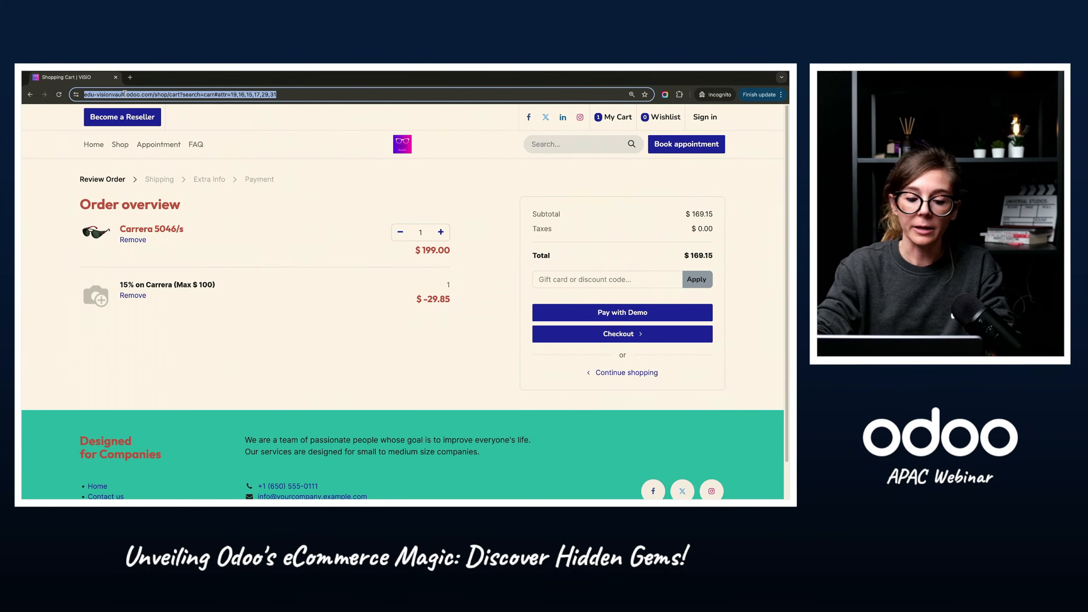
text(https://edu-visionvault.odoo.com/coupon/RAYBAN15?r=%2Fshop)
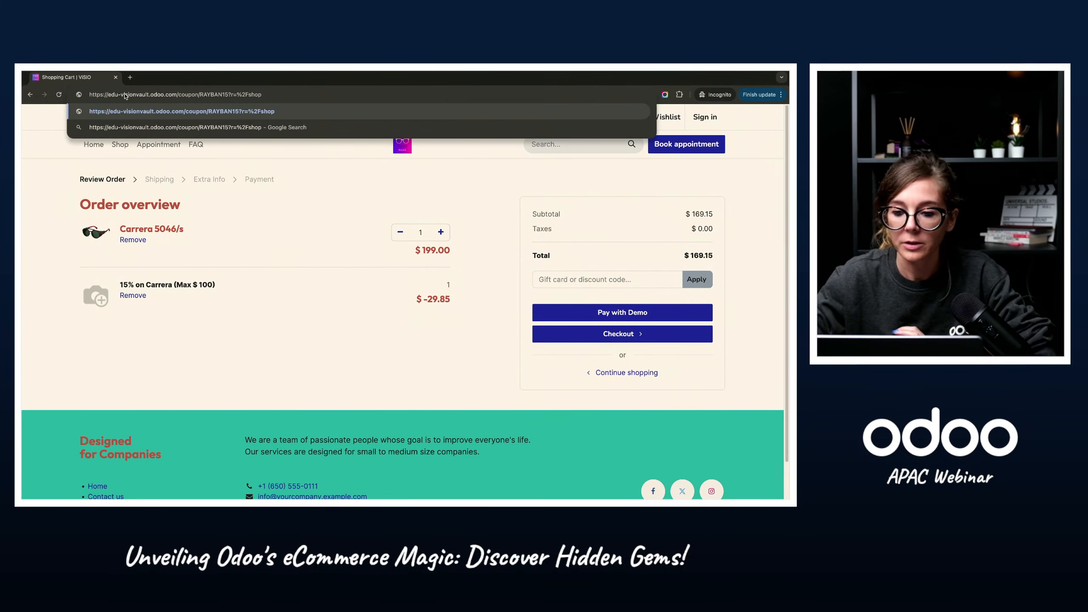
key(Return)
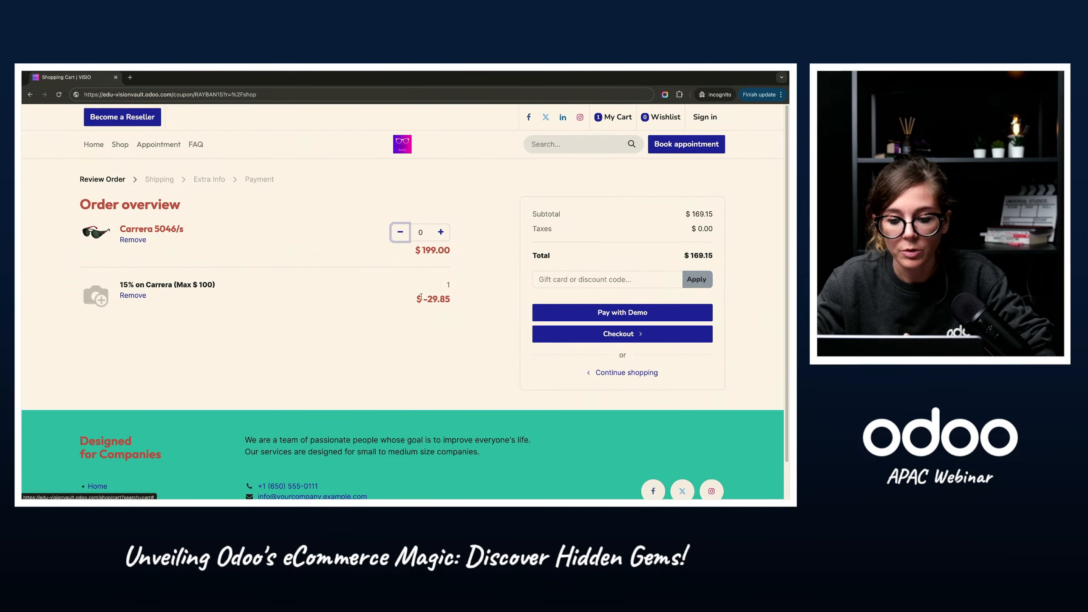
click(122, 95)
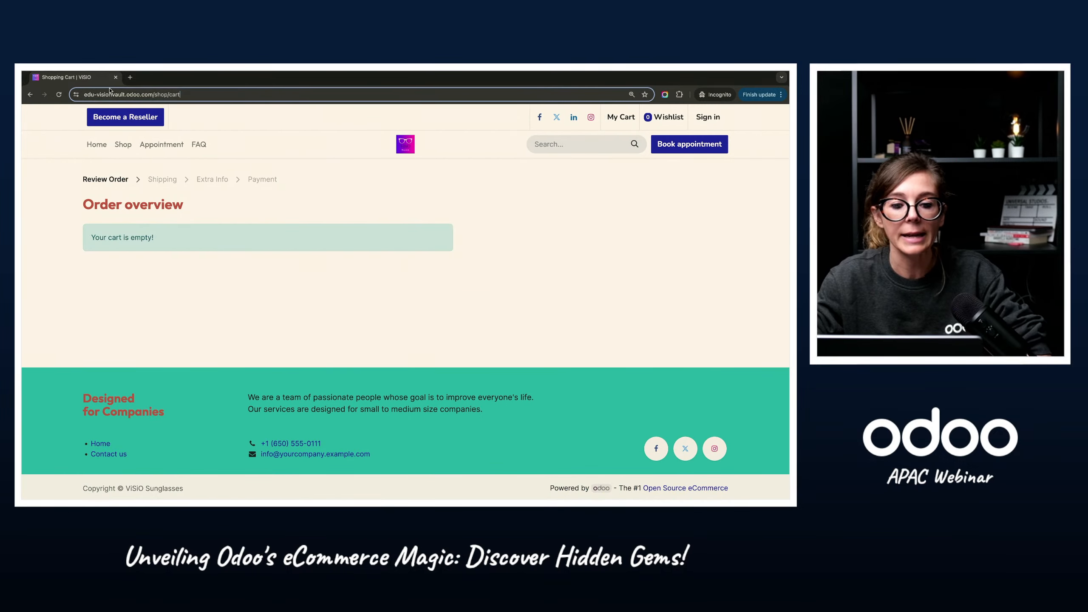
text(https://edu-visionvault.odoo.com/coupon/RAYBAN15?r=%2Fshop)
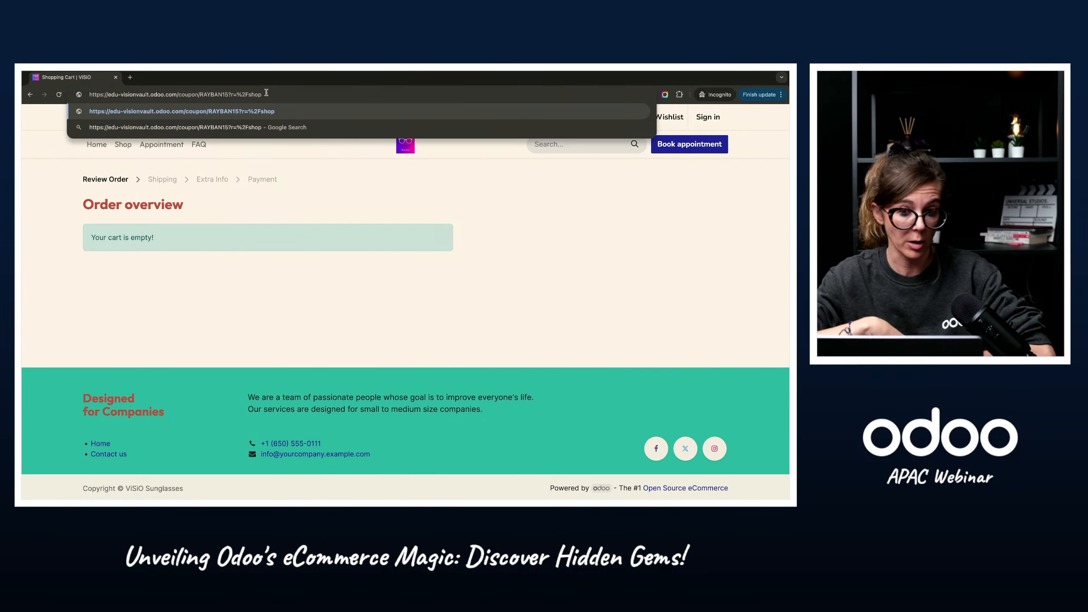
key(Return)
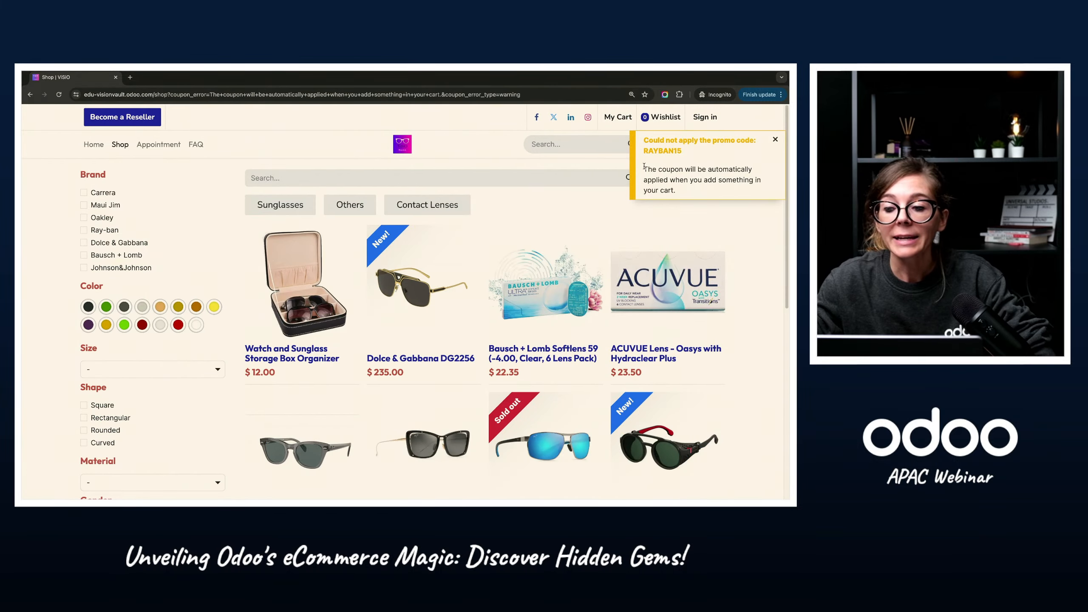
drag(644, 168, 757, 191)
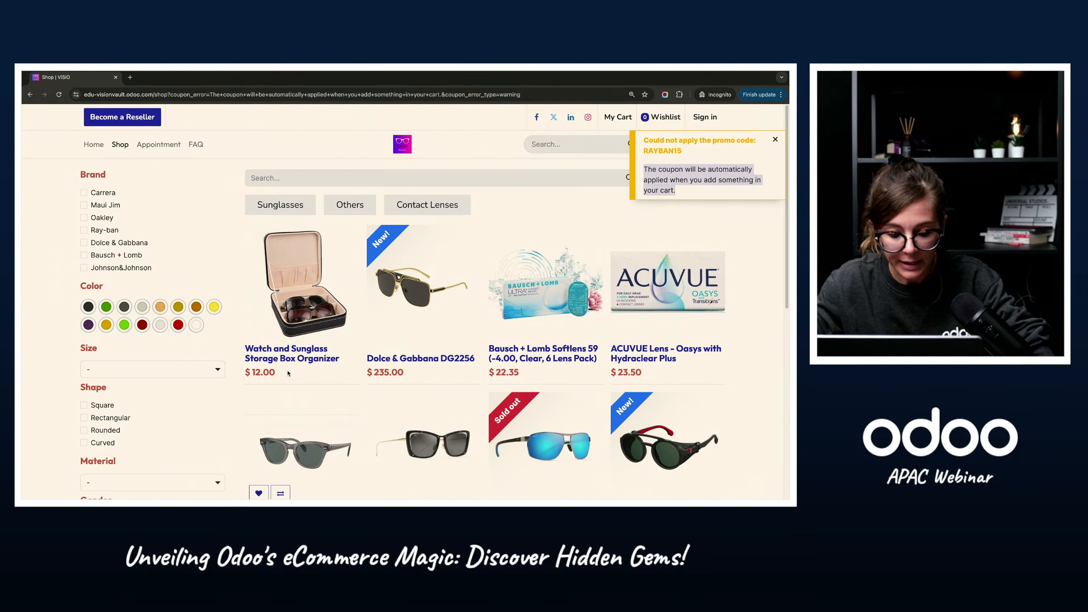
Step: Add one pair of Ray-ban RB0707S sunglasses in size 50-21-145 to the cart and proceed to the order overview
scroll(347, 443, down, 1)
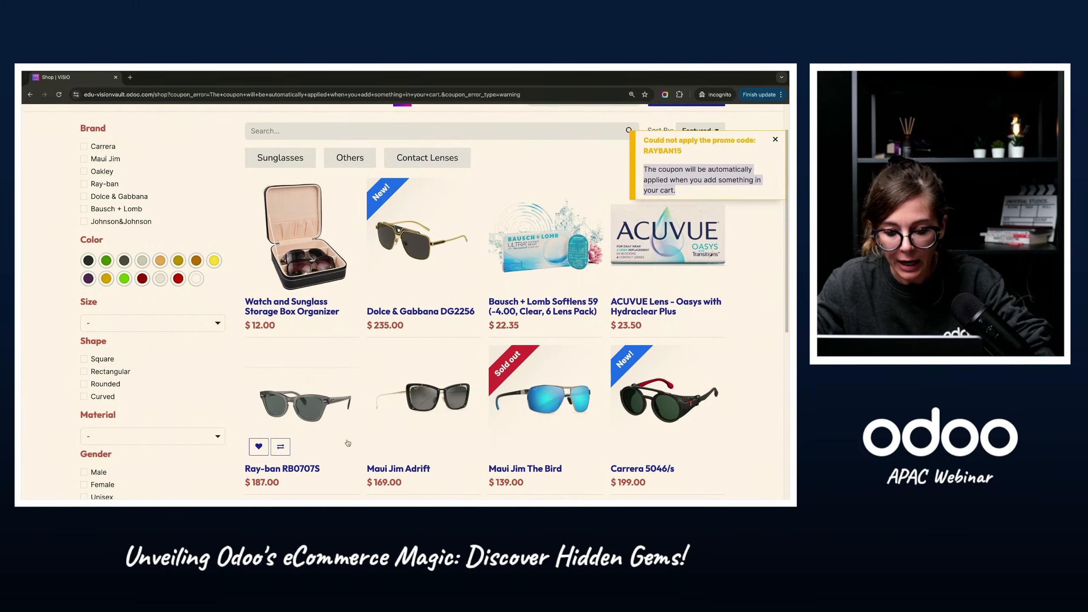
click(300, 411)
click(492, 349)
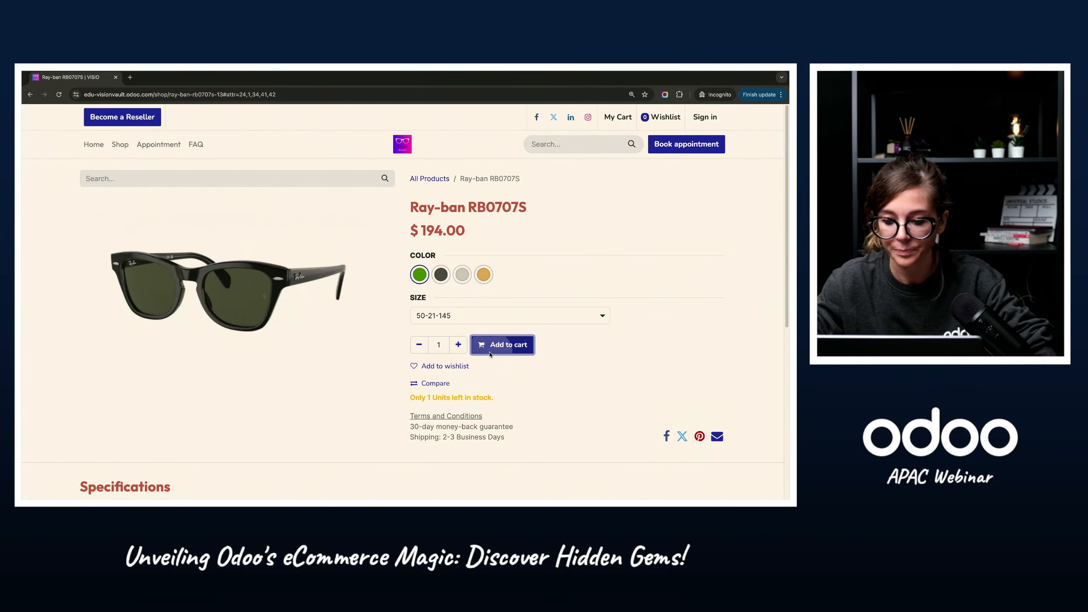
click(311, 397)
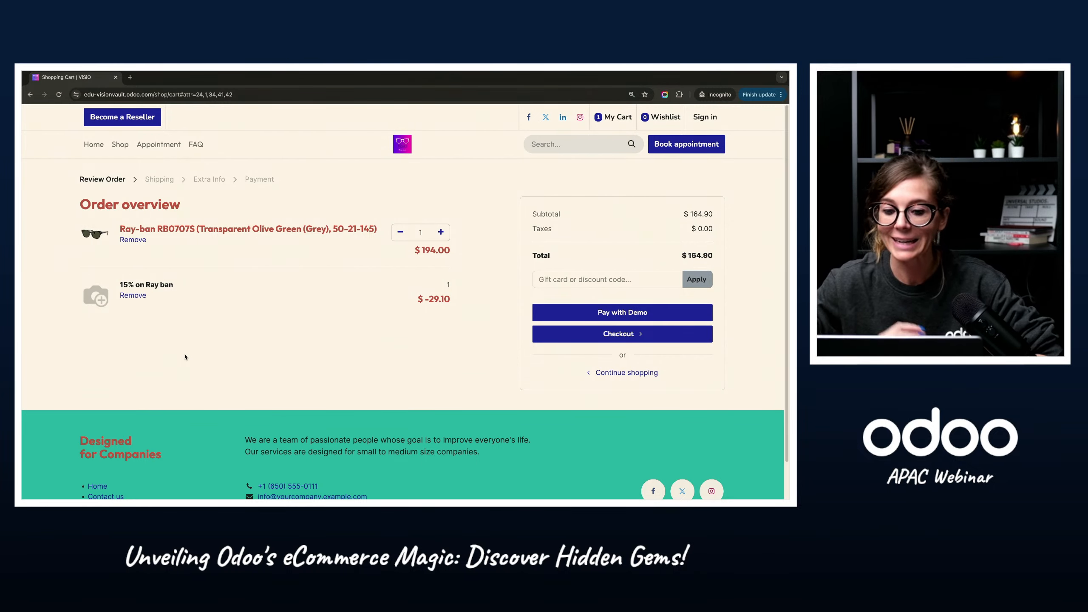
Step: Switch back to the Odoo backend window and reopen the Discount & Loyalty programs in the Sales app
key(ctrl+Left)
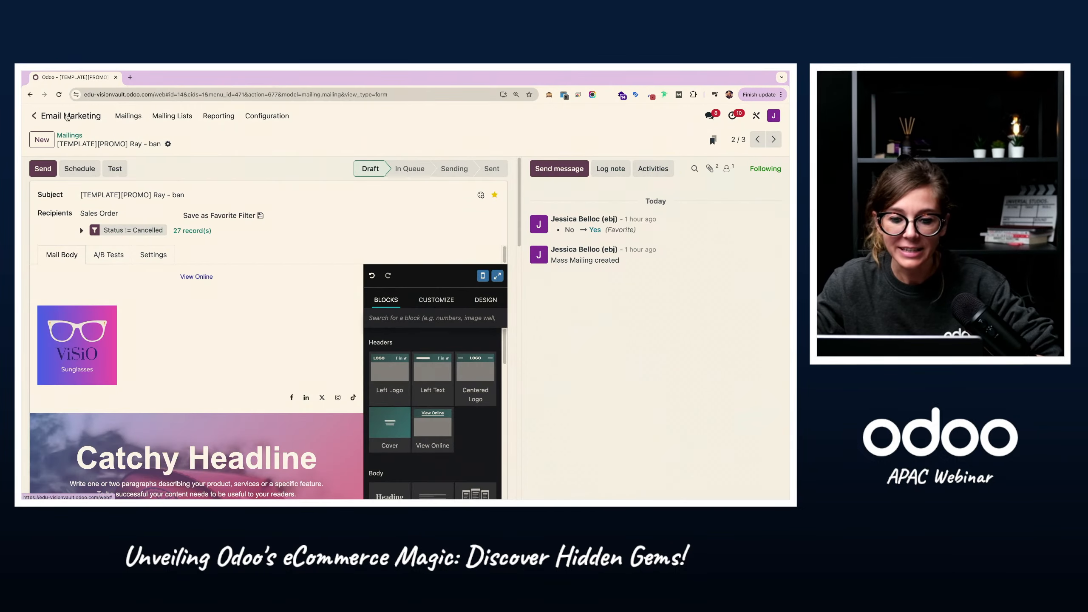
click(35, 115)
click(238, 239)
click(166, 116)
click(184, 181)
key(ctrl+Left)
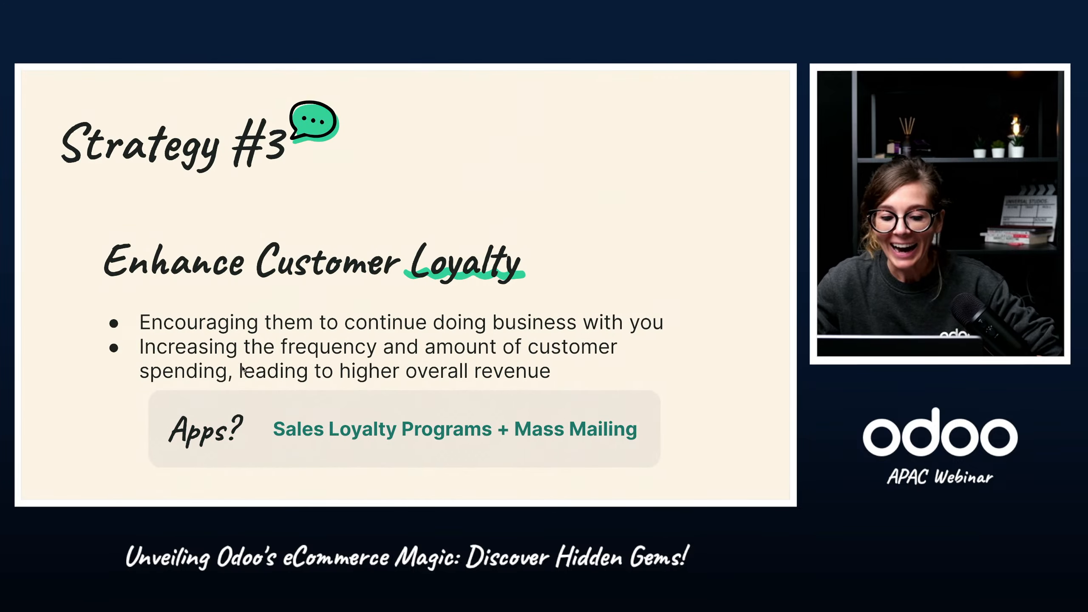
key(Right)
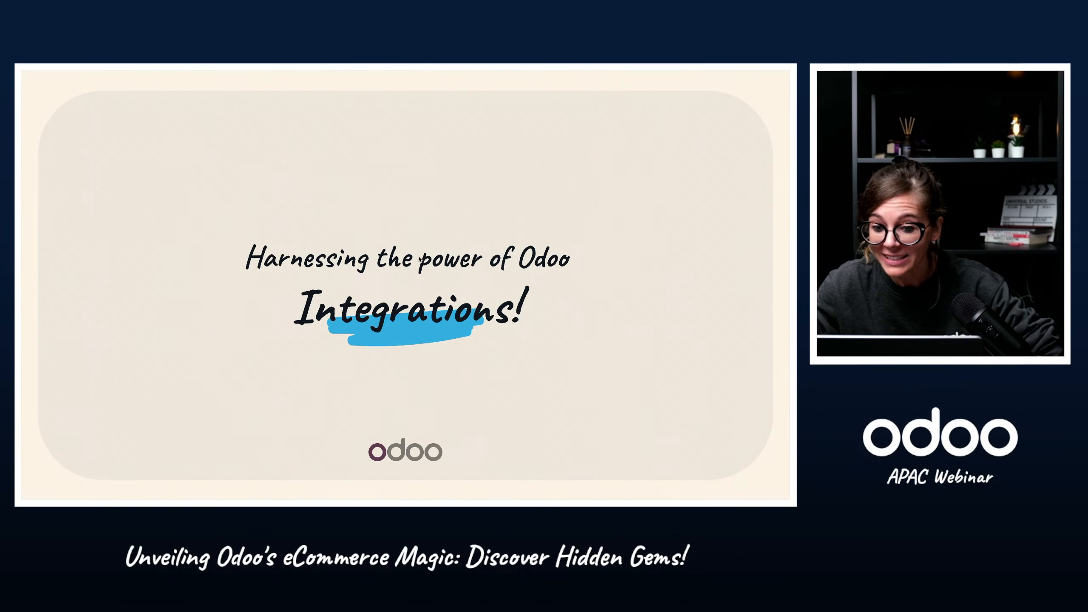
key(Right)
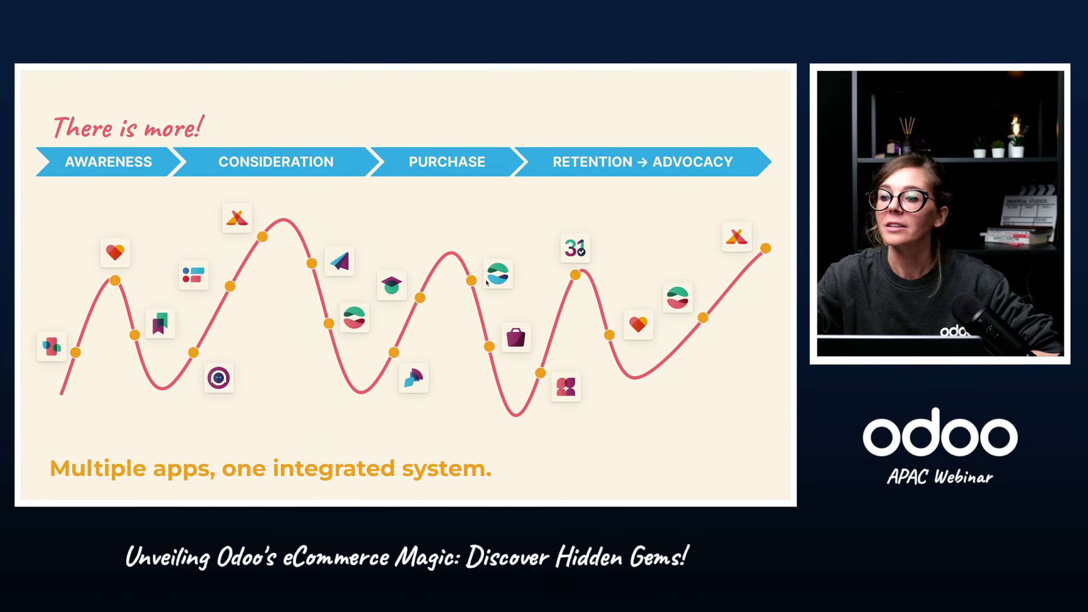